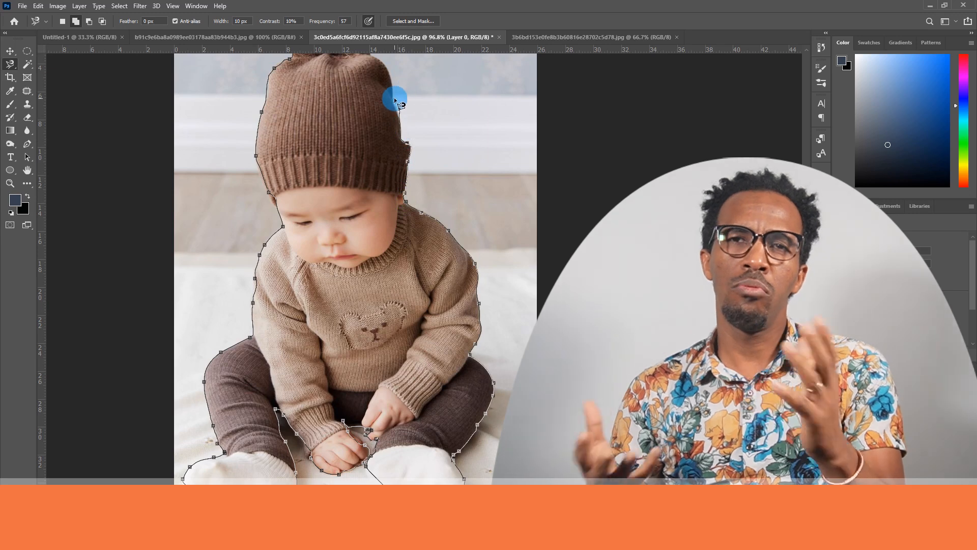
# Finish and close the Magnetic Lasso outline around the baby's hat and pompom, and invert the selection.
pyautogui.moveTo(392, 86); pyautogui.dragTo(429, 233)
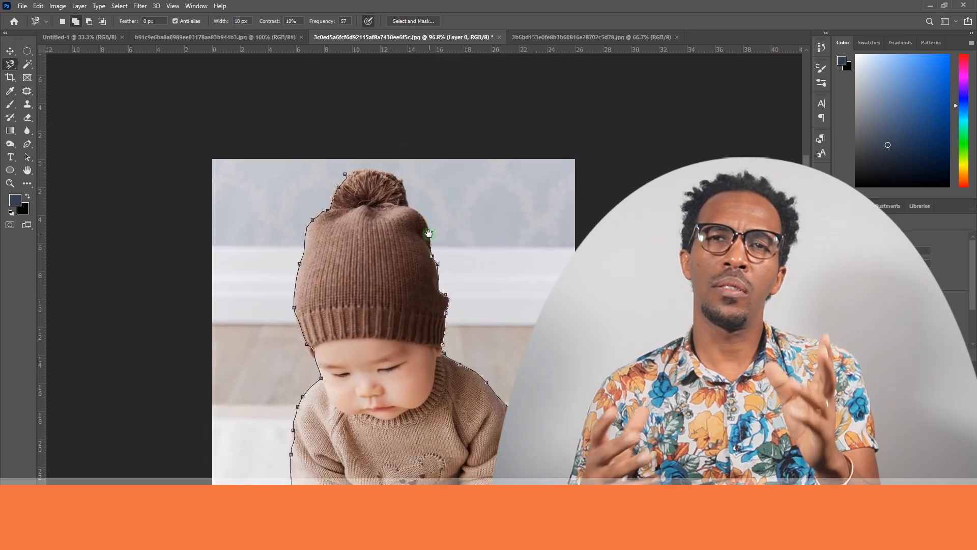
pyautogui.moveTo(408, 200); pyautogui.dragTo(398, 175)
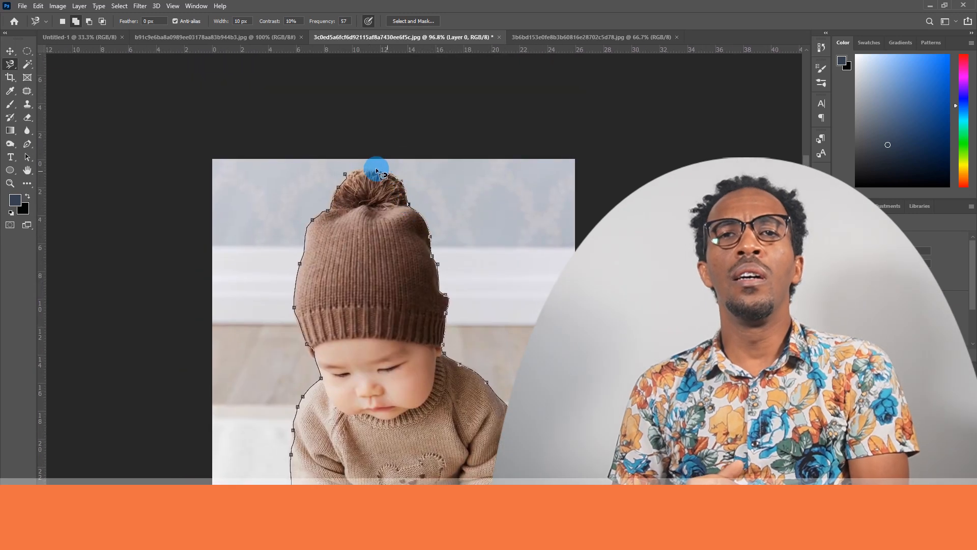
pyautogui.click(352, 176)
pyautogui.rightClick(353, 236)
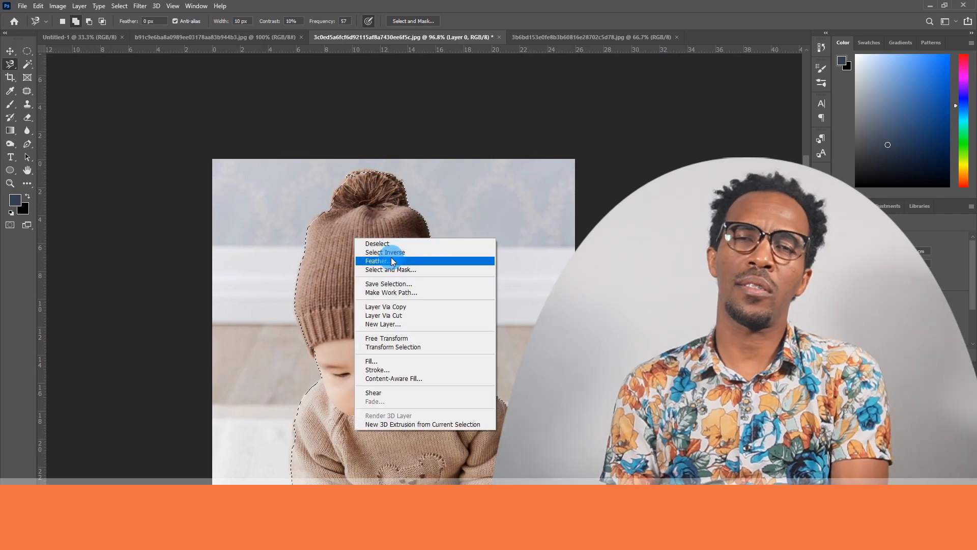
pyautogui.click(395, 252)
# Delete the background around the baby with a 1-pixel feather and clear the selection.
pyautogui.rightClick(480, 237)
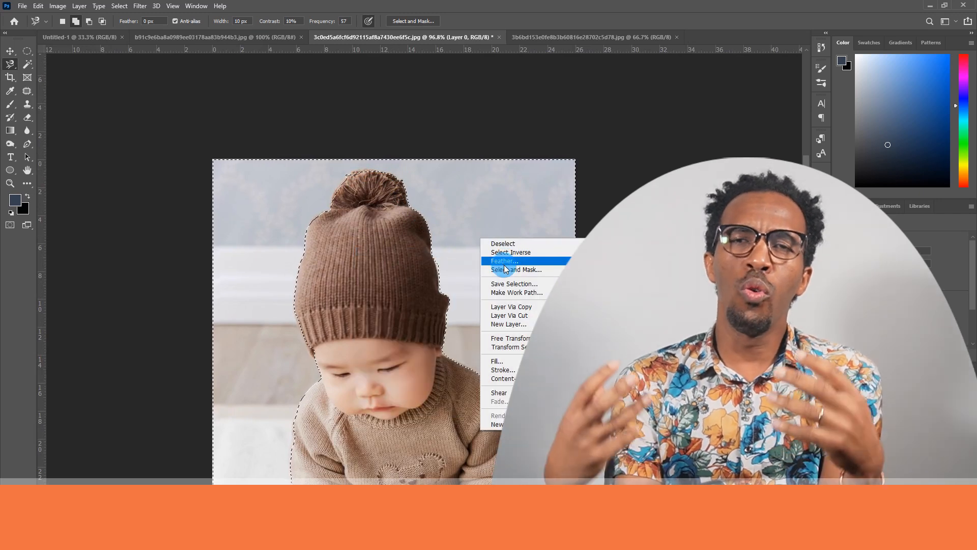
pyautogui.click(505, 262)
pyautogui.click(192, 164)
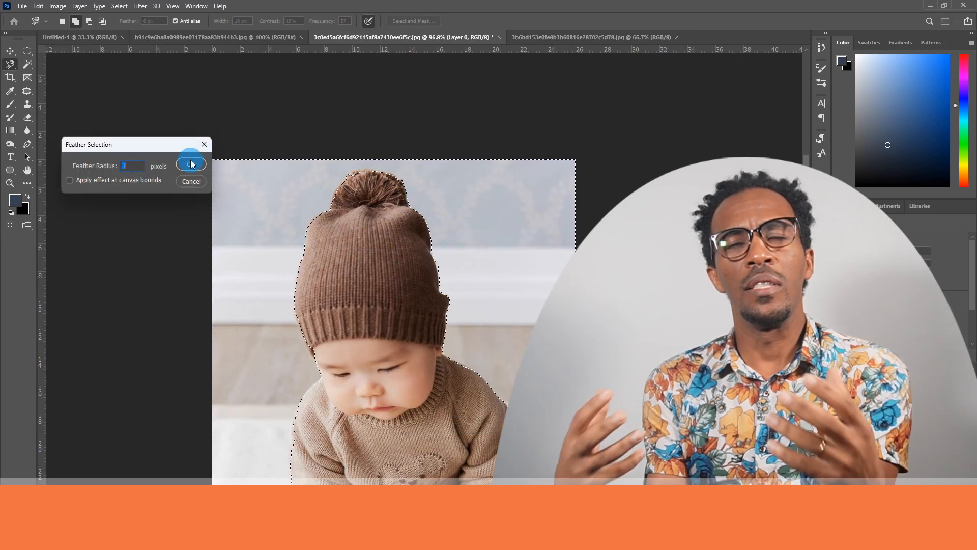
pyautogui.press('Delete')
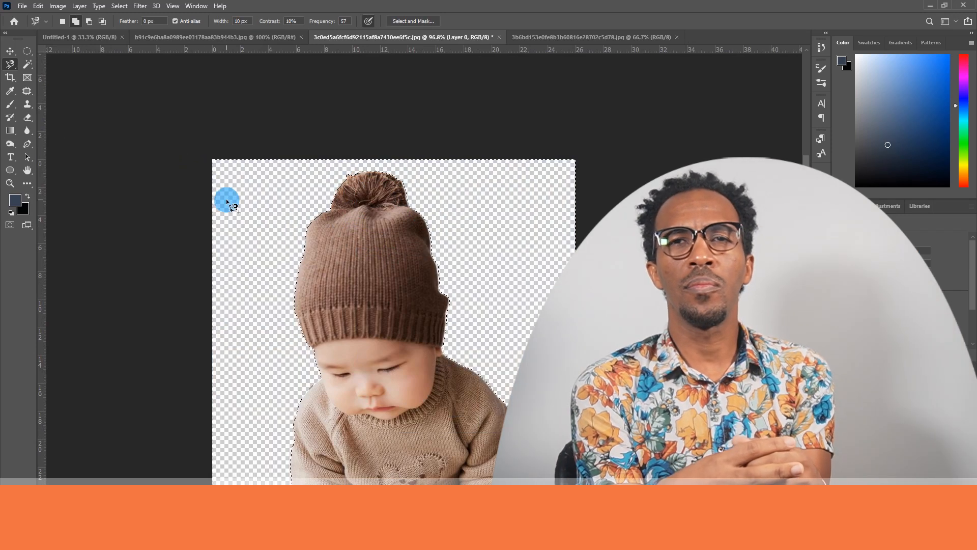
pyautogui.hotkey('ctrl', 'd')
pyautogui.moveTo(338, 271); pyautogui.dragTo(331, 179)
pyautogui.rightClick(335, 177)
pyautogui.click(349, 186)
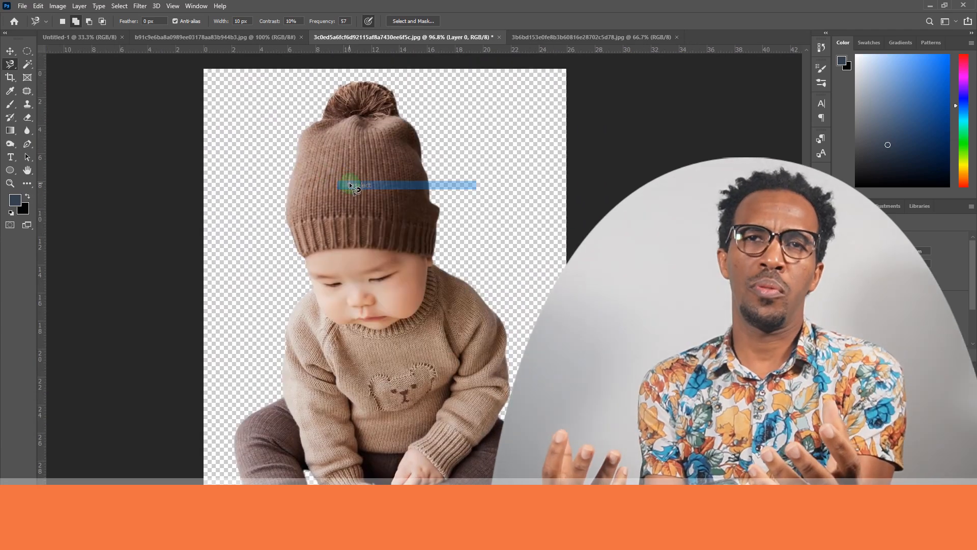
# Move the baby cutout into the Untitled-1 document and scale it proportionally to about 129%.
pyautogui.click(10, 53)
pyautogui.click(318, 170)
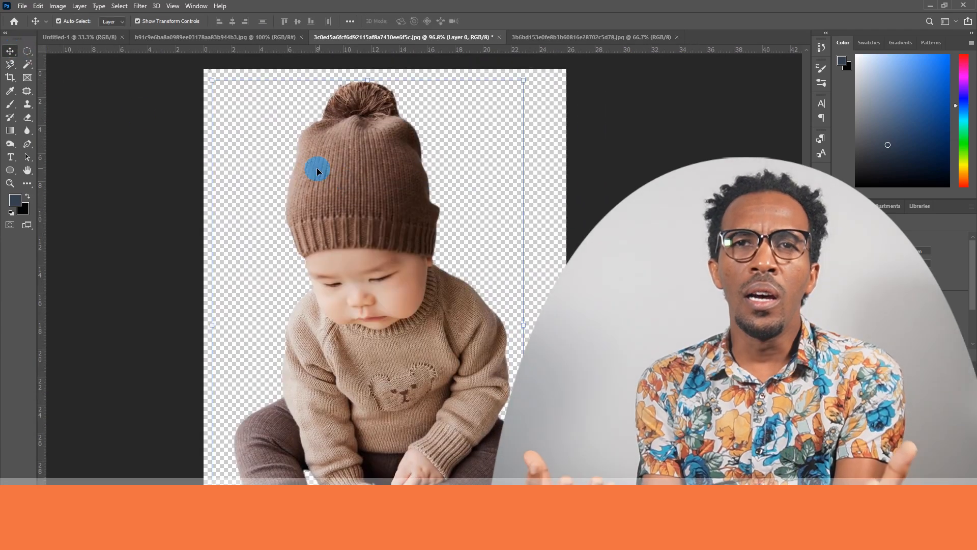
pyautogui.moveTo(333, 169); pyautogui.dragTo(436, 276)
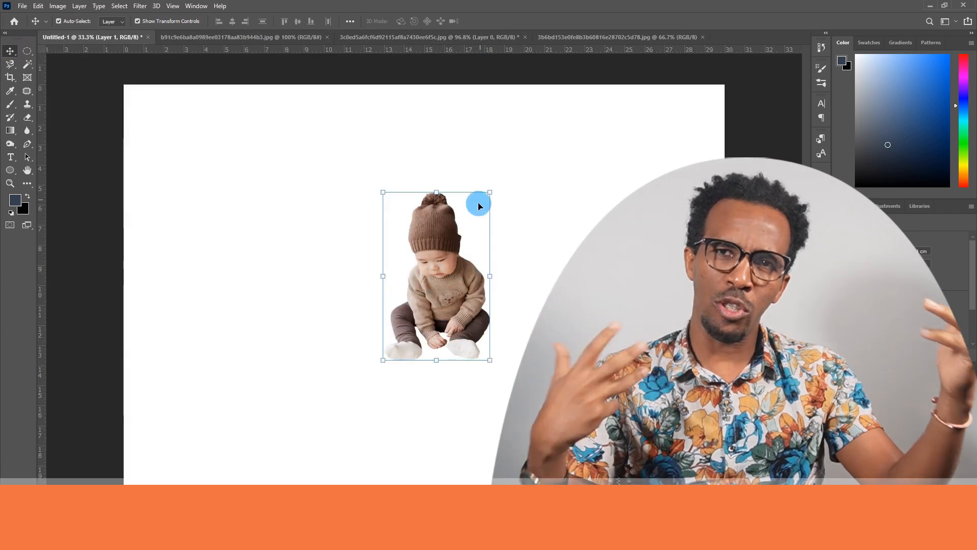
pyautogui.moveTo(490, 193); pyautogui.dragTo(513, 136)
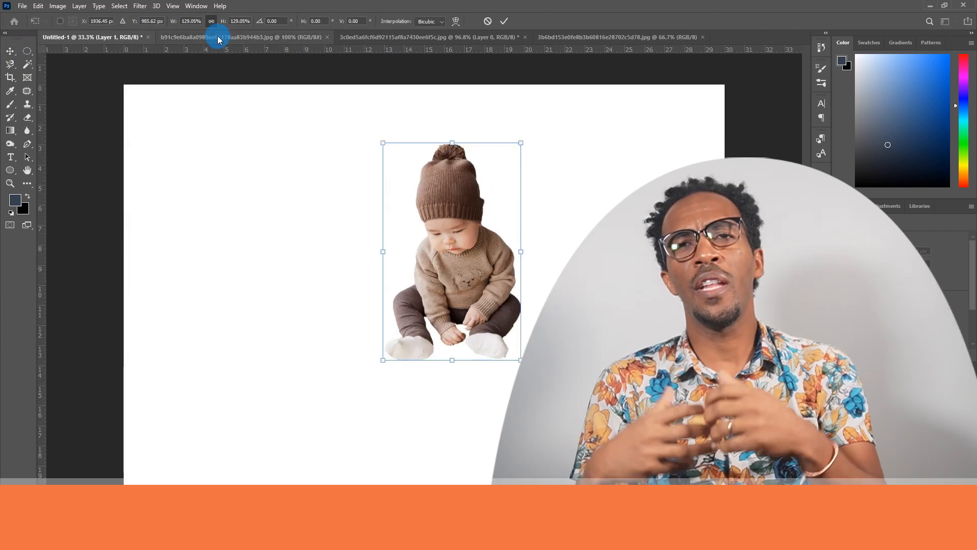
pyautogui.doubleClick(460, 234)
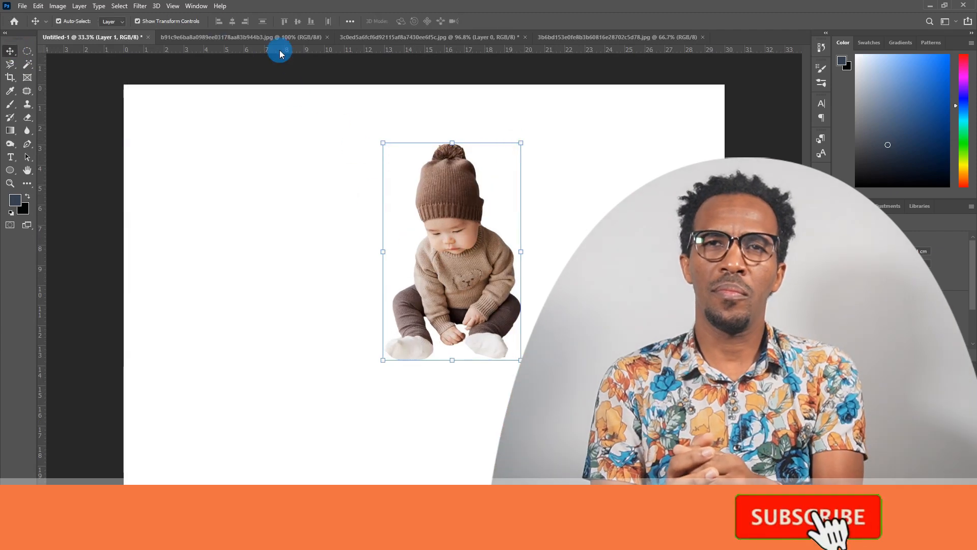
# Convert the coconut image's background to a regular layer and select its white backdrop, including the shaded area below, with the Magic Wand at tolerance 32.
pyautogui.click(275, 37)
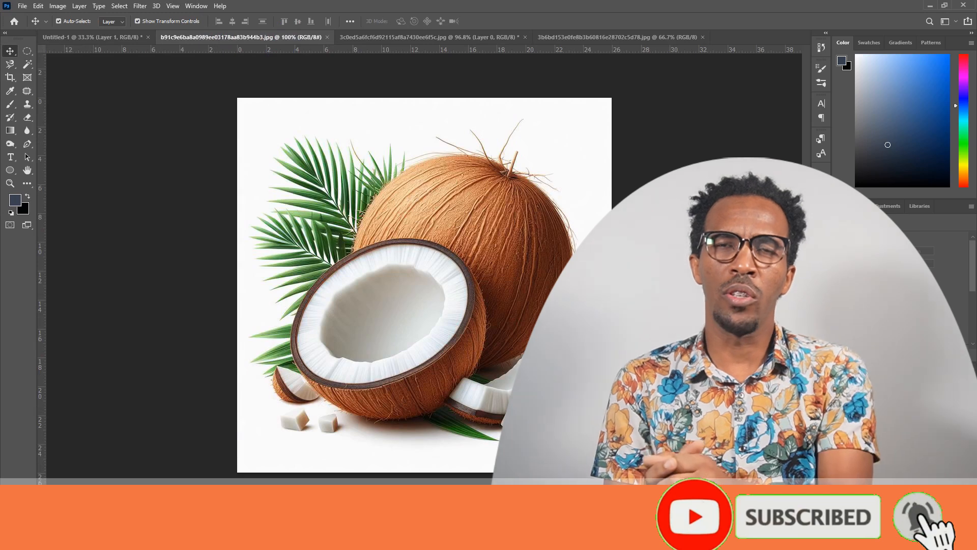
pyautogui.press('Return')
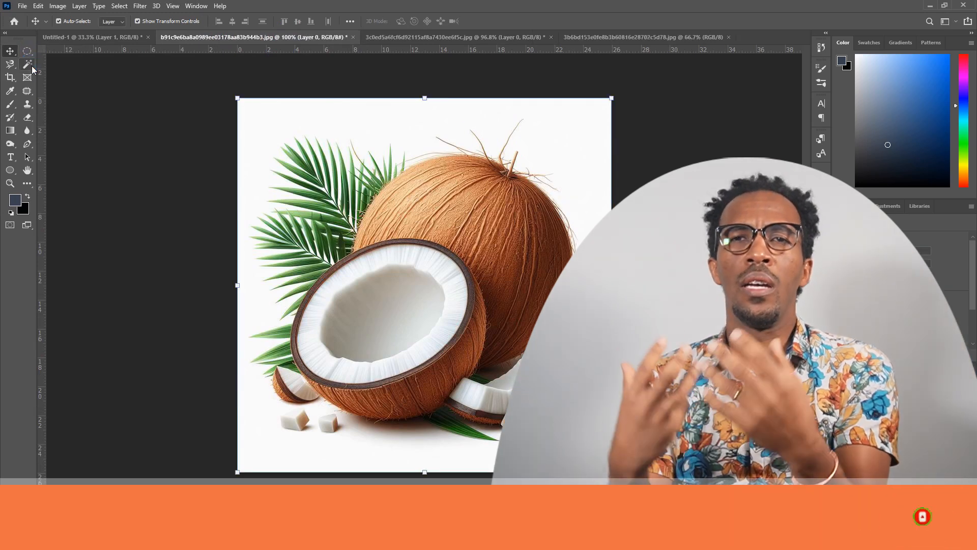
pyautogui.click(28, 65)
pyautogui.click(467, 133)
pyautogui.click(568, 142)
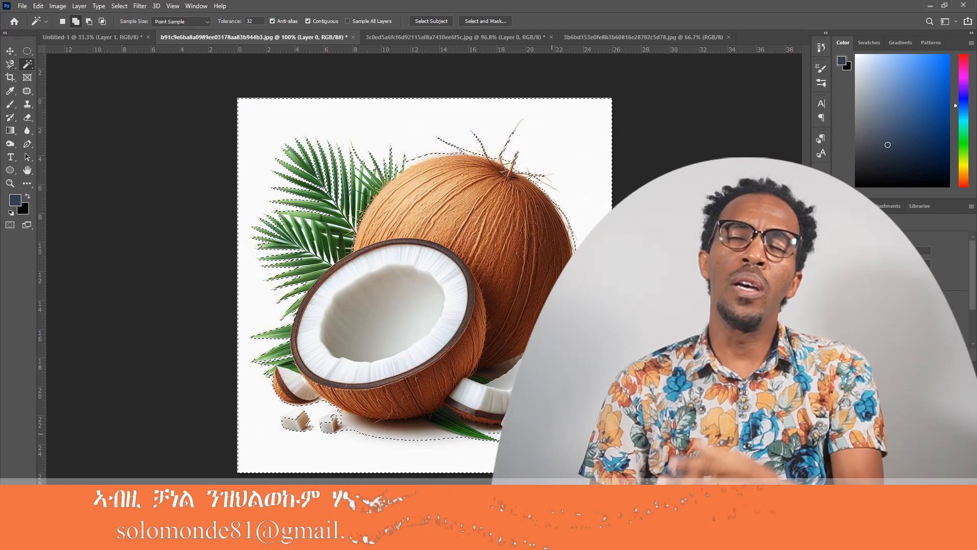
pyautogui.keyDown('shift'); pyautogui.click(412, 427); pyautogui.keyUp('shift')
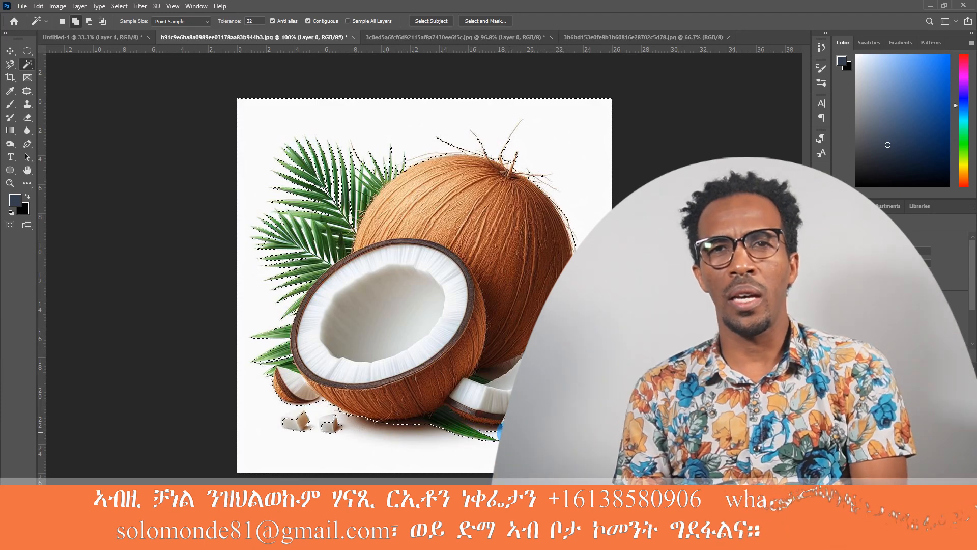
pyautogui.click(509, 433)
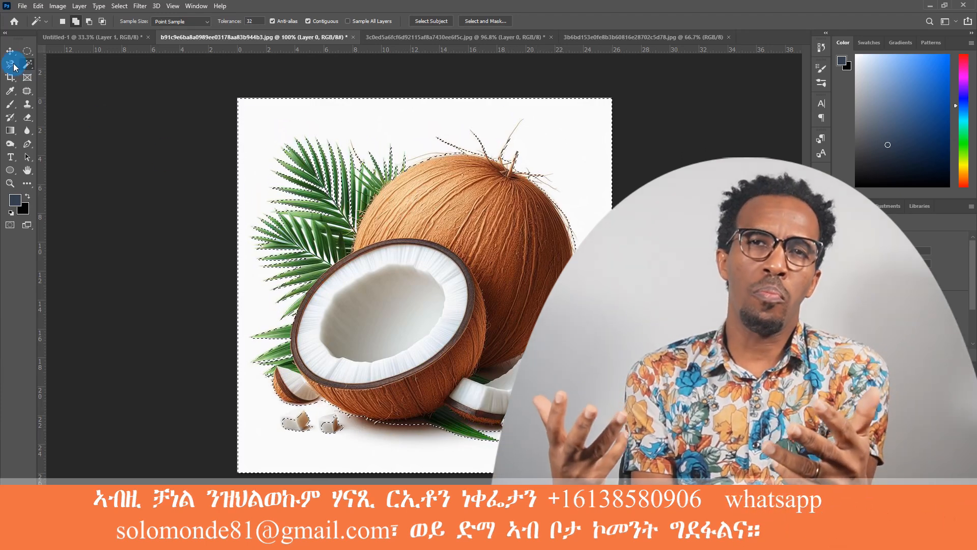
pyautogui.click(76, 22)
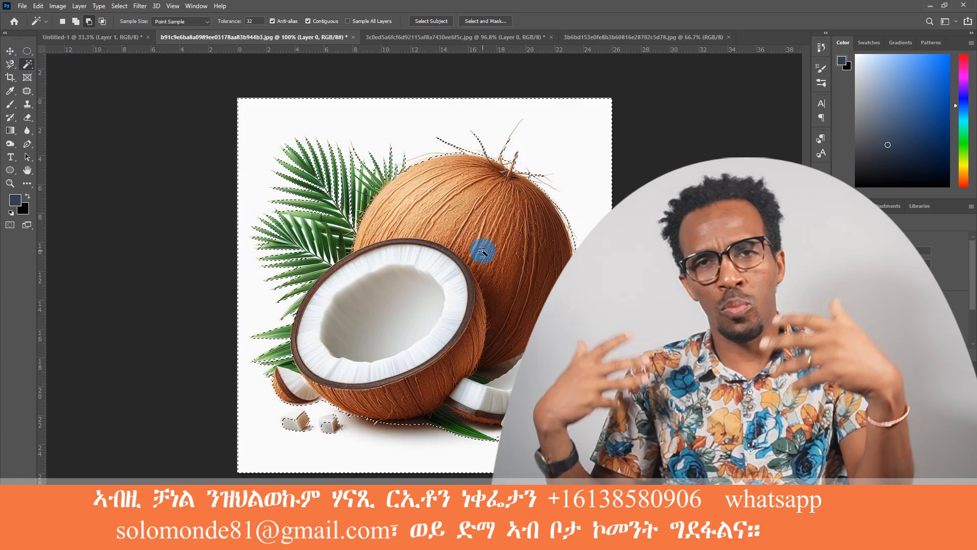
pyautogui.click(76, 20)
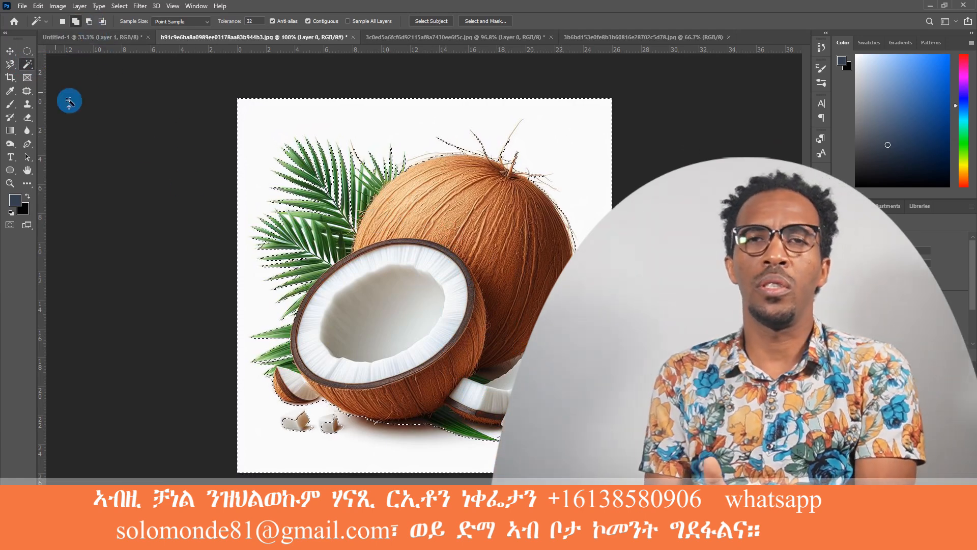
pyautogui.rightClick(28, 64)
pyautogui.click(76, 73)
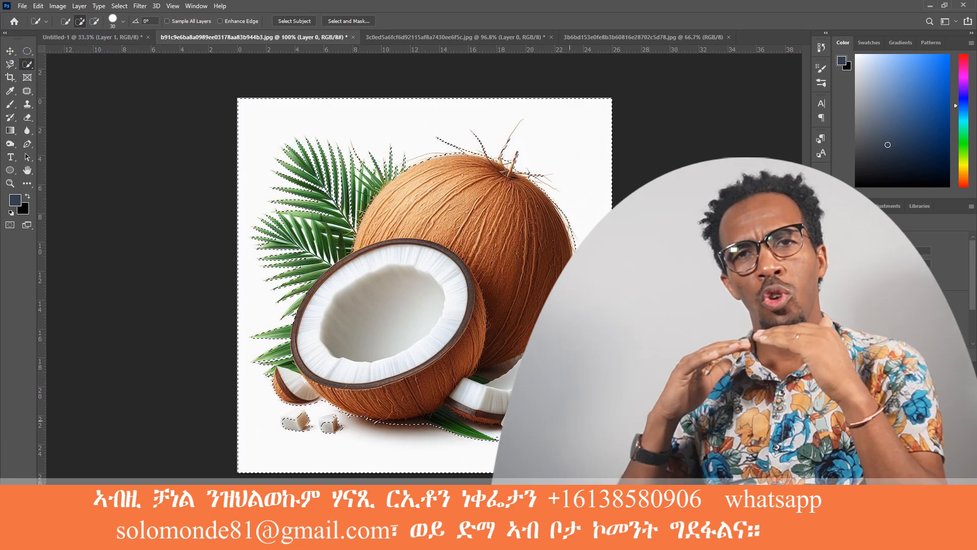
# Outline the area between the lower palm leaf and the coconut slice with the Magnetic Lasso to add it to the selection.
pyautogui.click(11, 65)
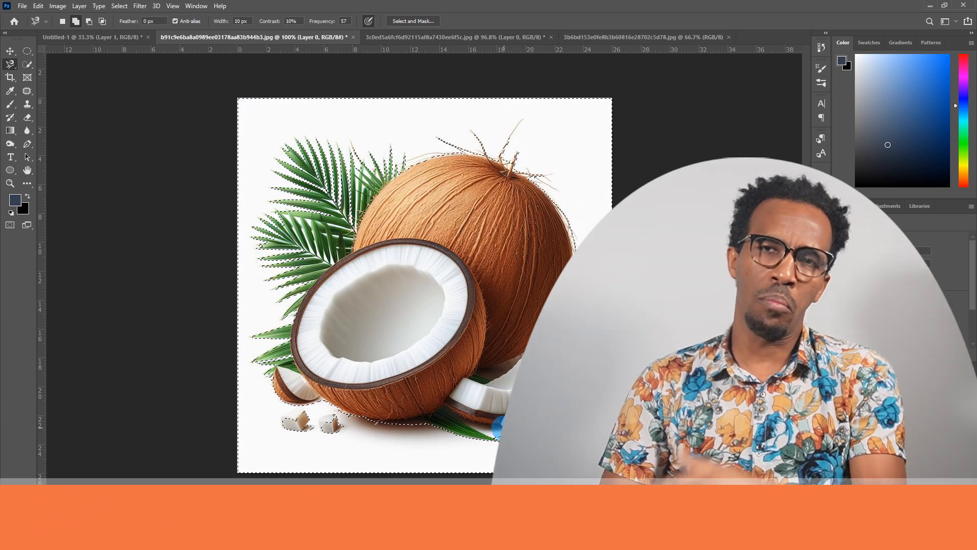
pyautogui.click(445, 408)
pyautogui.click(441, 411)
pyautogui.click(450, 414)
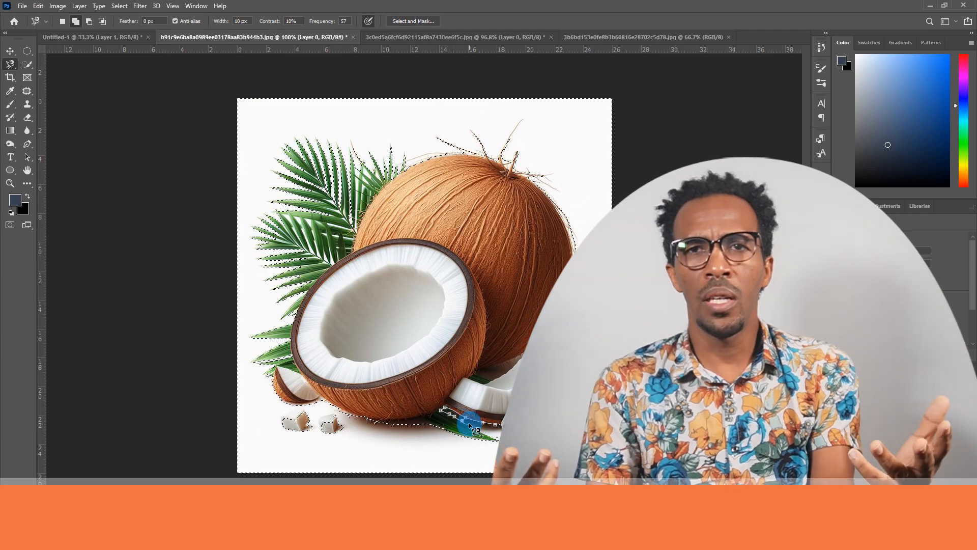
pyautogui.click(489, 436)
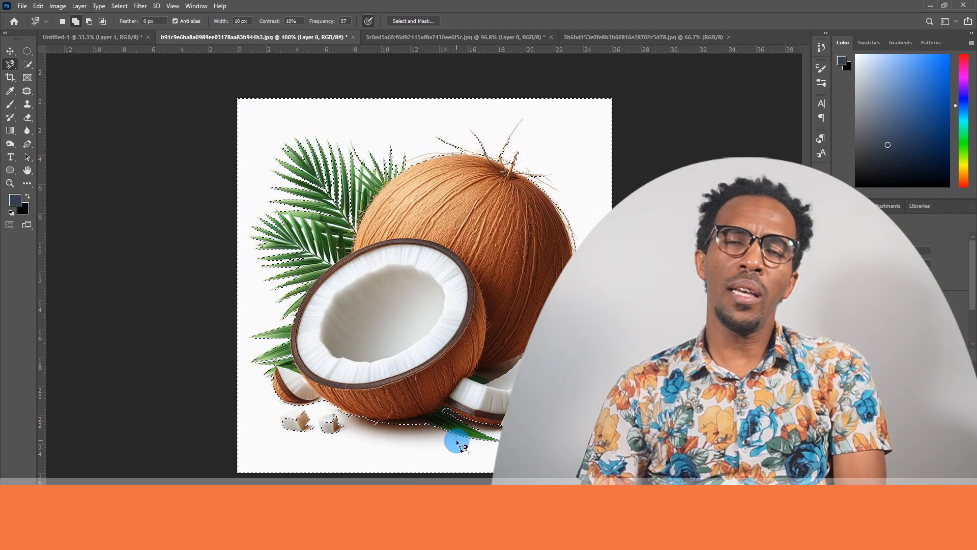
pyautogui.click(502, 409)
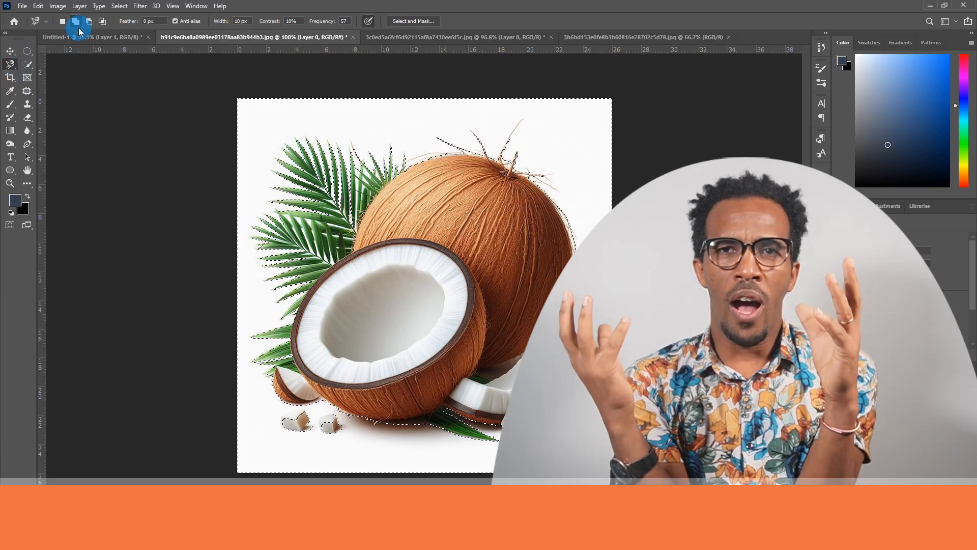
# Subtract the area around the two small coconut cubes from the selection with the Magnetic Lasso and restore the add-to-selection mode.
pyautogui.click(90, 23)
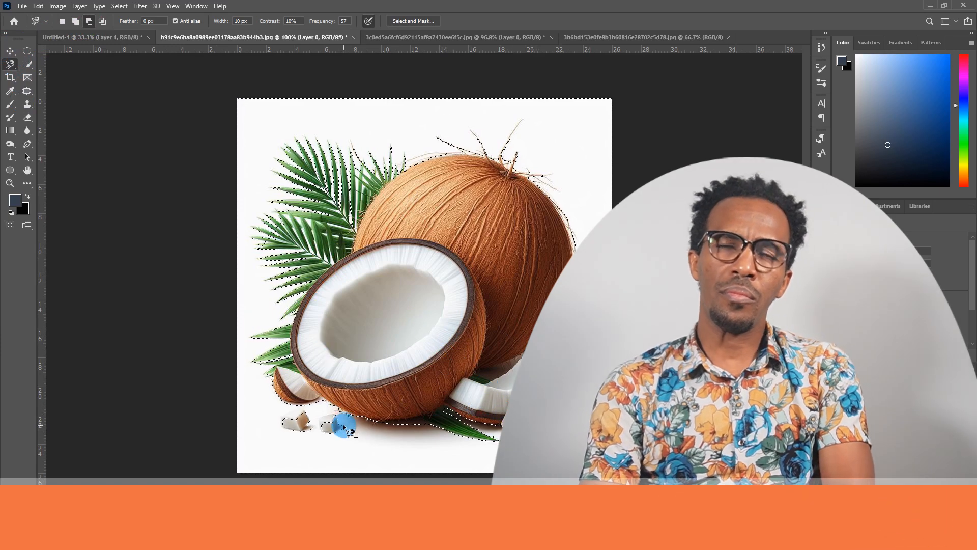
pyautogui.click(360, 428)
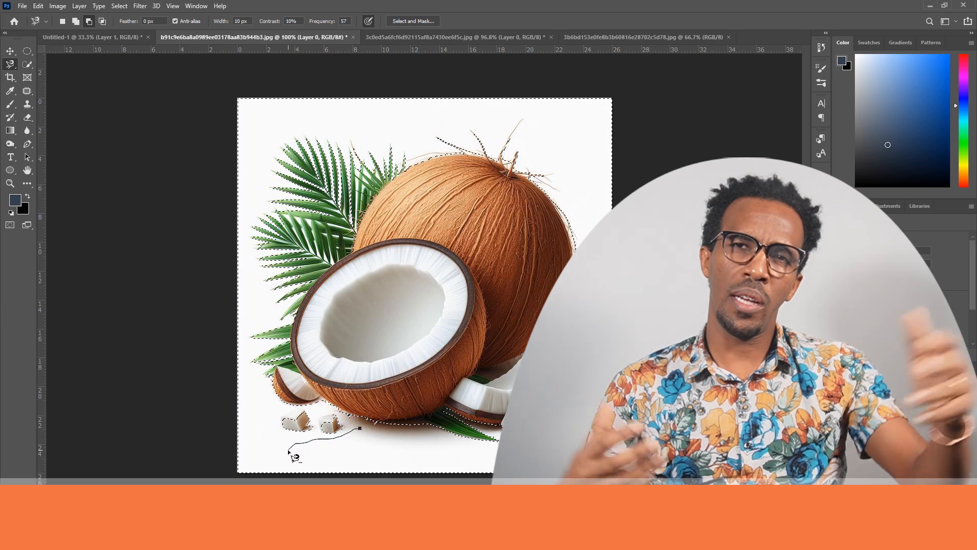
pyautogui.click(321, 399)
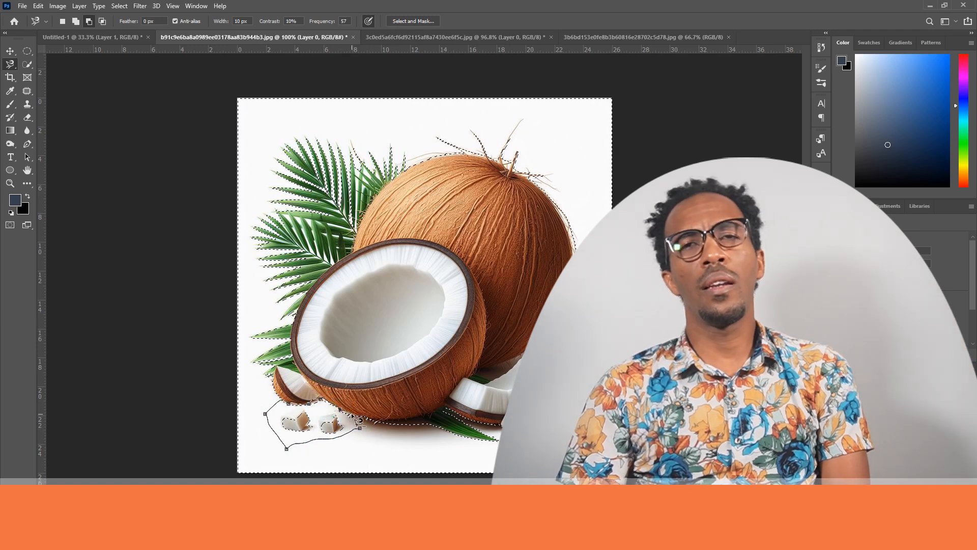
pyautogui.click(358, 428)
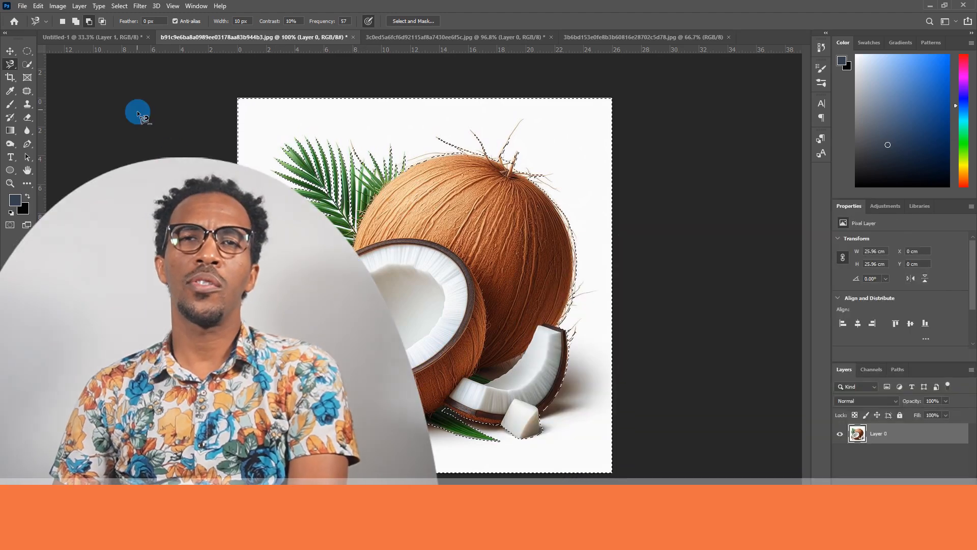
pyautogui.click(76, 21)
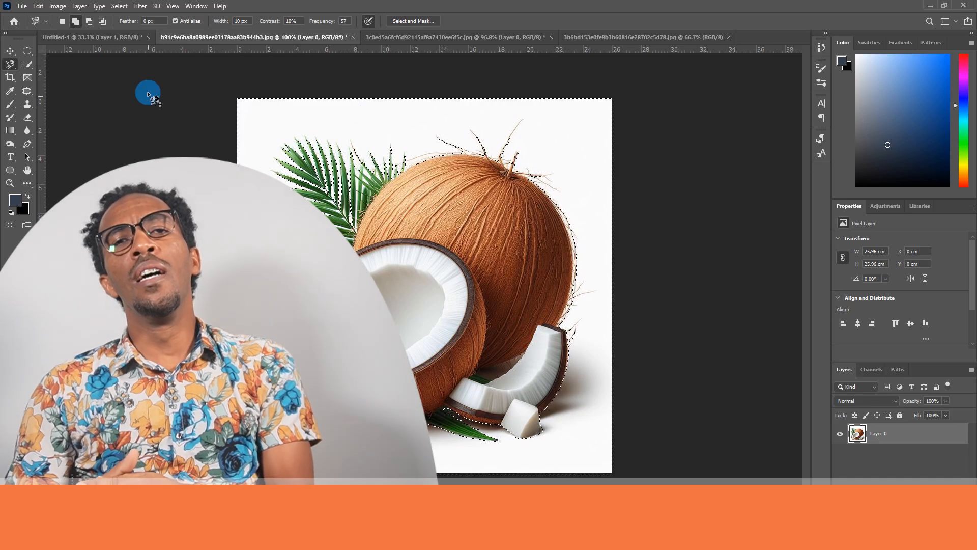
# Feather the selection, delete the white backdrop around the coconuts and deselect.
pyautogui.rightClick(548, 151)
pyautogui.click(564, 170)
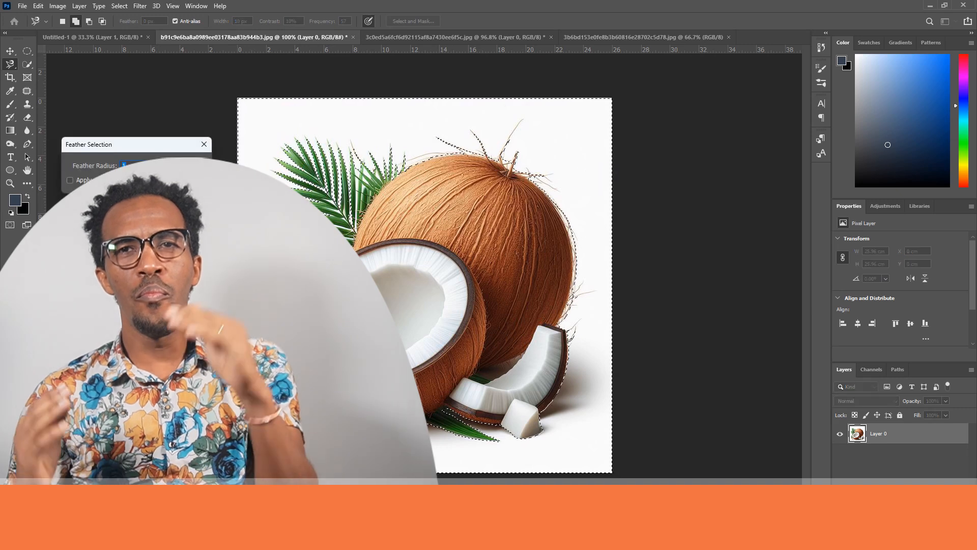
pyautogui.click(186, 163)
pyautogui.press('Delete')
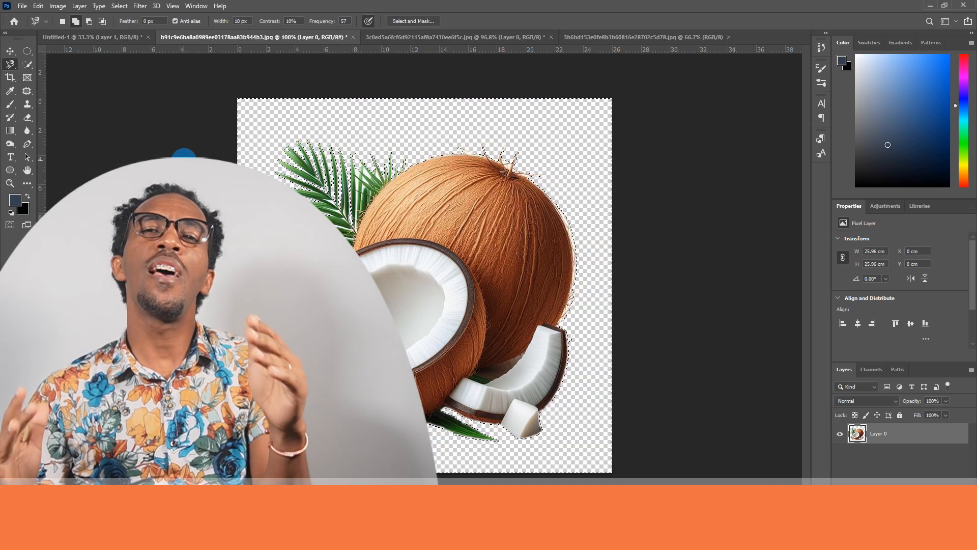
pyautogui.rightClick(435, 128)
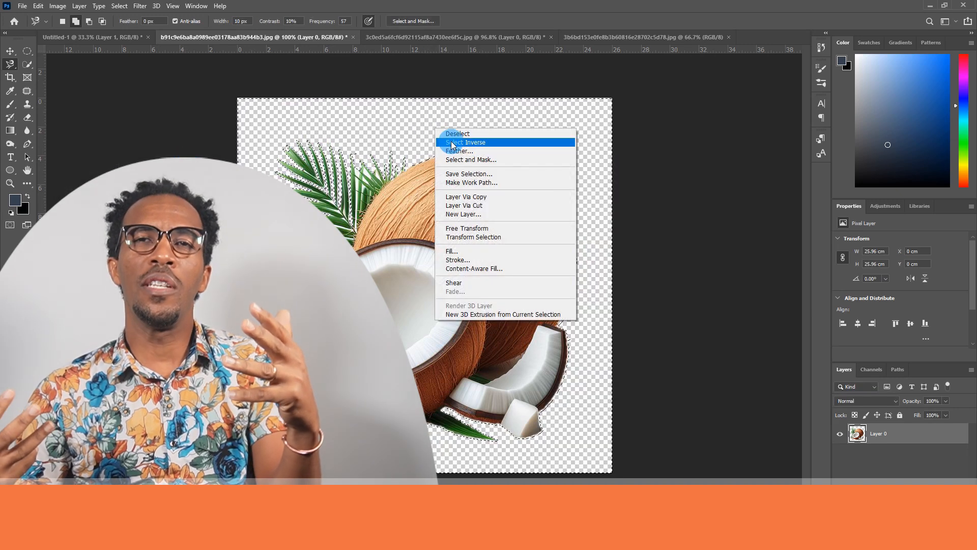
pyautogui.click(454, 134)
# Move the coconut cutout into the Untitled-1 document, enlarge it and place it on the right half of the canvas.
pyautogui.click(12, 52)
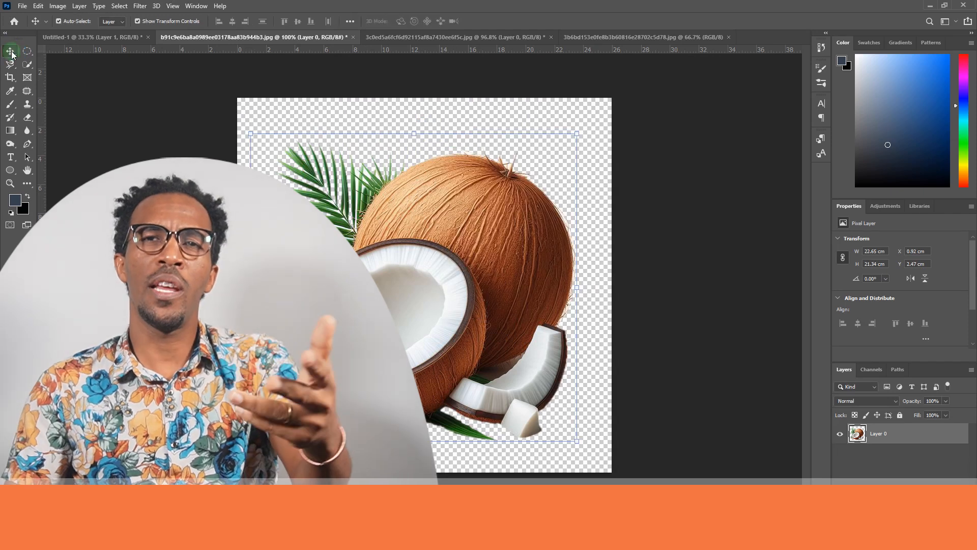
pyautogui.moveTo(461, 224); pyautogui.dragTo(294, 273)
pyautogui.hotkey('ctrl', 't')
pyautogui.moveTo(347, 222); pyautogui.dragTo(438, 136)
pyautogui.moveTo(238, 136); pyautogui.dragTo(87, 136)
pyautogui.moveTo(315, 316); pyautogui.dragTo(596, 341)
pyautogui.press('Return')
# Move the baby to the left side of the canvas and bring its layer above the coconut layer.
pyautogui.moveTo(453, 145); pyautogui.dragTo(297, 188)
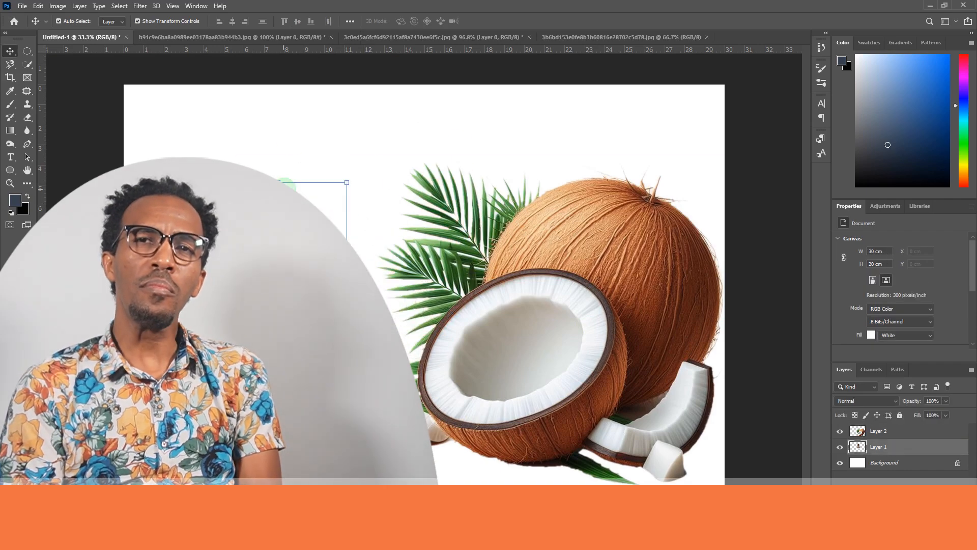
pyautogui.moveTo(290, 237)
pyautogui.mouseDown()
pyautogui.moveTo(324, 237)
pyautogui.moveTo(304, 237)
pyautogui.mouseUp()
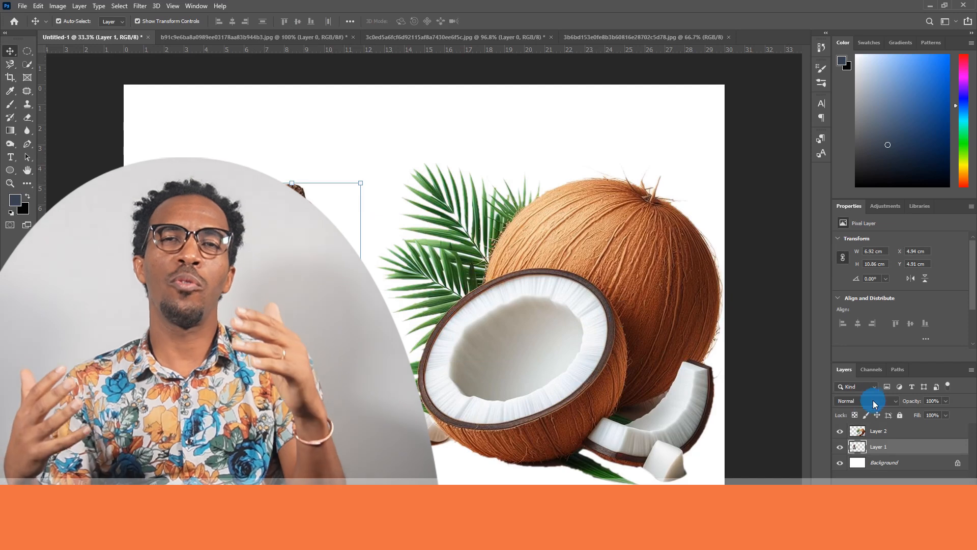
pyautogui.moveTo(858, 447); pyautogui.dragTo(858, 423)
# Enlarge the baby to about 139% and position it over the white inside of the open coconut half.
pyautogui.moveTo(306, 275); pyautogui.dragTo(515, 286)
pyautogui.moveTo(563, 197); pyautogui.dragTo(589, 147)
pyautogui.moveTo(605, 122); pyautogui.dragTo(612, 109)
pyautogui.moveTo(524, 179); pyautogui.dragTo(503, 187)
pyautogui.moveTo(412, 117); pyautogui.dragTo(406, 107)
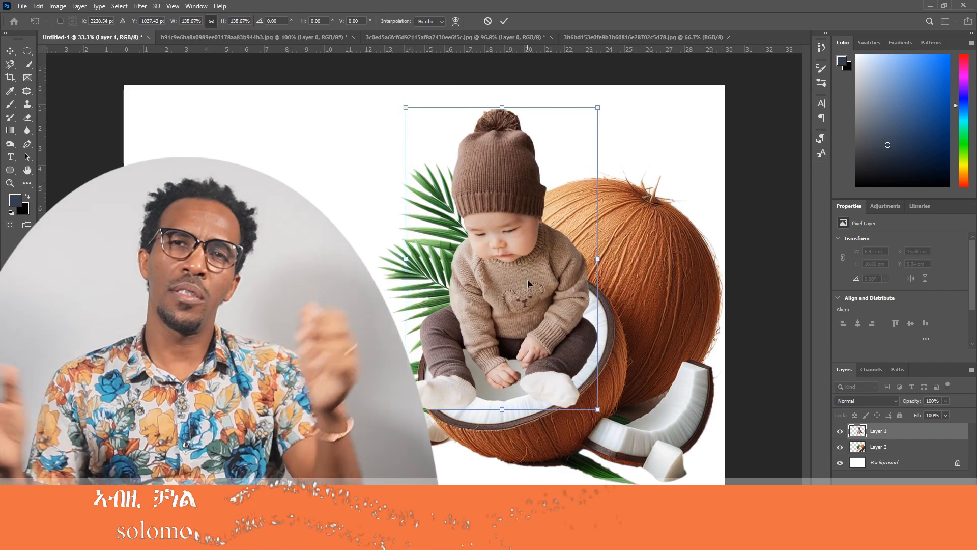
pyautogui.doubleClick(527, 279)
pyautogui.click(644, 272)
pyautogui.moveTo(517, 293); pyautogui.dragTo(523, 305)
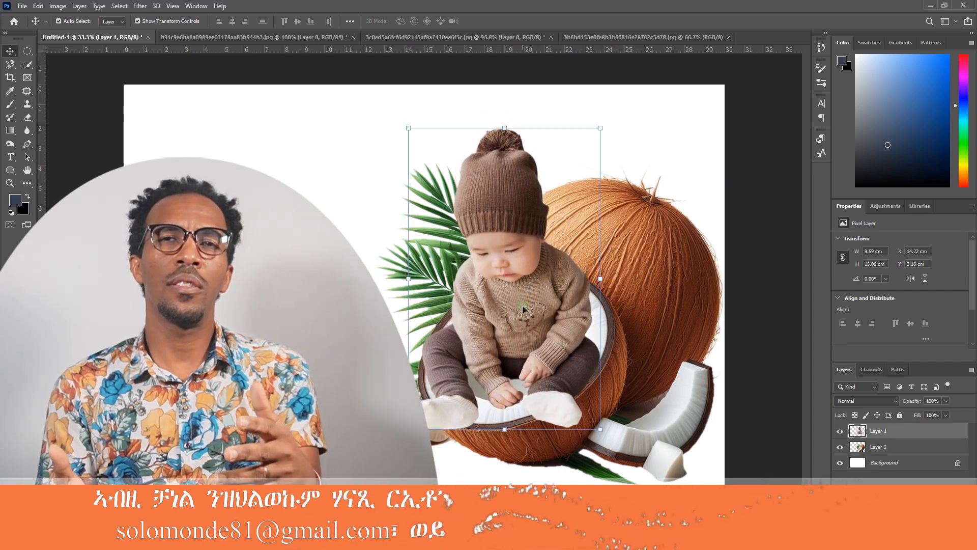
# Duplicate the coconut layer and reorder the layers so the baby sits between the copy and the original.
pyautogui.click(646, 285)
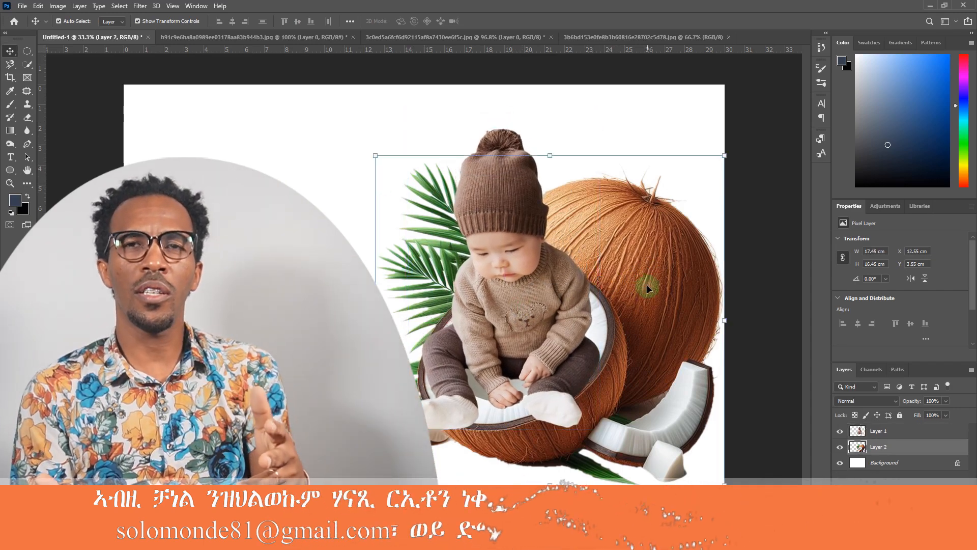
pyautogui.rightClick(891, 442)
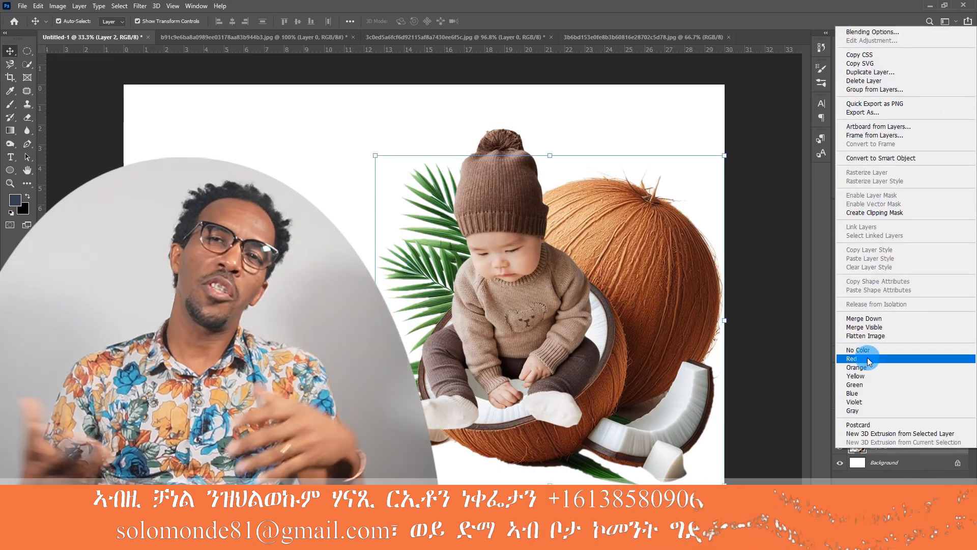
pyautogui.click(859, 73)
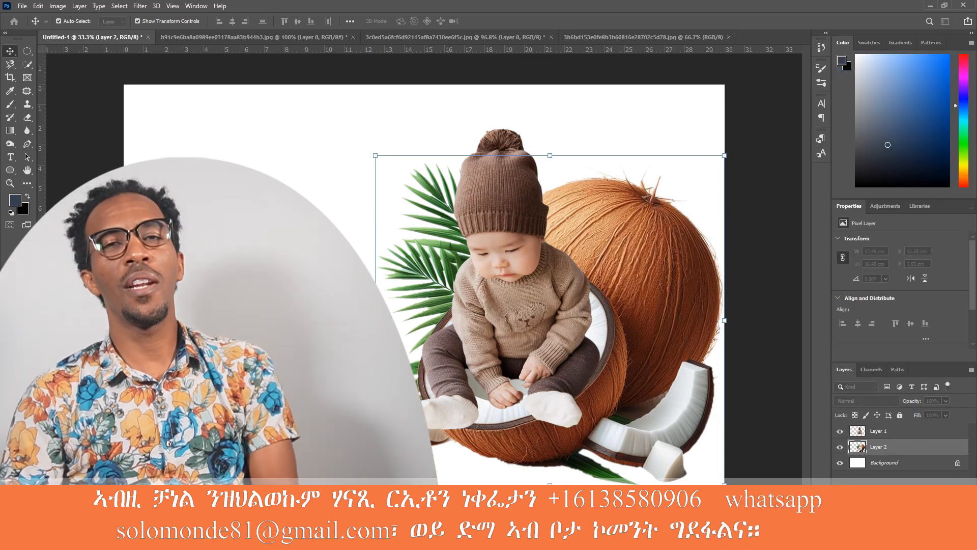
pyautogui.moveTo(617, 179); pyautogui.dragTo(219, 134)
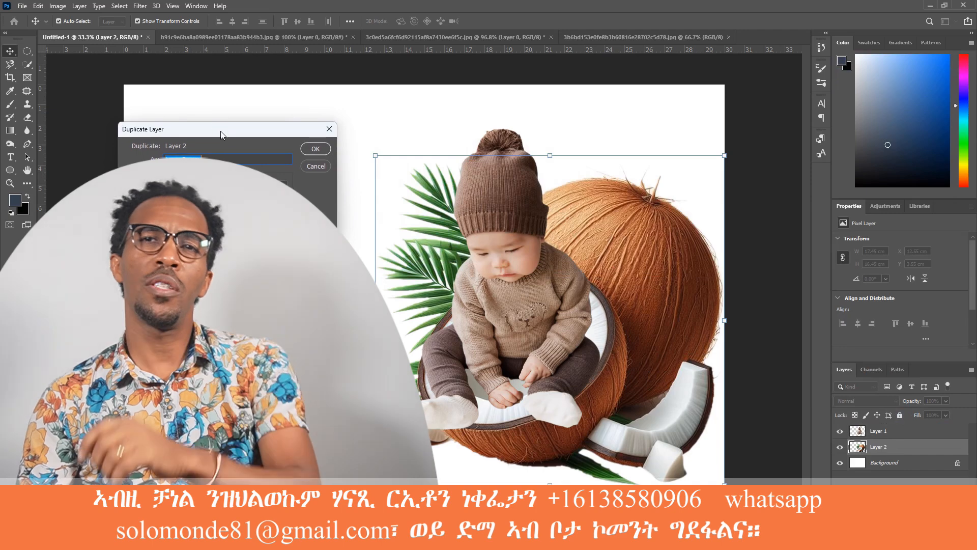
pyautogui.click(306, 153)
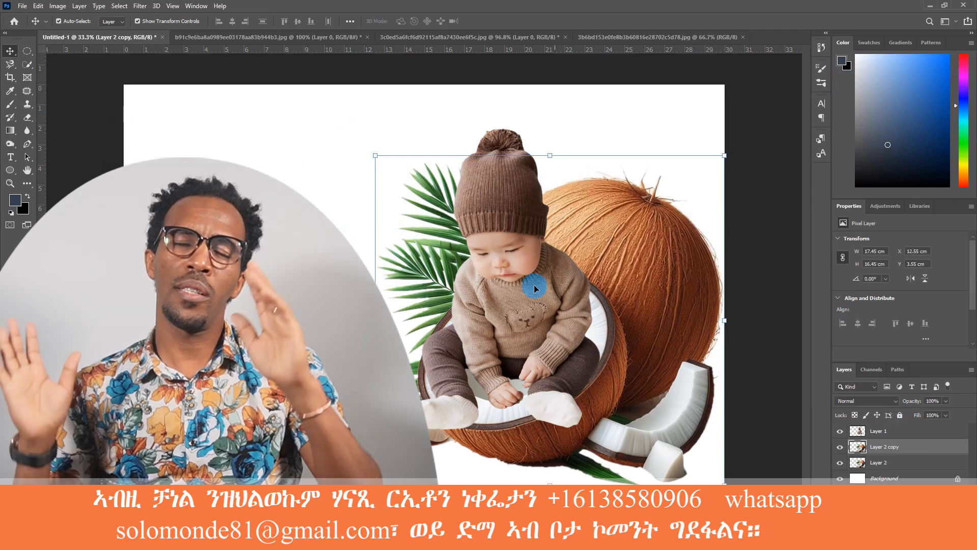
pyautogui.moveTo(865, 447); pyautogui.dragTo(866, 451)
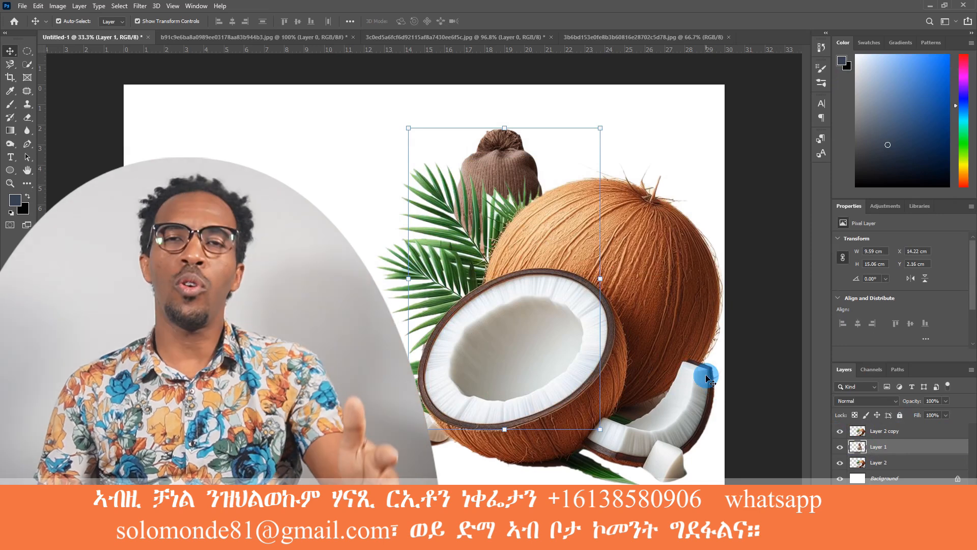
# On Layer 2 copy, erase the coconut and leaves covering the baby's hat with a soft 800 px Eraser.
pyautogui.click(859, 447)
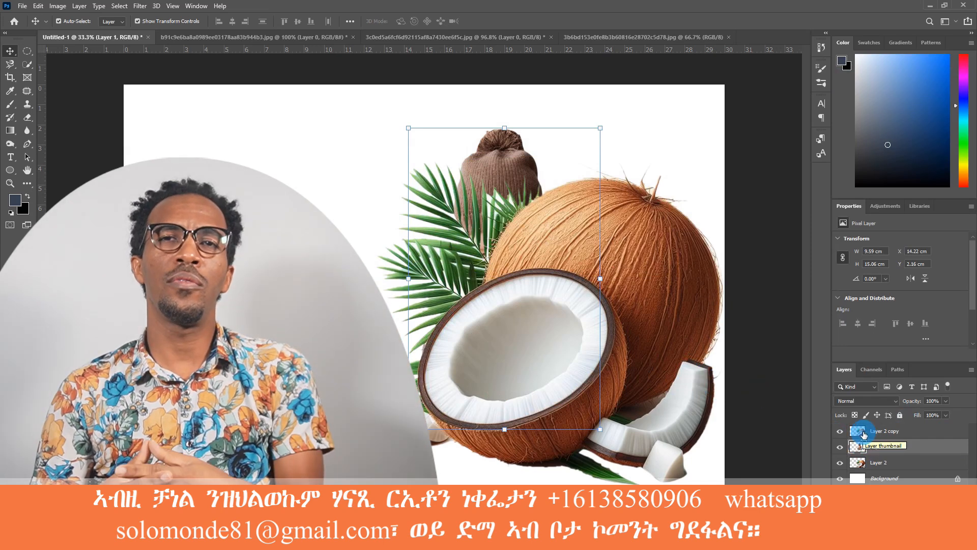
pyautogui.click(874, 464)
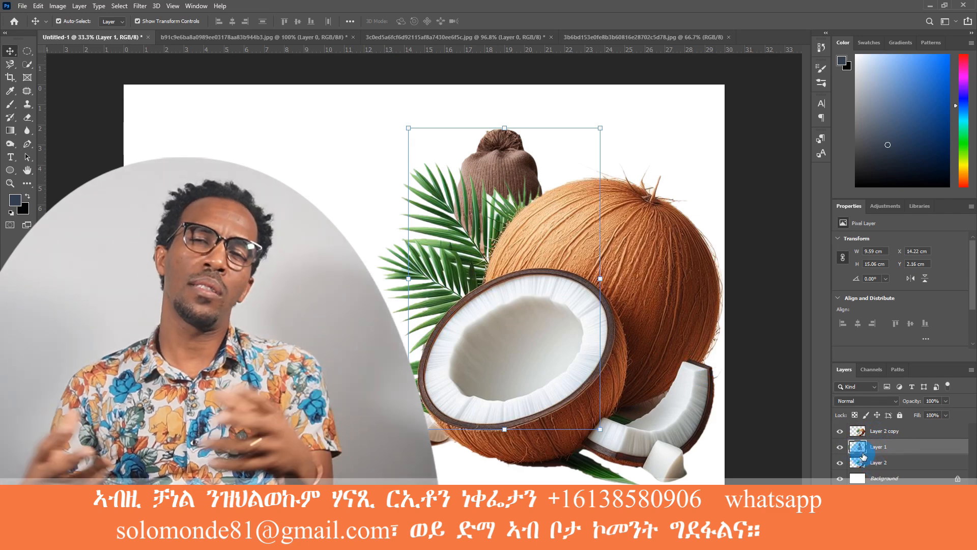
pyautogui.click(865, 436)
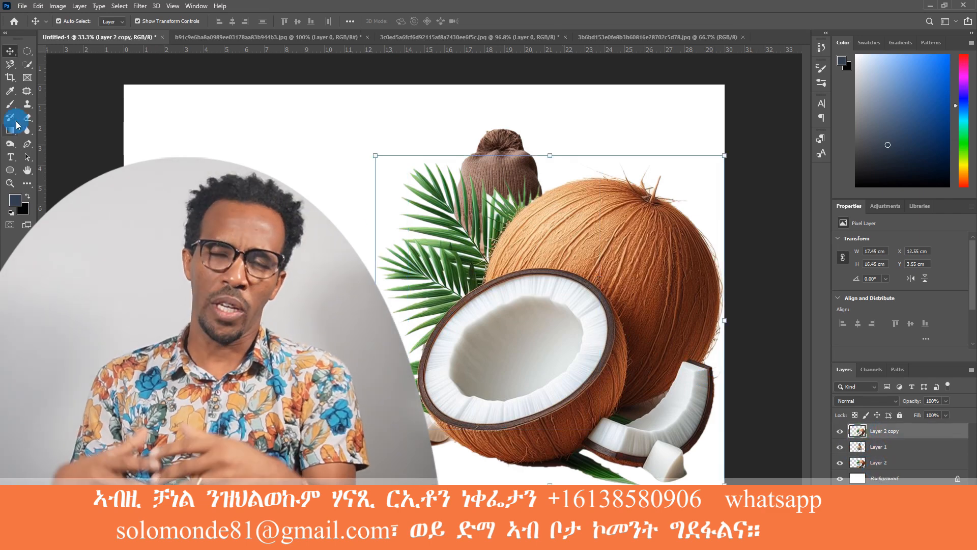
pyautogui.click(28, 117)
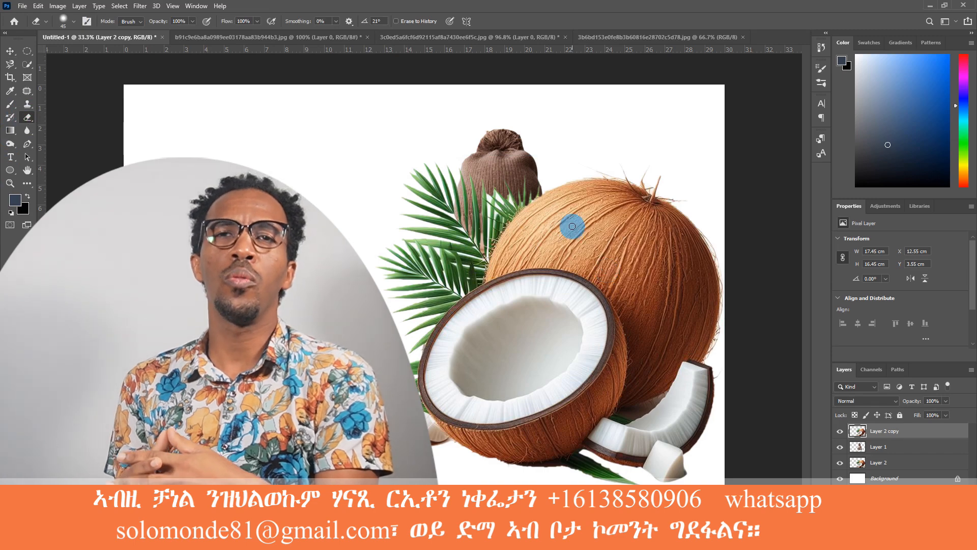
pyautogui.press(']')
pyautogui.press(']')
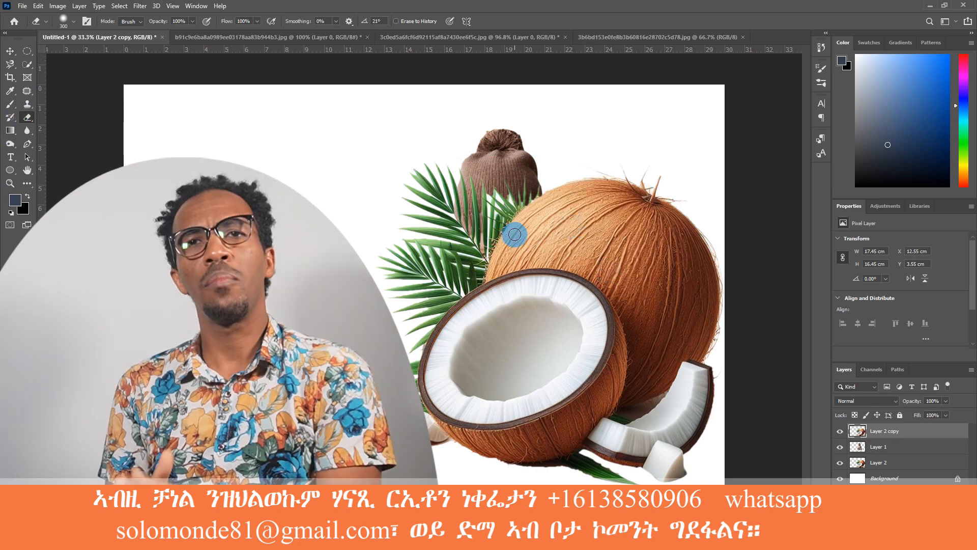
pyautogui.press(']')
pyautogui.press(']')
pyautogui.press(']')
pyautogui.press(']')
pyautogui.press(']')
pyautogui.moveTo(515, 235)
pyautogui.mouseDown()
pyautogui.moveTo(490, 207)
pyautogui.moveTo(495, 198)
pyautogui.mouseUp()
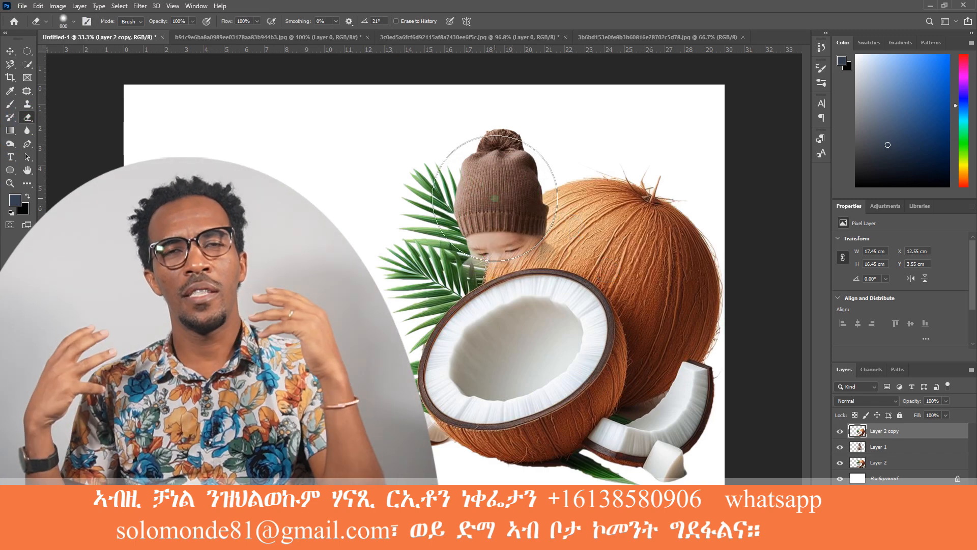
# Reduce the Eraser to 500 px and erase the coconut copy over the baby's face, sweater and arms.
pyautogui.press('[')
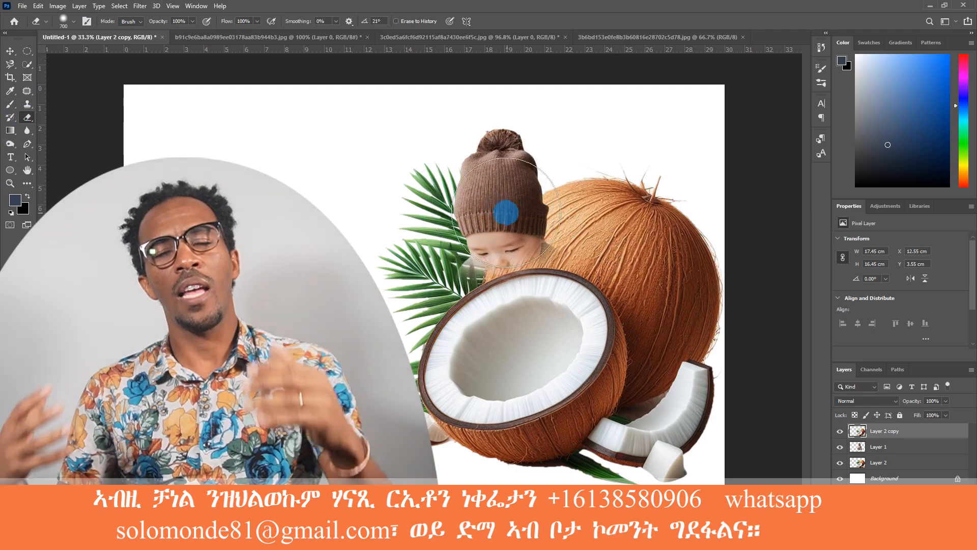
pyautogui.moveTo(520, 234)
pyautogui.mouseDown()
pyautogui.moveTo(552, 291)
pyautogui.moveTo(550, 314)
pyautogui.moveTo(523, 300)
pyautogui.moveTo(520, 312)
pyautogui.moveTo(507, 305)
pyautogui.moveTo(491, 283)
pyautogui.moveTo(485, 315)
pyautogui.moveTo(541, 334)
pyautogui.moveTo(548, 318)
pyautogui.moveTo(534, 331)
pyautogui.mouseUp()
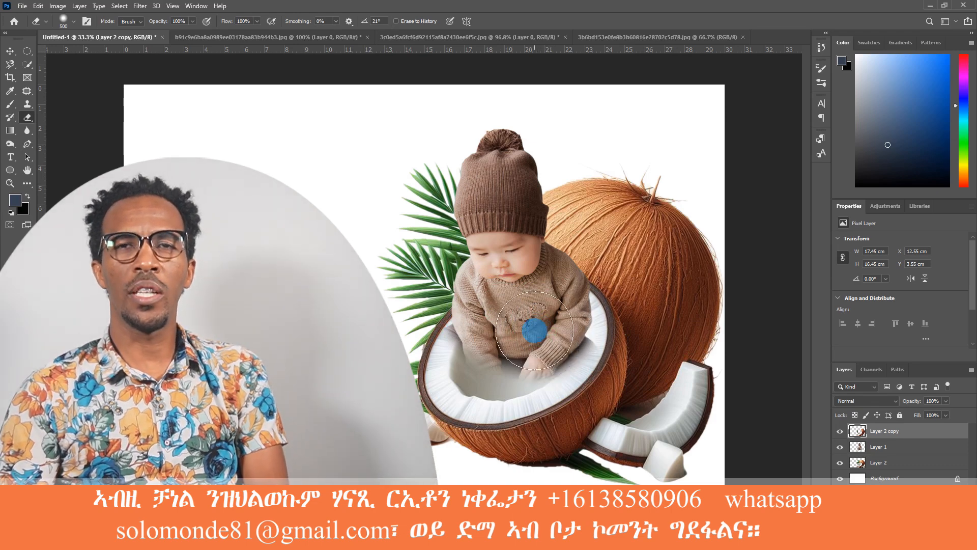
pyautogui.scroll(1, 534, 330)
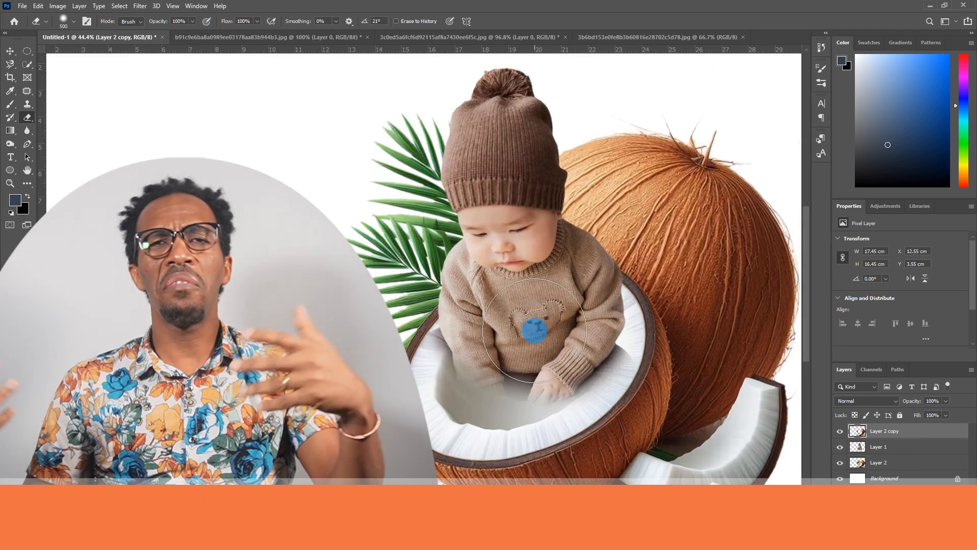
pyautogui.moveTo(575, 369); pyautogui.dragTo(564, 307)
# Erase the coconut copy over the baby's hands and legs with a 250 px Eraser, keeping the shell's front rim.
pyautogui.press('[')
pyautogui.press('[')
pyautogui.press('[')
pyautogui.moveTo(493, 318)
pyautogui.mouseDown()
pyautogui.moveTo(513, 324)
pyautogui.moveTo(571, 287)
pyautogui.mouseUp()
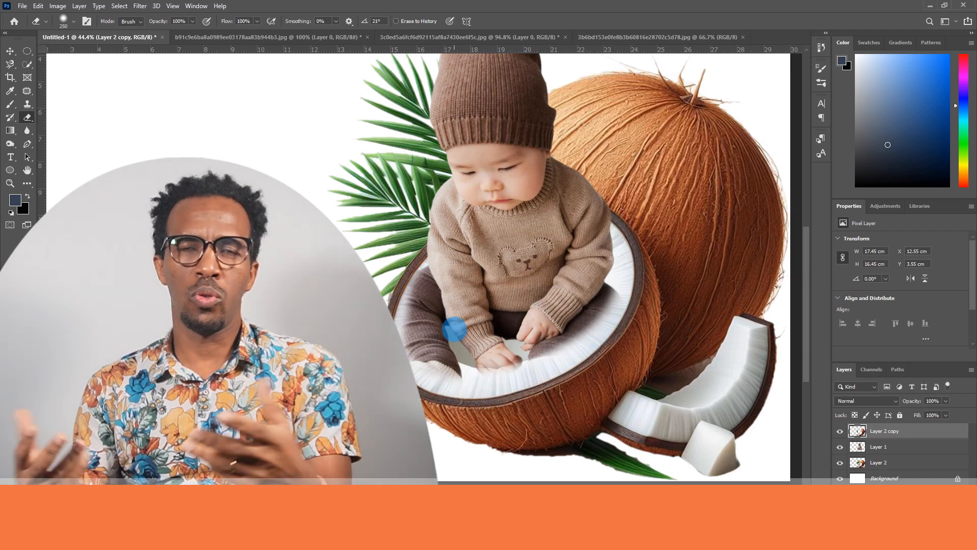
# Switch to the red rose bouquet document and convert its Background into the regular layer Layer 0.
pyautogui.scroll(-2, 454, 330)
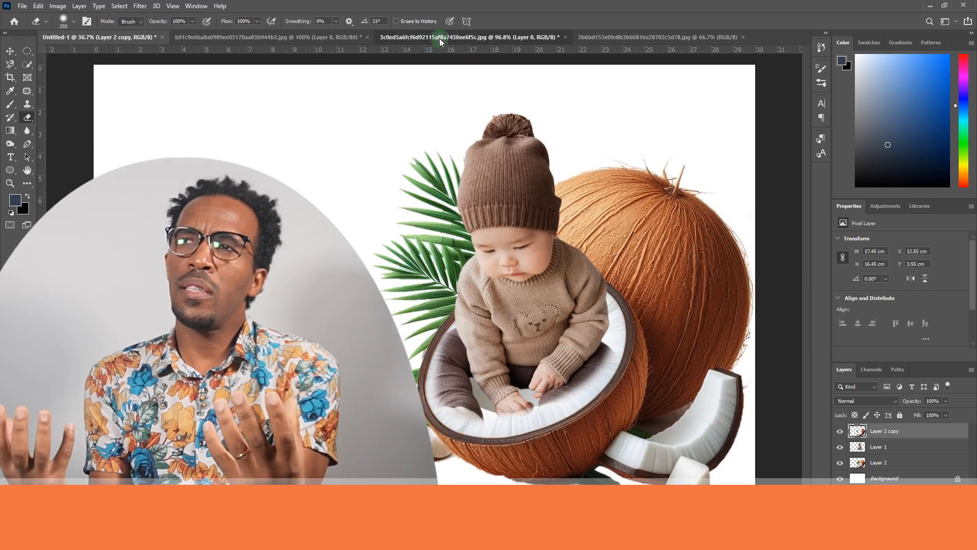
pyautogui.click(438, 40)
pyautogui.click(600, 40)
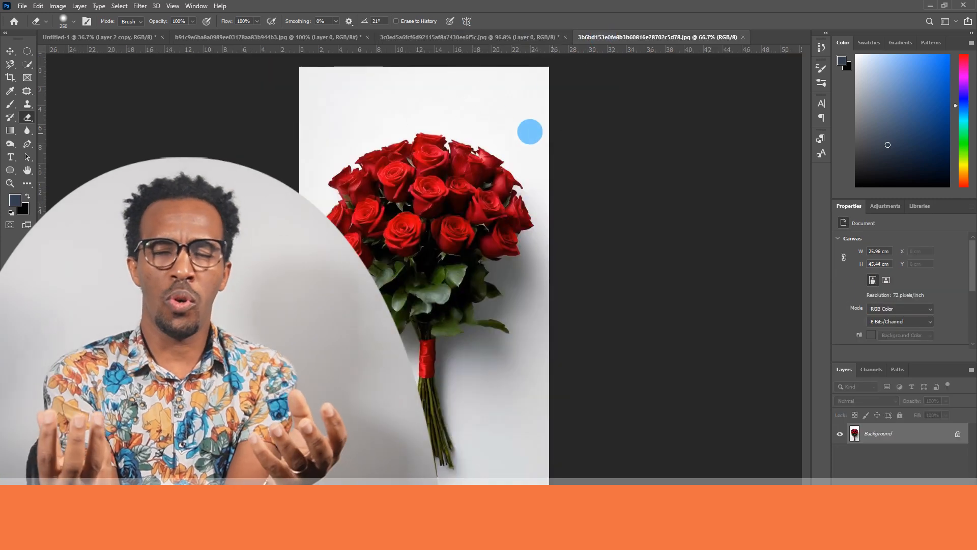
pyautogui.doubleClick(934, 439)
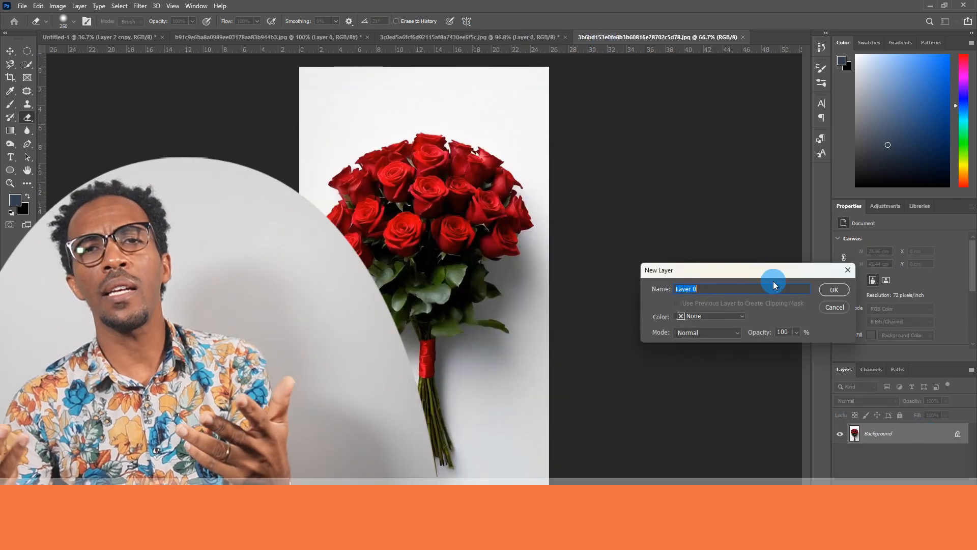
pyautogui.click(833, 287)
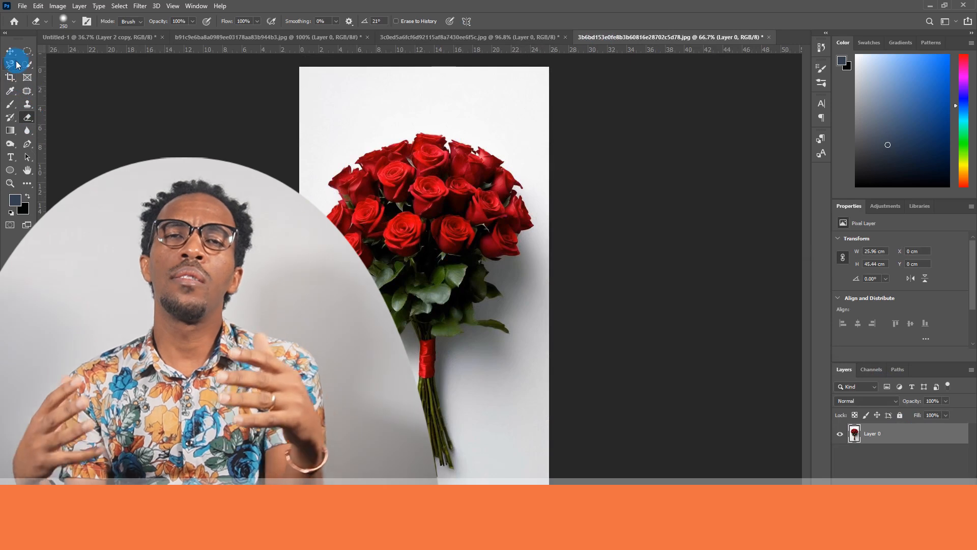
# Select the light backdrop on the left side of the rose bouquet with the Quick Selection tool.
pyautogui.click(27, 65)
pyautogui.click(367, 118)
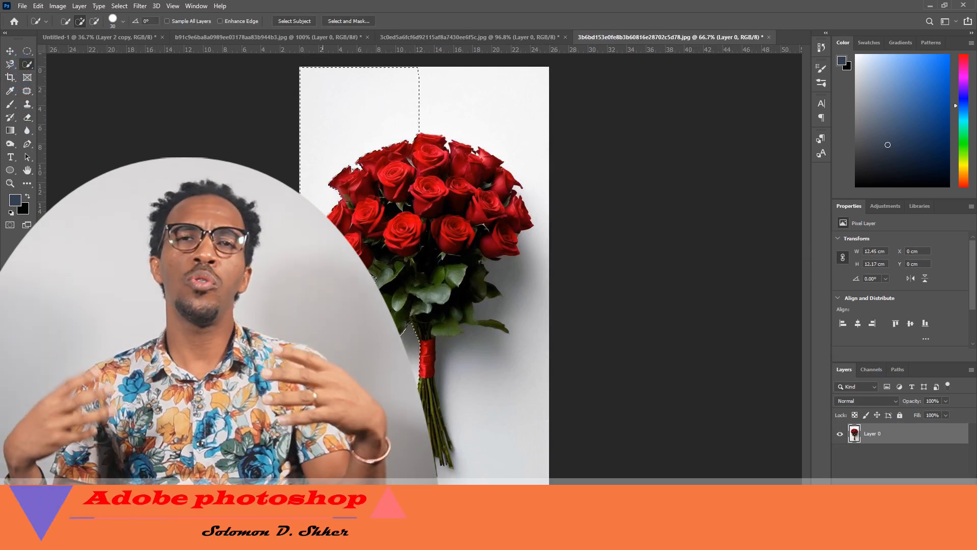
pyautogui.moveTo(508, 414); pyautogui.dragTo(512, 442)
pyautogui.moveTo(518, 375)
pyautogui.mouseDown()
pyautogui.moveTo(540, 253)
pyautogui.moveTo(489, 340)
pyautogui.moveTo(444, 325)
pyautogui.moveTo(446, 339)
pyautogui.moveTo(424, 338)
pyautogui.moveTo(391, 308)
pyautogui.mouseUp()
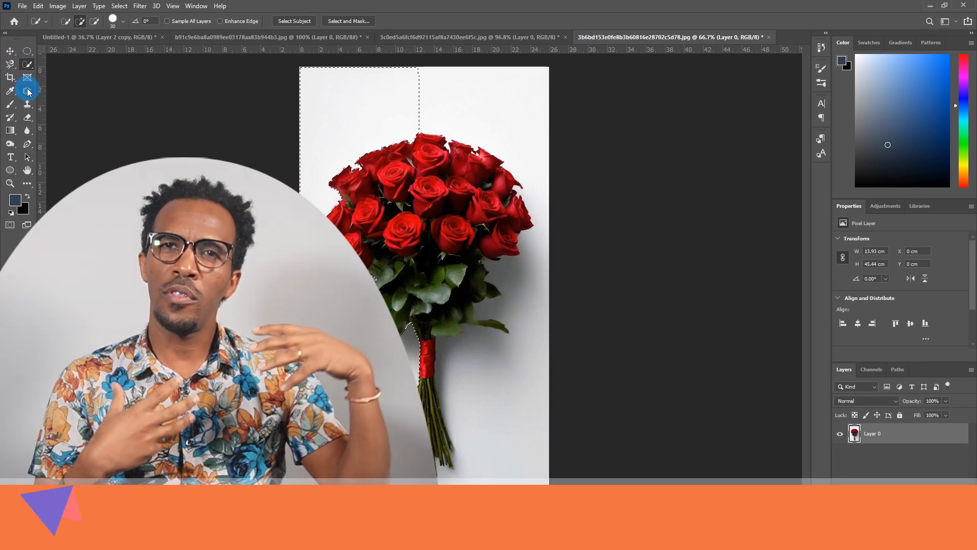
# Add the remaining backdrop, including the shadows and gaps beside the leaves and stems, to the selection with the Magic Wand.
pyautogui.moveTo(26, 64); pyautogui.dragTo(55, 83)
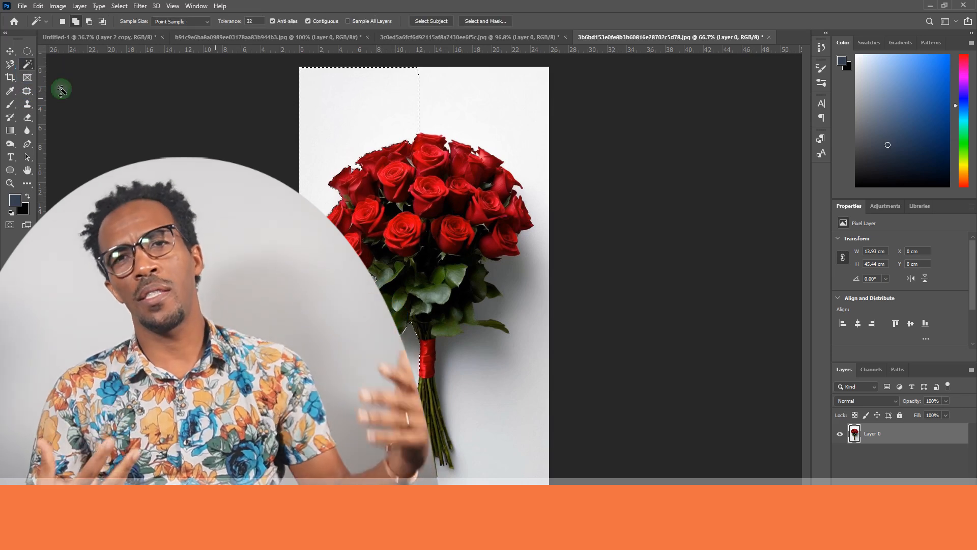
pyautogui.click(495, 119)
pyautogui.click(523, 312)
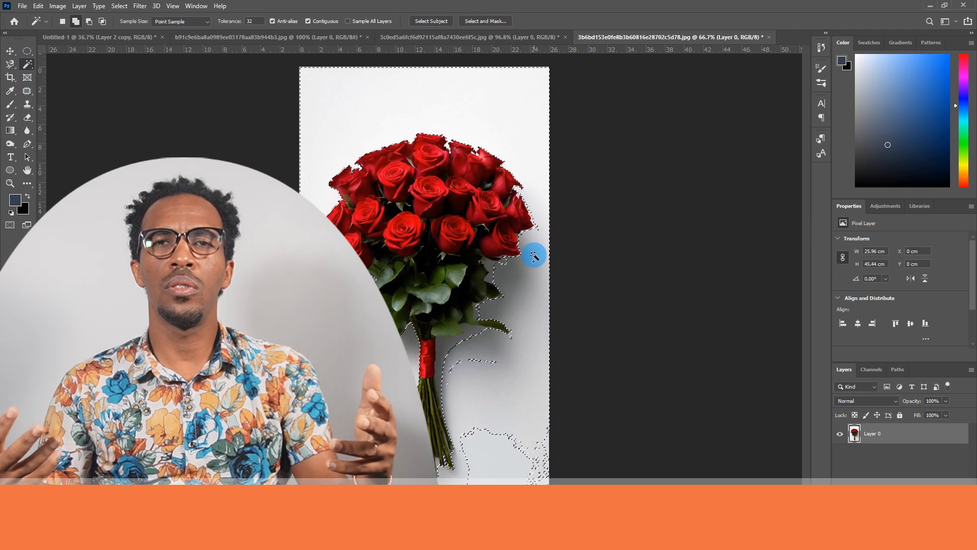
pyautogui.click(495, 375)
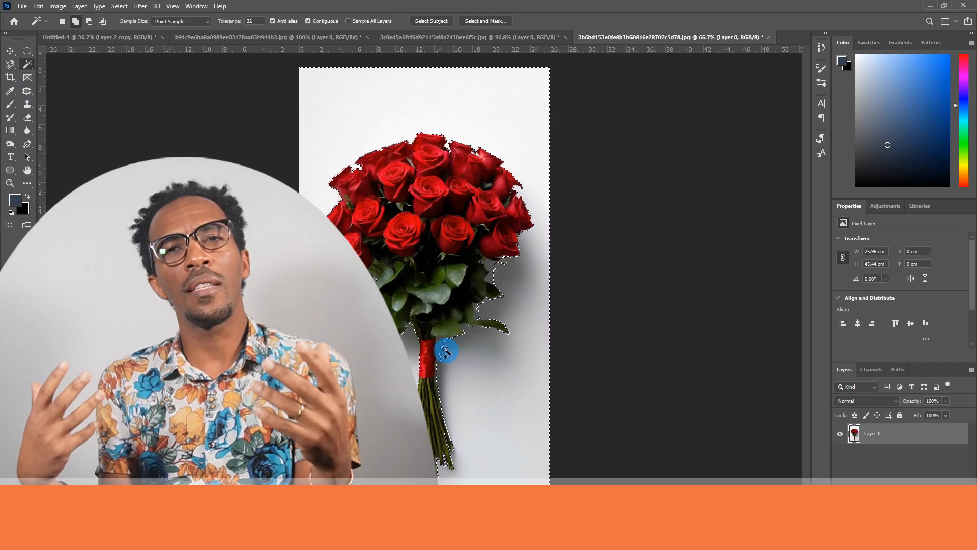
pyautogui.click(506, 274)
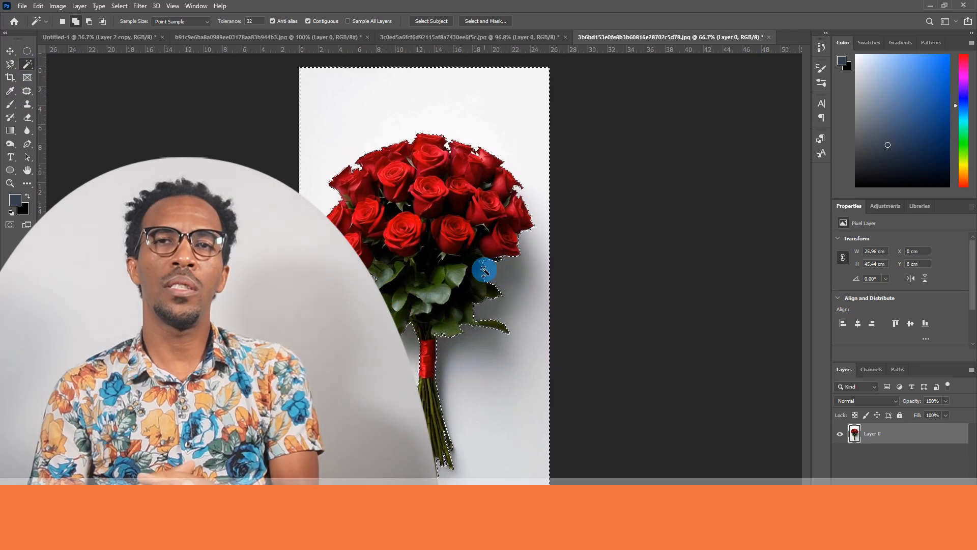
# Feather the selection, delete the backdrop around the rose bouquet and deselect.
pyautogui.rightClick(480, 119)
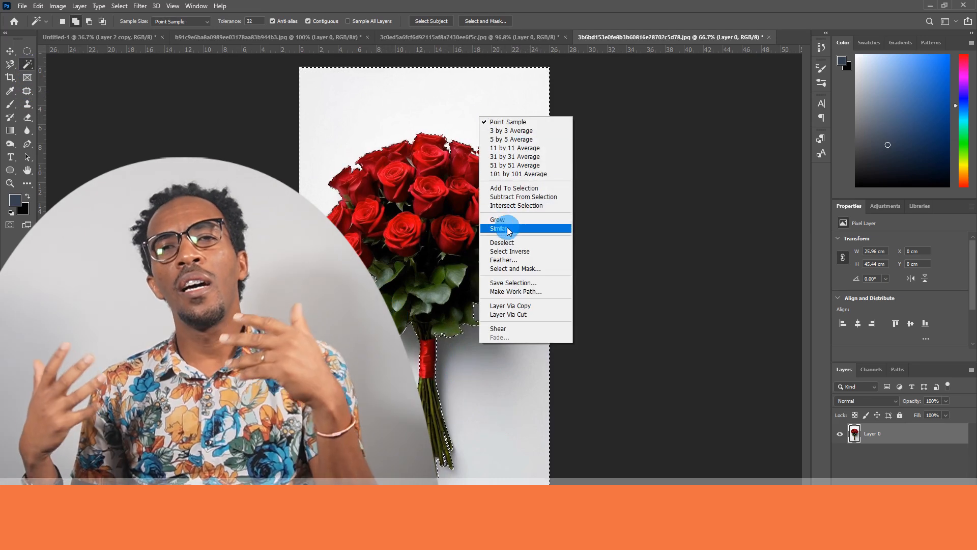
pyautogui.click(503, 260)
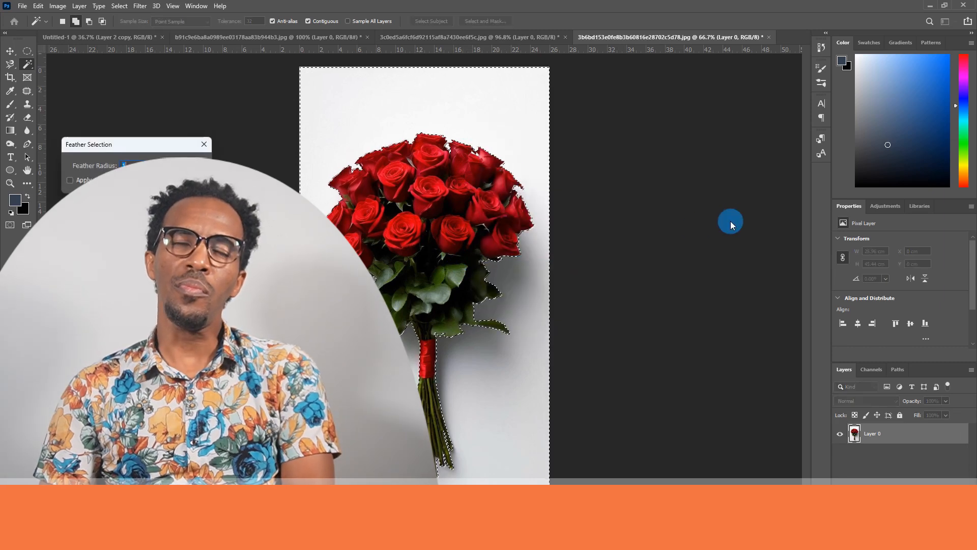
pyautogui.click(197, 159)
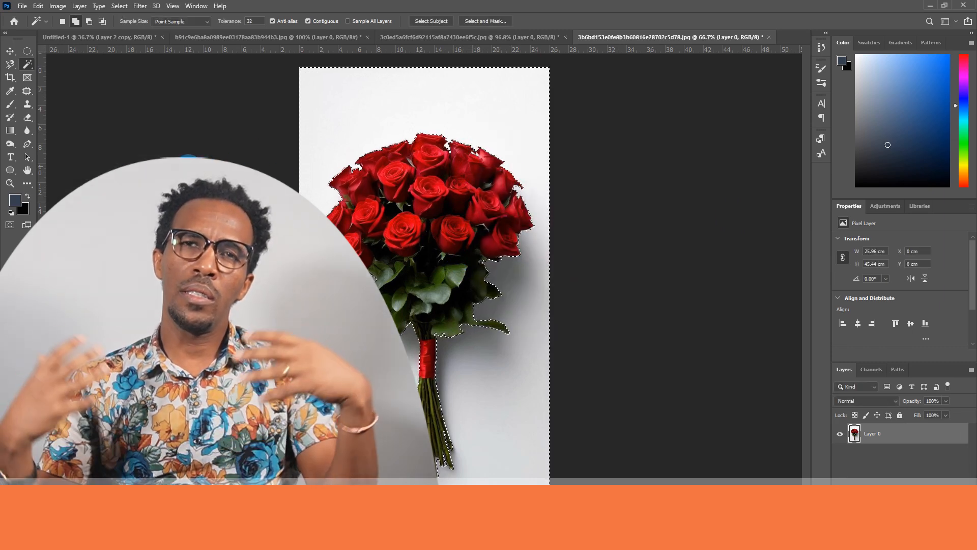
pyautogui.press('Delete')
pyautogui.rightClick(415, 108)
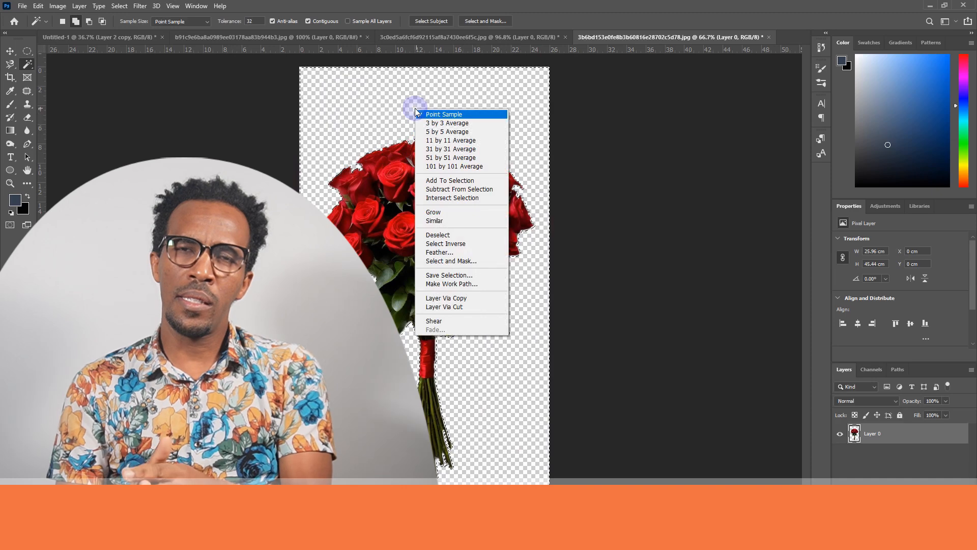
pyautogui.click(446, 233)
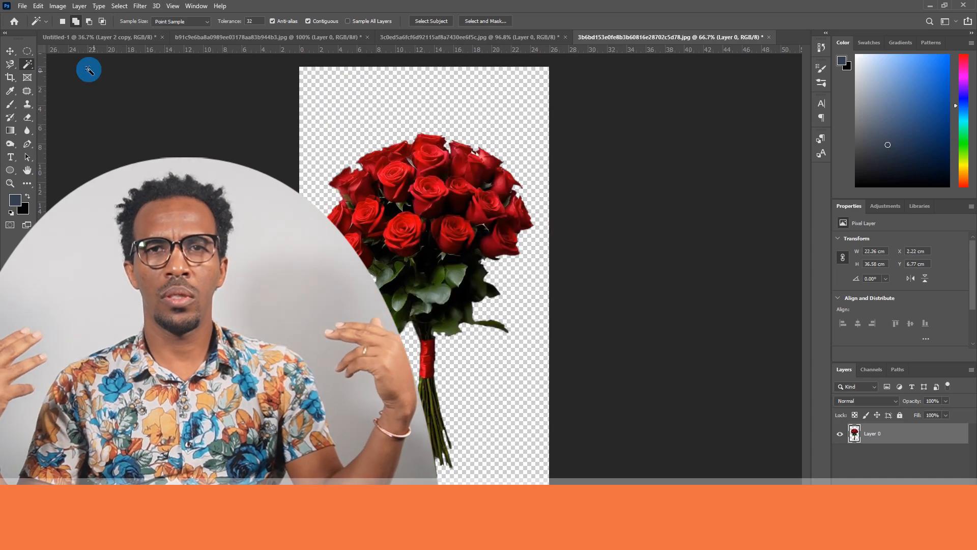
# Copy the rose bouquet cutout into Untitled-1 and enlarge it to about 151% on the canvas's left side.
pyautogui.click(10, 51)
pyautogui.moveTo(436, 203); pyautogui.dragTo(224, 260)
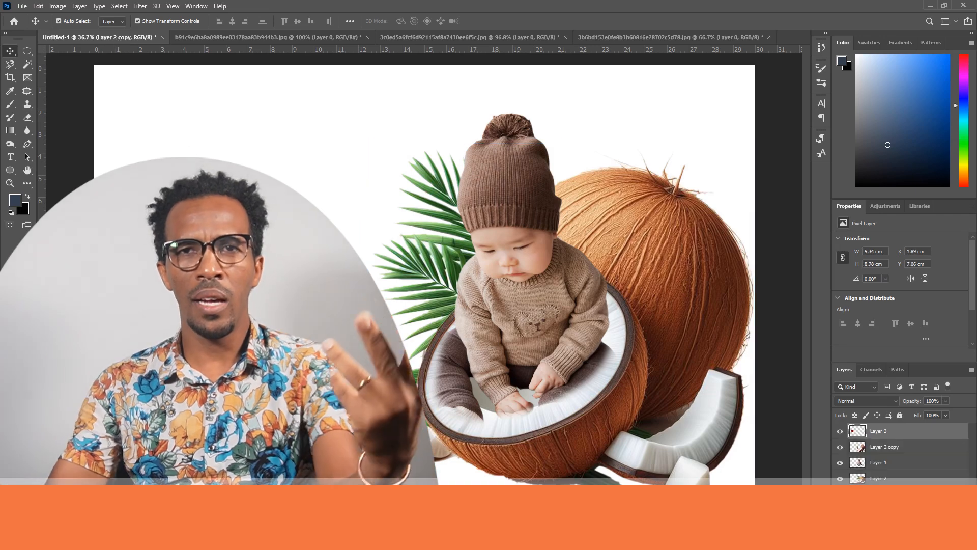
pyautogui.hotkey('ctrl', 't')
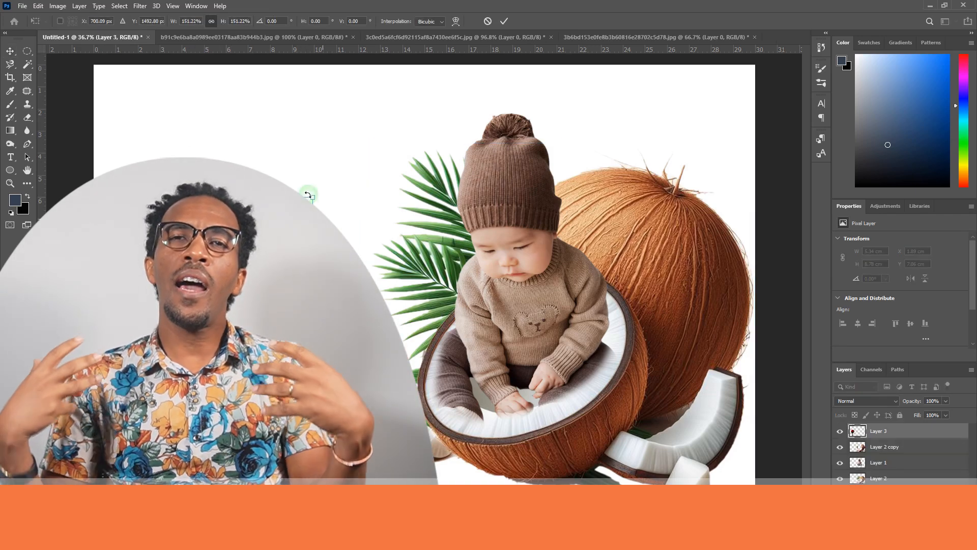
pyautogui.press('Return')
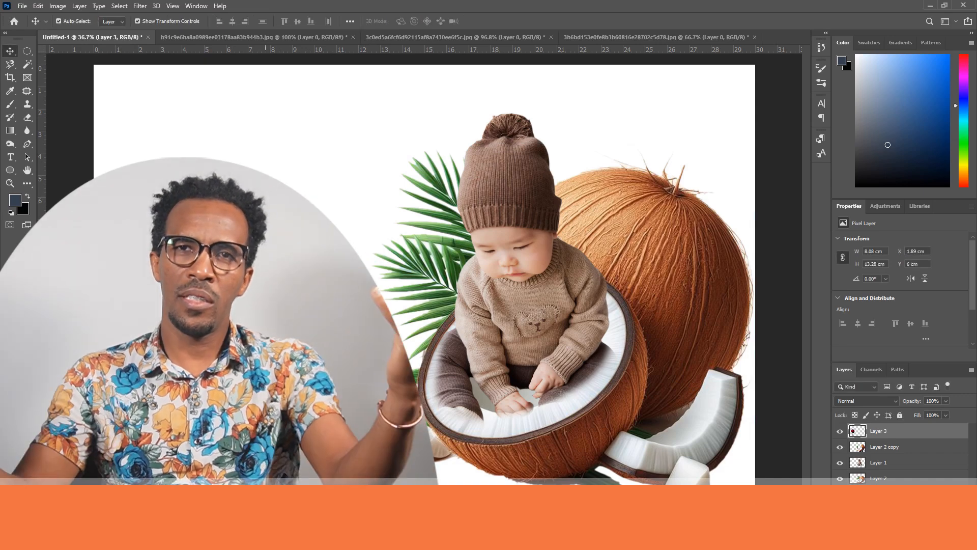
# Try tilting the rose bouquet about 16° clockwise, then delete its layer from the composition.
pyautogui.moveTo(328, 175); pyautogui.dragTo(351, 226)
pyautogui.moveTo(250, 357); pyautogui.dragTo(179, 412)
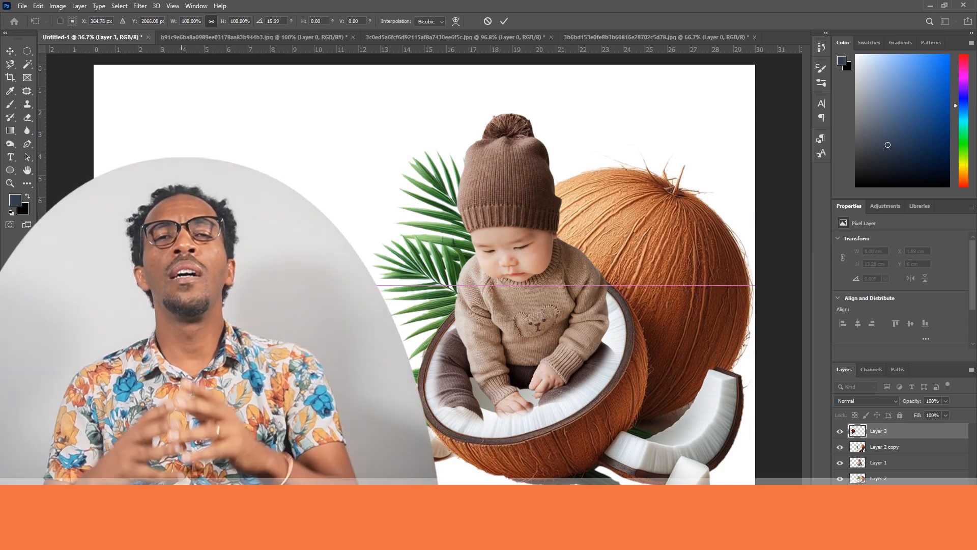
pyautogui.press('Return')
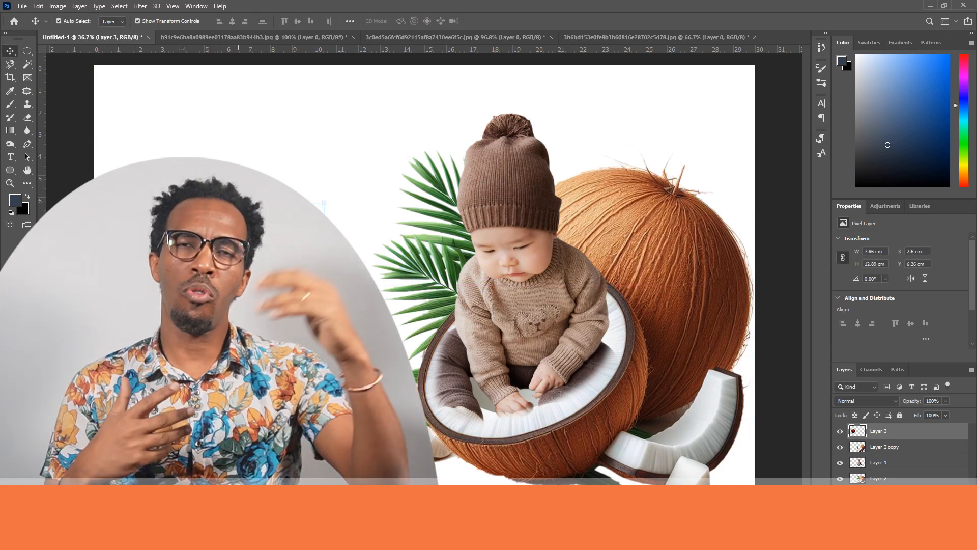
pyautogui.press('Delete')
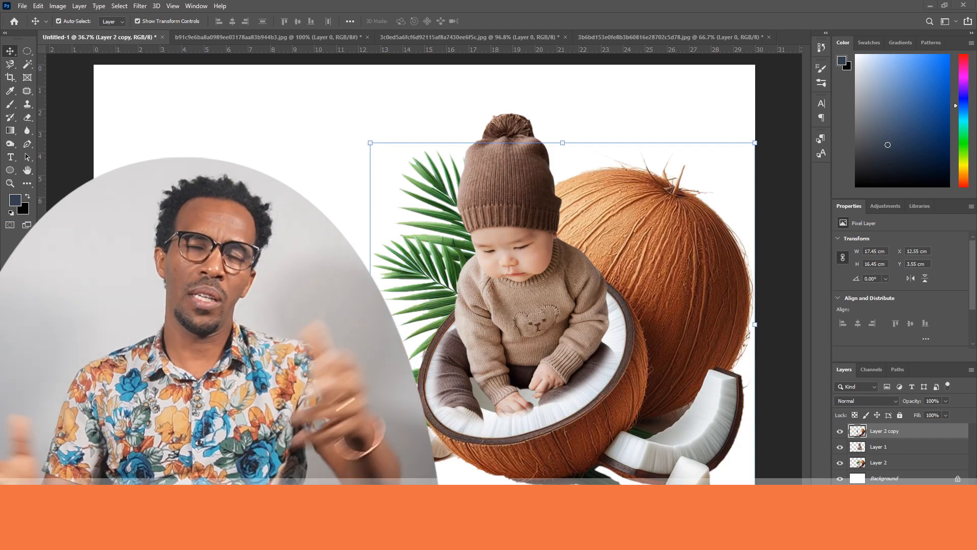
# Open the floral ring image, copy it into Untitled-1 and scale it to about 408% against the canvas's upper-right corner.
pyautogui.moveTo(783, 43); pyautogui.dragTo(789, 38)
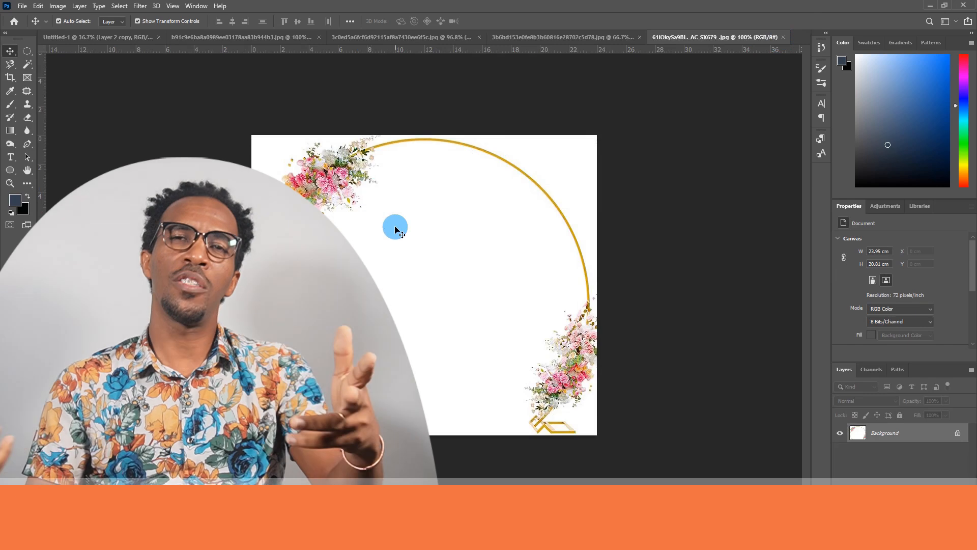
pyautogui.moveTo(260, 162); pyautogui.dragTo(125, 76)
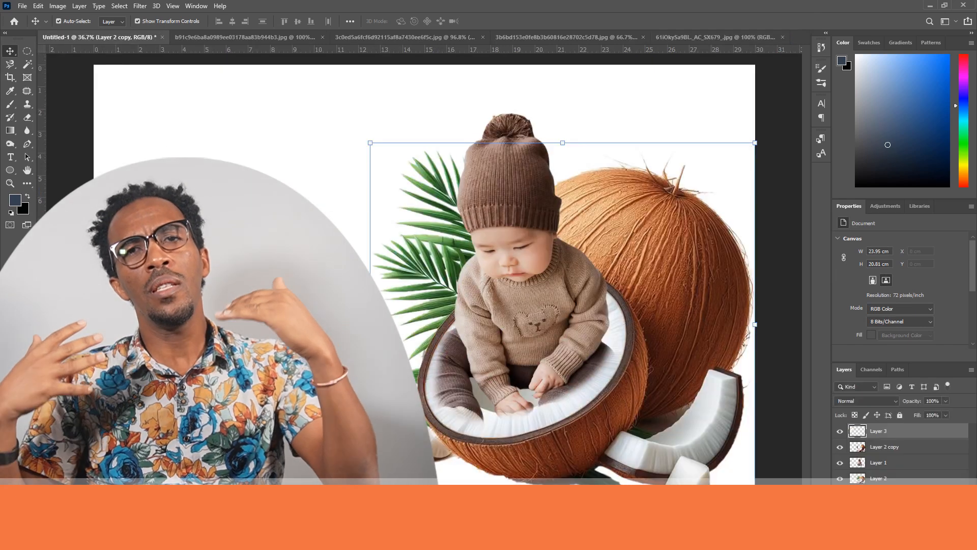
pyautogui.moveTo(250, 128); pyautogui.dragTo(552, 74)
pyautogui.moveTo(544, 426); pyautogui.dragTo(622, 507)
pyautogui.moveTo(599, 417); pyautogui.dragTo(727, 408)
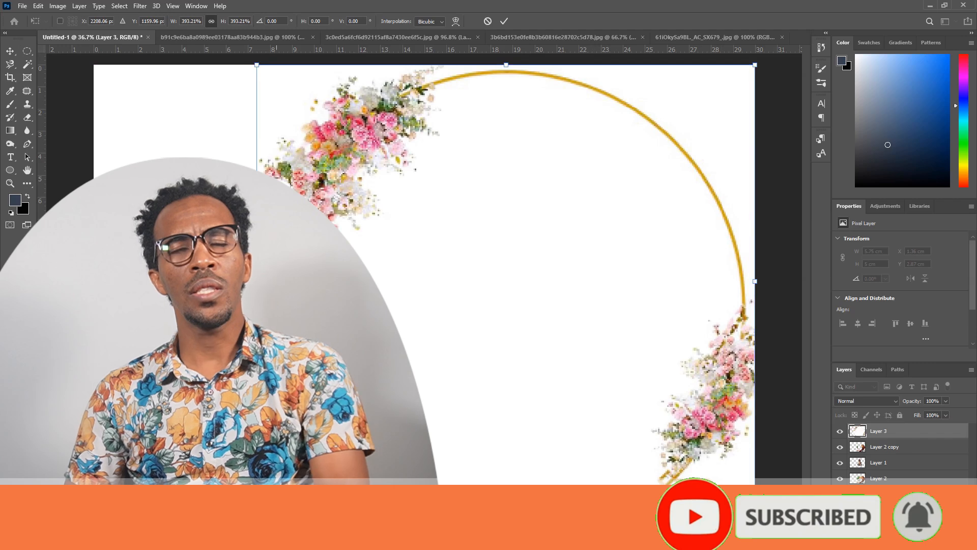
pyautogui.moveTo(255, 499); pyautogui.dragTo(234, 517)
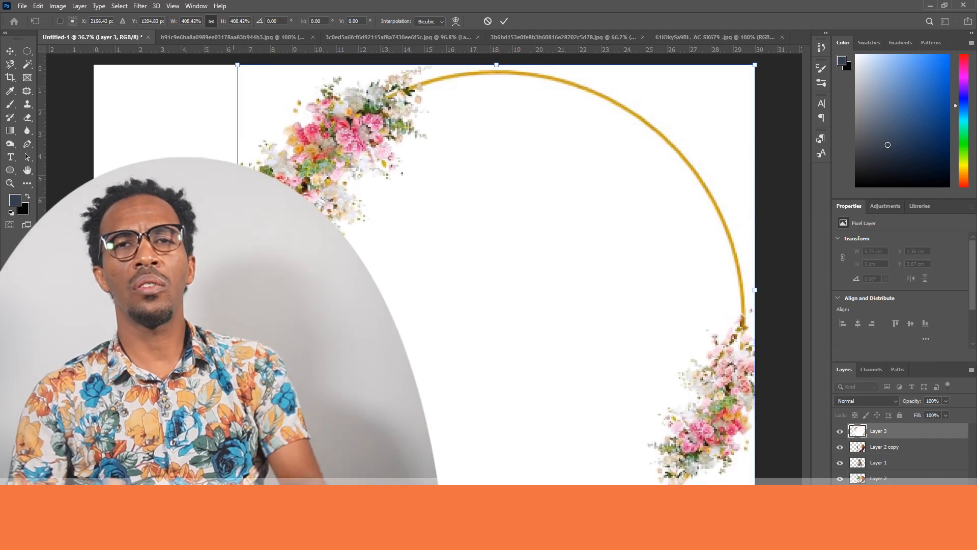
pyautogui.press('Return')
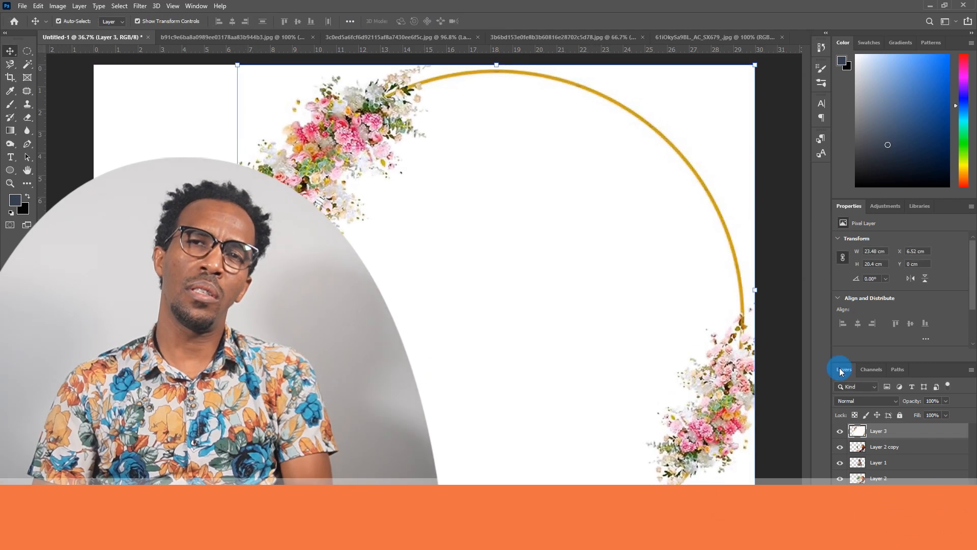
# Try the floral ring layer beneath Layer 2, behind the baby and coconuts, and delete it.
pyautogui.moveTo(854, 435); pyautogui.dragTo(857, 480)
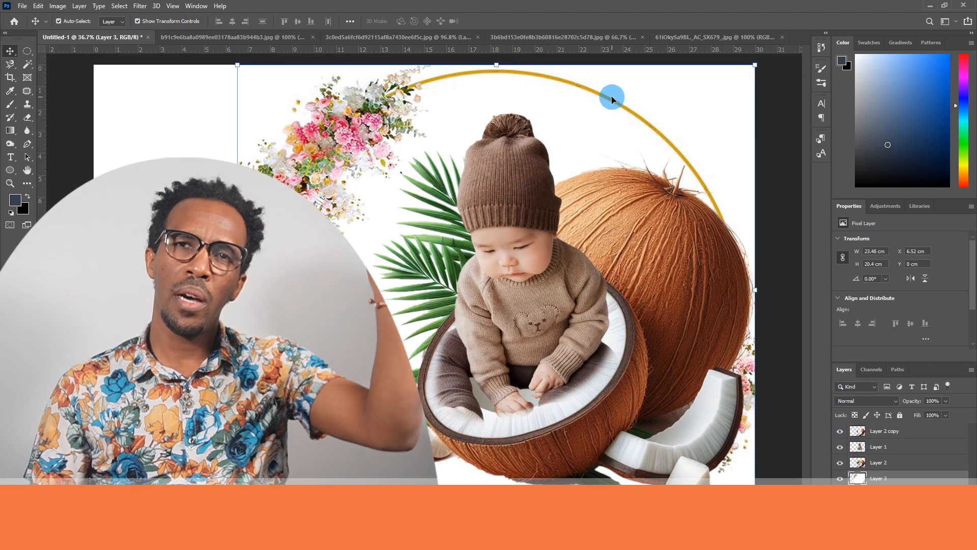
pyautogui.press('Delete')
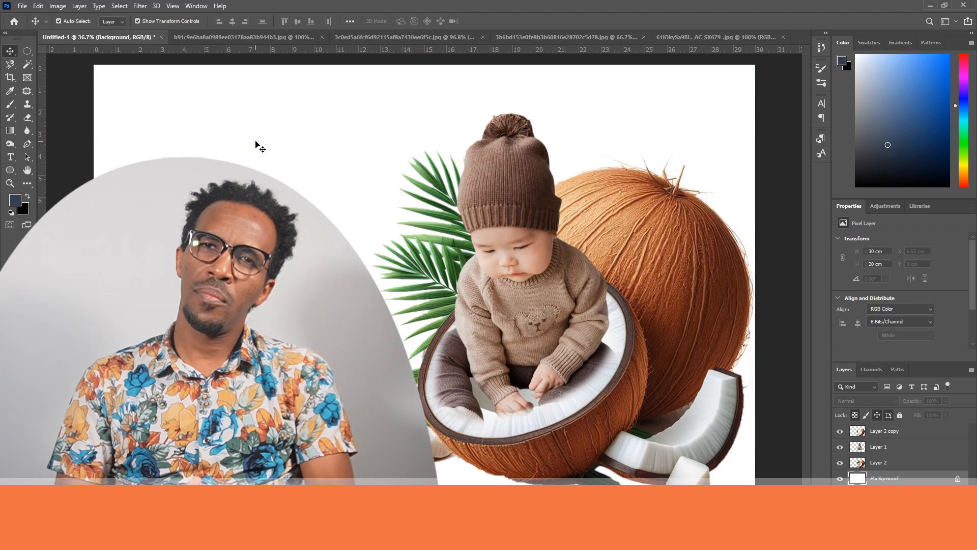
pyautogui.click(260, 147)
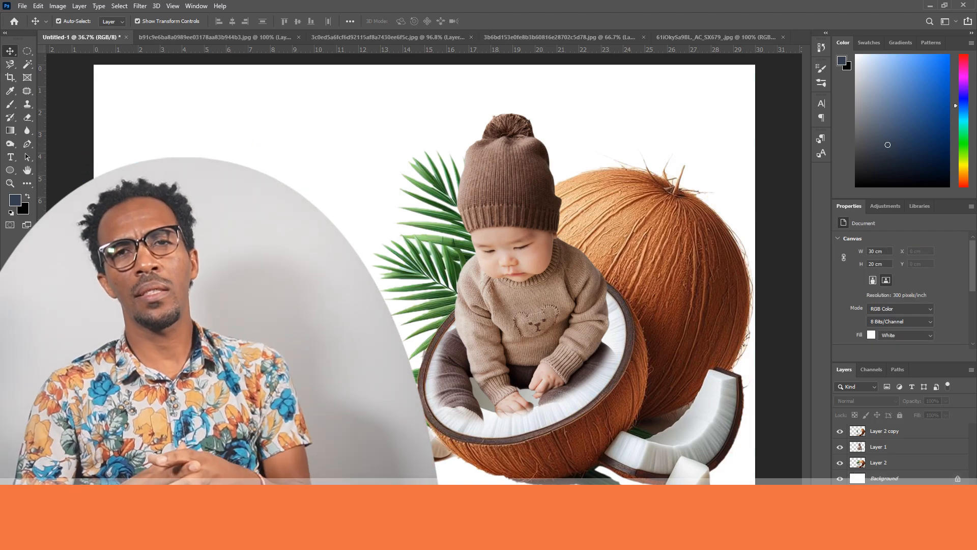
# Open the pink hearts background image, copy it into Untitled-1 and enlarge it to about 257%.
pyautogui.moveTo(768, 32); pyautogui.dragTo(796, 39)
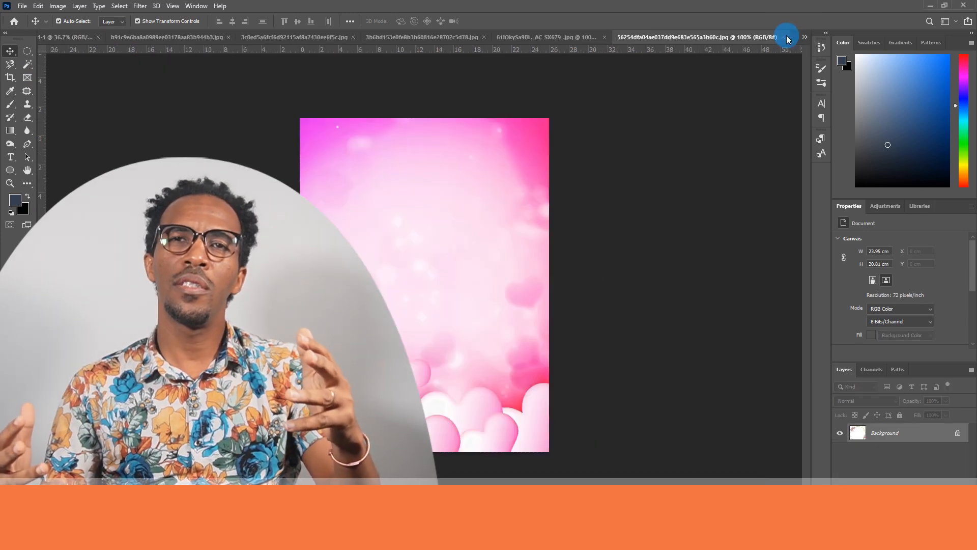
pyautogui.moveTo(633, 63); pyautogui.dragTo(145, 156)
pyautogui.moveTo(213, 248); pyautogui.dragTo(429, 535)
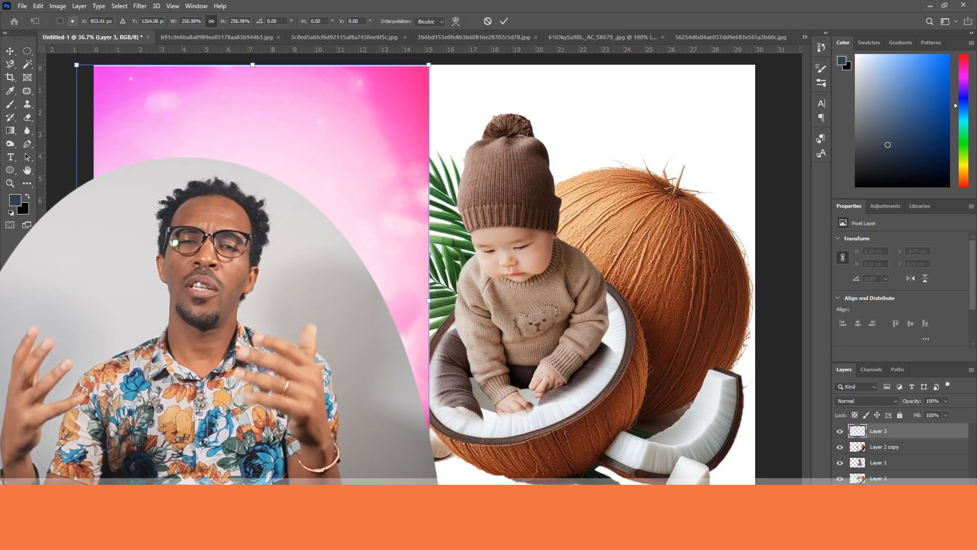
pyautogui.press('Return')
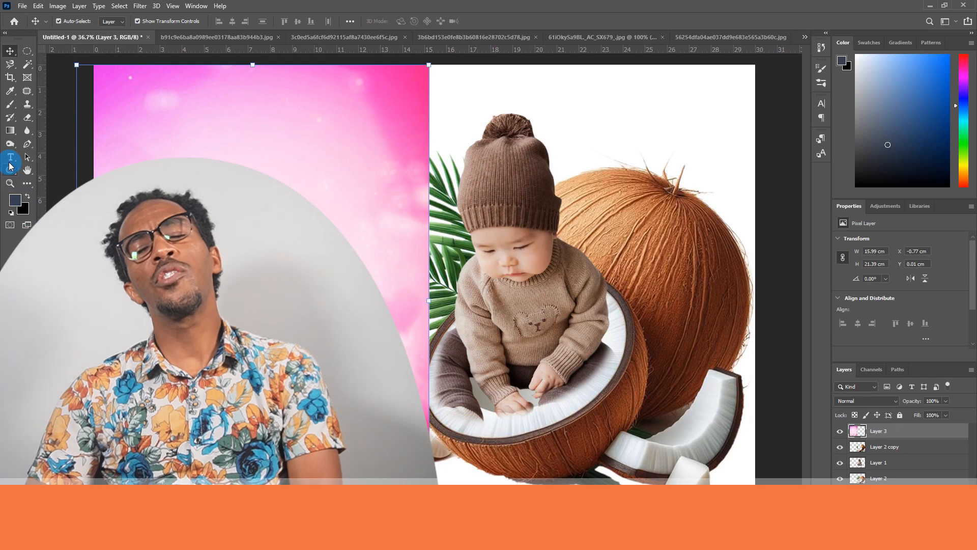
# Enlarge the Eraser tool's brush to size 700.
pyautogui.click(28, 116)
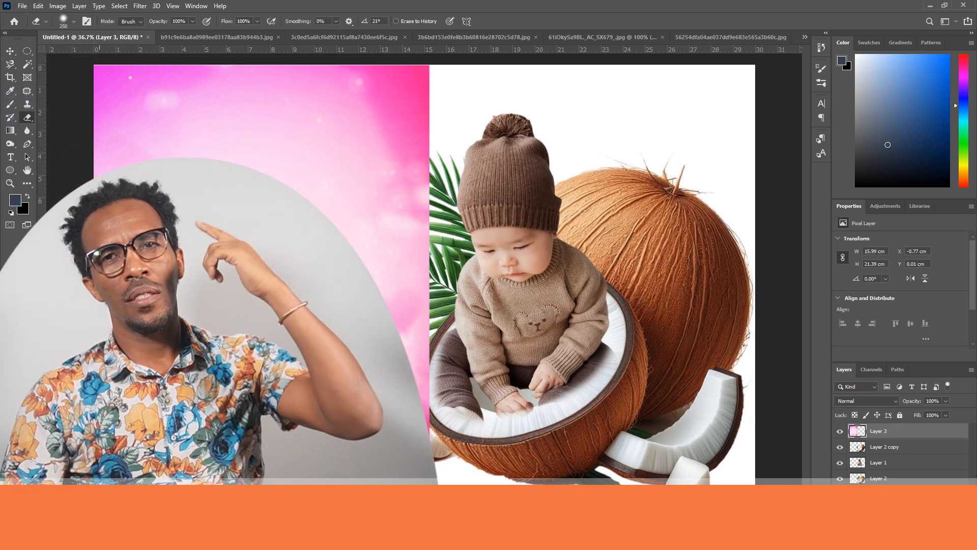
pyautogui.press(']')
pyautogui.press(']')
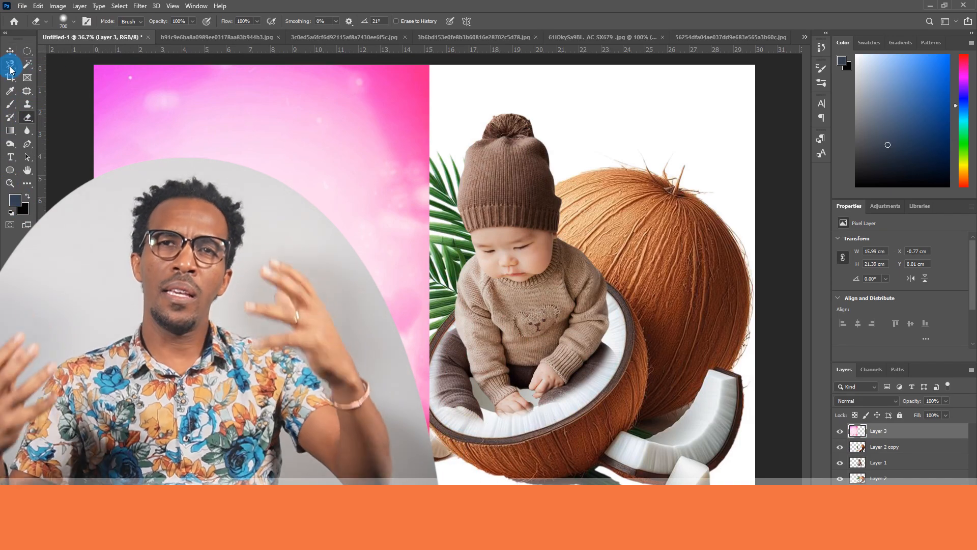
# Move the pink background layer beneath Layer 2 and scale it by about 192% to cover the whole canvas.
pyautogui.click(12, 49)
pyautogui.moveTo(858, 431); pyautogui.dragTo(856, 482)
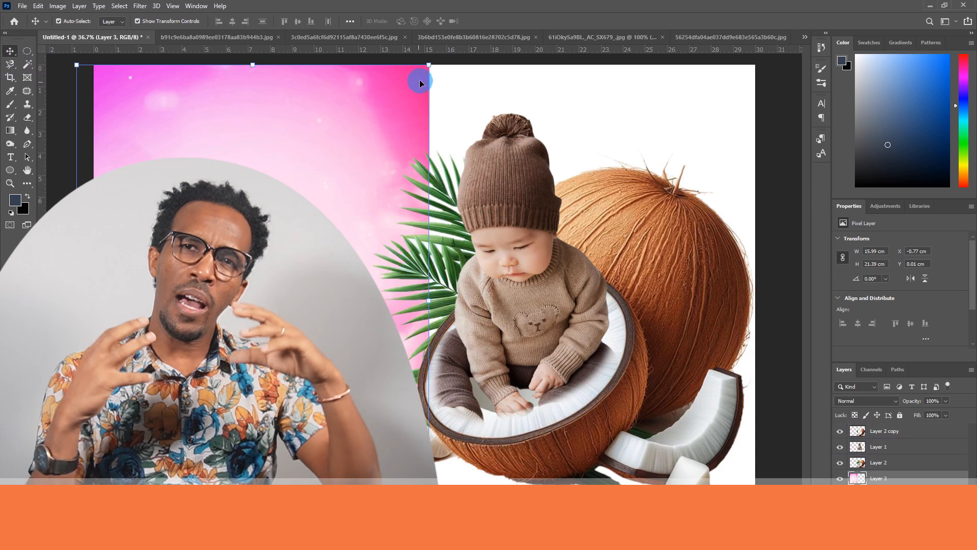
pyautogui.moveTo(430, 300); pyautogui.dragTo(755, 309)
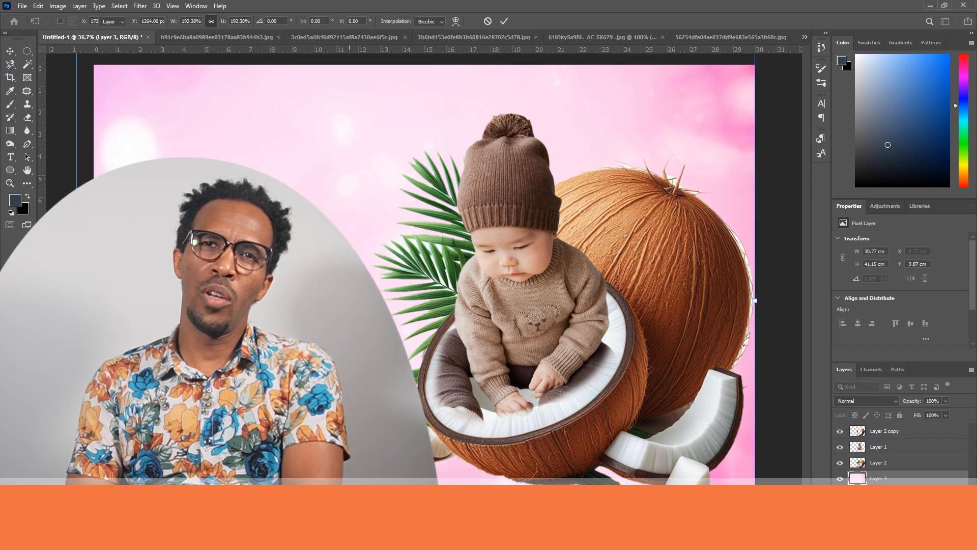
pyautogui.press('Return')
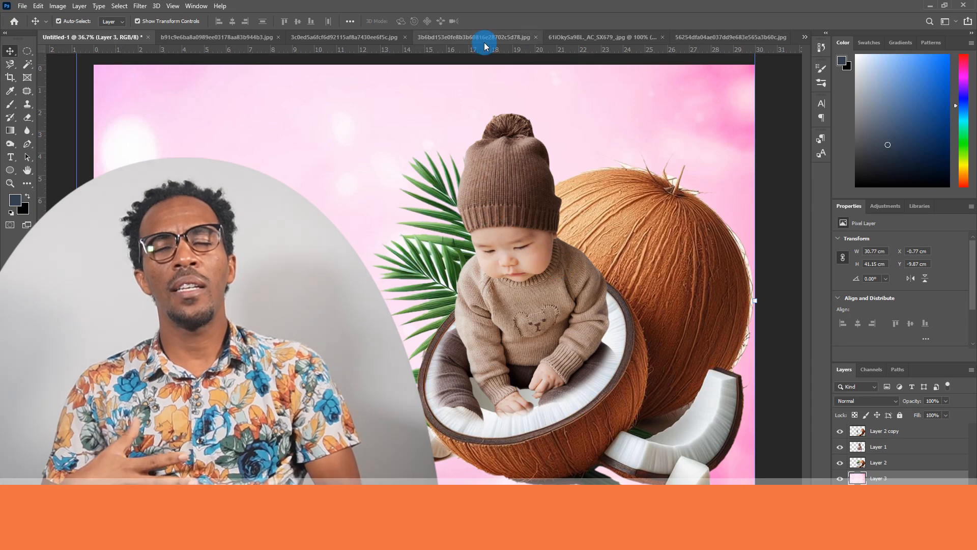
pyautogui.click(587, 39)
pyautogui.click(439, 37)
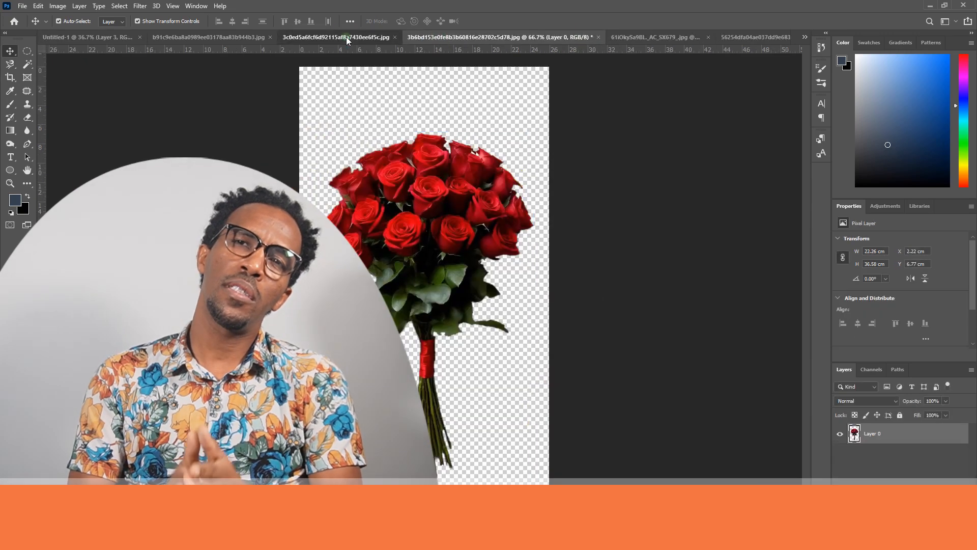
pyautogui.click(346, 37)
pyautogui.click(210, 40)
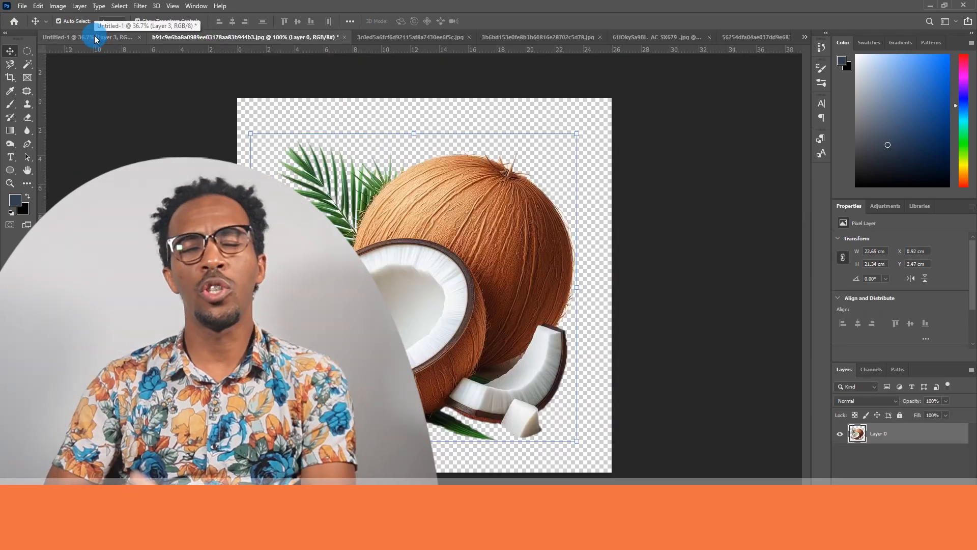
pyautogui.click(95, 38)
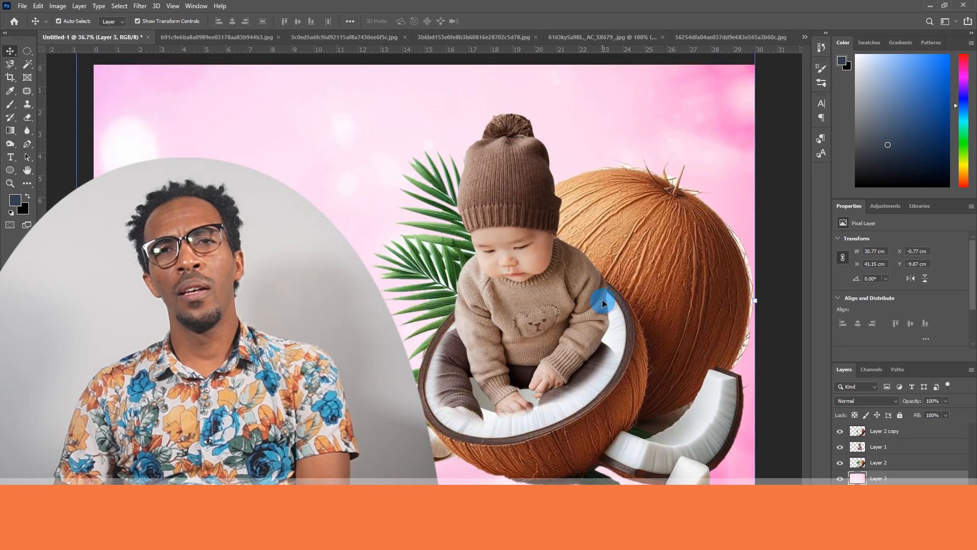
# Duplicate the baby onto the canvas's left side and enlarge the copy to about 133%, filling the canvas height.
pyautogui.click(513, 190)
pyautogui.moveTo(513, 190); pyautogui.dragTo(207, 243)
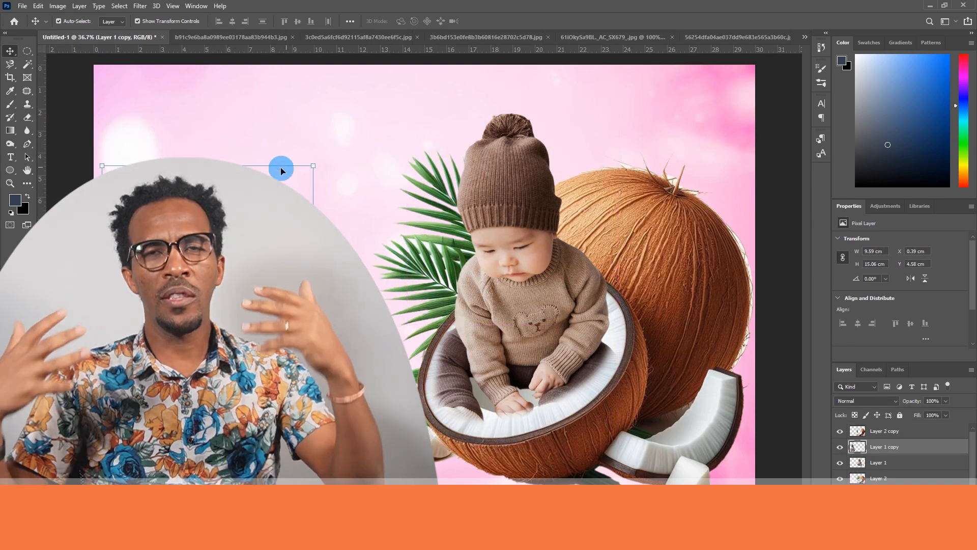
pyautogui.moveTo(313, 166); pyautogui.dragTo(399, 78)
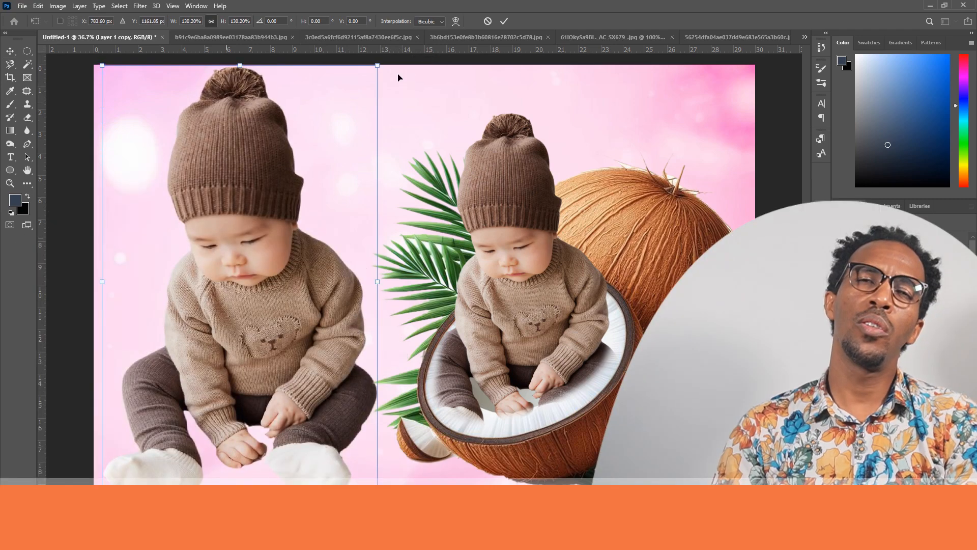
pyautogui.moveTo(102, 498); pyautogui.dragTo(95, 508)
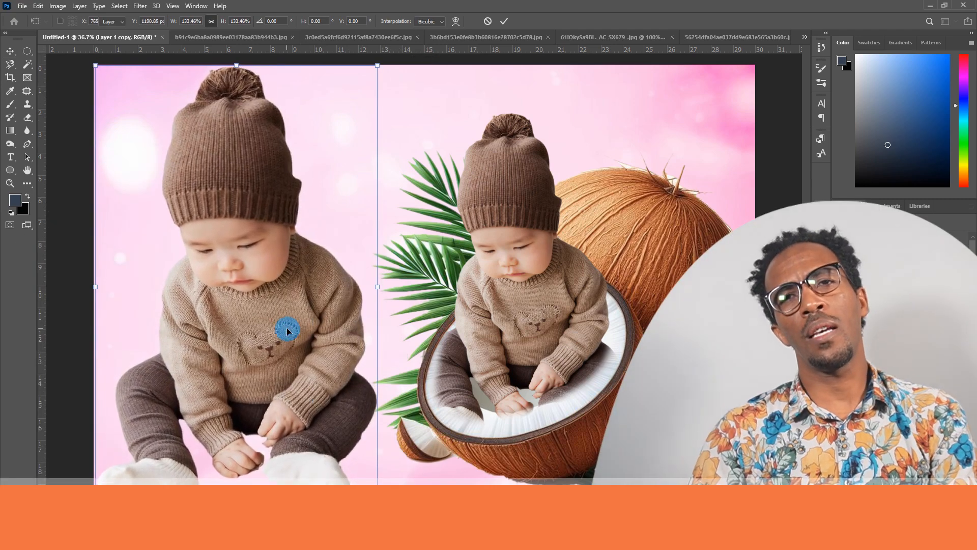
pyautogui.press('Return')
# Flip the large baby copy horizontally.
pyautogui.click(638, 120)
pyautogui.click(225, 225)
pyautogui.click(374, 289)
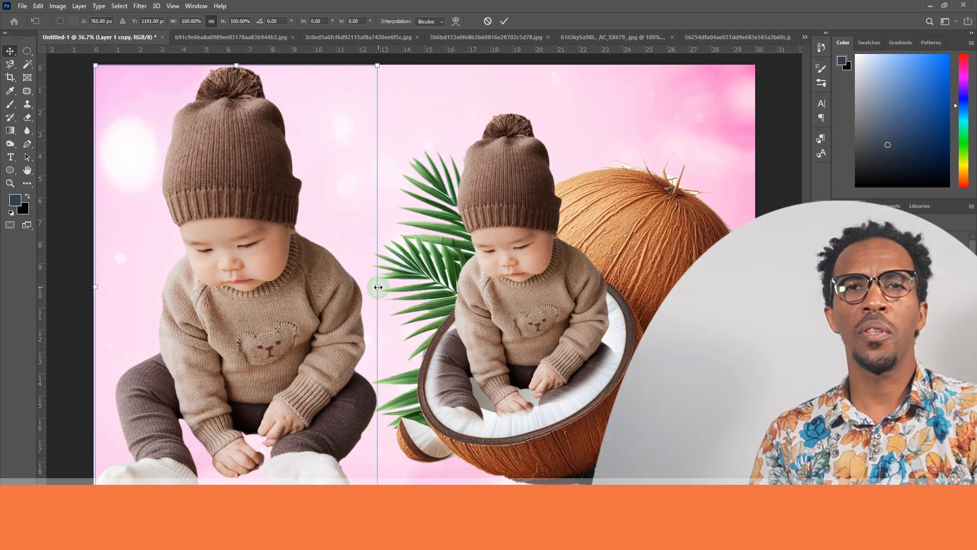
pyautogui.rightClick(286, 229)
pyautogui.click(320, 401)
pyautogui.doubleClick(258, 250)
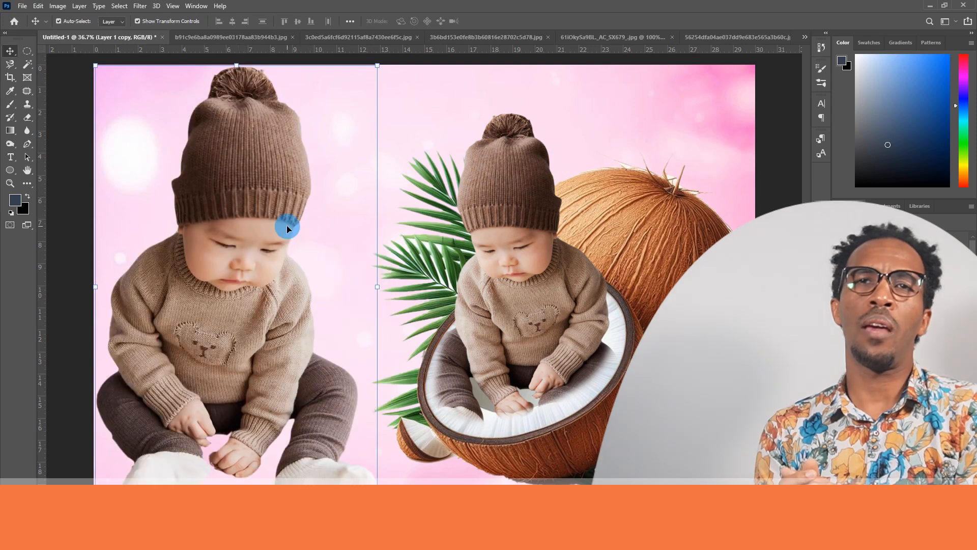
# Create a new 30 x 20 cm document at 300 pixels/inch from the recent custom preset.
pyautogui.click(24, 6)
pyautogui.click(28, 19)
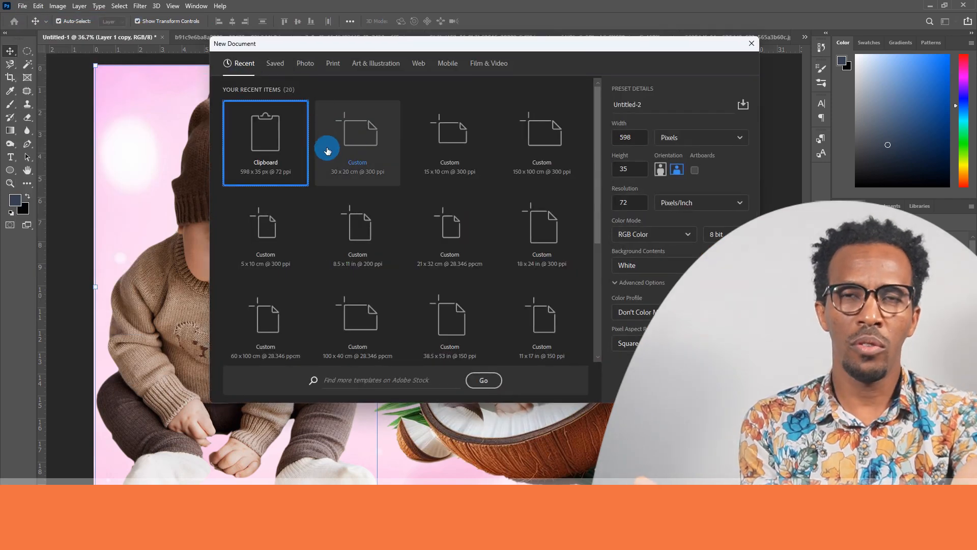
pyautogui.click(327, 151)
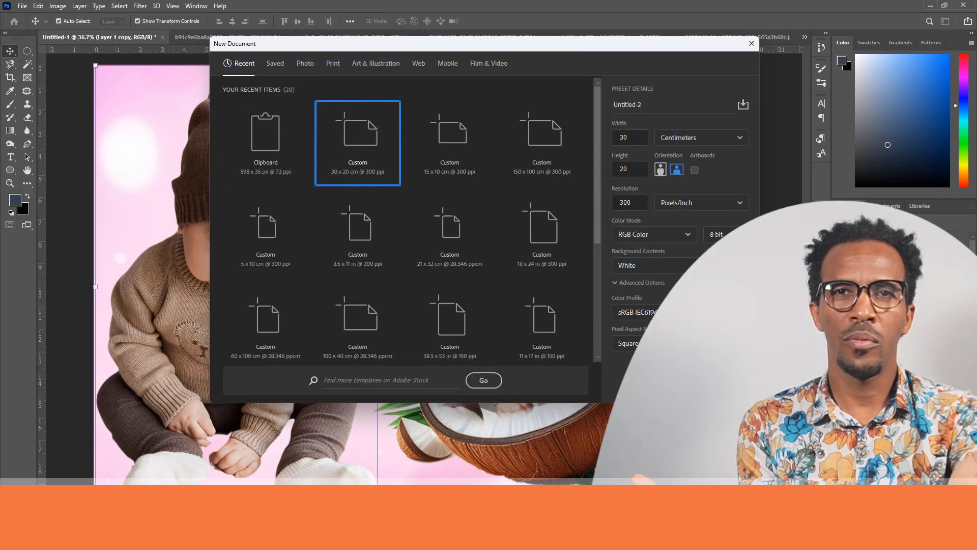
pyautogui.click(681, 383)
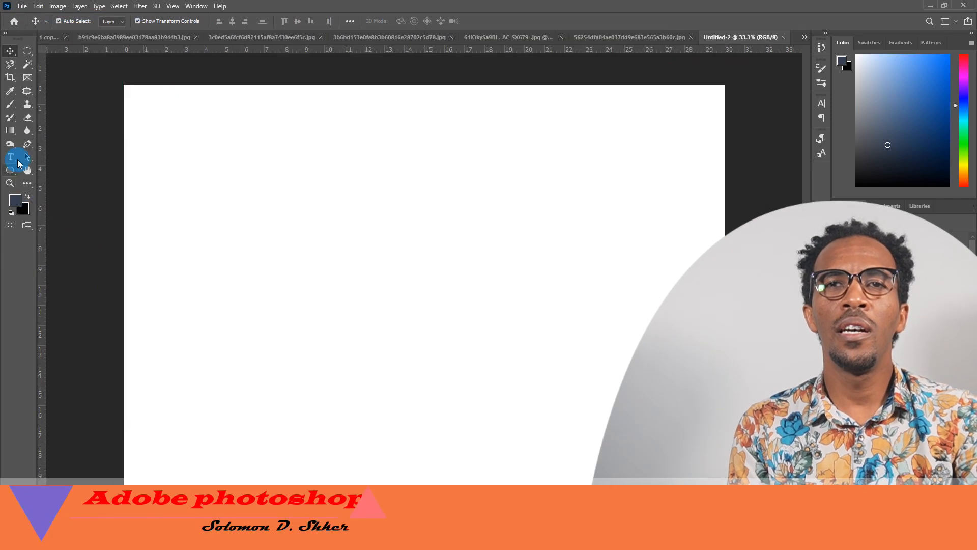
# Turn the new document's white background black by erasing over the entire canvas with the Eraser.
pyautogui.click(27, 118)
pyautogui.moveTo(182, 153)
pyautogui.mouseDown()
pyautogui.moveTo(163, 124)
pyautogui.moveTo(334, 120)
pyautogui.moveTo(484, 91)
pyautogui.moveTo(175, 132)
pyautogui.moveTo(637, 225)
pyautogui.moveTo(452, 299)
pyautogui.moveTo(306, 330)
pyautogui.moveTo(586, 374)
pyautogui.moveTo(163, 415)
pyautogui.moveTo(558, 437)
pyautogui.moveTo(586, 464)
pyautogui.mouseUp()
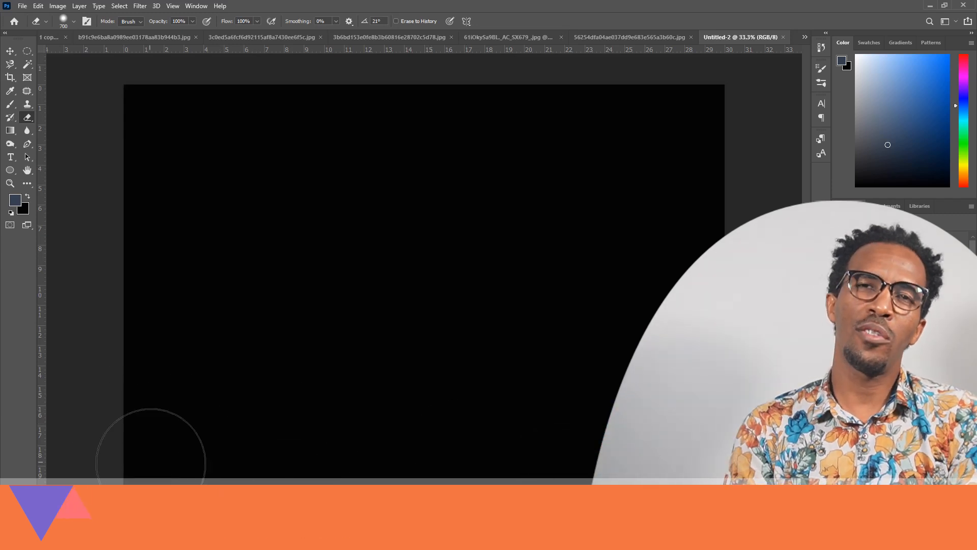
pyautogui.moveTo(151, 463)
pyautogui.mouseDown()
pyautogui.moveTo(188, 449)
pyautogui.moveTo(144, 444)
pyautogui.mouseUp()
pyautogui.click(11, 53)
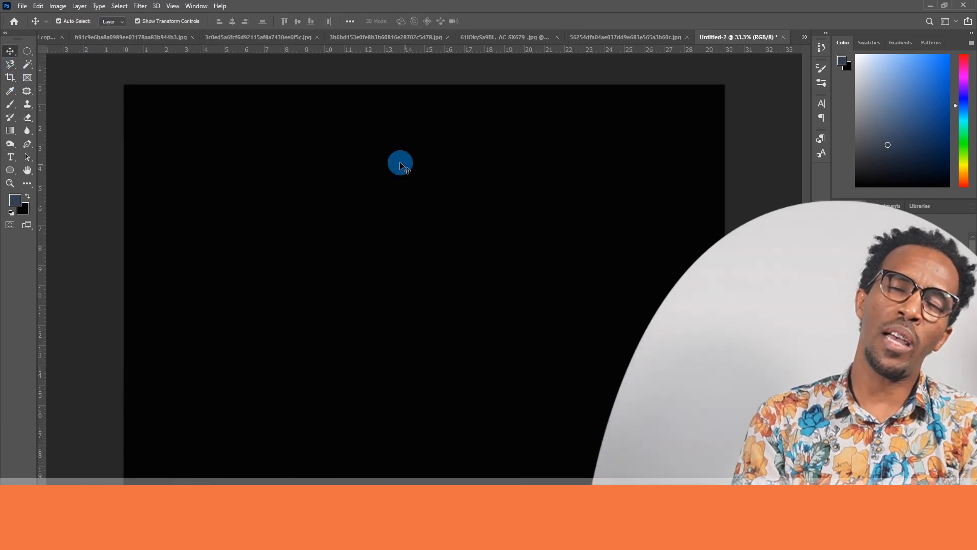
# Bring the black layer from Untitled-2 into the Untitled-1 composition and position it over the entire canvas.
pyautogui.moveTo(422, 152); pyautogui.dragTo(187, 114)
pyautogui.moveTo(53, 39); pyautogui.dragTo(53, 41)
pyautogui.moveTo(461, 185); pyautogui.dragTo(466, 179)
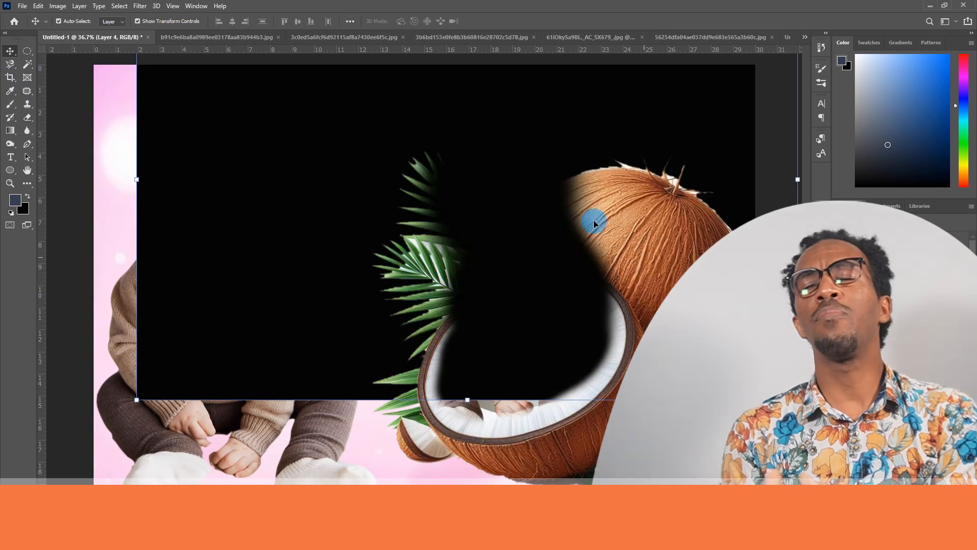
pyautogui.moveTo(484, 155); pyautogui.dragTo(439, 254)
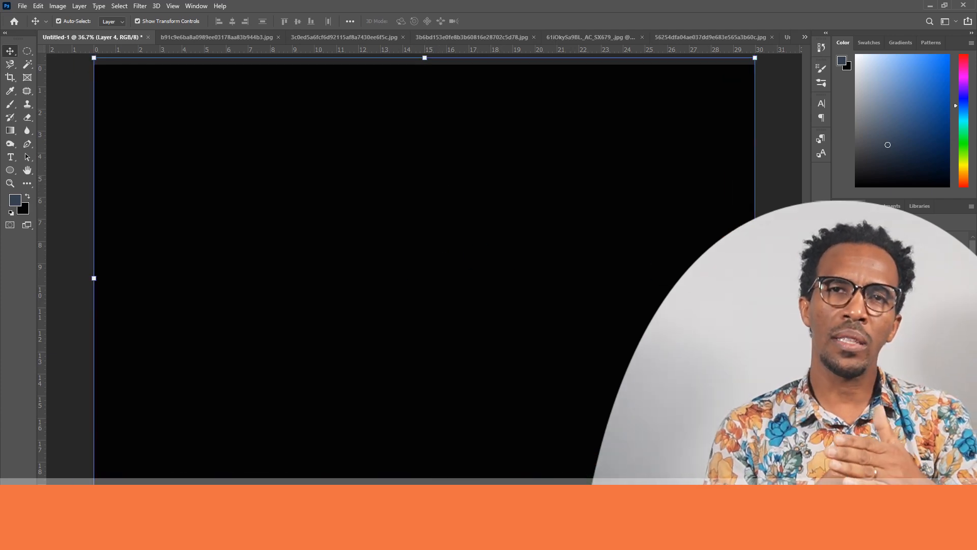
# Enlarge the Eraser to 1600 px and erase the black layer over the baby sitting in the coconut.
pyautogui.click(28, 119)
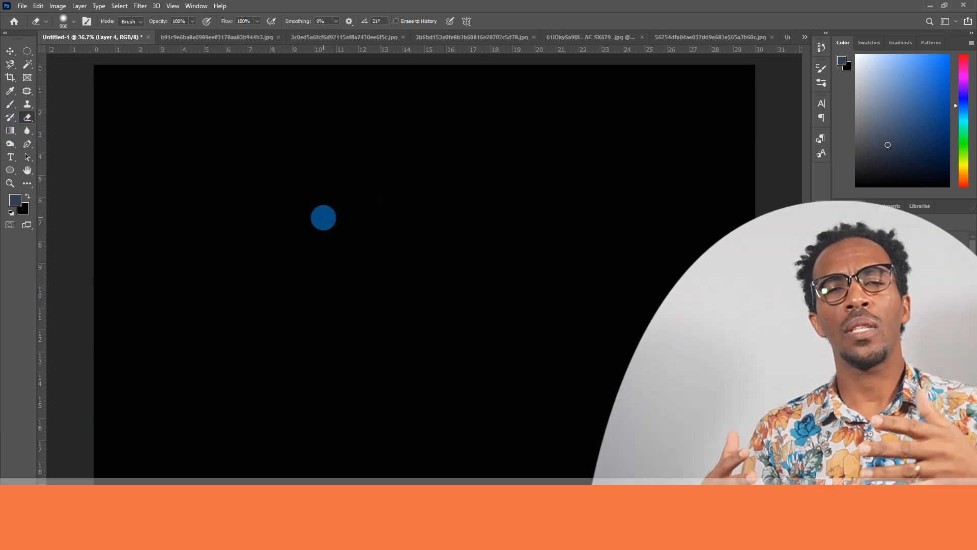
pyautogui.press(']')
pyautogui.press(']')
pyautogui.press(']')
pyautogui.press(']')
pyautogui.press(']')
pyautogui.press(']')
pyautogui.press(']')
pyautogui.click(528, 286)
pyautogui.moveTo(533, 294); pyautogui.dragTo(483, 250)
pyautogui.moveTo(500, 320); pyautogui.dragTo(533, 326)
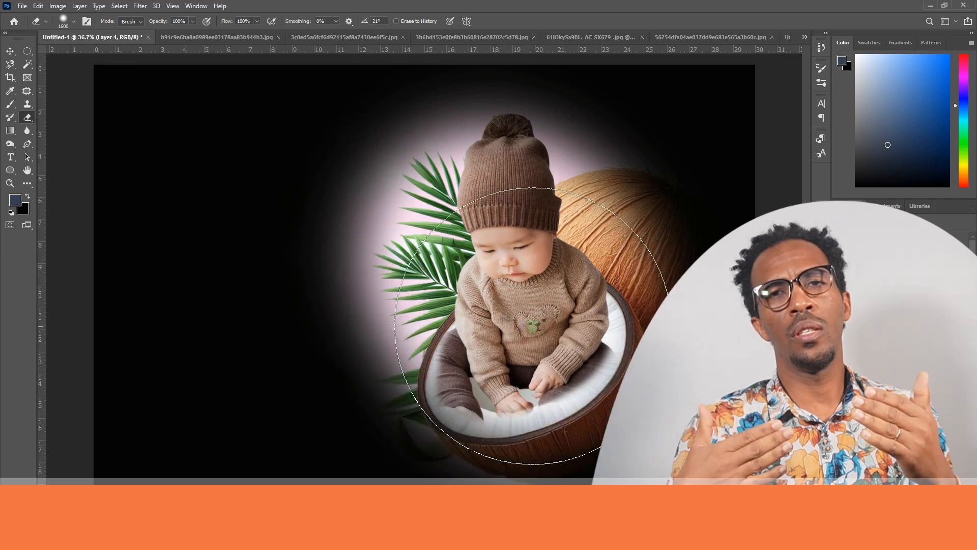
# Erase the black layer over the large baby, the middle background and the coconuts, keeping a soft dark vignette around the edges.
pyautogui.click(292, 245)
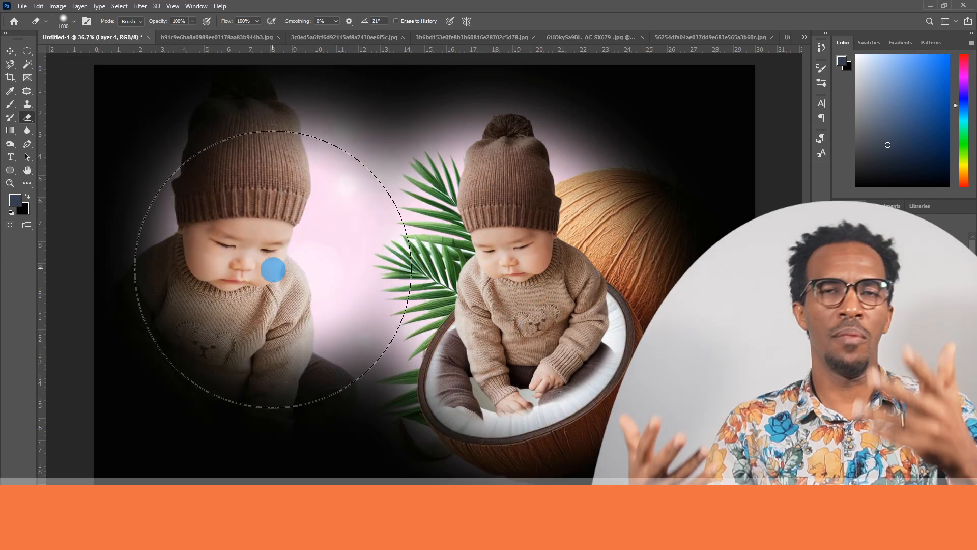
pyautogui.moveTo(254, 281); pyautogui.dragTo(280, 323)
pyautogui.click(327, 324)
pyautogui.click(402, 325)
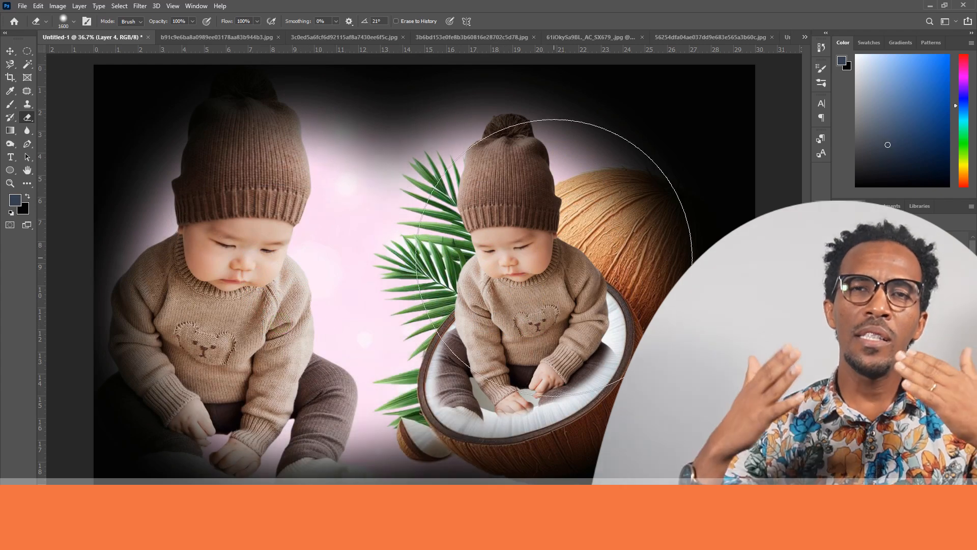
pyautogui.moveTo(554, 258); pyautogui.dragTo(551, 289)
pyautogui.click(408, 241)
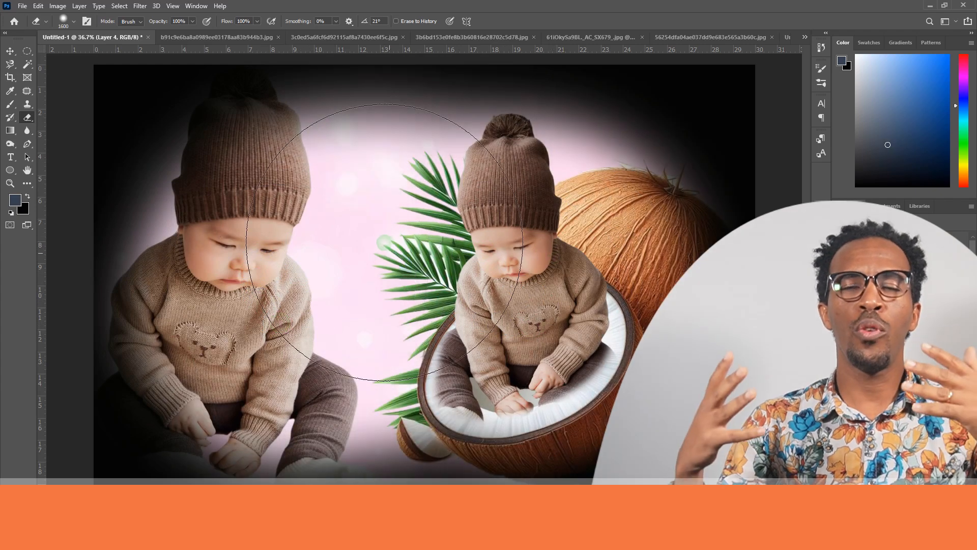
pyautogui.click(367, 249)
pyautogui.click(555, 244)
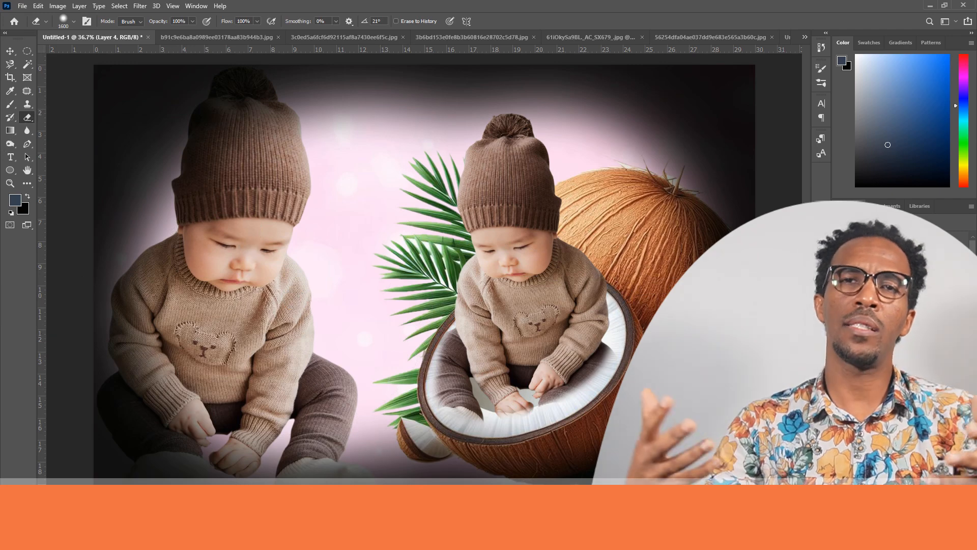
pyautogui.press('v')
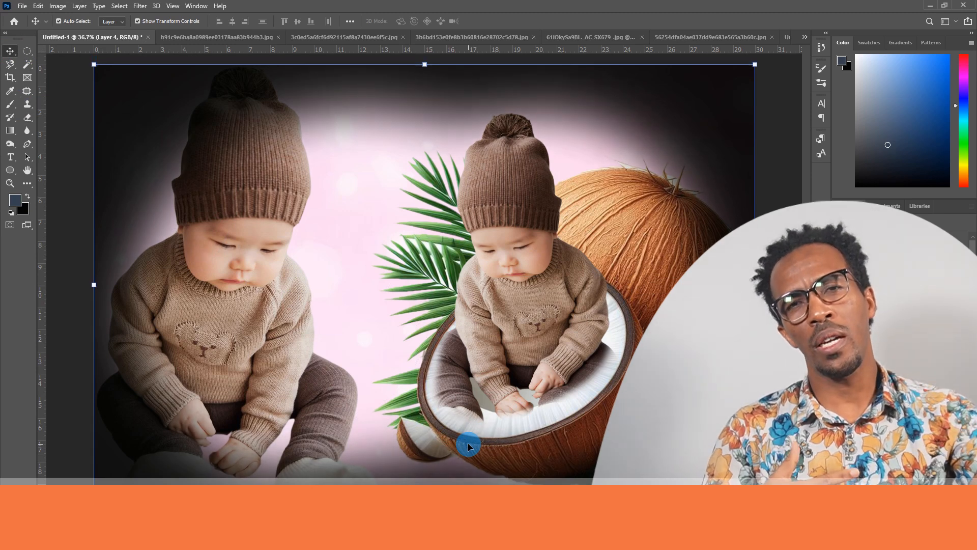
pyautogui.click(211, 367)
pyautogui.click(605, 131)
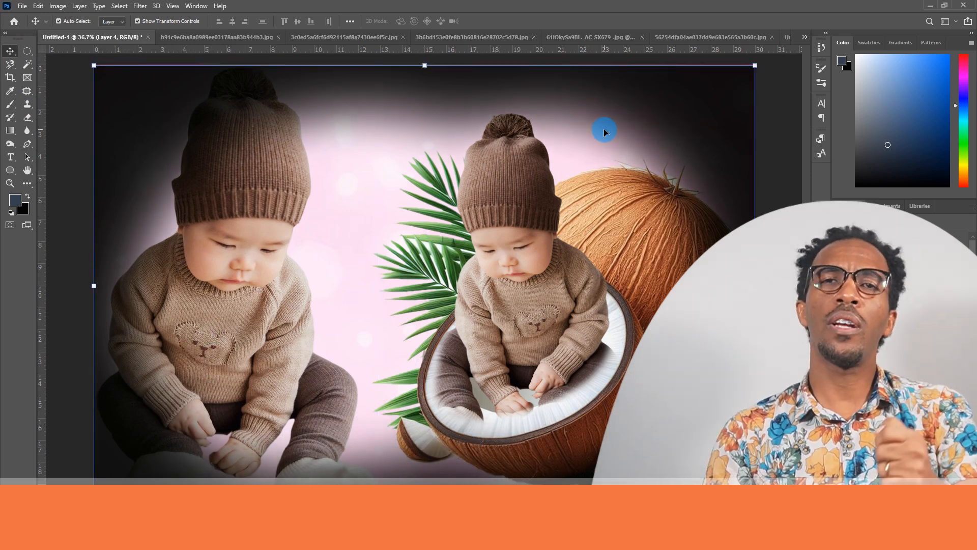
pyautogui.click(710, 177)
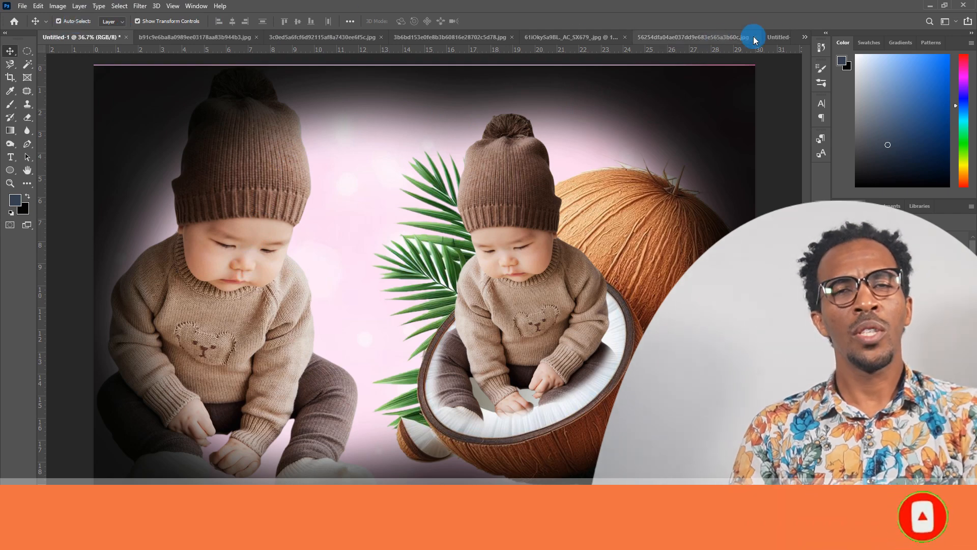
# Copy the black layer from Untitled-2 into the Untitled-1 composition a second time.
pyautogui.click(779, 37)
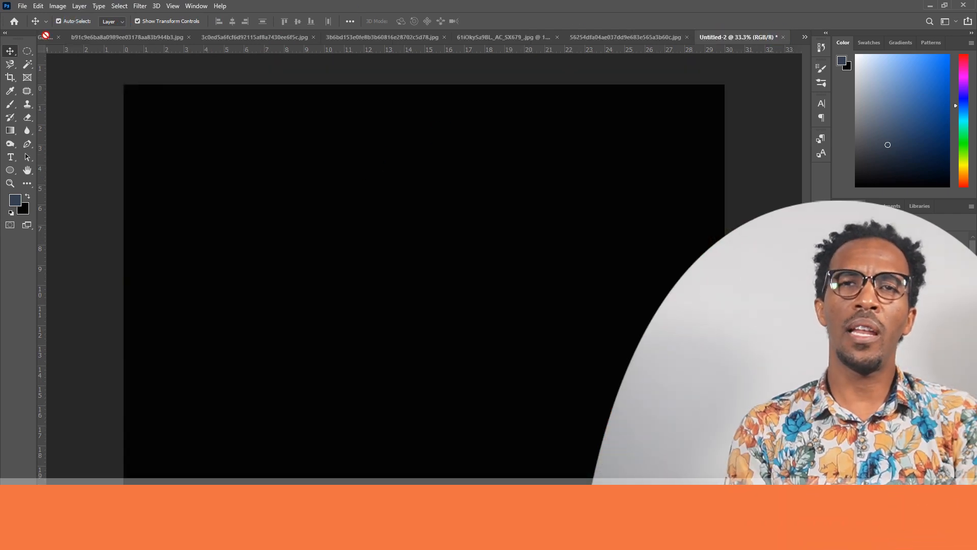
pyautogui.moveTo(49, 39); pyautogui.dragTo(95, 64)
pyautogui.moveTo(336, 182); pyautogui.dragTo(338, 180)
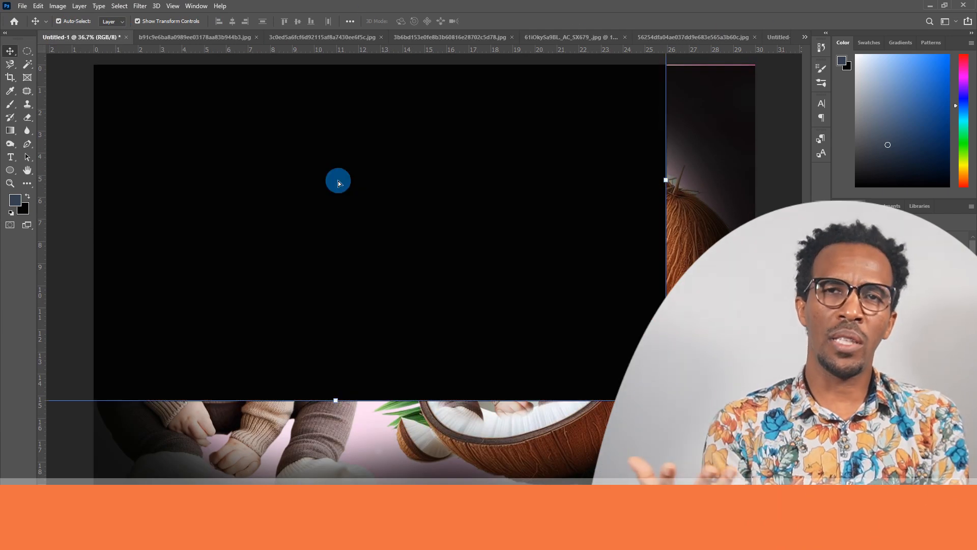
# Scale the second black layer down and place it over the large baby along the canvas's left edge.
pyautogui.moveTo(666, 400); pyautogui.dragTo(531, 311)
pyautogui.moveTo(321, 168); pyautogui.dragTo(420, 280)
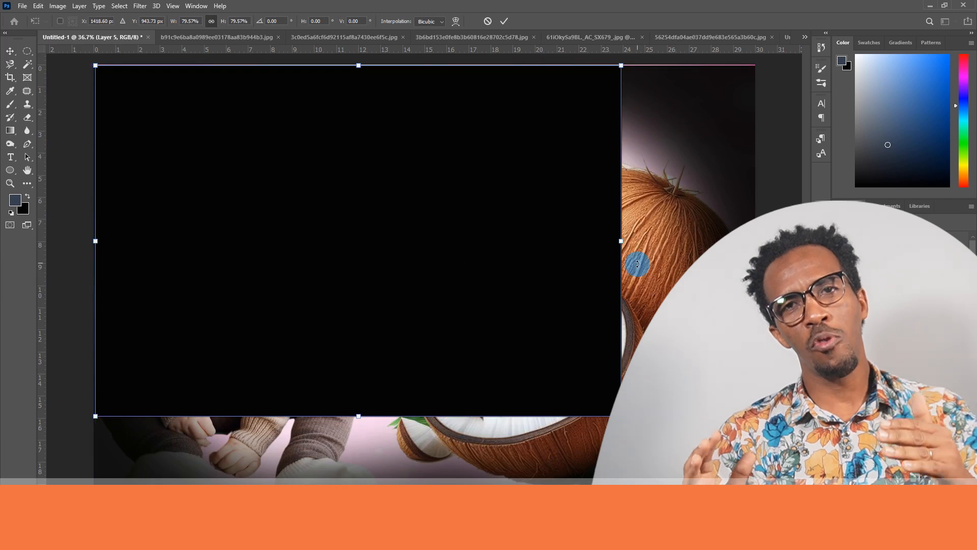
pyautogui.moveTo(618, 243); pyautogui.dragTo(452, 239)
pyautogui.moveTo(378, 229); pyautogui.dragTo(377, 228)
pyautogui.press('Return')
pyautogui.click(227, 69)
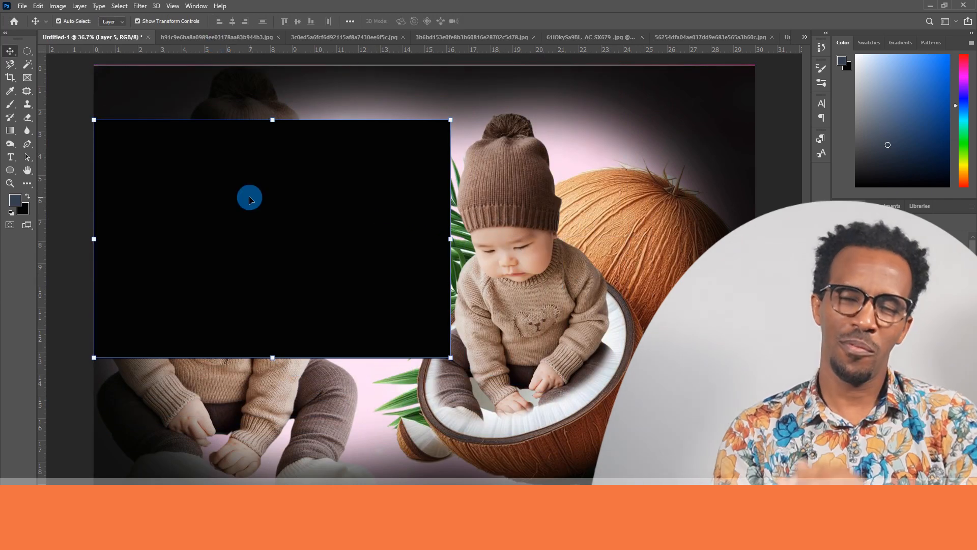
# Reshape the second black layer into a full-height panel about 14.22 cm wide covering the large baby.
pyautogui.moveTo(269, 121); pyautogui.dragTo(255, 107)
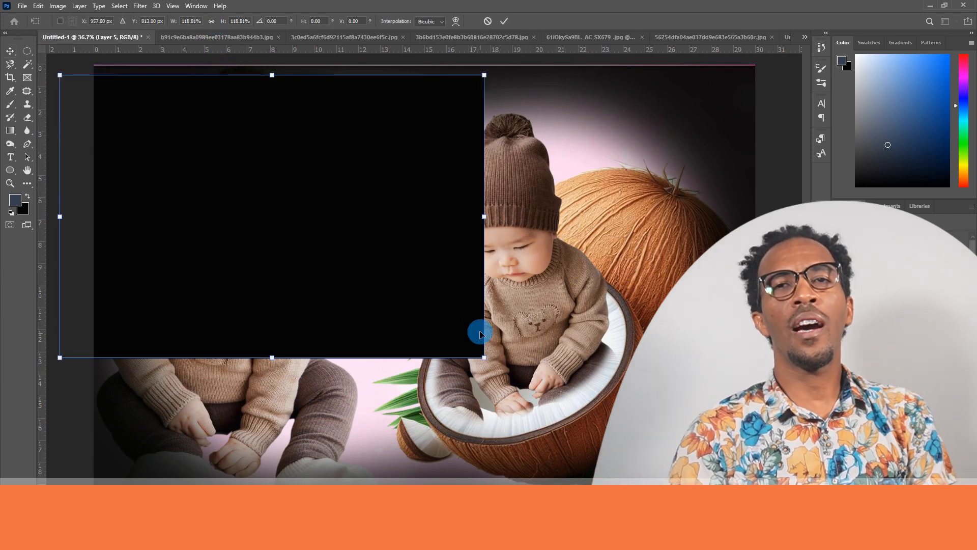
pyautogui.moveTo(483, 216); pyautogui.dragTo(334, 210)
pyautogui.moveTo(246, 191); pyautogui.dragTo(278, 179)
pyautogui.moveTo(369, 347); pyautogui.dragTo(407, 510)
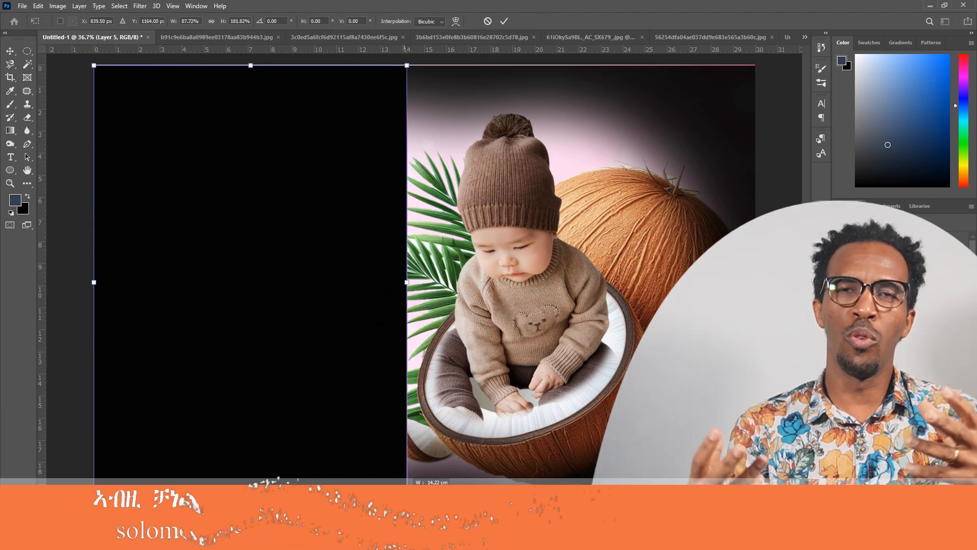
pyautogui.doubleClick(353, 331)
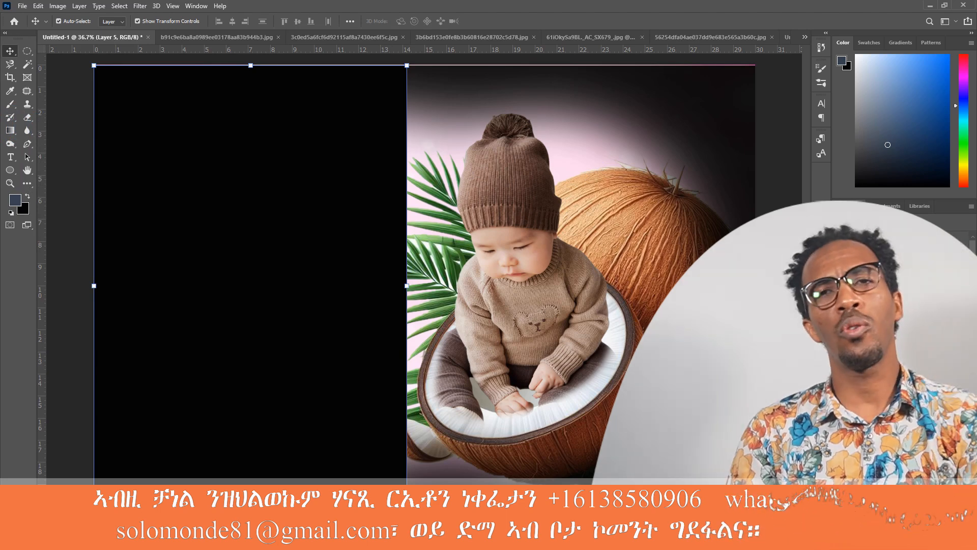
# Try a lower opacity and different stacking orders for the black panel over the large baby, and undo back to before the panel was added.
pyautogui.hotkey('ctrl', 'z')
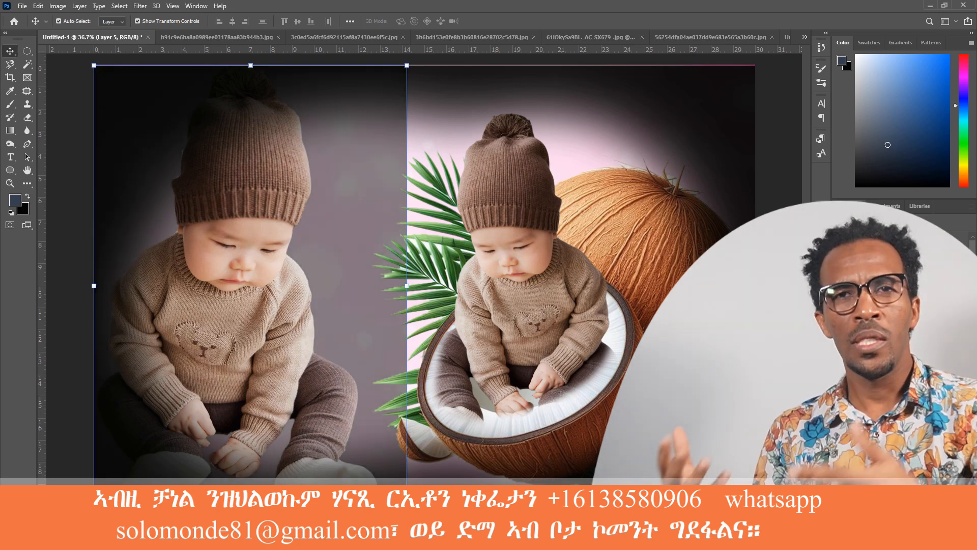
pyautogui.click(432, 109)
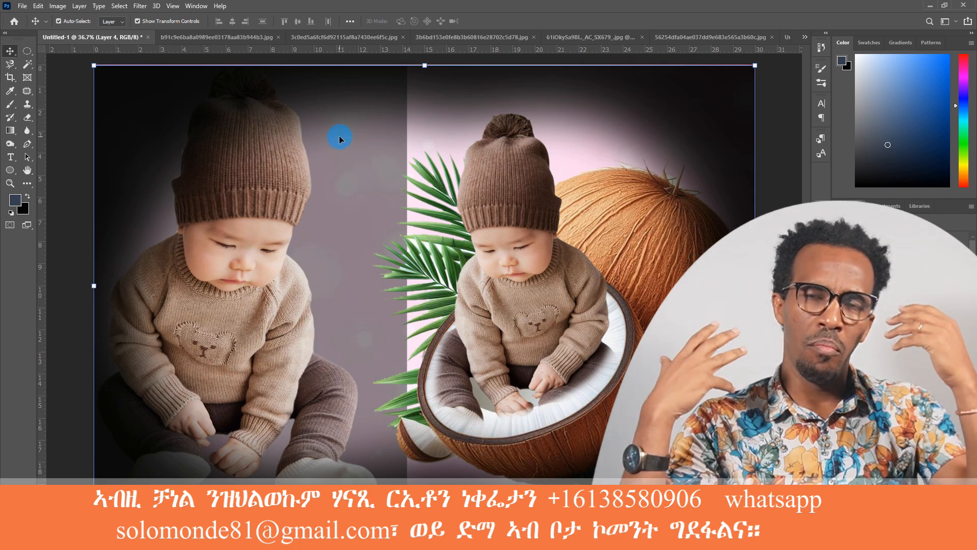
pyautogui.press('0')
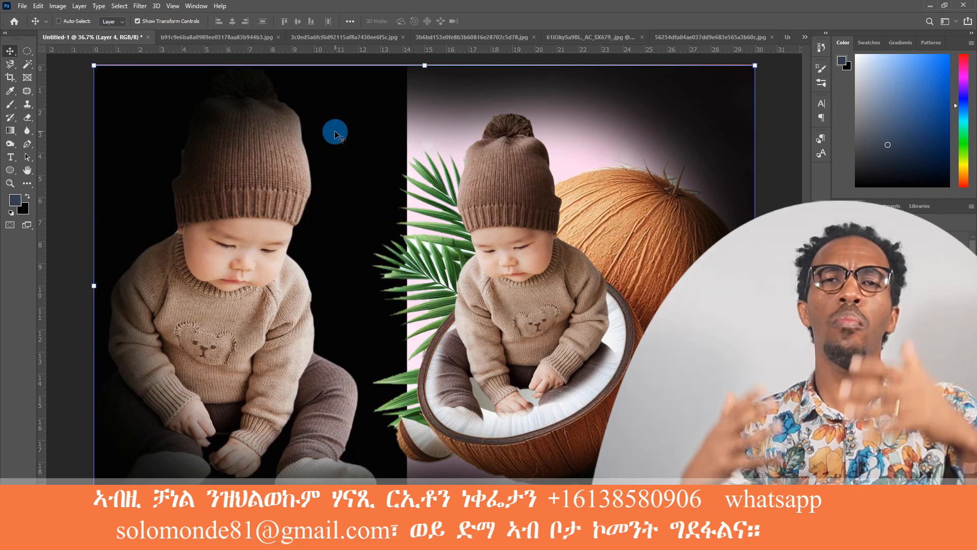
pyautogui.hotkey('ctrl', ']')
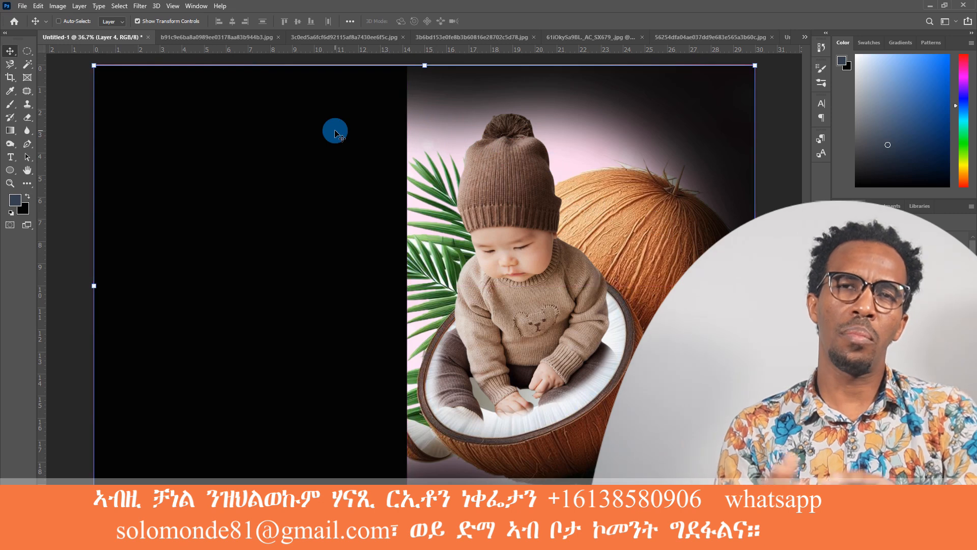
pyautogui.hotkey('ctrl', 'z')
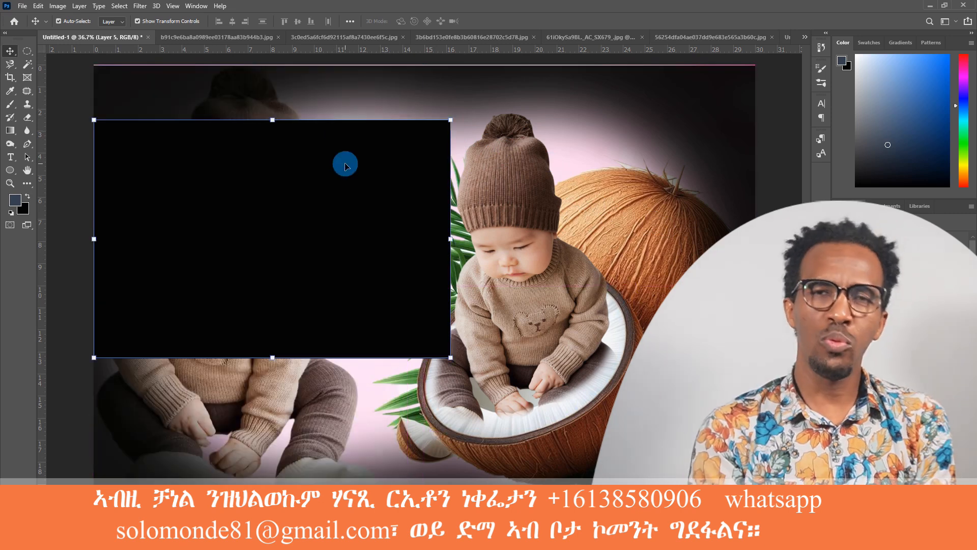
pyautogui.hotkey('ctrl', '[')
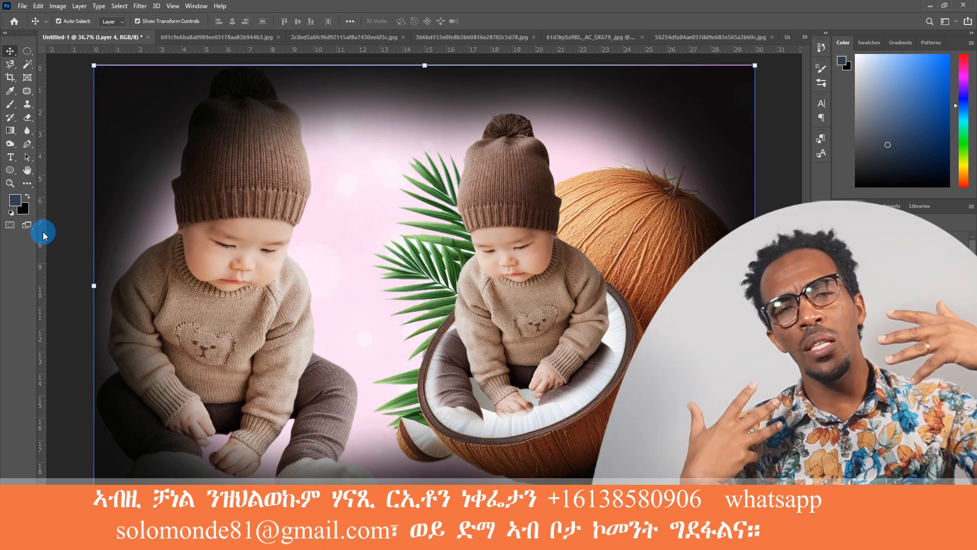
# Add the vertical text "Baby Boy" between the large baby and the palm leaves with the Vertical Type tool.
pyautogui.click(10, 158)
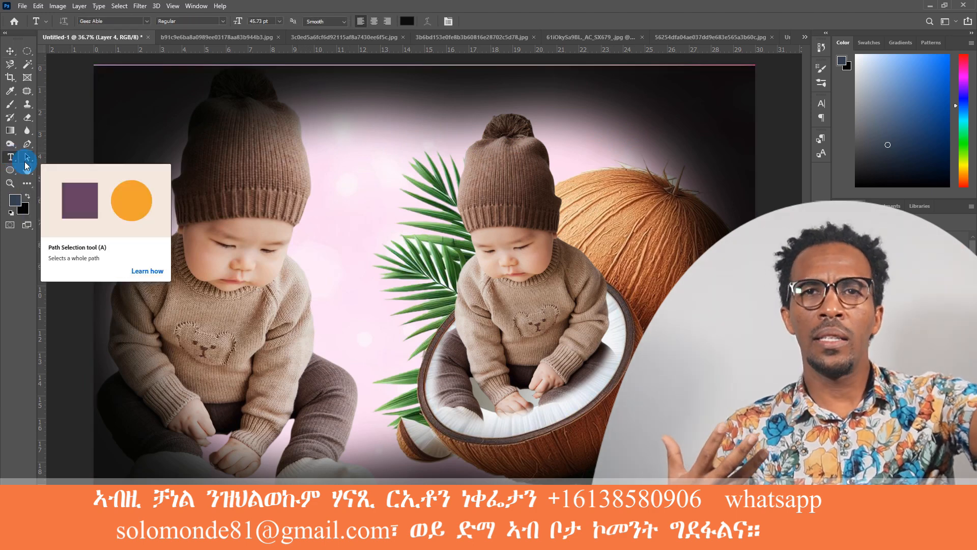
pyautogui.rightClick(11, 161)
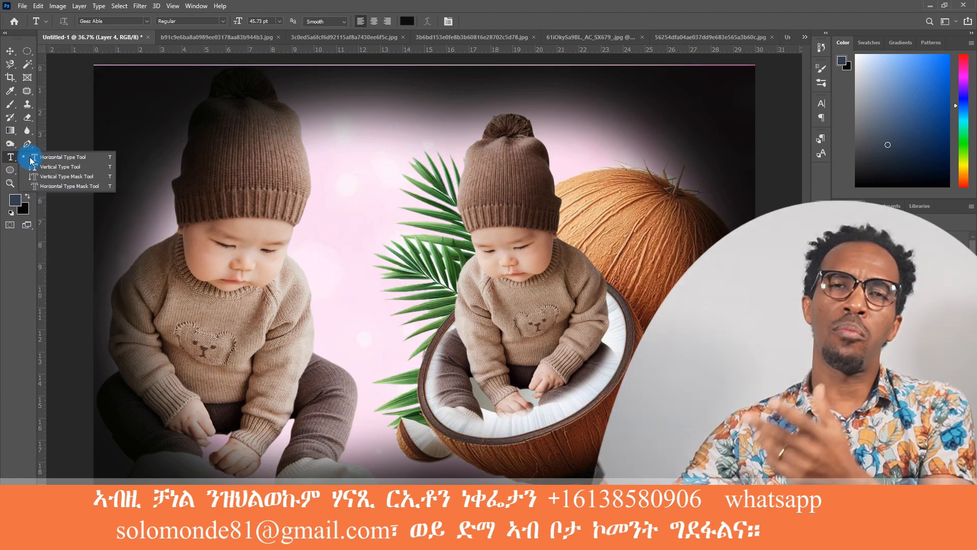
pyautogui.click(49, 167)
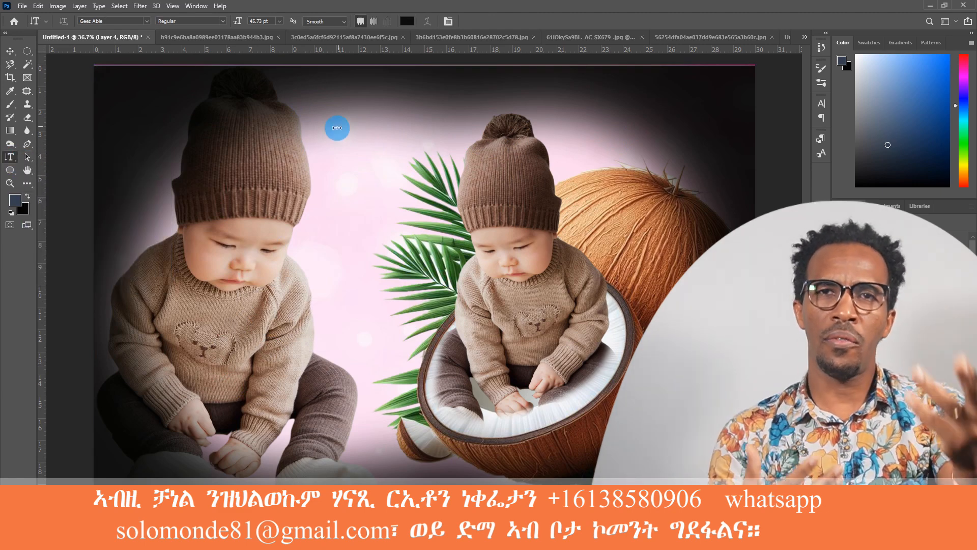
pyautogui.click(350, 99)
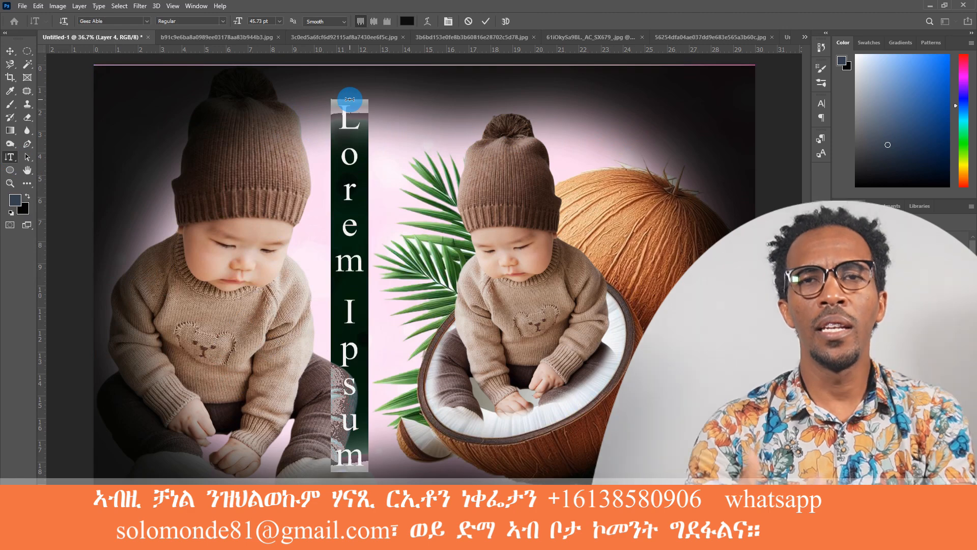
pyautogui.write('Bab')
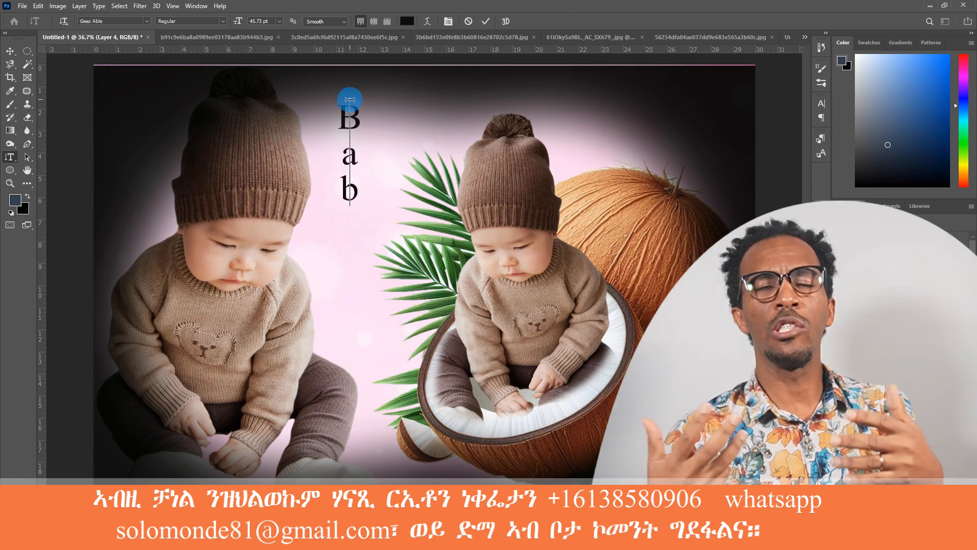
pyautogui.write('y')
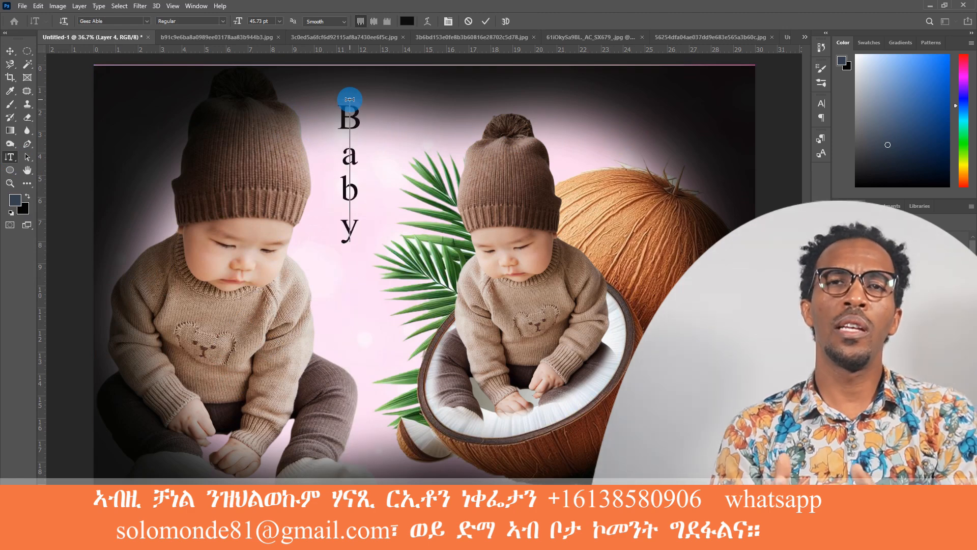
pyautogui.write(' Boy')
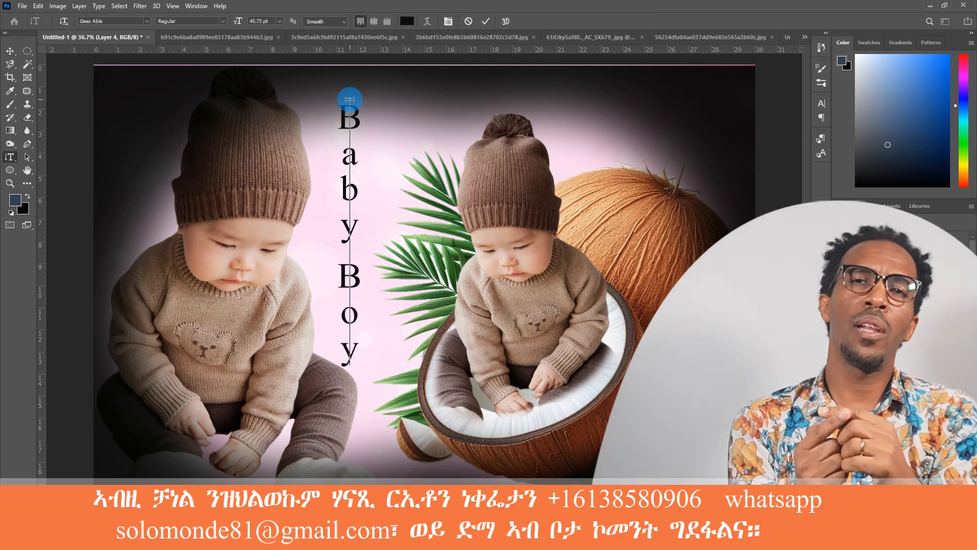
# Set the font of the whole vertical "Baby Boy" text to Algerian and commit the text.
pyautogui.hotkey('ctrl', 'a')
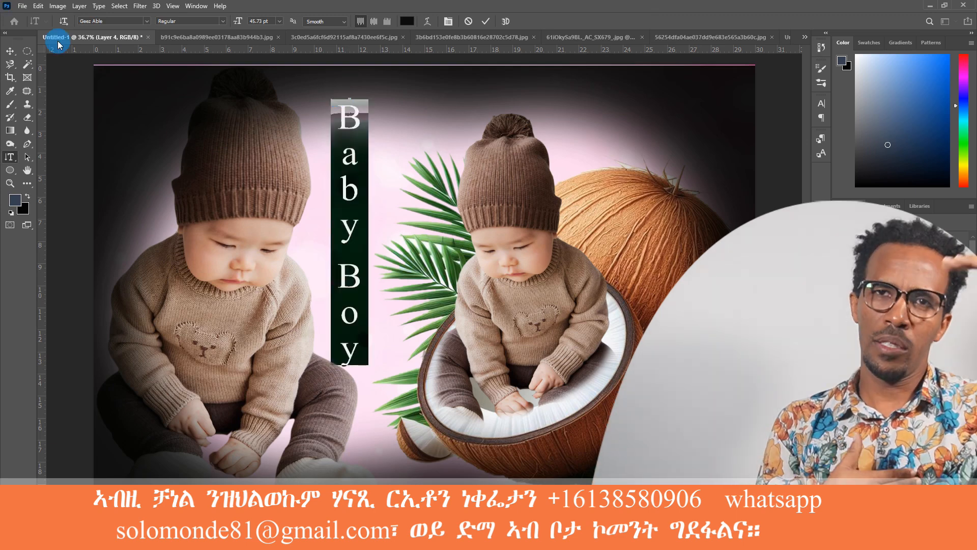
pyautogui.click(147, 20)
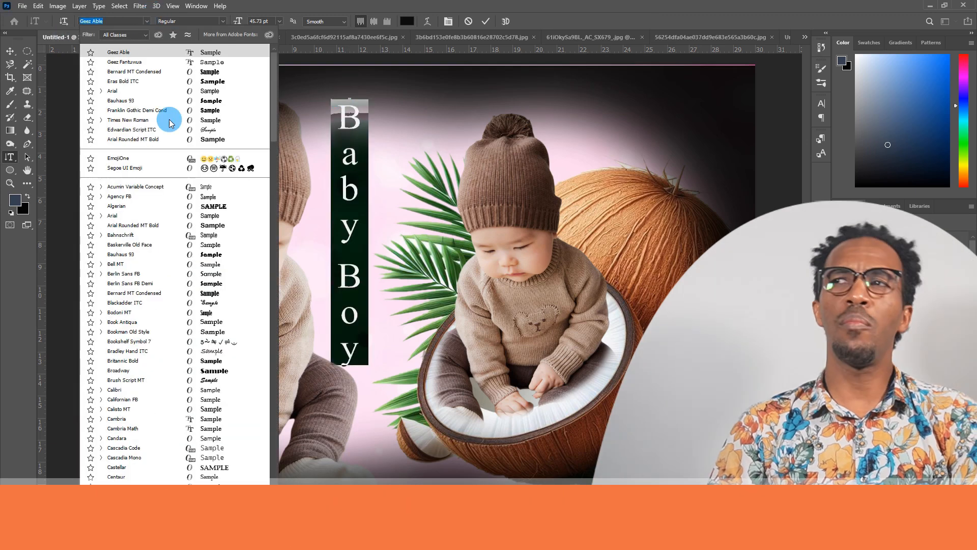
pyautogui.click(202, 206)
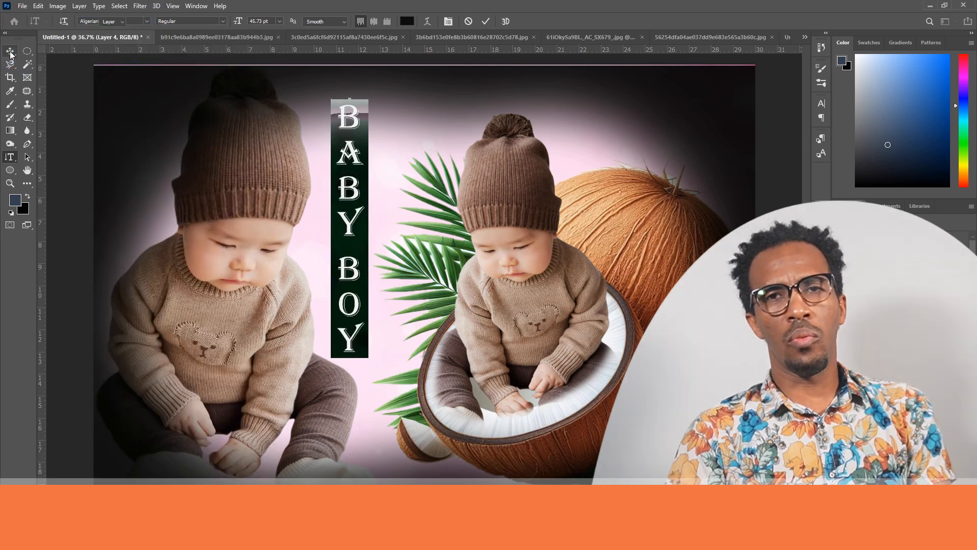
pyautogui.hotkey('ctrl', 'h')
pyautogui.hotkey('ctrl', 'Return')
pyautogui.press('v')
pyautogui.click(364, 352)
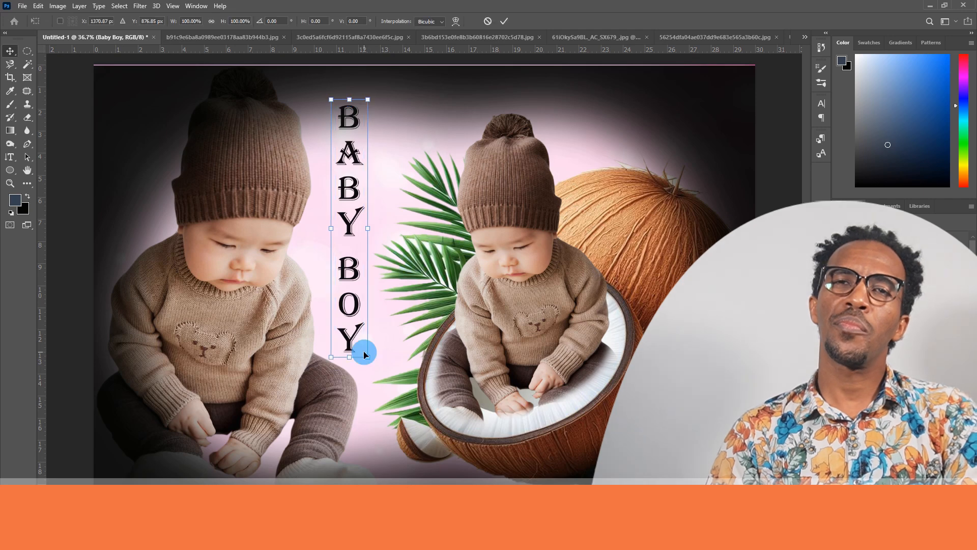
# Stretch the vertical "Baby Boy" text to nearly the canvas height, keep it narrow, and position it between the large baby and the palm leaves.
pyautogui.moveTo(366, 357); pyautogui.dragTo(442, 498)
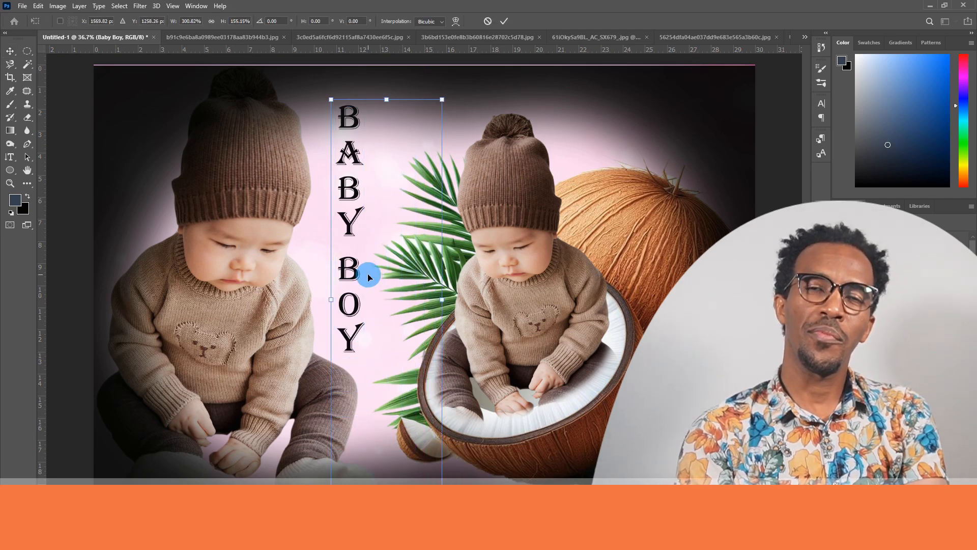
pyautogui.moveTo(381, 241); pyautogui.dragTo(375, 210)
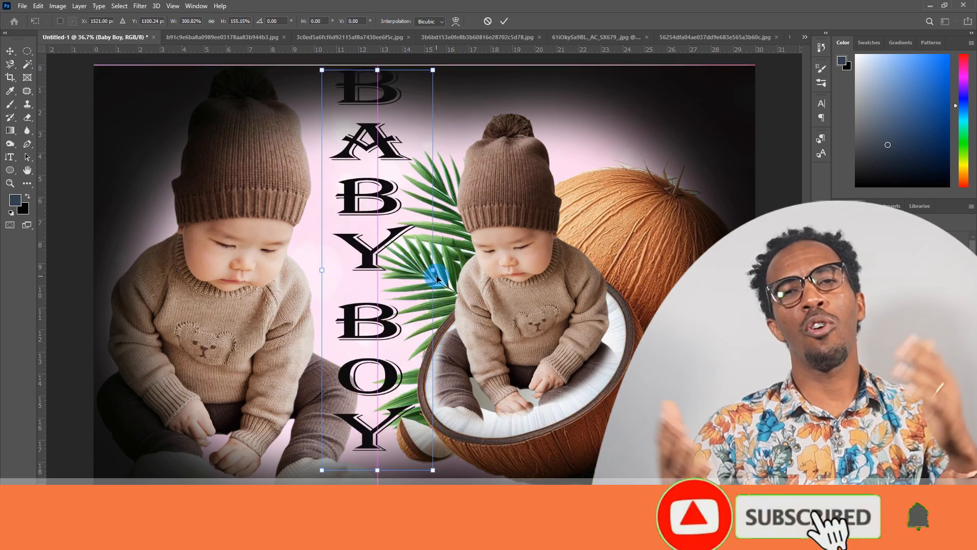
pyautogui.moveTo(435, 271); pyautogui.dragTo(369, 270)
pyautogui.click(351, 265)
pyautogui.press('Return')
pyautogui.click(356, 205)
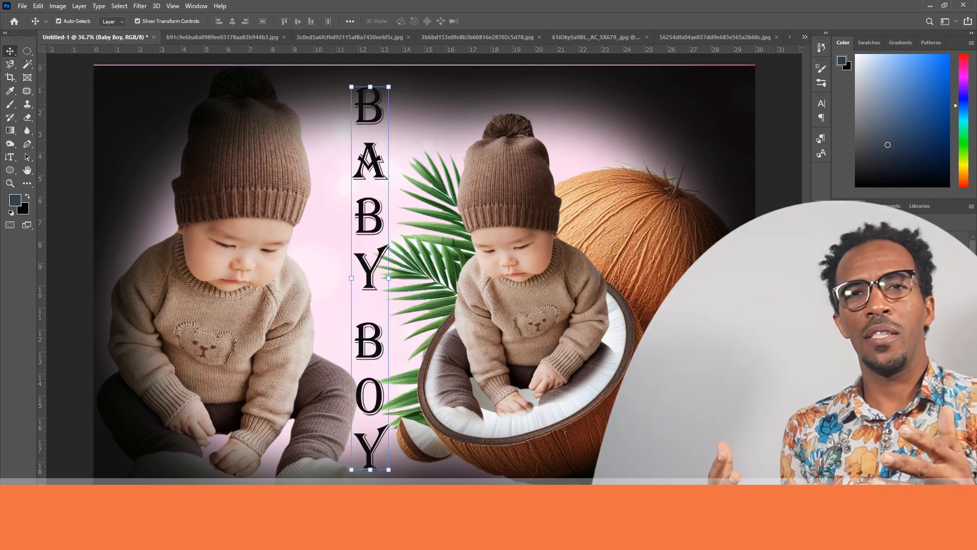
# Add a blue inside stroke (H 243, S 95, B 93) to the "Baby Boy" text layer.
pyautogui.rightClick(877, 407)
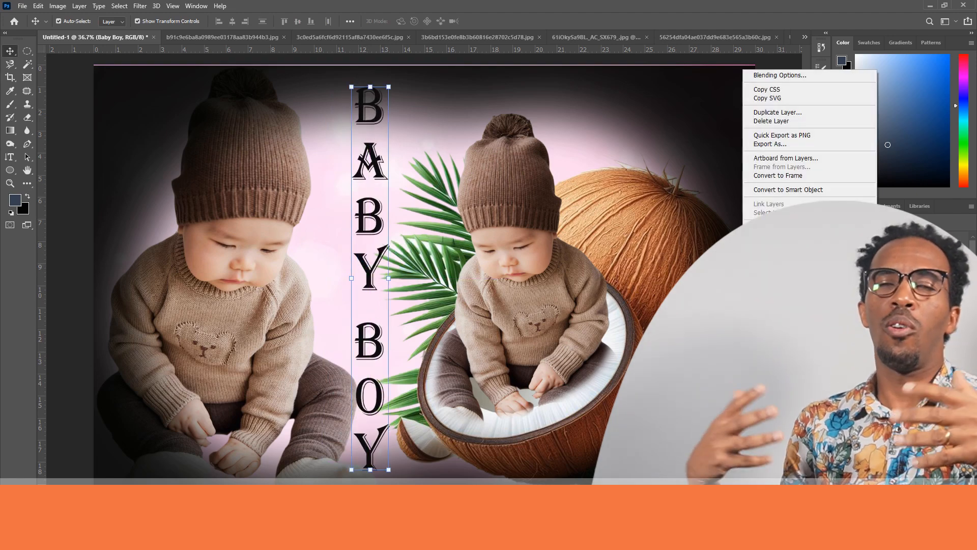
pyautogui.click(782, 75)
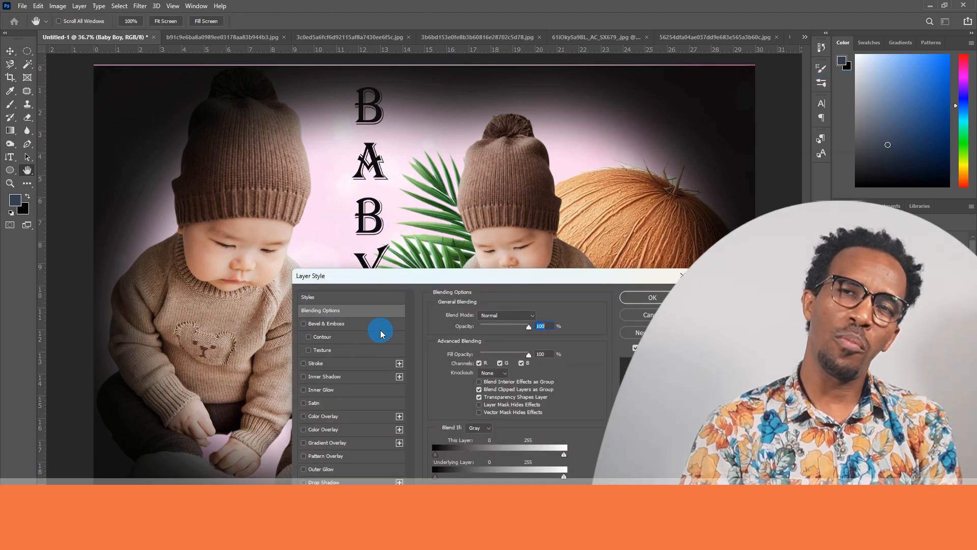
pyautogui.click(316, 363)
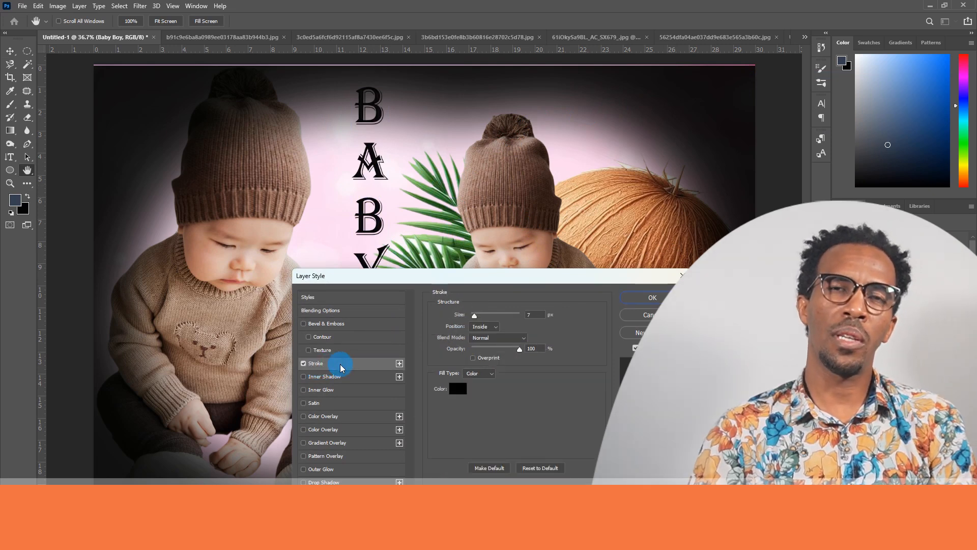
pyautogui.click(457, 388)
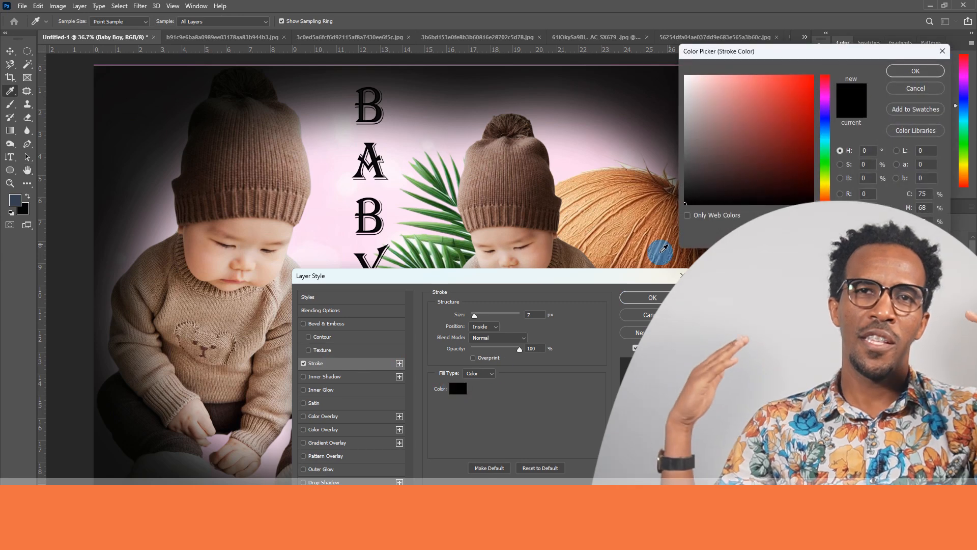
pyautogui.click(809, 87)
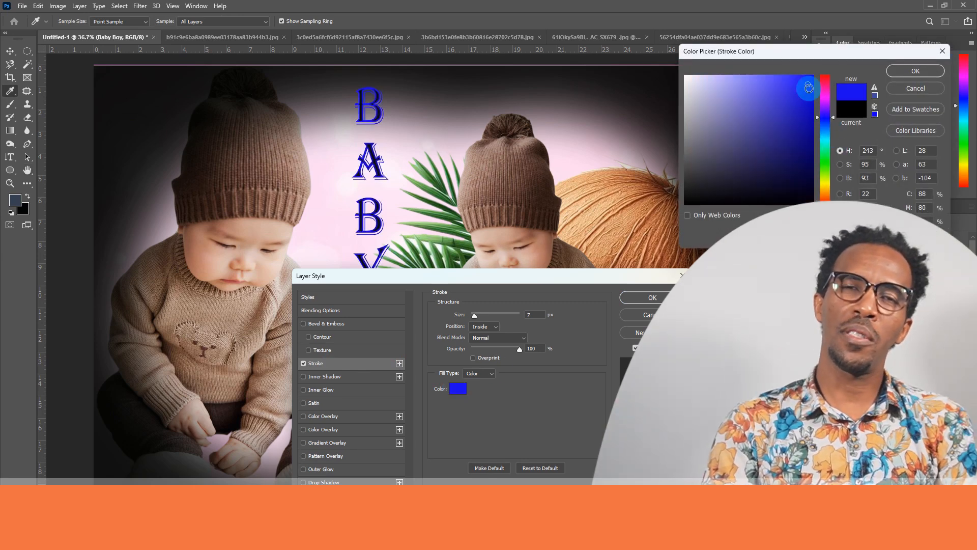
pyautogui.click(907, 74)
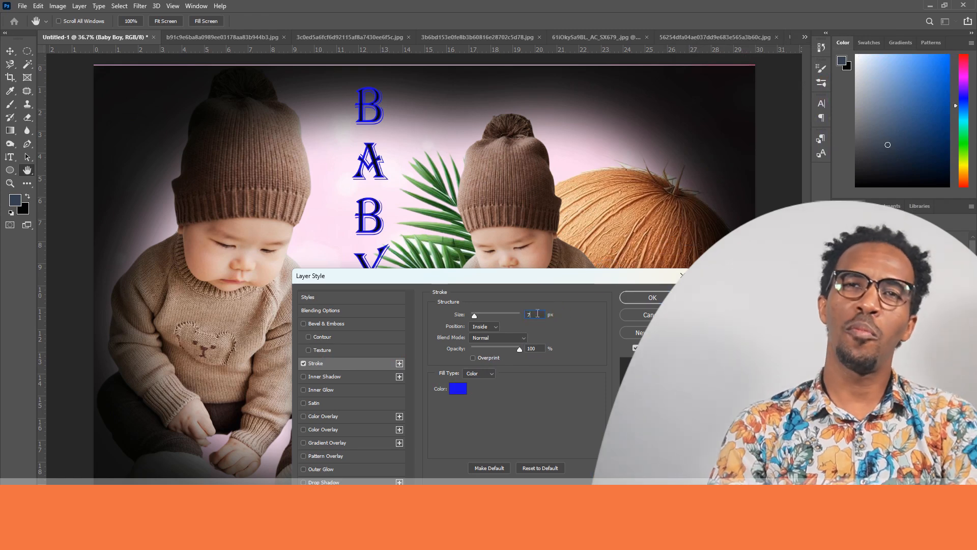
# Set the text stroke's size to 1 px, apply the layer style and deselect the text.
pyautogui.scroll(-5, 537, 314)
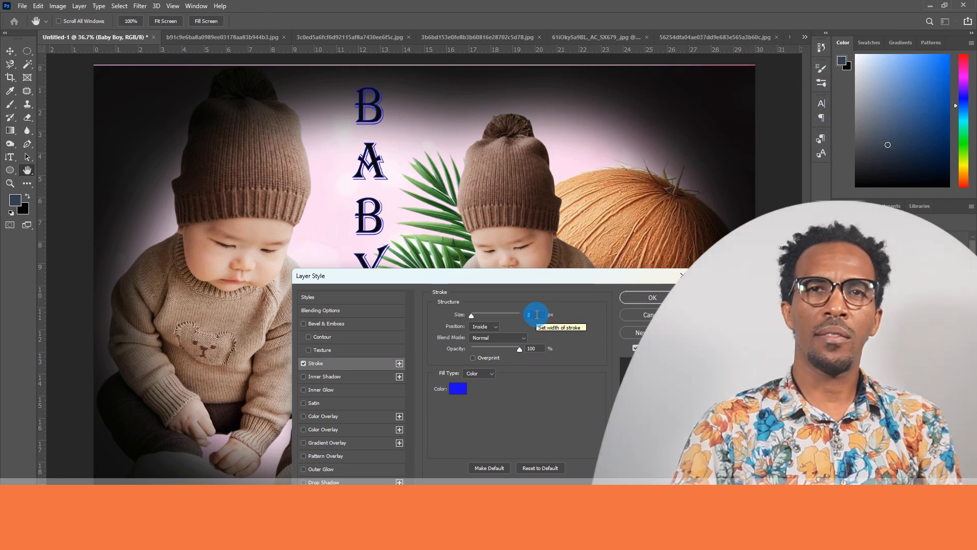
pyautogui.scroll(-1, 538, 314)
pyautogui.click(647, 298)
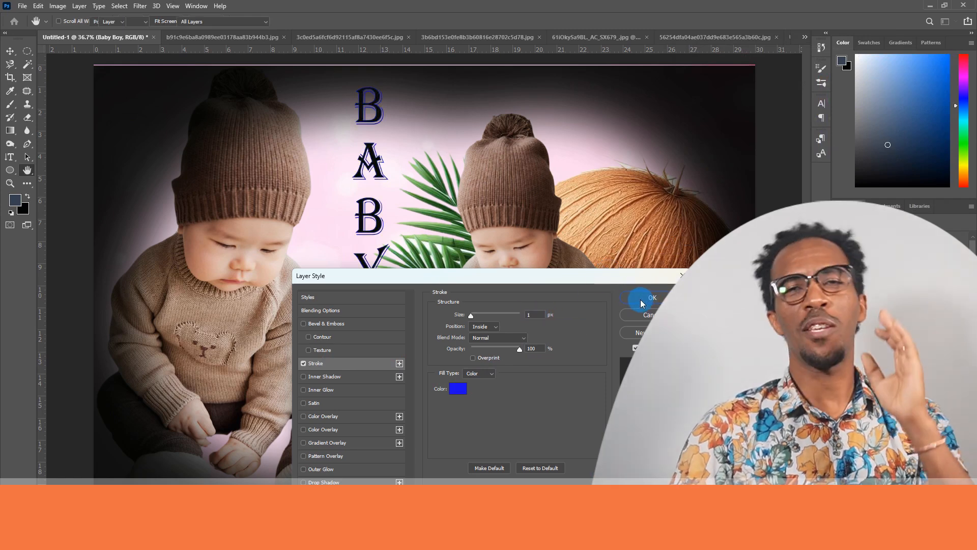
pyautogui.keyDown('ctrl'); pyautogui.click(409, 184); pyautogui.keyUp('ctrl')
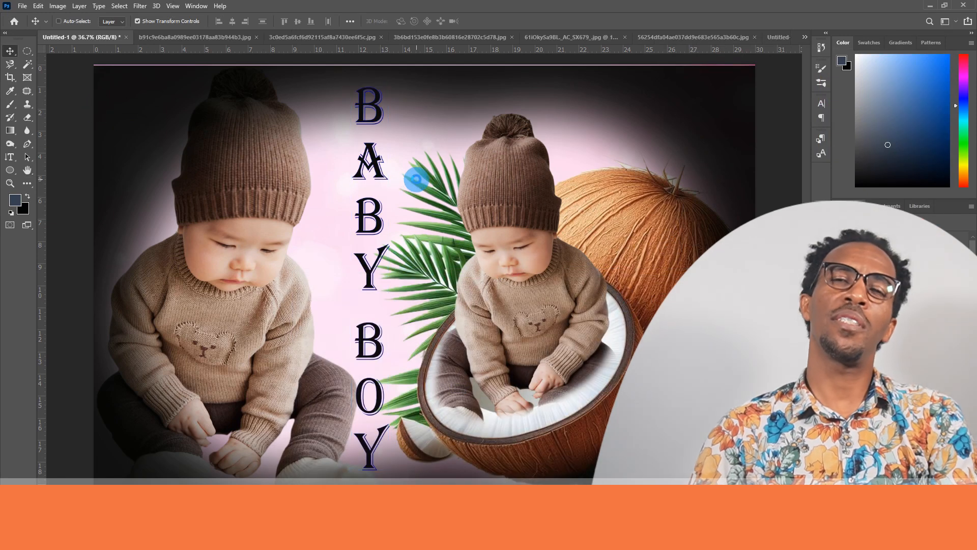
# Save the composition to the Desktop as a JPEG named Untitled-1, with quality 10 and progressive format.
pyautogui.hotkey('ctrl', 's')
pyautogui.click(197, 215)
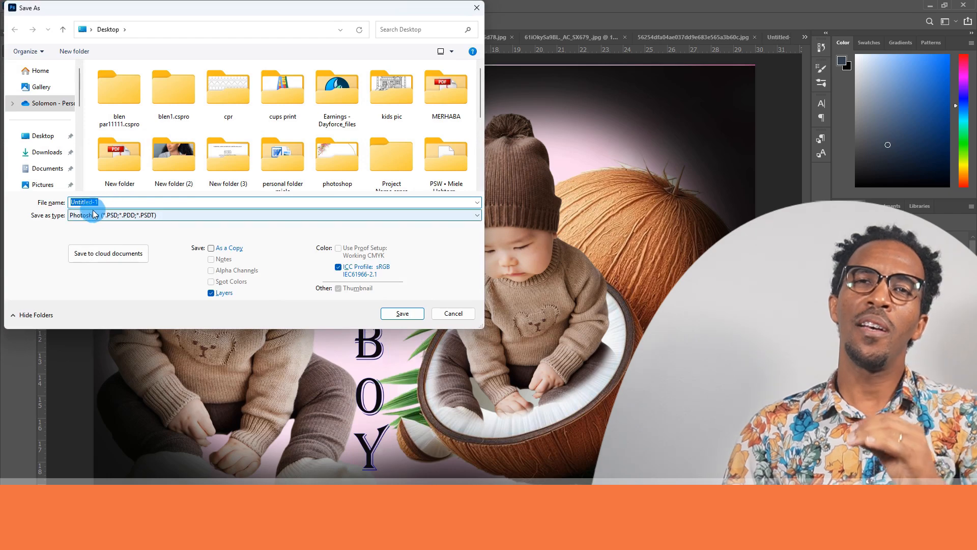
pyautogui.click(198, 216)
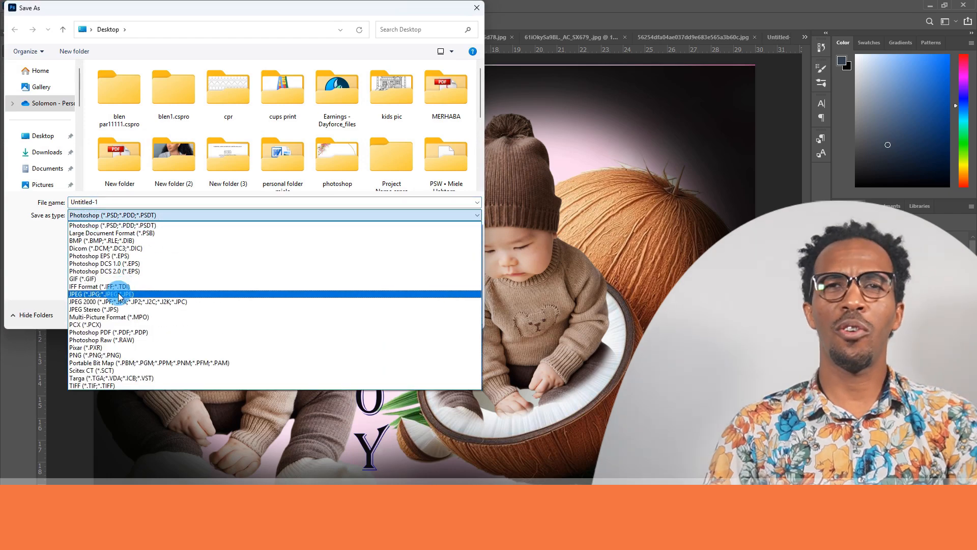
pyautogui.click(109, 295)
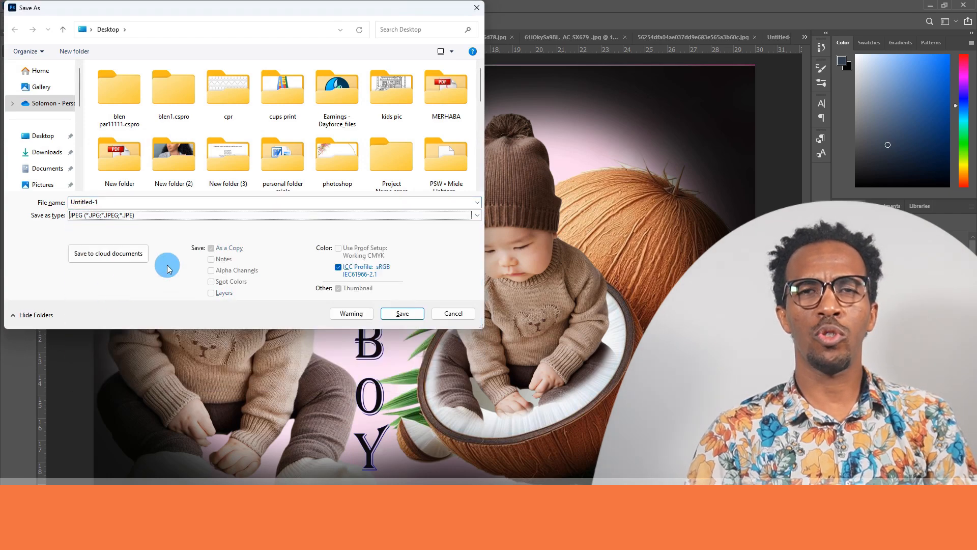
pyautogui.click(402, 313)
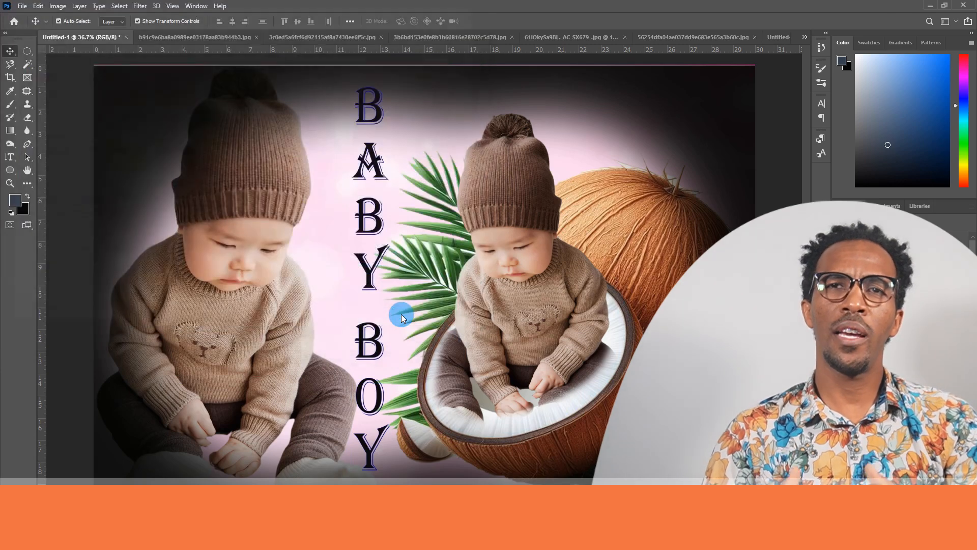
pyautogui.press('h')
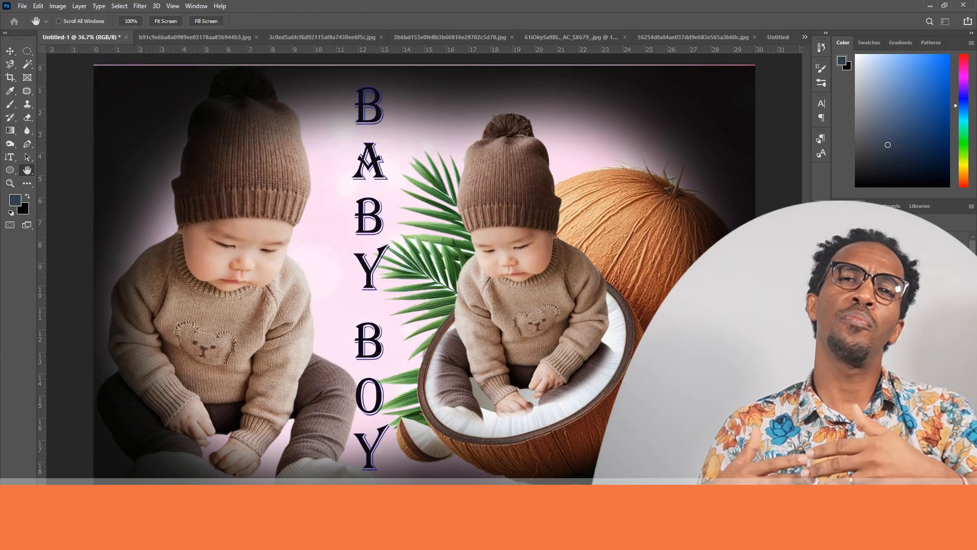
pyautogui.moveTo(702, 136); pyautogui.dragTo(578, 124)
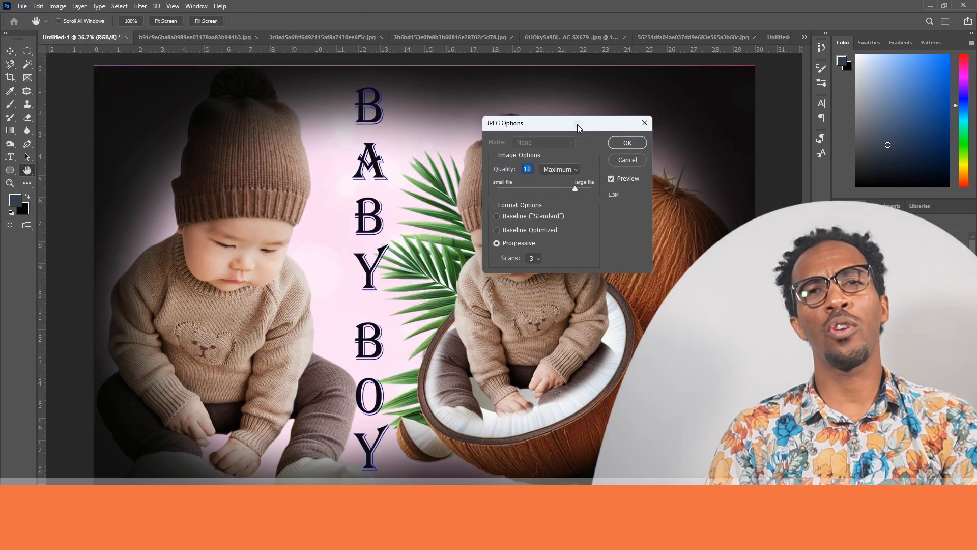
pyautogui.click(627, 143)
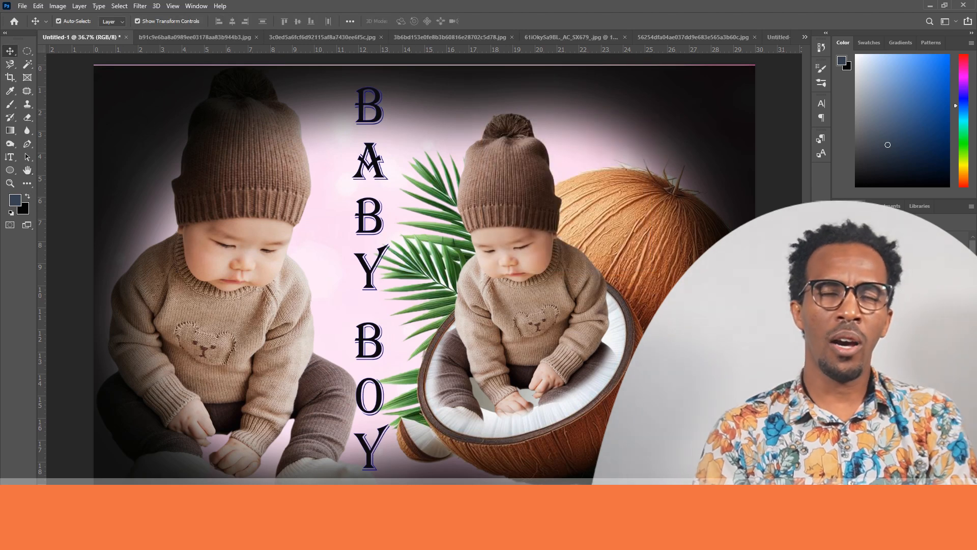
# Open the saved Untitled-1.jpg and duplicate its Background layer as "Background copy".
pyautogui.moveTo(772, 134); pyautogui.dragTo(800, 35)
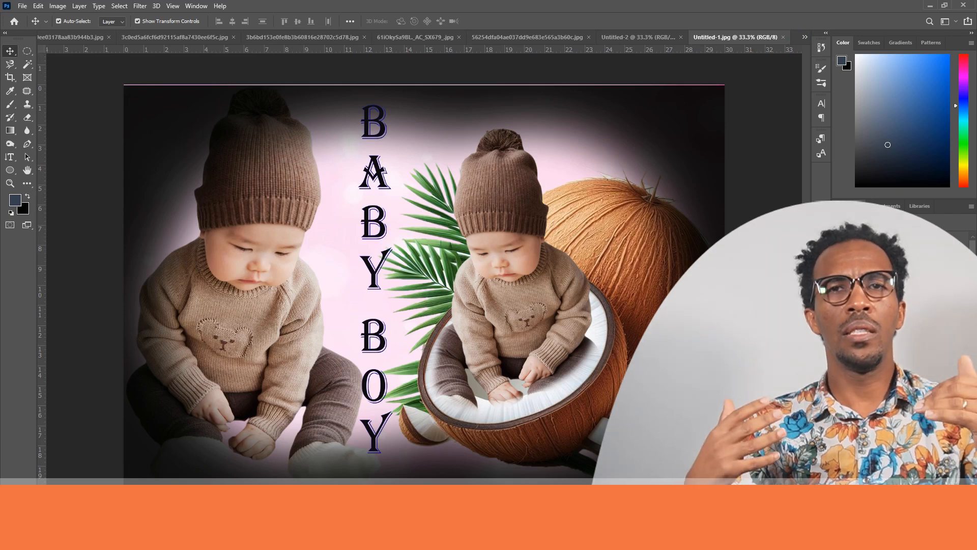
pyautogui.hotkey('ctrl', 'j')
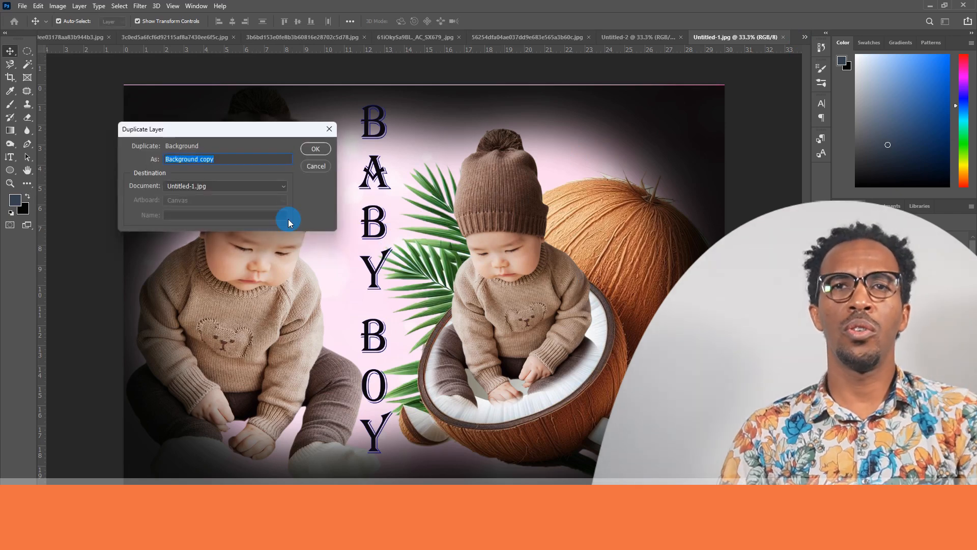
pyautogui.click(315, 149)
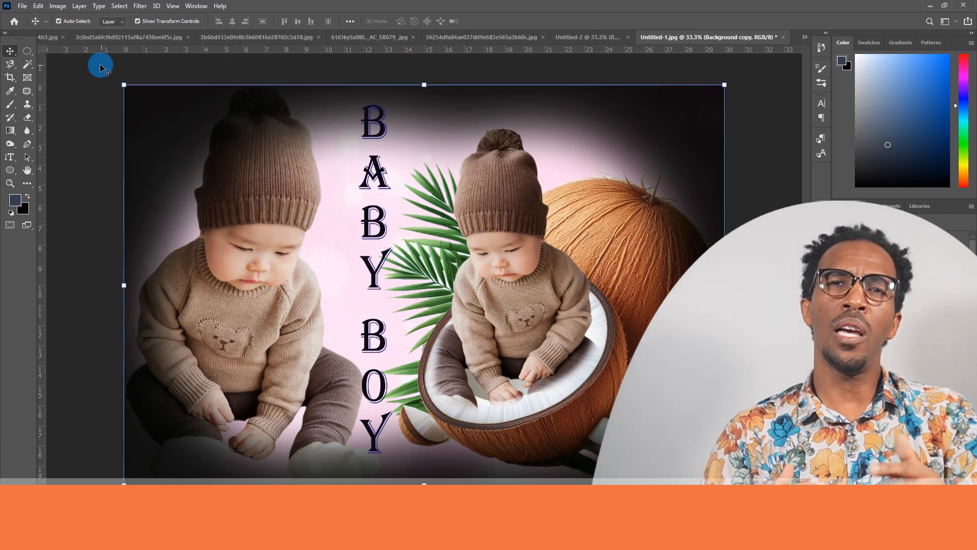
# Scale the Background copy layer to 98.51% width and 96.76% height and center it, leaving a narrow margin around it.
pyautogui.moveTo(120, 83); pyautogui.dragTo(137, 101)
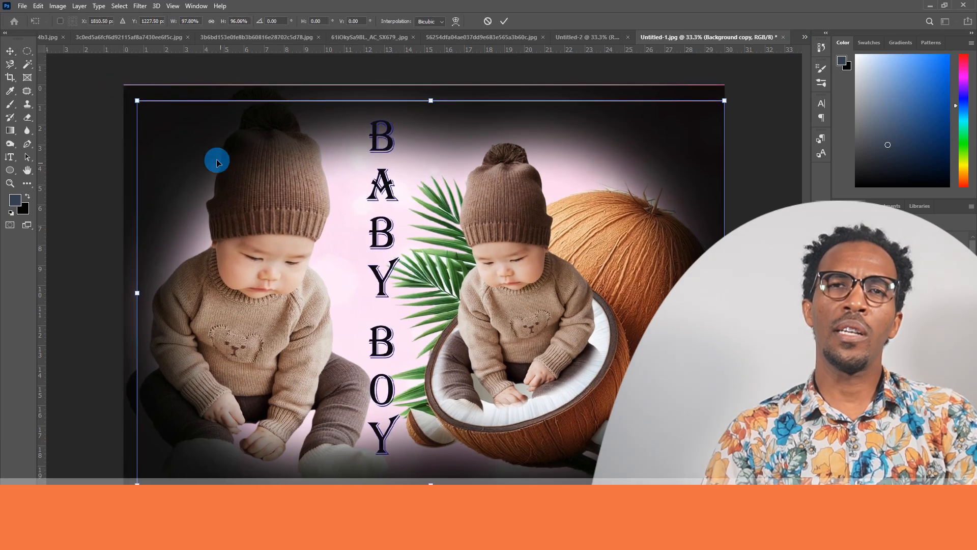
pyautogui.click(212, 21)
pyautogui.moveTo(137, 101)
pyautogui.mouseDown()
pyautogui.moveTo(126, 93)
pyautogui.moveTo(134, 97)
pyautogui.mouseUp()
pyautogui.moveTo(207, 202)
pyautogui.mouseDown()
pyautogui.moveTo(203, 191)
pyautogui.moveTo(203, 201)
pyautogui.mouseUp()
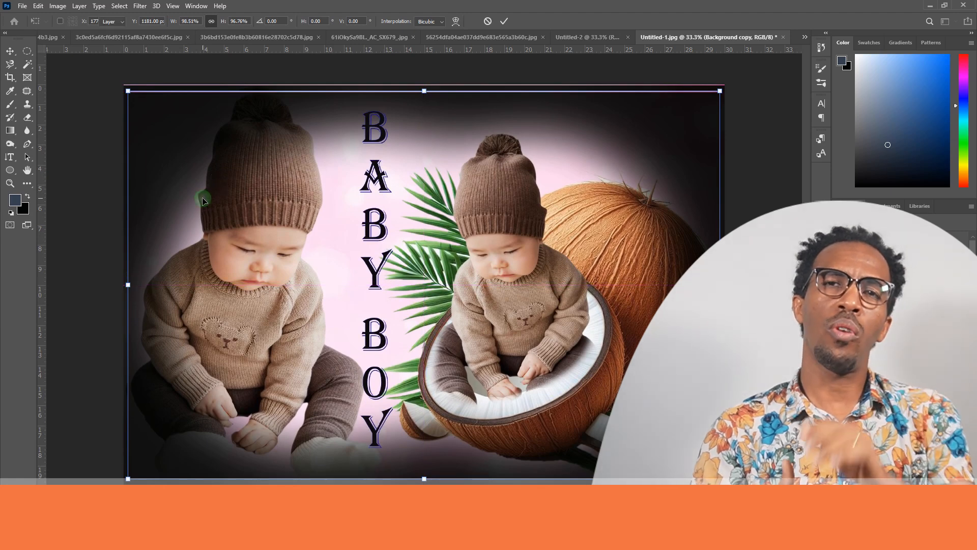
pyautogui.doubleClick(203, 200)
# Select the Background layer and set the background color to dark brown (H 18, S 98, B 43).
pyautogui.click(51, 213)
pyautogui.click(24, 209)
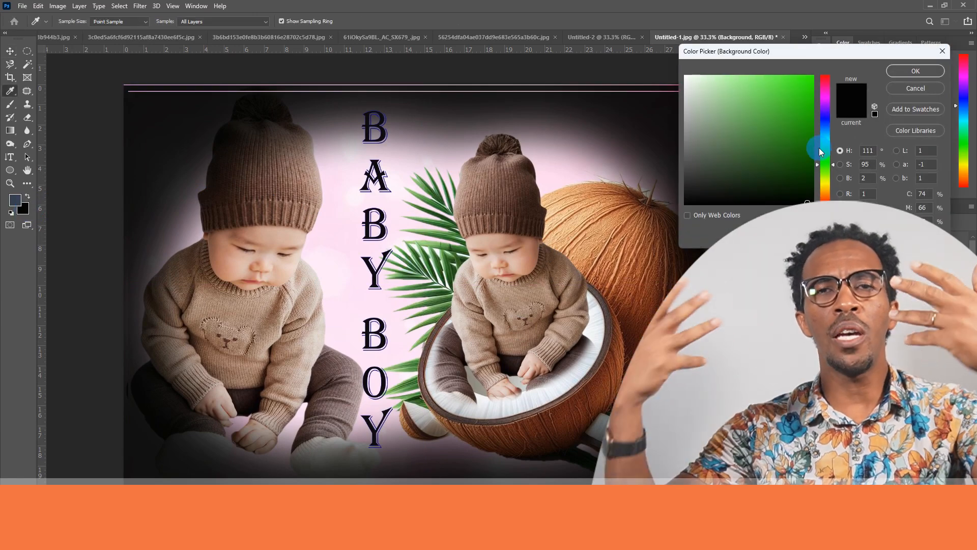
pyautogui.click(825, 197)
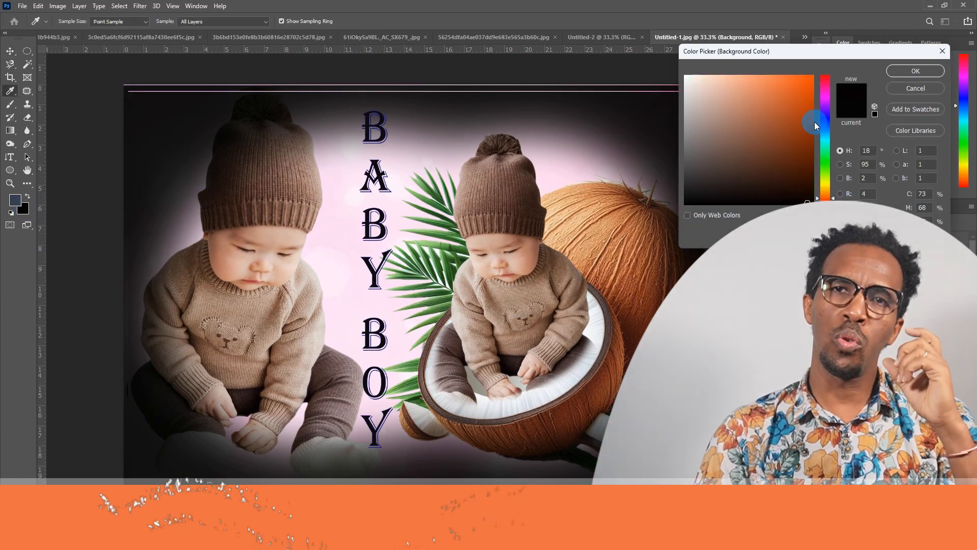
pyautogui.click(811, 149)
pyautogui.click(901, 73)
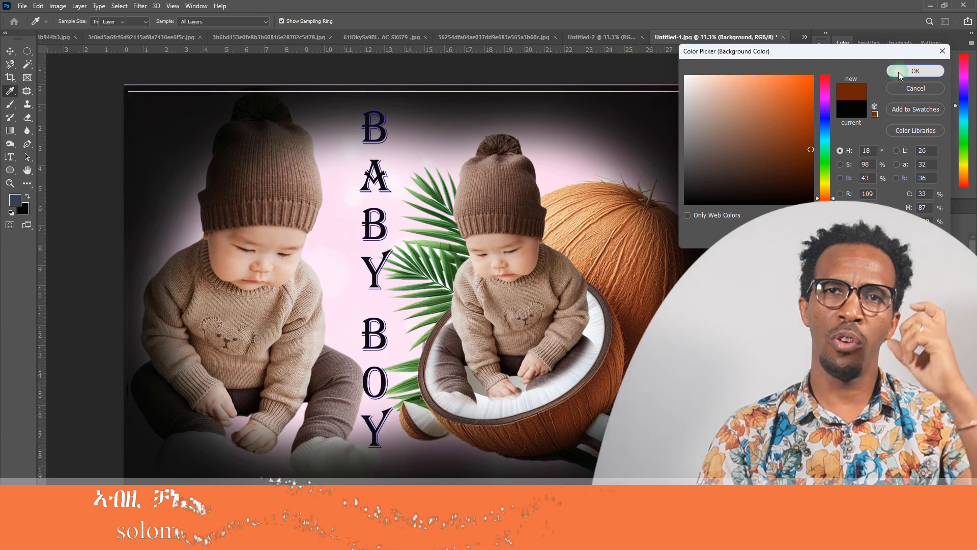
# Erase the Background layer's visible margin with a 600 px eraser, turning it into a dark brown border around the image.
pyautogui.press('e')
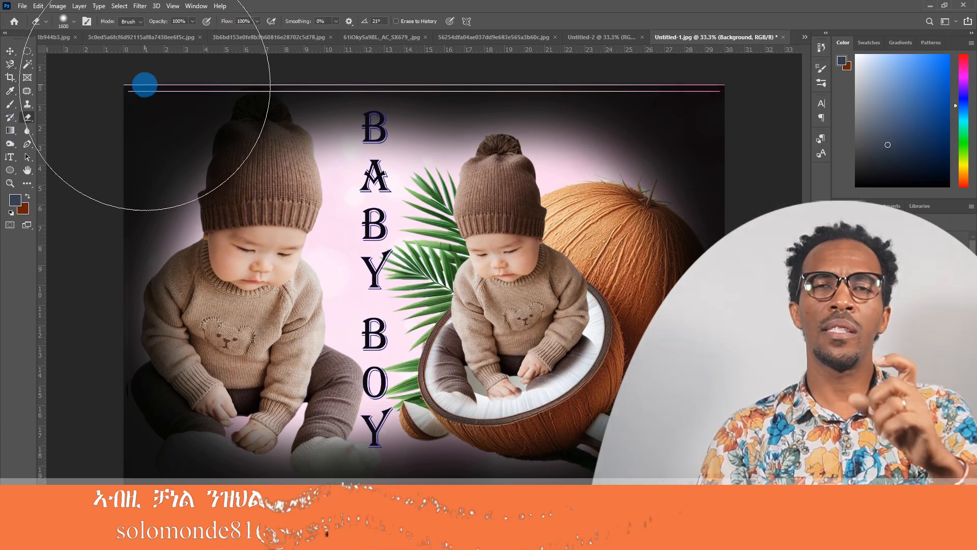
pyautogui.press('[')
pyautogui.press('[')
pyautogui.press('[')
pyautogui.press('[')
pyautogui.press('[')
pyautogui.press('[')
pyautogui.press('[')
pyautogui.press('[')
pyautogui.press('[')
pyautogui.press('[')
pyautogui.moveTo(142, 104)
pyautogui.mouseDown()
pyautogui.moveTo(739, 96)
pyautogui.moveTo(604, 480)
pyautogui.moveTo(266, 458)
pyautogui.moveTo(96, 434)
pyautogui.moveTo(114, 457)
pyautogui.moveTo(148, 115)
pyautogui.mouseUp()
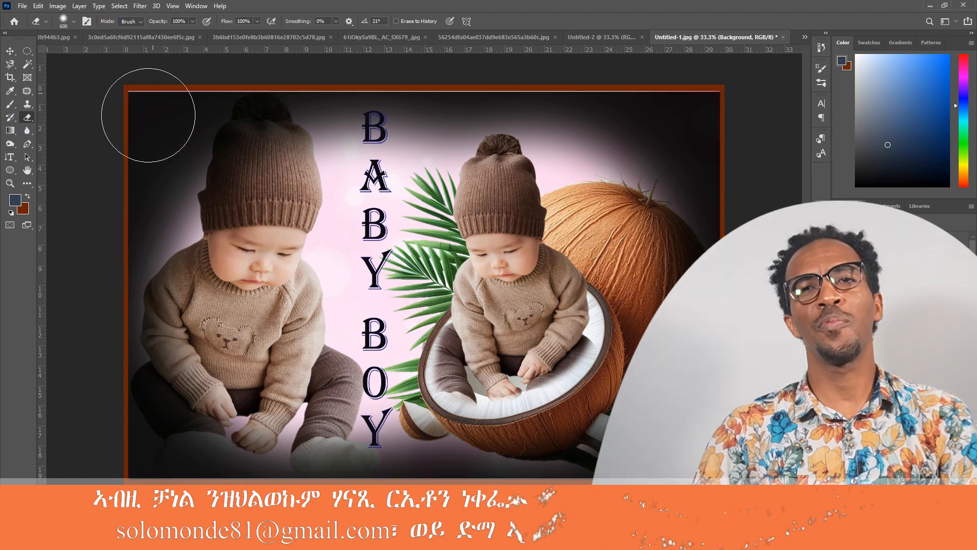
# Add an inside stroke to the Background copy layer and set its color to near-white (H 243, S 2, B 96).
pyautogui.click(9, 51)
pyautogui.click(295, 173)
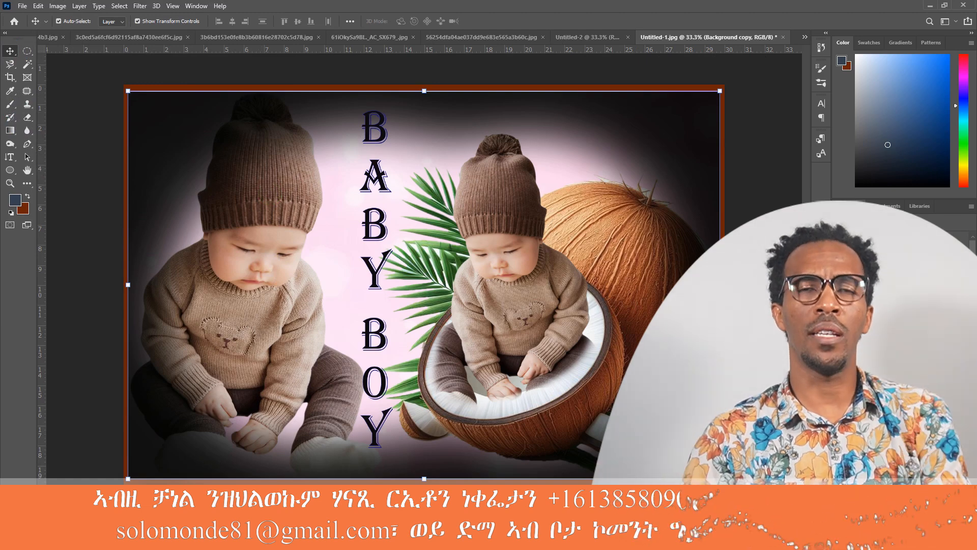
pyautogui.rightClick(892, 420)
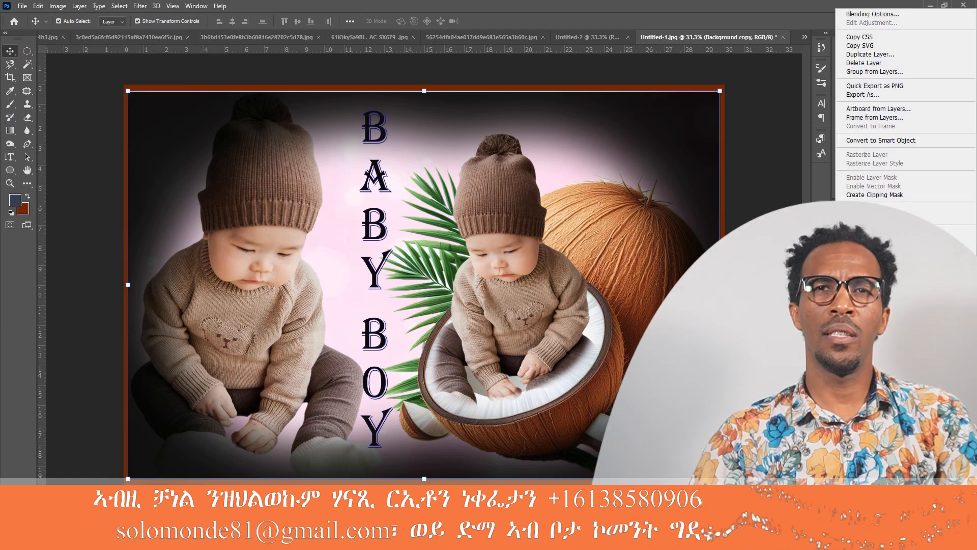
pyautogui.click(874, 15)
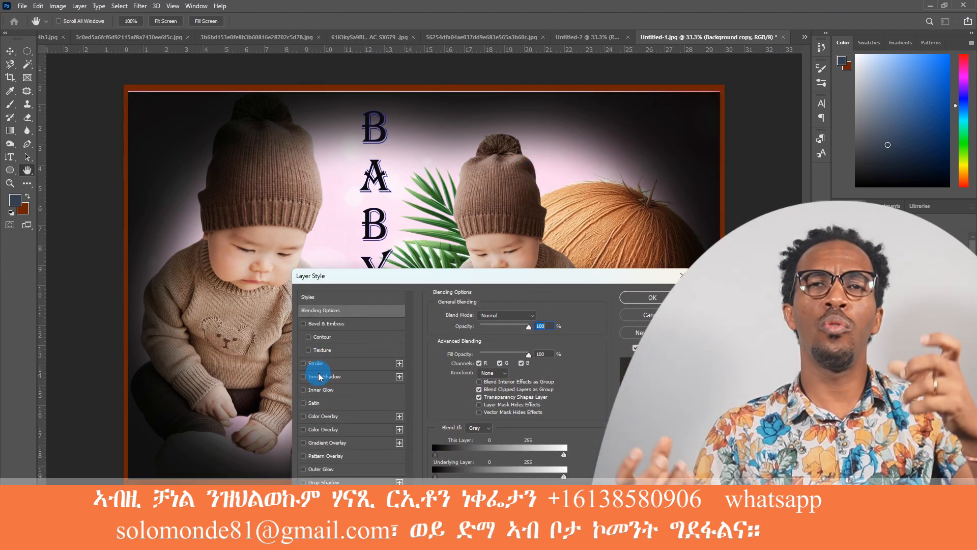
pyautogui.click(319, 364)
pyautogui.click(458, 389)
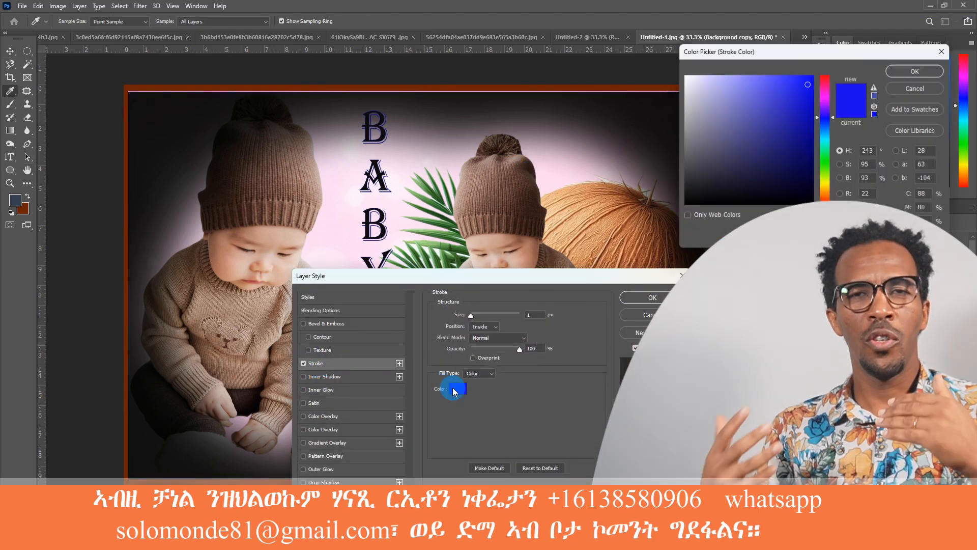
pyautogui.click(686, 80)
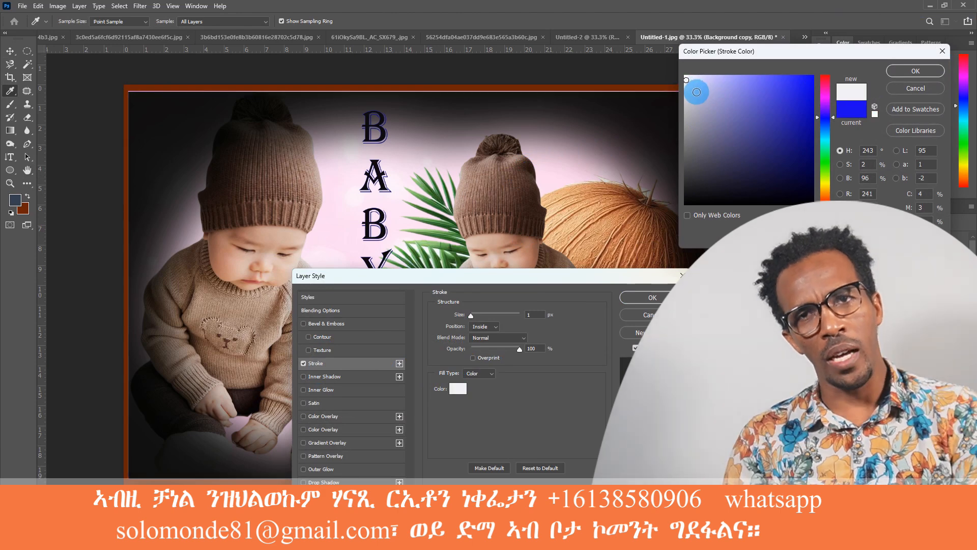
pyautogui.click(915, 71)
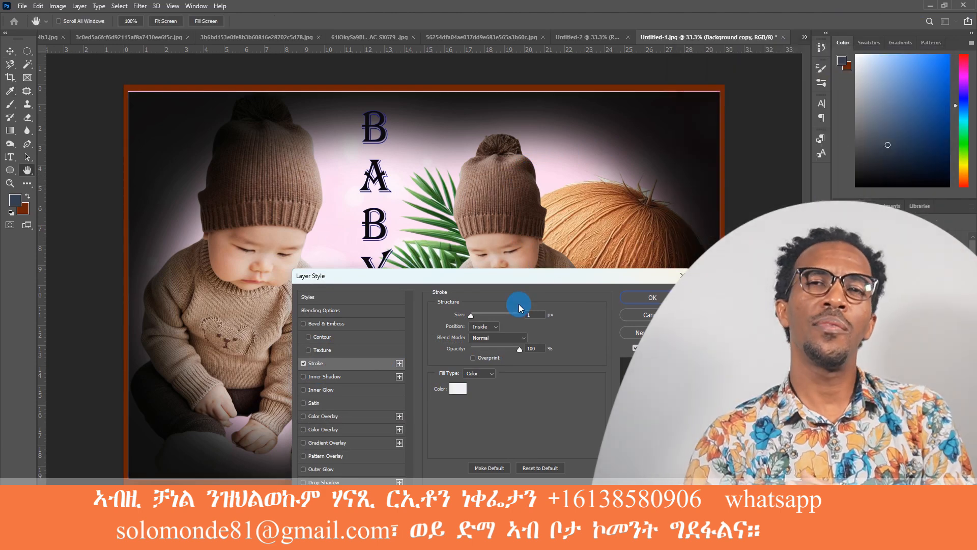
# Set the Background copy layer's stroke size to 7 px and apply the layer style.
pyautogui.press('Up')
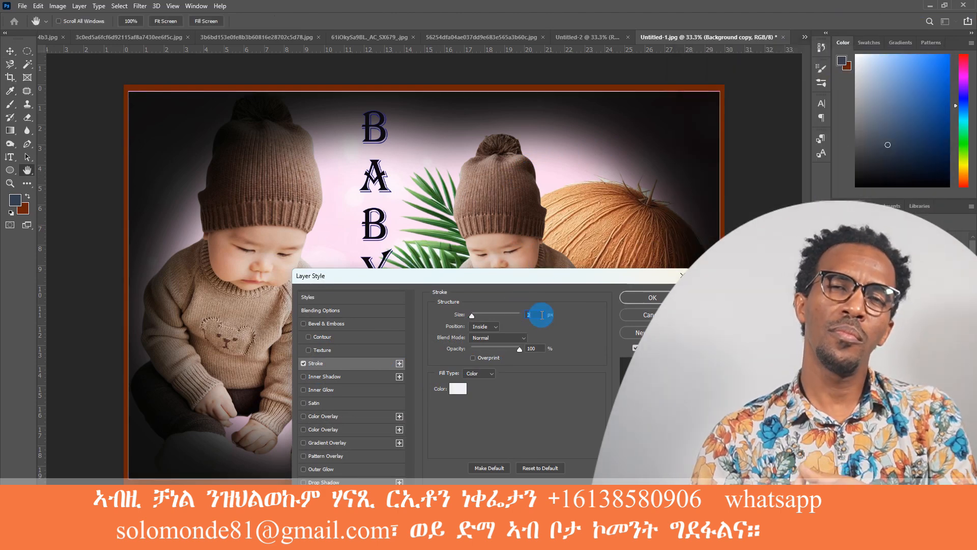
pyautogui.press('Up')
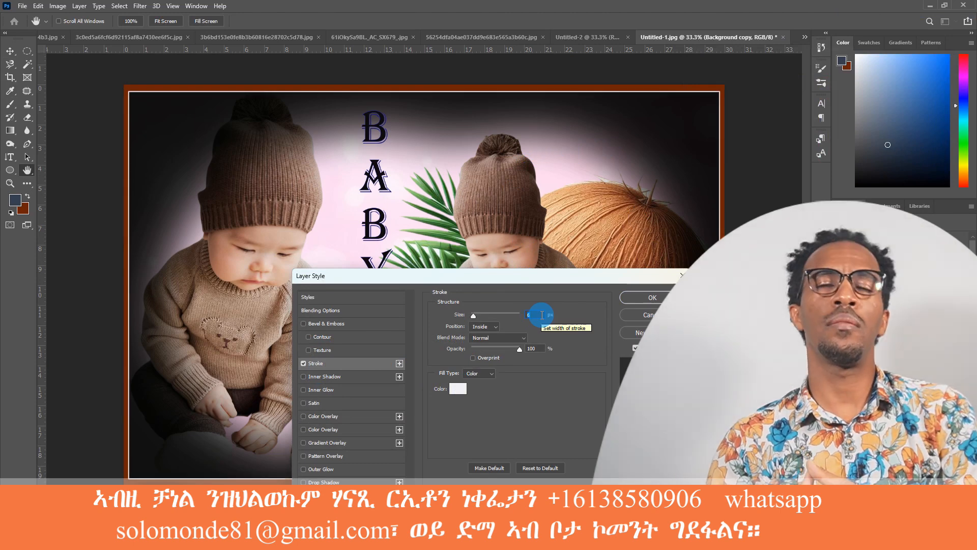
pyautogui.press('Return')
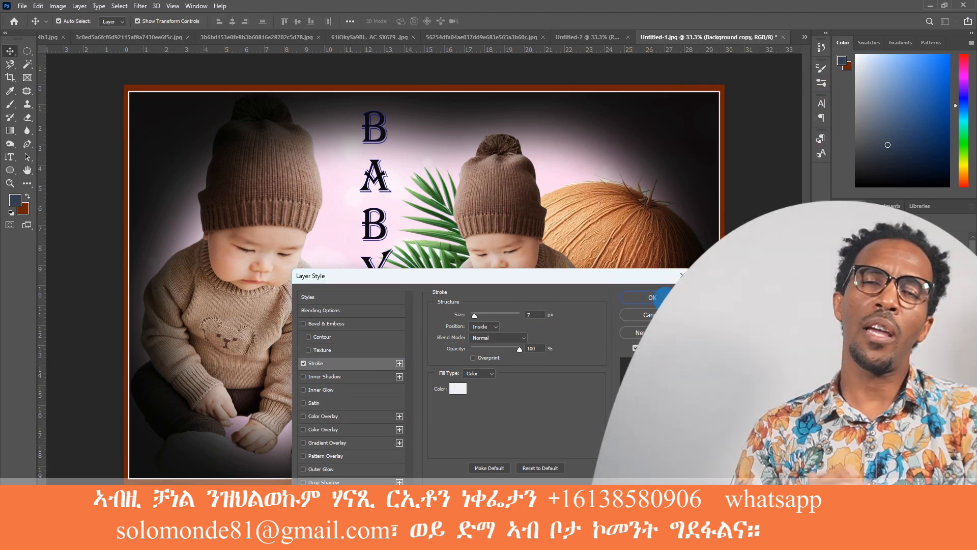
pyautogui.click(281, 268)
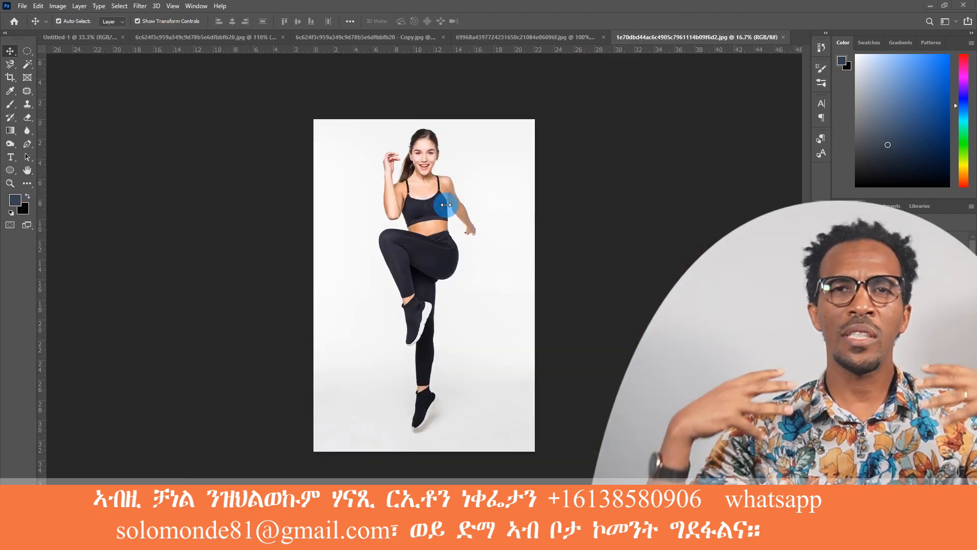
# Examine the open photos of the exercising woman and the laptop, and the blank Untitled-1 canvas.
pyautogui.click(426, 207)
pyautogui.moveTo(426, 208)
pyautogui.mouseDown()
pyautogui.moveTo(450, 227)
pyautogui.moveTo(447, 240)
pyautogui.moveTo(431, 224)
pyautogui.moveTo(381, 236)
pyautogui.moveTo(297, 321)
pyautogui.moveTo(459, 305)
pyautogui.moveTo(408, 160)
pyautogui.mouseUp()
pyautogui.scroll(-5, 411, 172)
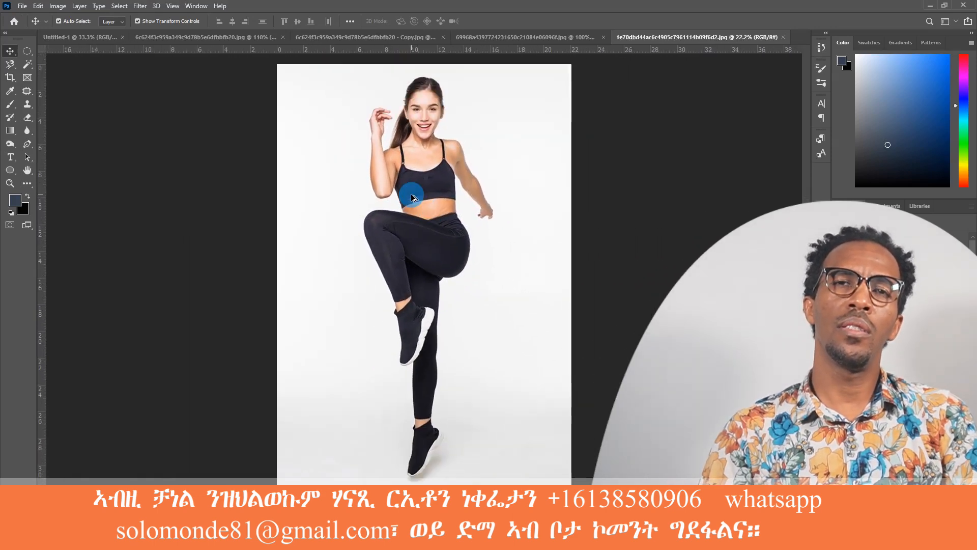
pyautogui.click(570, 38)
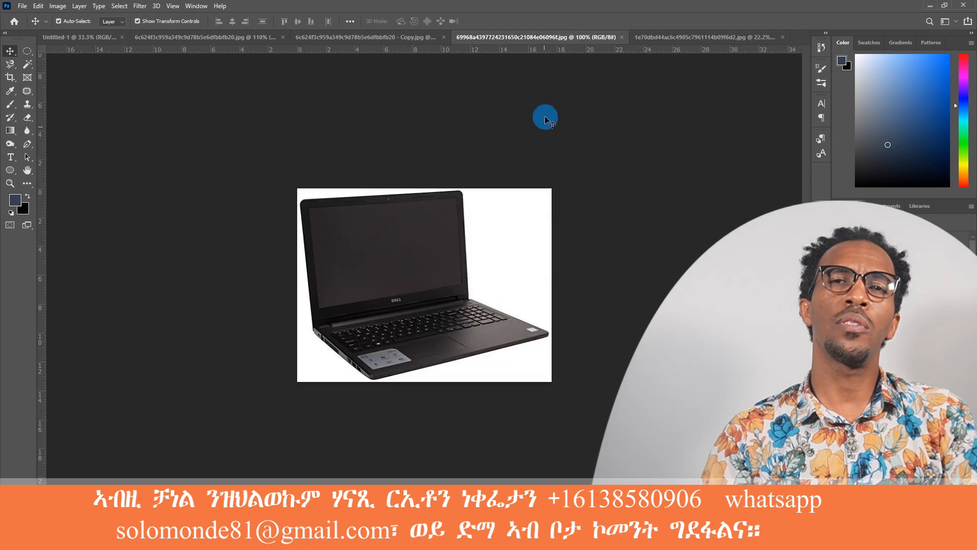
pyautogui.scroll(4, 445, 260)
pyautogui.scroll(-2, 442, 265)
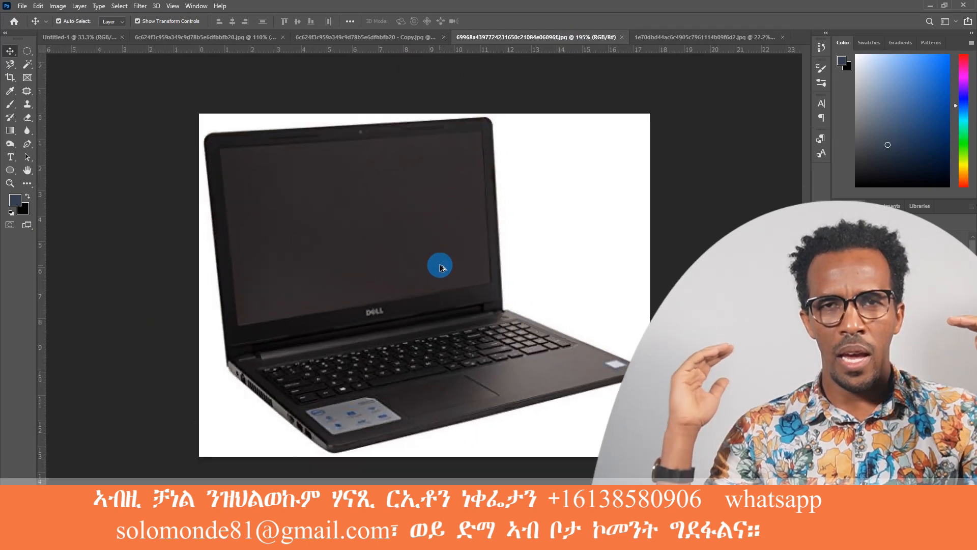
pyautogui.scroll(2, 440, 264)
pyautogui.scroll(-1, 440, 264)
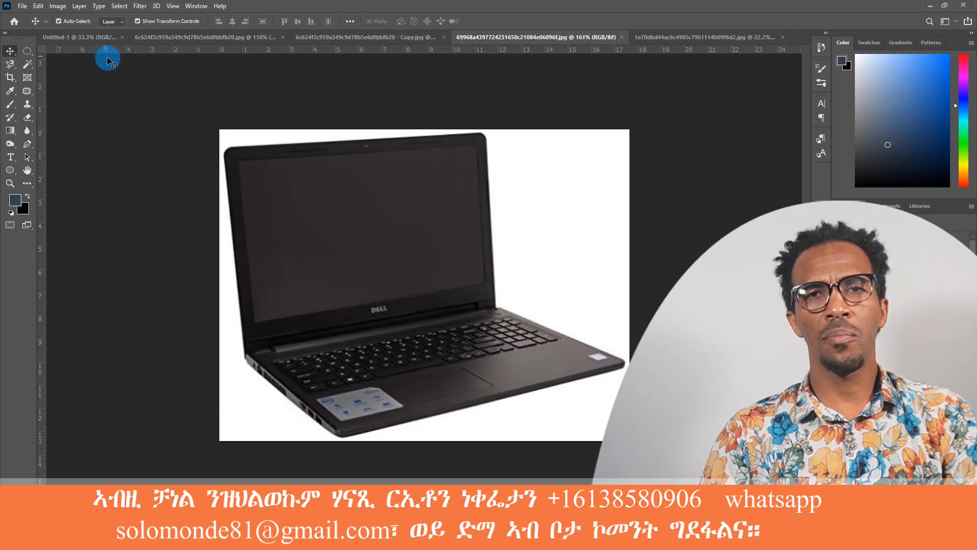
pyautogui.click(89, 38)
pyautogui.scroll(2, 377, 221)
pyautogui.scroll(-2, 376, 221)
pyautogui.scroll(1, 377, 221)
pyautogui.scroll(-1, 378, 223)
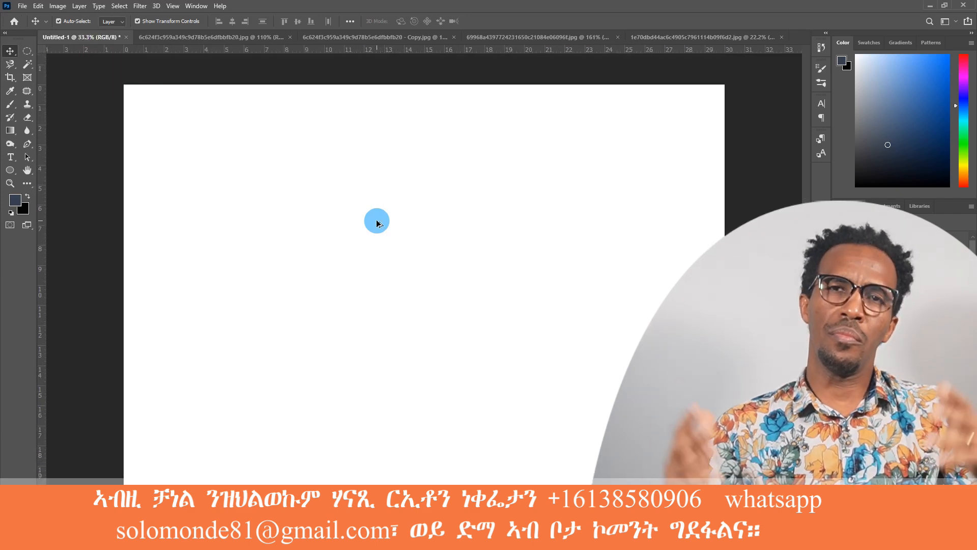
# Convert the laptop photo's background to Layer 0, delete its white surroundings with the Magic Wand, and deselect.
pyautogui.click(503, 37)
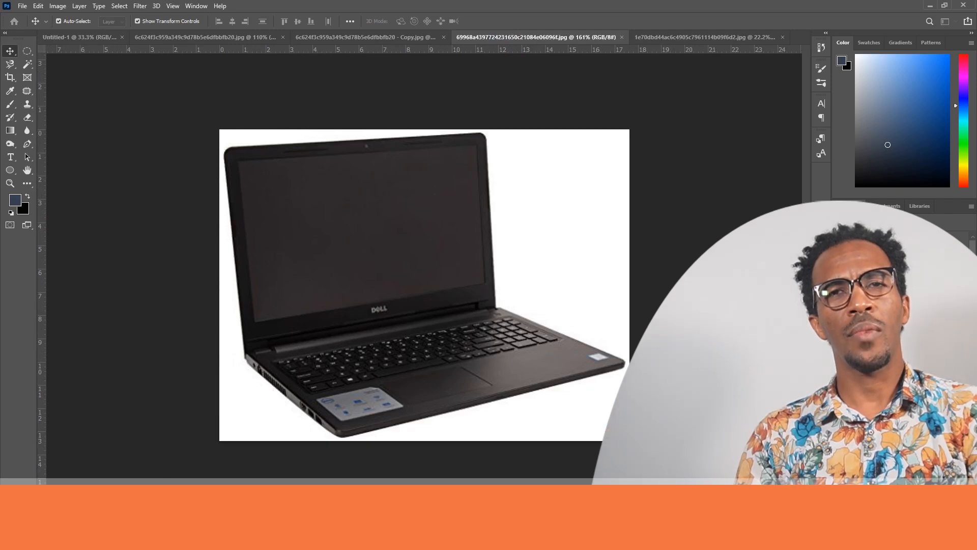
pyautogui.hotkey('ctrl', 'shift', 'n')
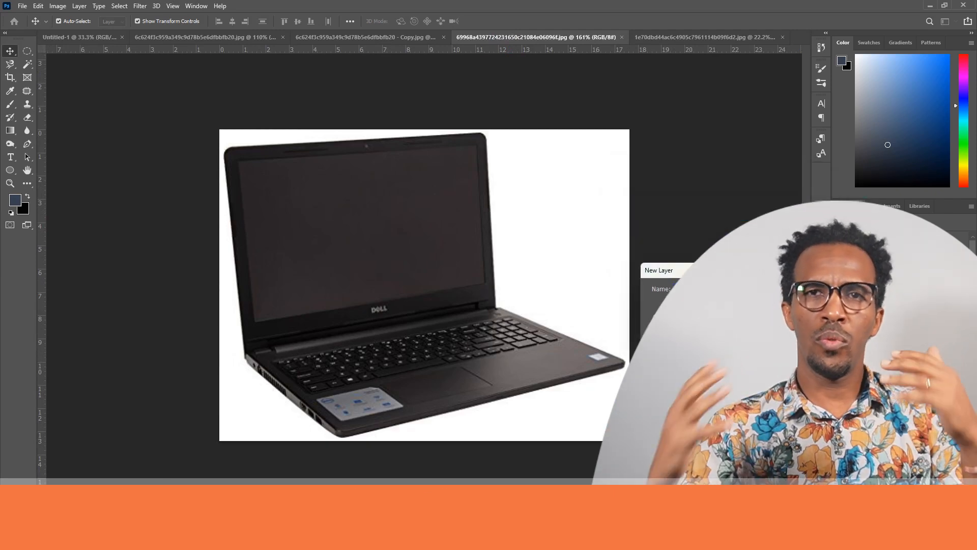
pyautogui.press('Return')
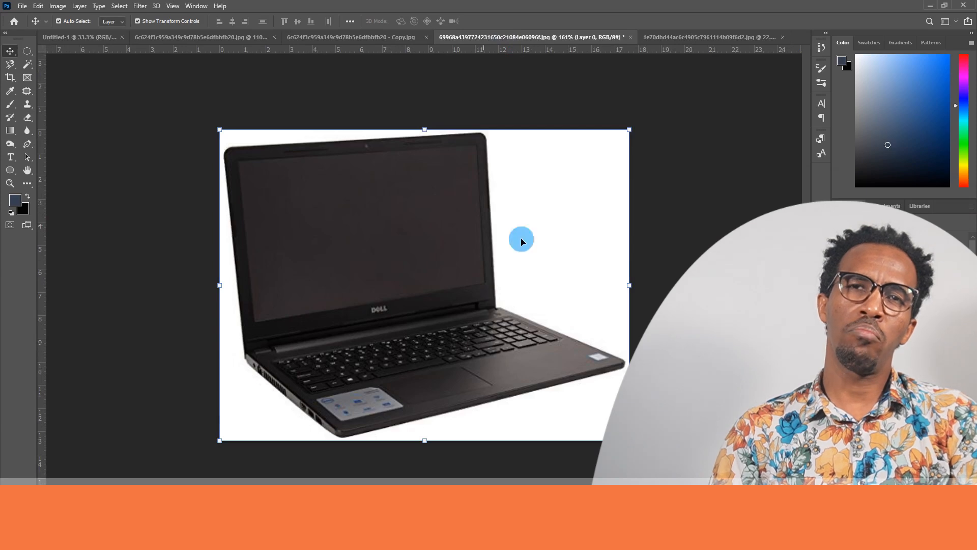
pyautogui.click(27, 65)
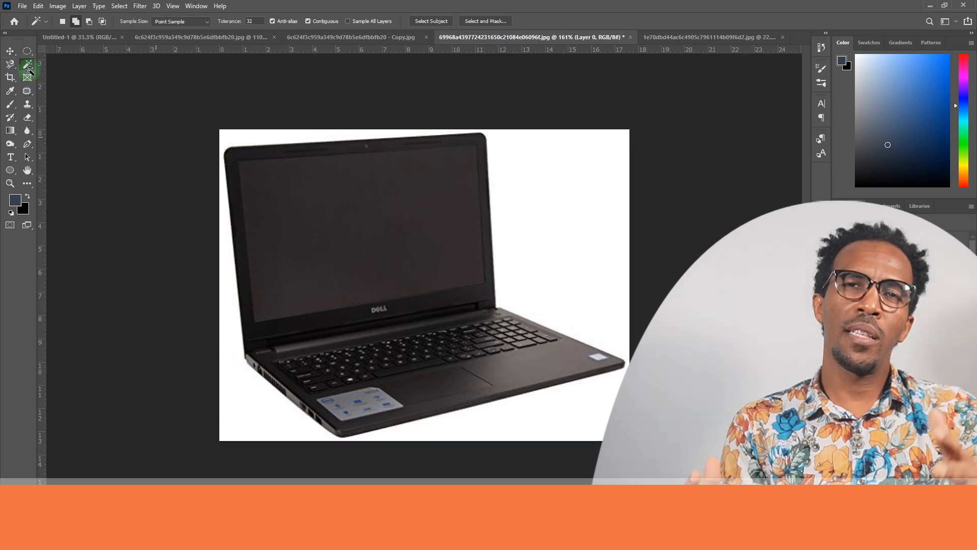
pyautogui.click(564, 198)
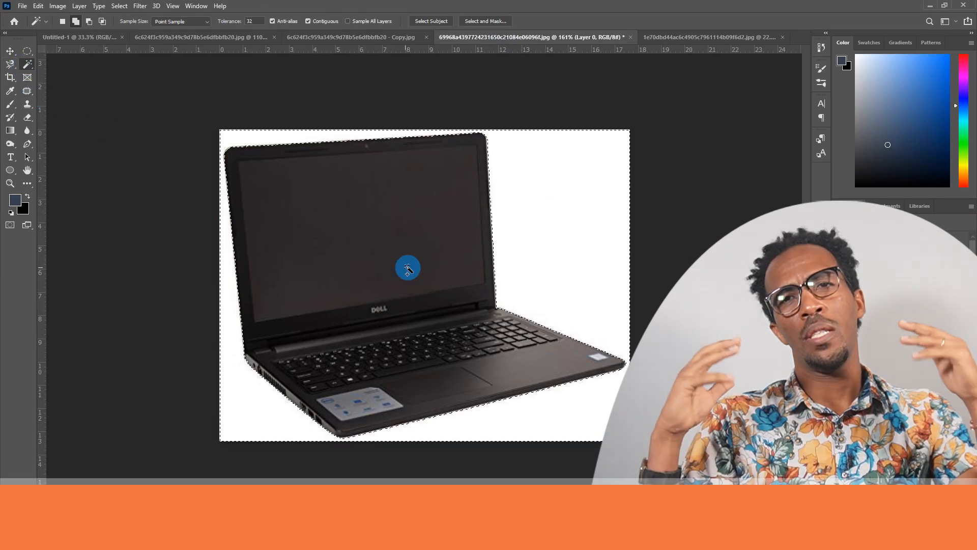
pyautogui.press('Delete')
pyautogui.rightClick(549, 205)
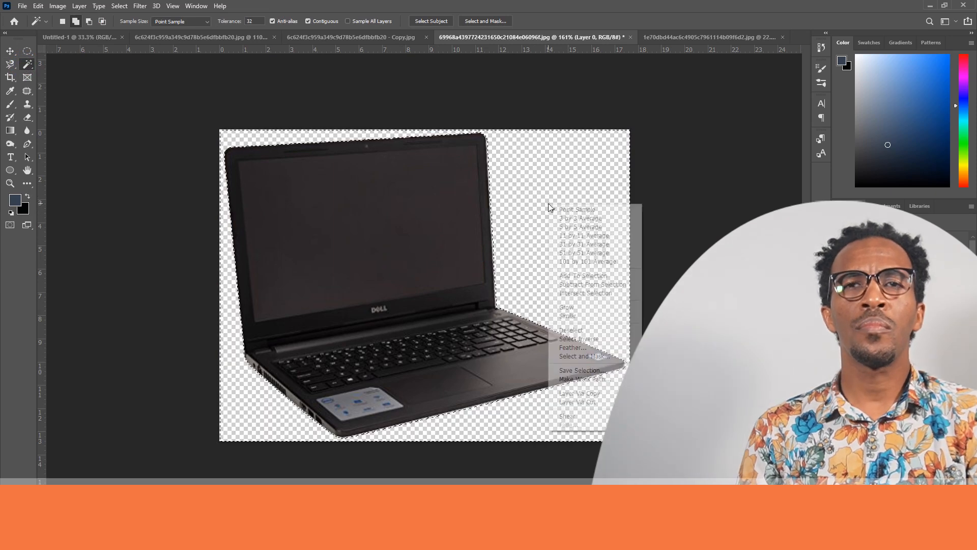
pyautogui.click(571, 330)
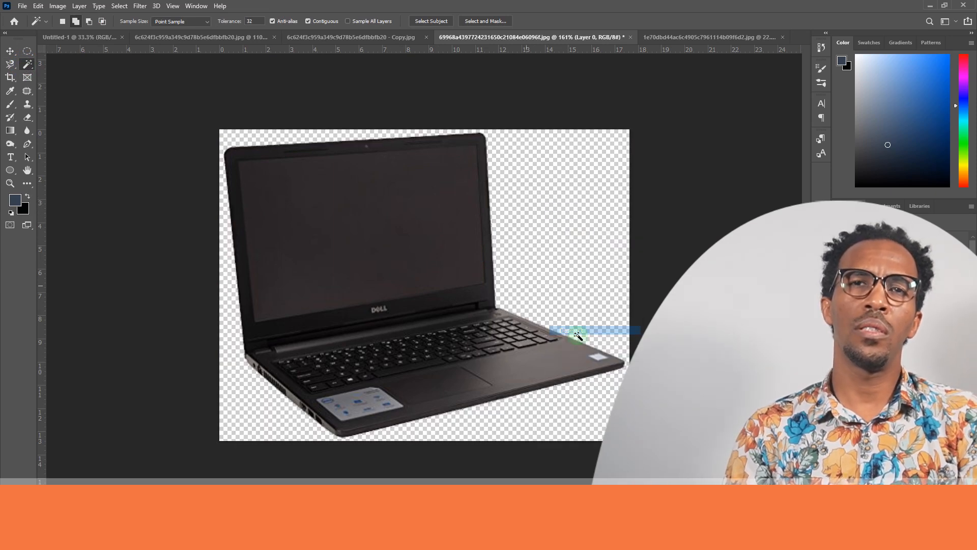
# Copy the laptop cutout into the blank Untitled-1 document with the Move tool.
pyautogui.click(10, 52)
pyautogui.moveTo(350, 226); pyautogui.dragTo(338, 43)
pyautogui.moveTo(173, 44); pyautogui.dragTo(84, 42)
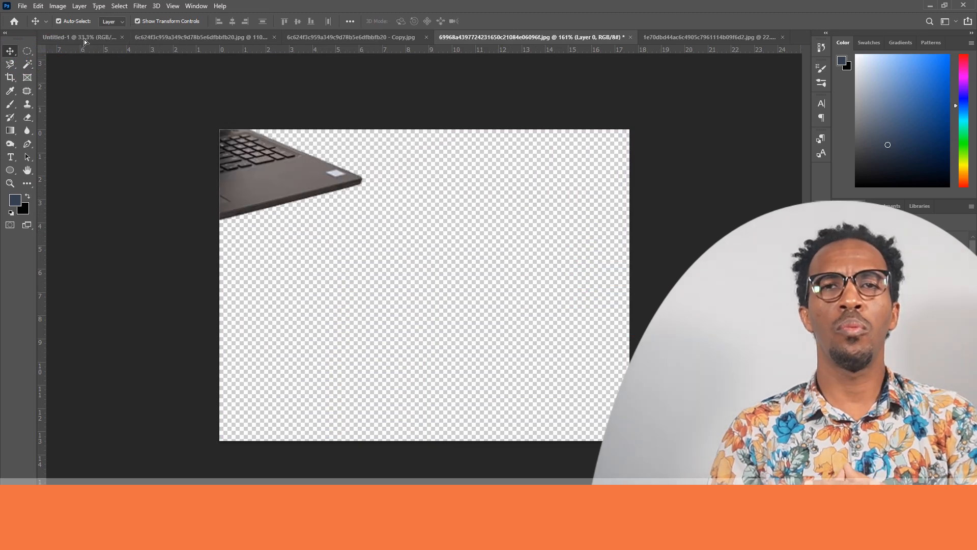
pyautogui.click(84, 39)
pyautogui.moveTo(260, 233); pyautogui.dragTo(273, 229)
# Enlarge the laptop proportionally to roughly two-thirds of the canvas width, position it near the canvas center, and apply the transform.
pyautogui.moveTo(303, 197); pyautogui.dragTo(420, 104)
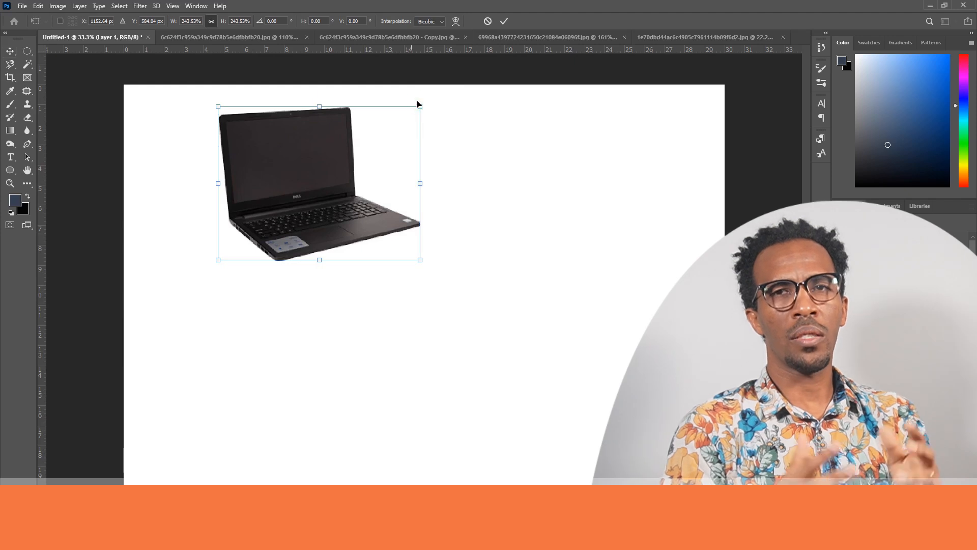
pyautogui.moveTo(422, 262); pyautogui.dragTo(626, 430)
pyautogui.moveTo(411, 268); pyautogui.dragTo(425, 339)
pyautogui.doubleClick(425, 325)
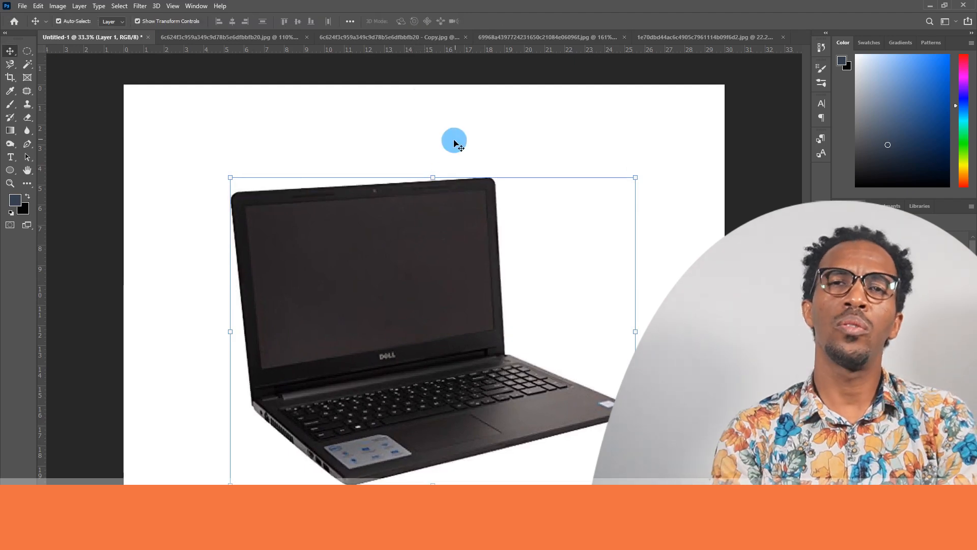
pyautogui.click(352, 141)
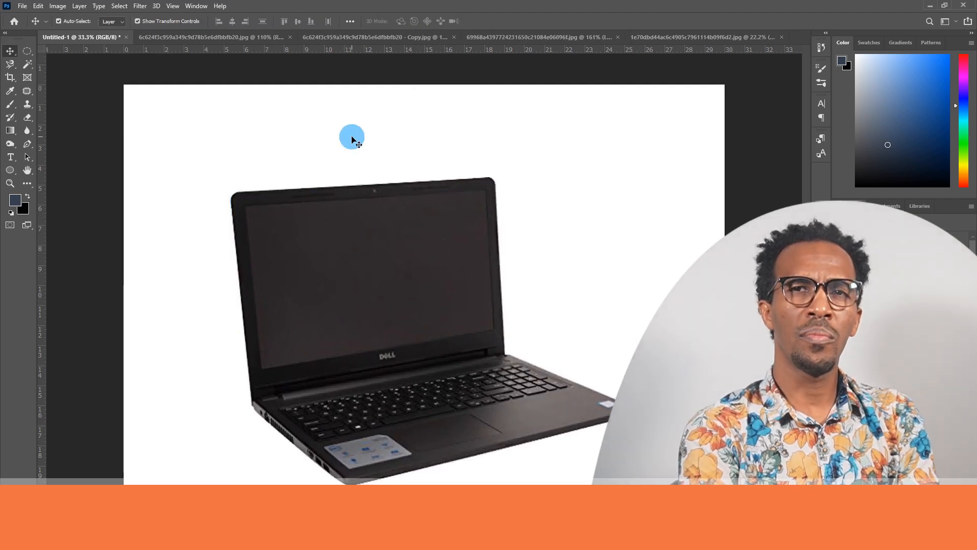
# Convert the woman photo's background to Layer 0 and select its light backdrop with the Magic Wand.
pyautogui.click(560, 36)
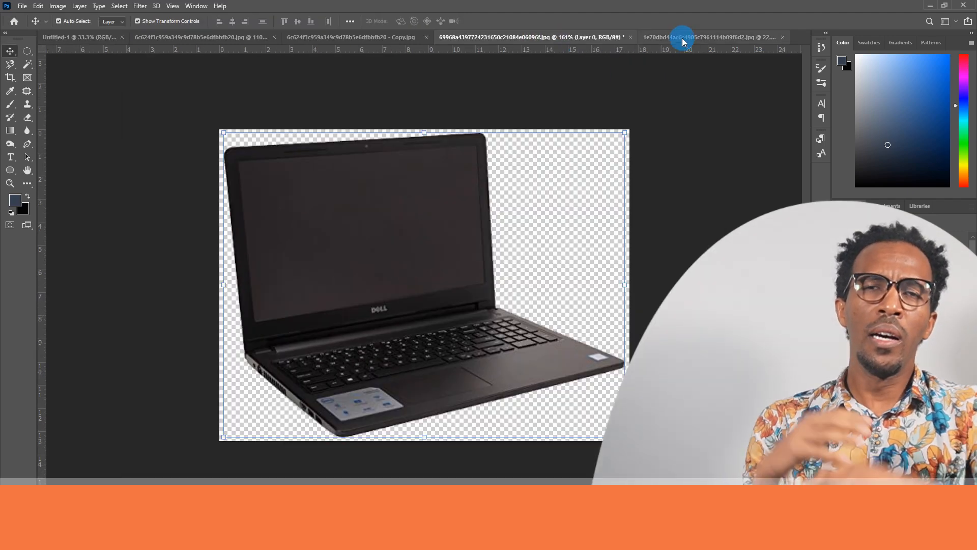
pyautogui.click(683, 38)
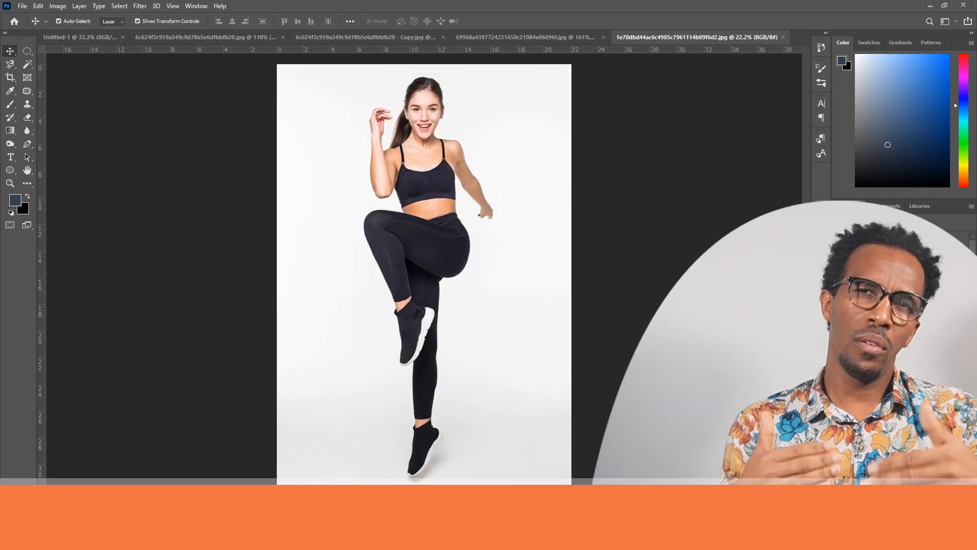
pyautogui.hotkey('ctrl', 'shift', 'n')
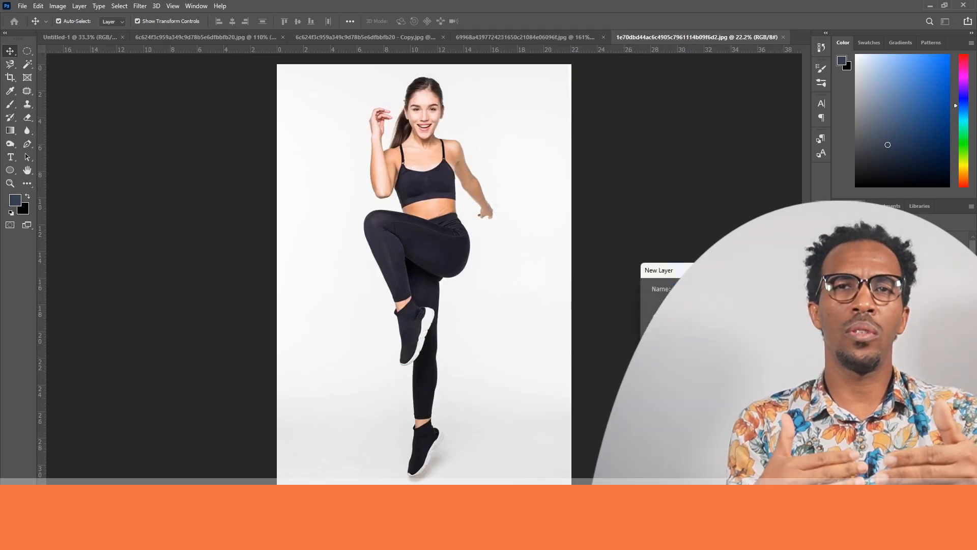
pyautogui.press('Return')
pyautogui.click(457, 158)
pyautogui.click(27, 66)
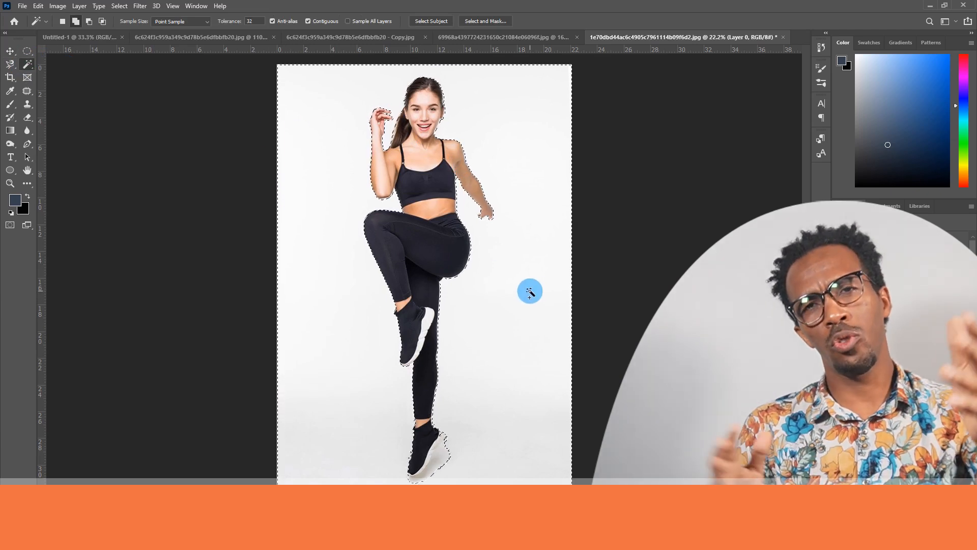
# Refine the backdrop selection around the woman's lower shoe by adding the shadow areas with the Magic Wand.
pyautogui.click(434, 457)
pyautogui.click(435, 470)
pyautogui.click(431, 472)
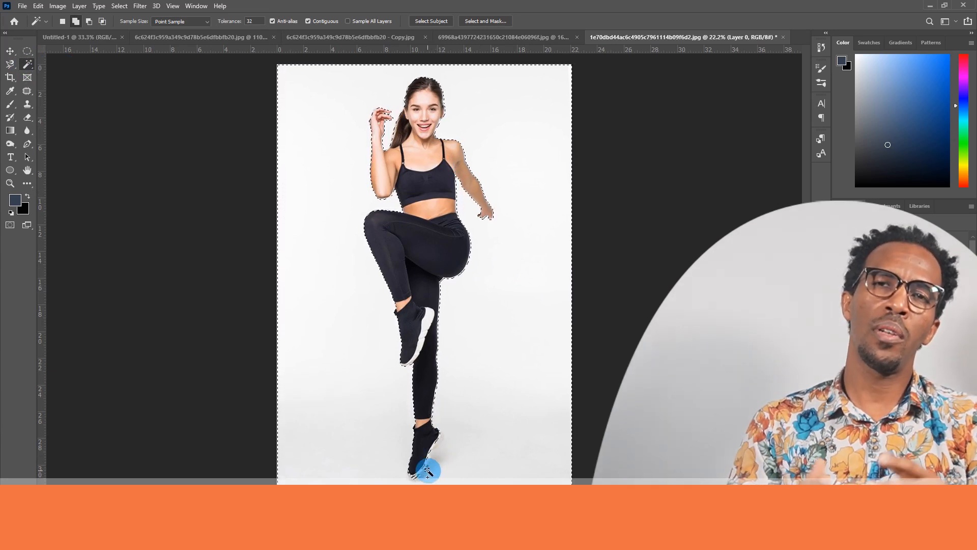
# With the Magnetic Lasso set to add to the selection, trace the outer sole edge of the woman's lower shoe from heel toward toe.
pyautogui.scroll(4, 429, 472)
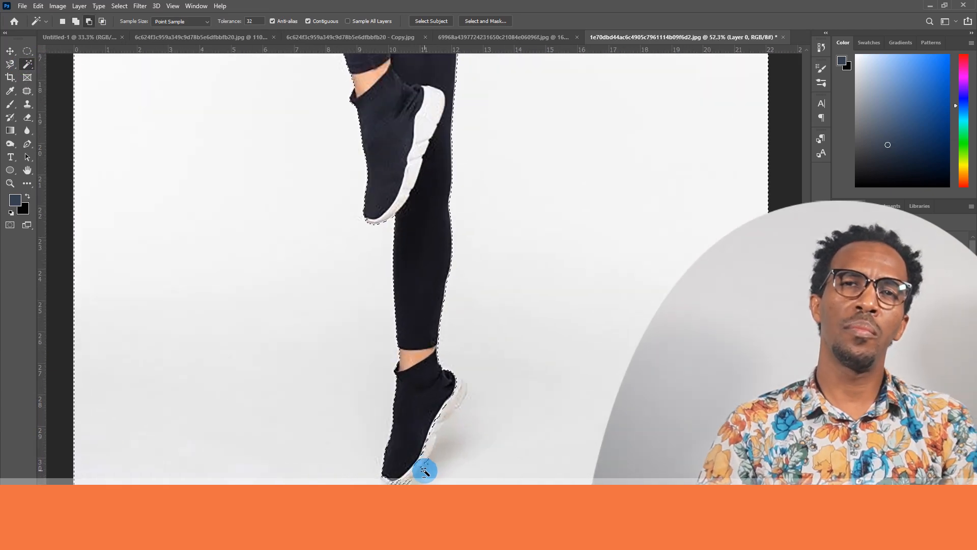
pyautogui.scroll(3, 425, 471)
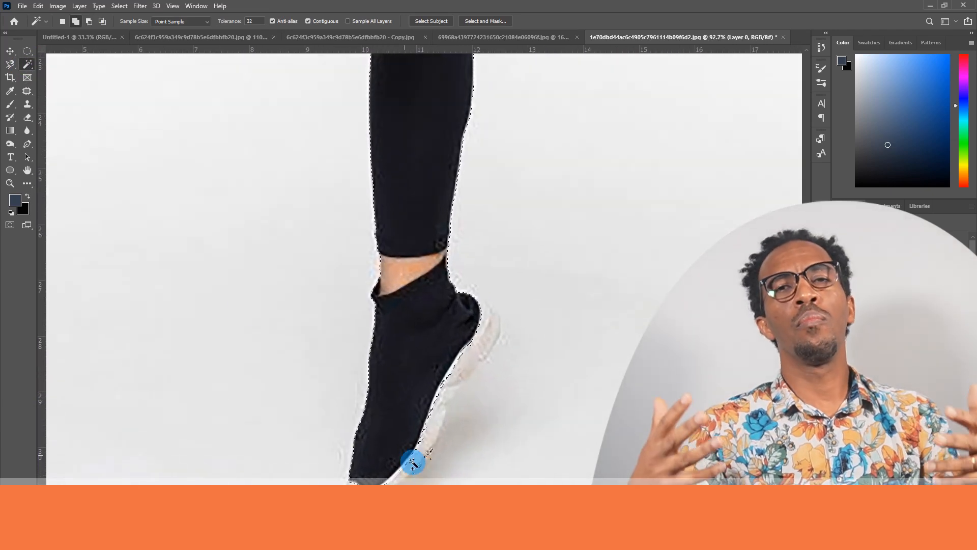
pyautogui.moveTo(8, 70); pyautogui.dragTo(39, 82)
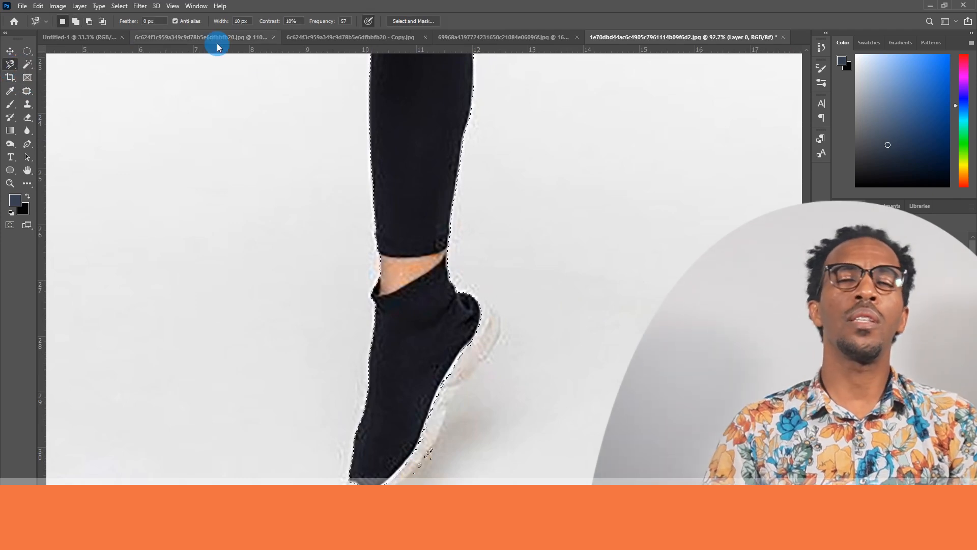
pyautogui.click(76, 21)
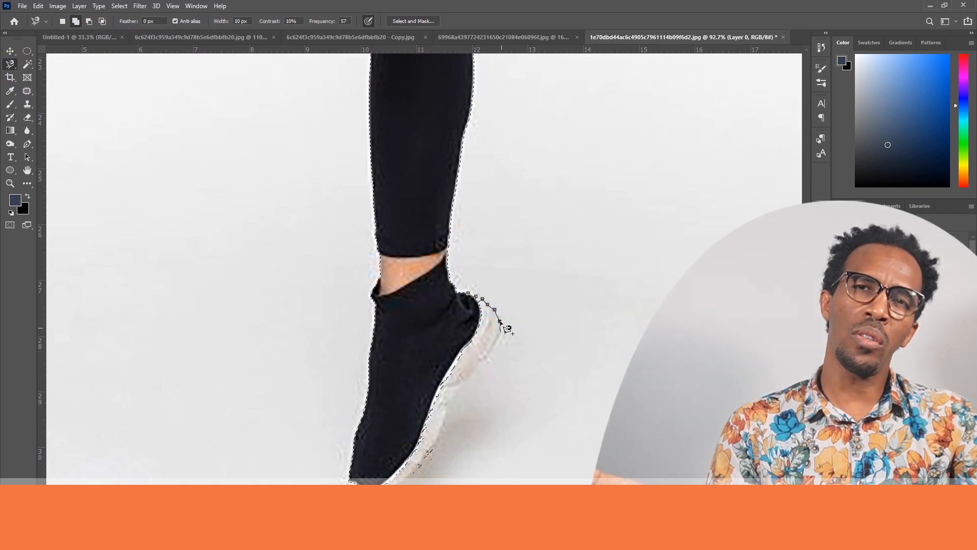
pyautogui.click(497, 339)
pyautogui.click(484, 362)
pyautogui.click(471, 378)
pyautogui.click(460, 389)
pyautogui.click(454, 403)
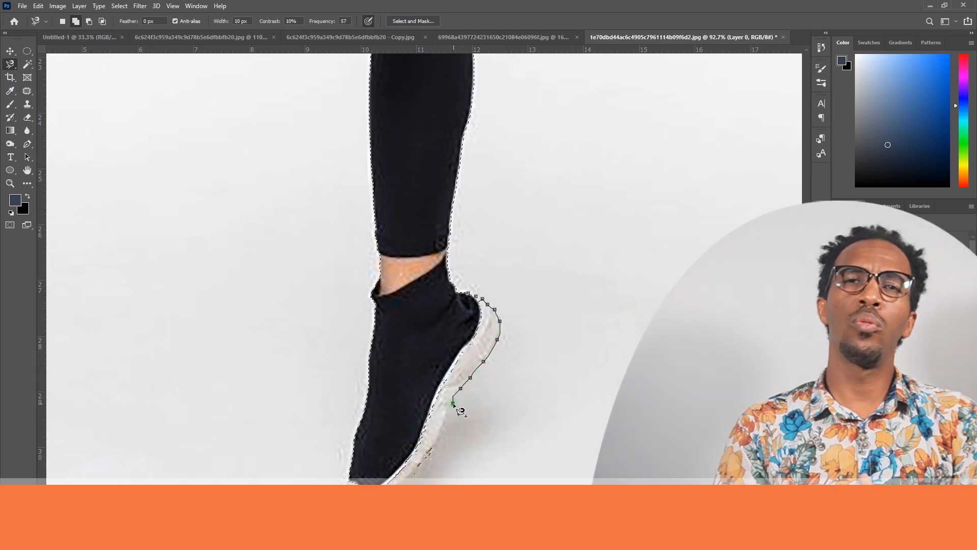
pyautogui.click(442, 431)
pyautogui.moveTo(432, 447)
pyautogui.mouseDown()
pyautogui.moveTo(457, 371)
pyautogui.moveTo(459, 306)
pyautogui.mouseUp()
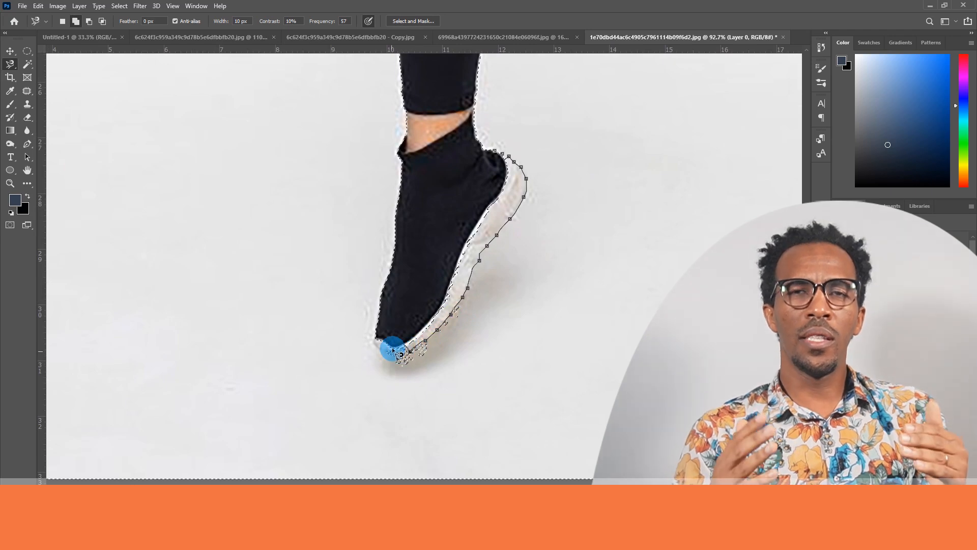
# Continue the Magnetic Lasso outline around the shoe's toe and close it through the black upper, adding the enclosed area to the selection.
pyautogui.click(406, 354)
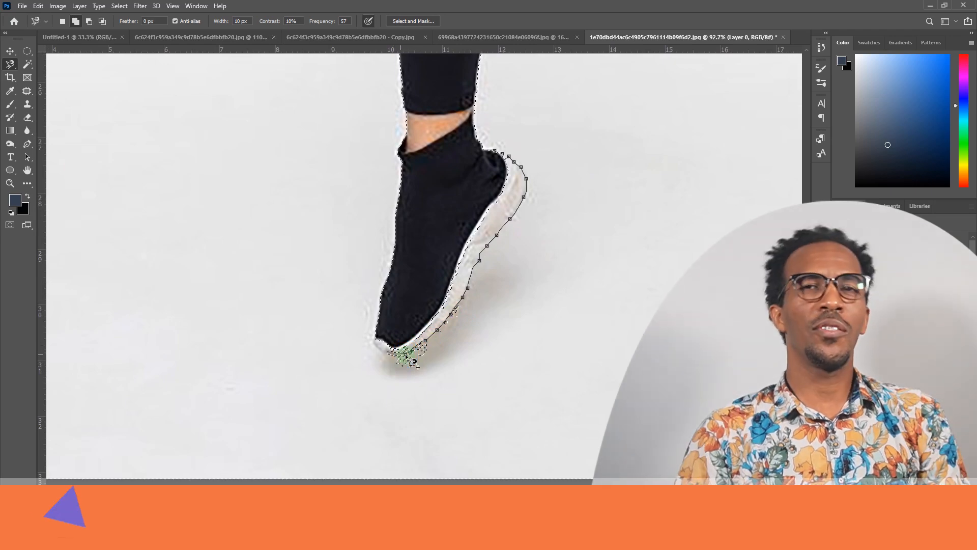
pyautogui.click(394, 356)
pyautogui.click(384, 351)
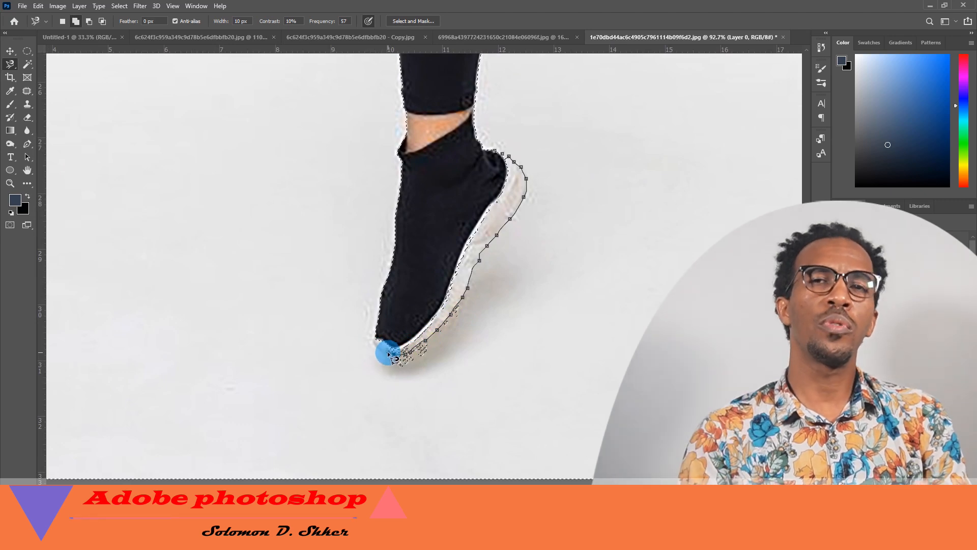
pyautogui.click(384, 349)
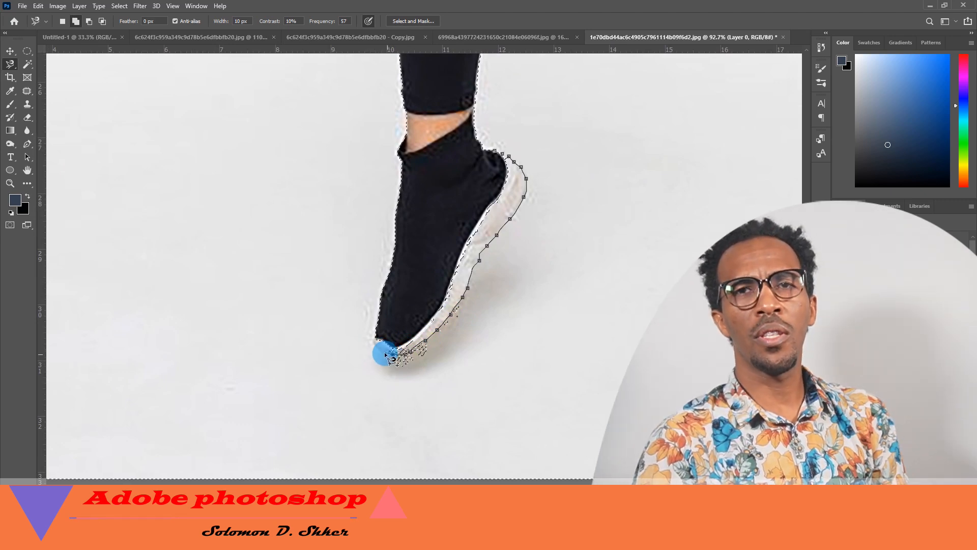
pyautogui.click(375, 343)
pyautogui.click(402, 314)
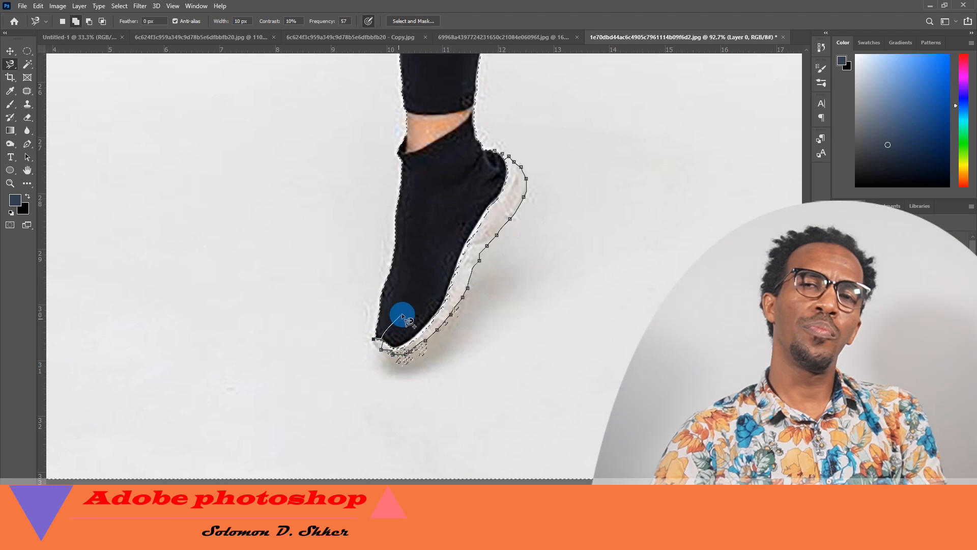
pyautogui.doubleClick(402, 313)
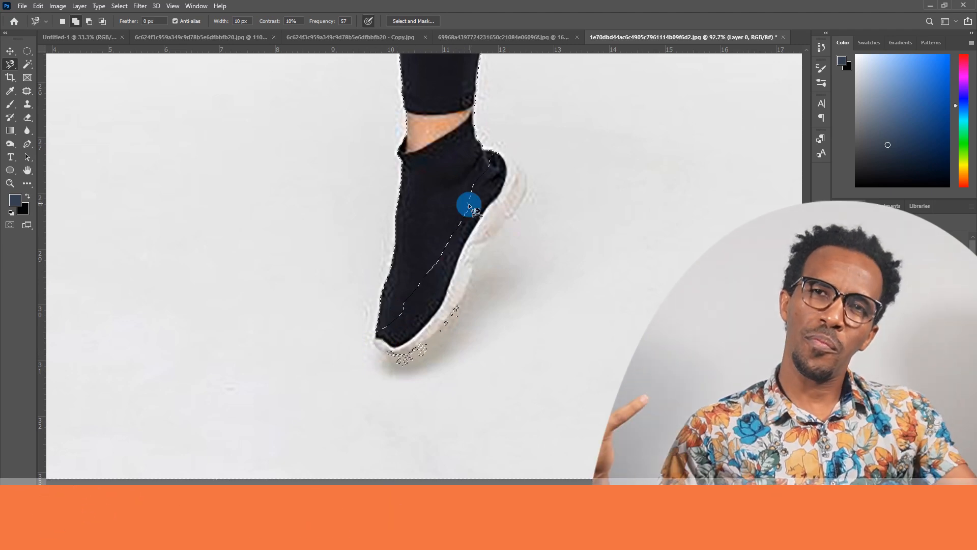
# Retrace the lower shoe's sole from heel to toe with the Magnetic Lasso set to subtract from the selection.
pyautogui.click(462, 137)
pyautogui.click(477, 137)
pyautogui.moveTo(532, 178)
pyautogui.mouseDown()
pyautogui.moveTo(477, 264)
pyautogui.moveTo(465, 305)
pyautogui.moveTo(407, 332)
pyautogui.moveTo(424, 334)
pyautogui.mouseUp()
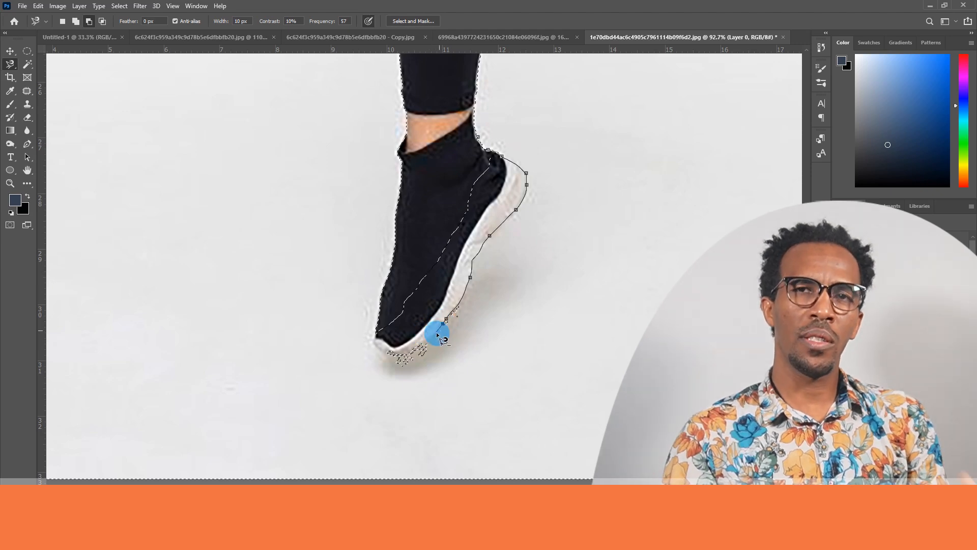
pyautogui.moveTo(407, 350)
pyautogui.mouseDown()
pyautogui.moveTo(399, 350)
pyautogui.moveTo(408, 357)
pyautogui.mouseUp()
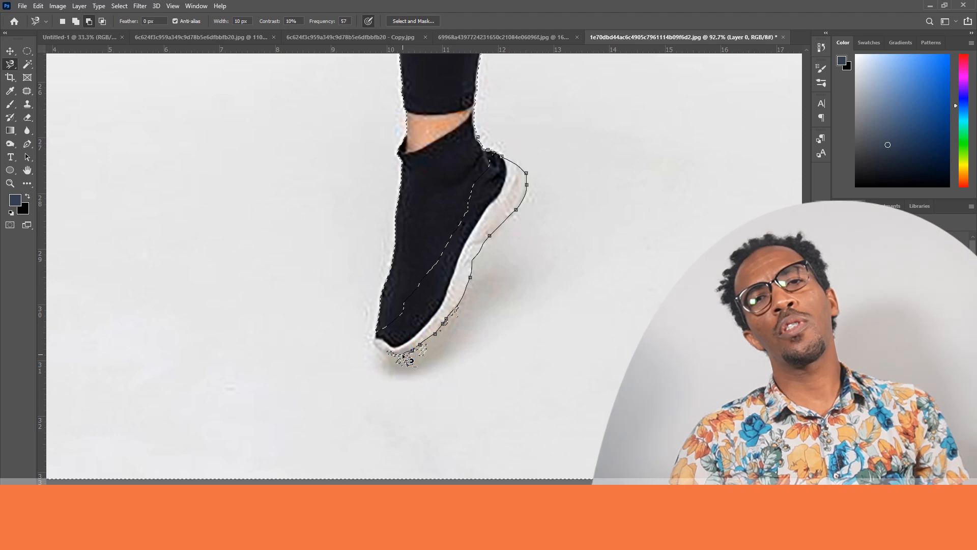
# Subtract the lower shoe's white sole from the background selection with the Magnetic Lasso, closing the outline through the black upper.
pyautogui.click(389, 354)
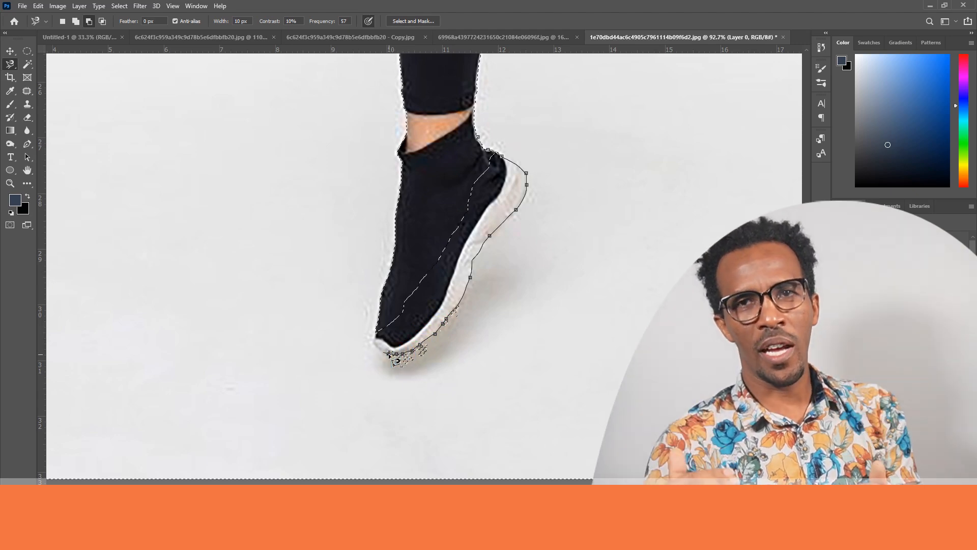
pyautogui.moveTo(382, 351); pyautogui.dragTo(375, 345)
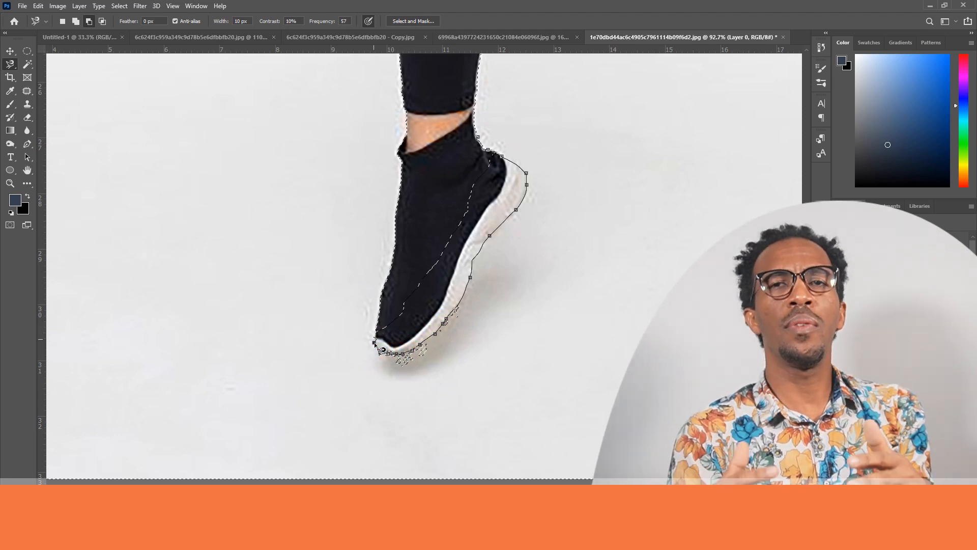
pyautogui.moveTo(387, 310); pyautogui.dragTo(448, 195)
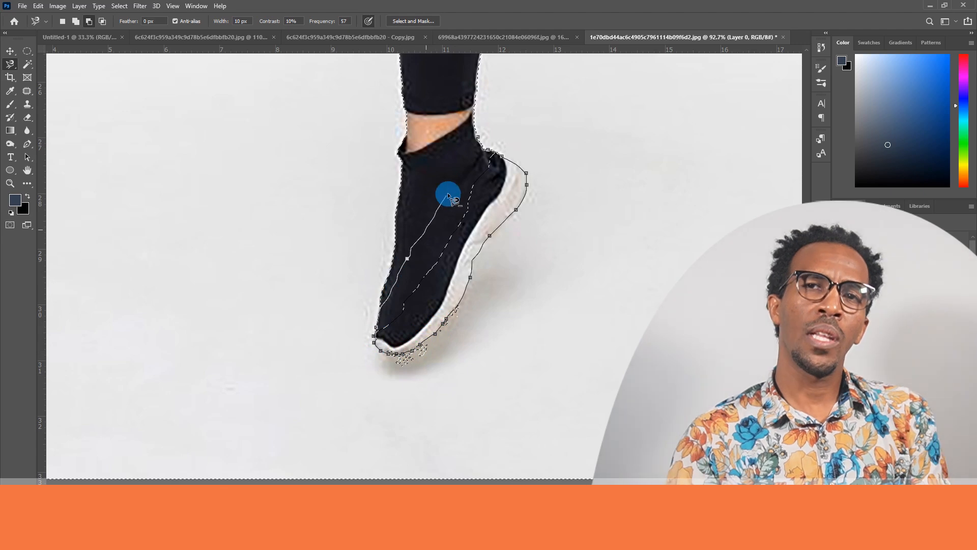
pyautogui.click(458, 166)
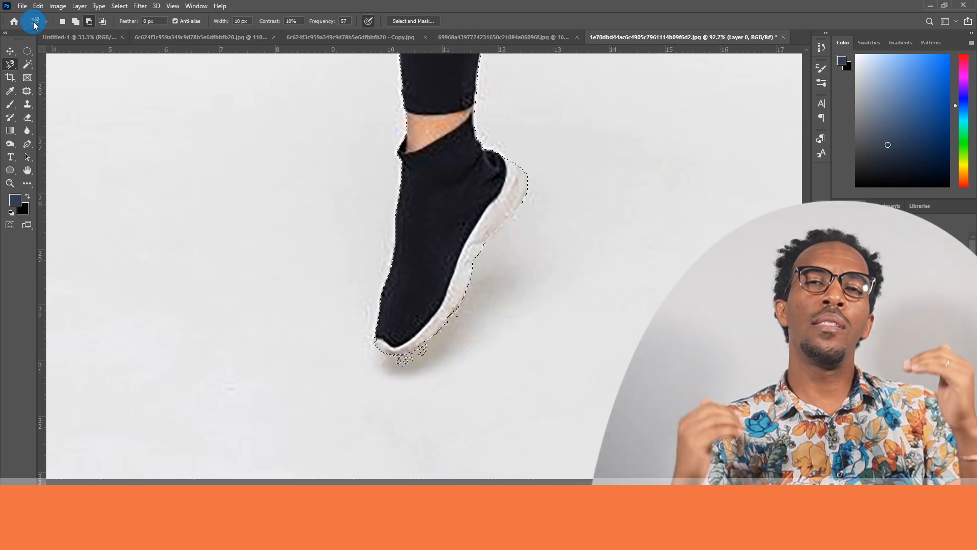
# Add the stray shadow patches beneath the lower shoe's toe to the background selection with the Magnetic Lasso in add mode.
pyautogui.click(79, 23)
pyautogui.click(369, 388)
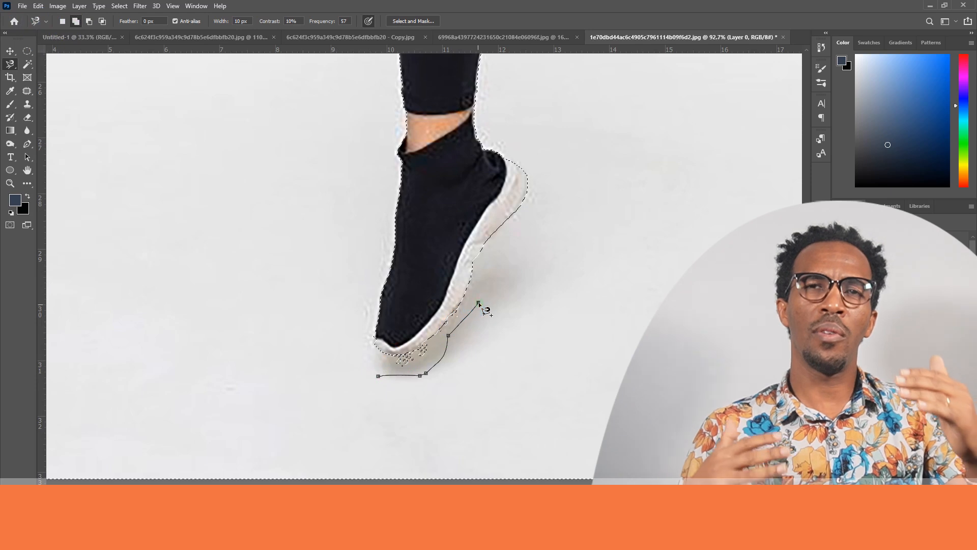
pyautogui.click(448, 323)
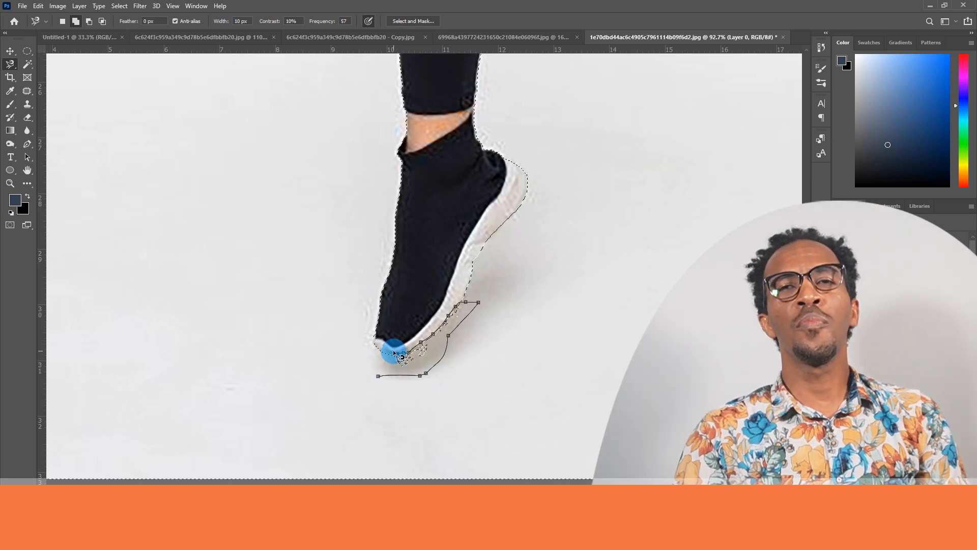
pyautogui.click(376, 370)
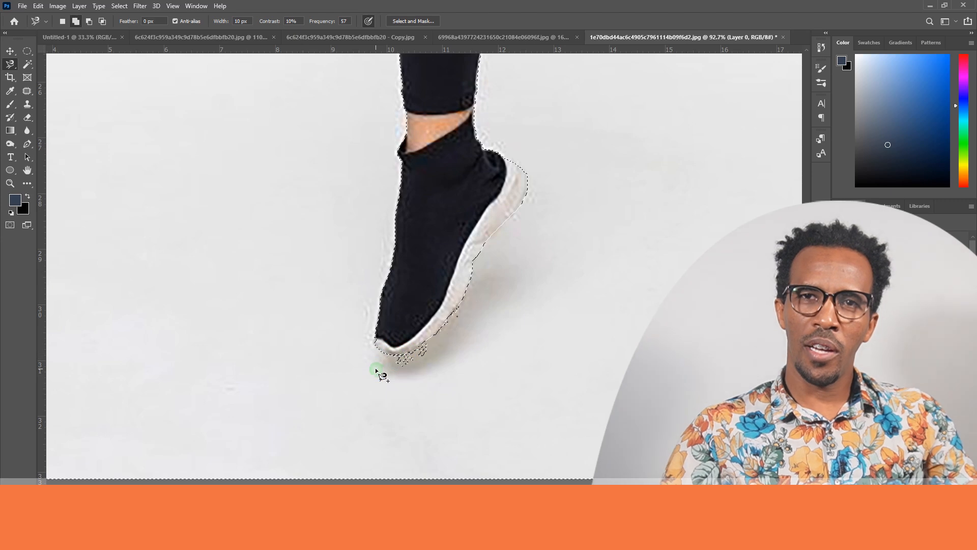
pyautogui.moveTo(376, 370)
pyautogui.mouseDown()
pyautogui.moveTo(509, 295)
pyautogui.moveTo(570, 196)
pyautogui.mouseUp()
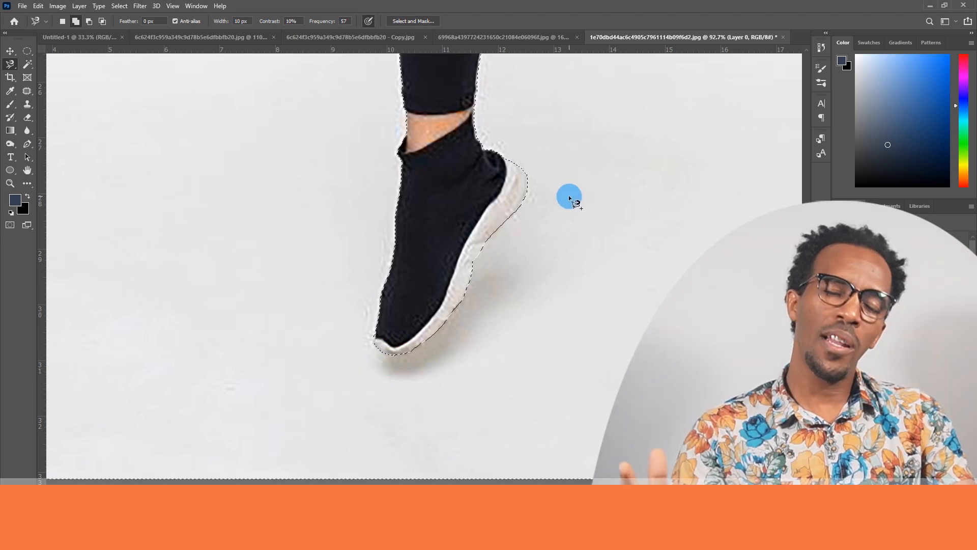
# Feather the background selection around the woman with a radius of 1 pixel.
pyautogui.scroll(-4, 565, 204)
pyautogui.scroll(-3, 568, 234)
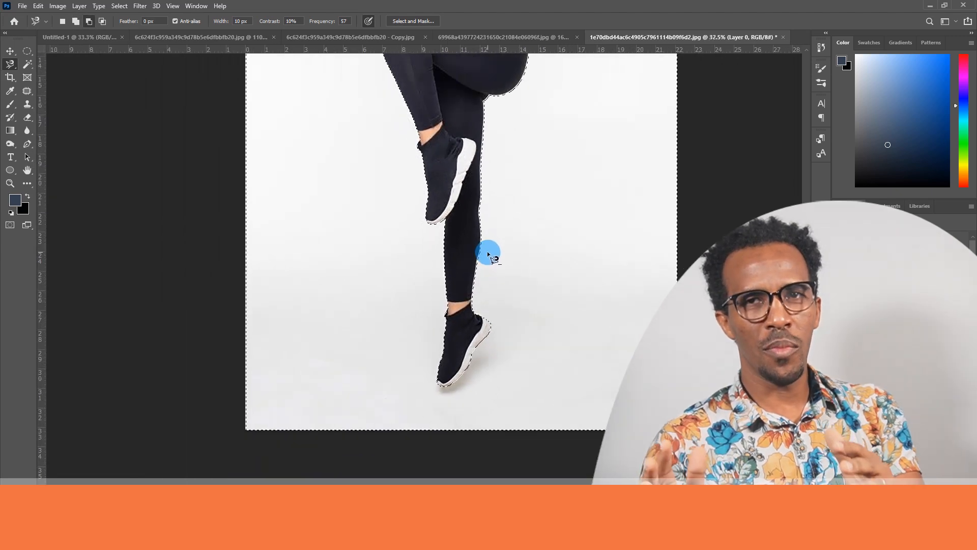
pyautogui.scroll(-2, 488, 251)
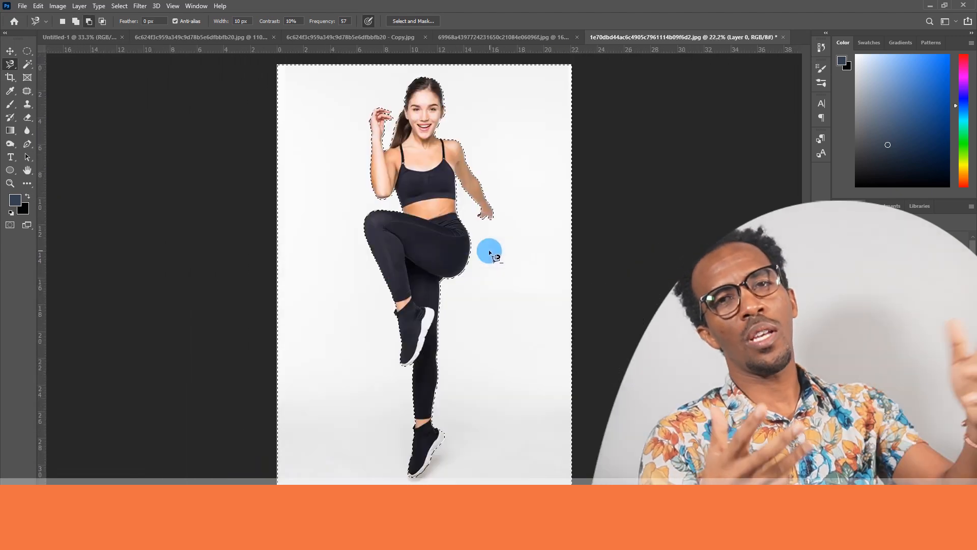
pyautogui.rightClick(500, 147)
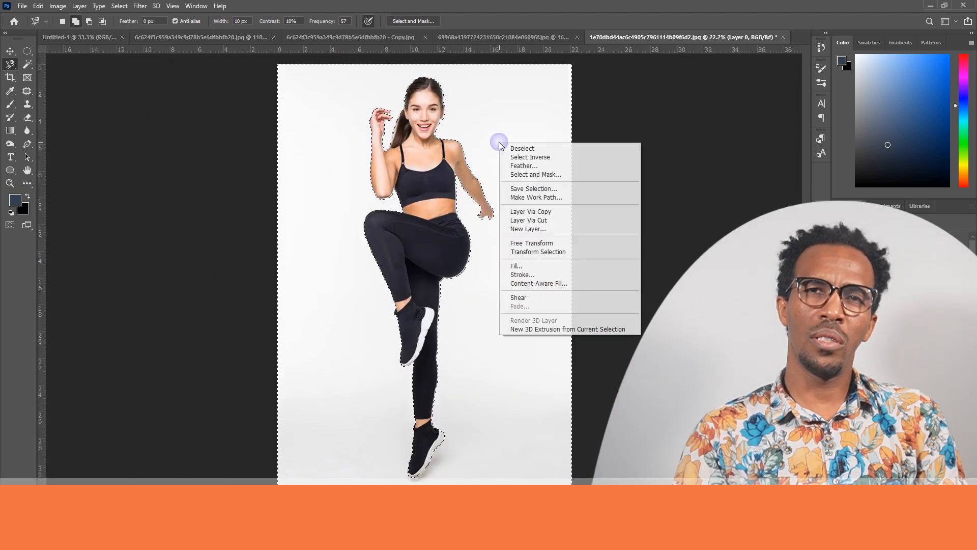
pyautogui.click(539, 166)
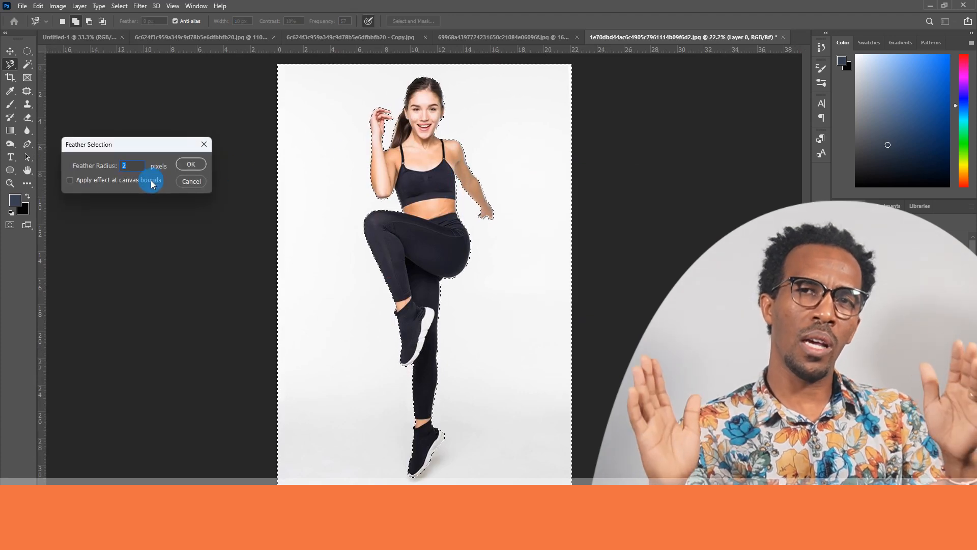
pyautogui.write('1')
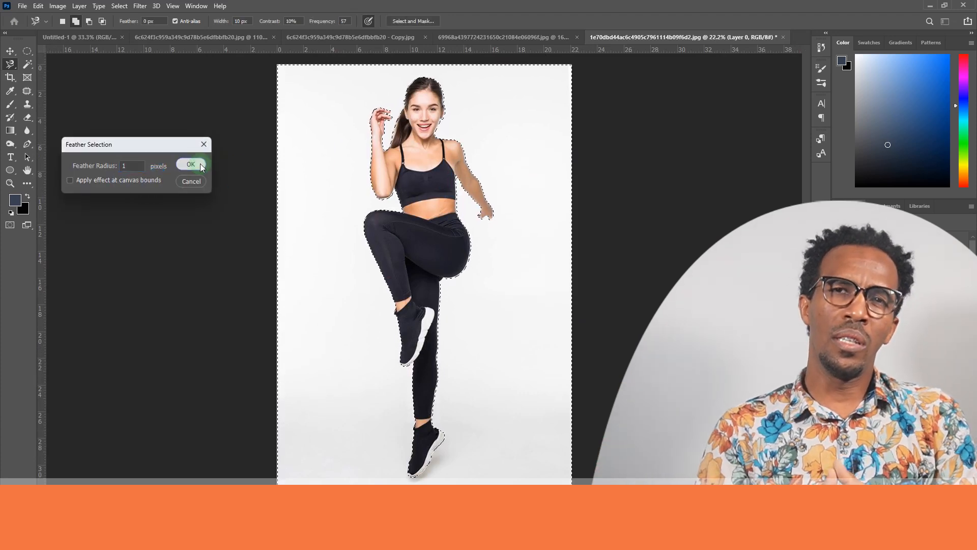
pyautogui.click(200, 164)
# Delete the selected background around the woman and clear the selection.
pyautogui.press('Delete')
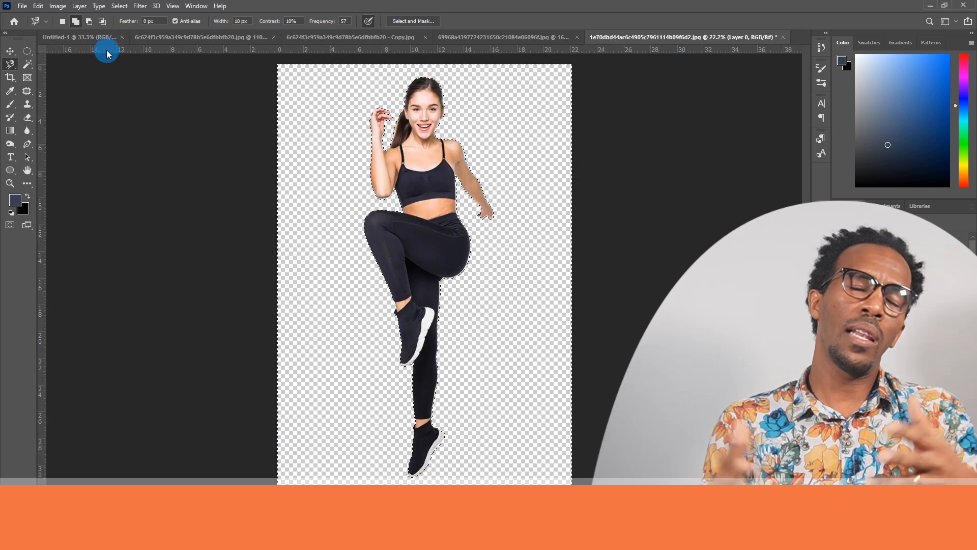
pyautogui.rightClick(423, 197)
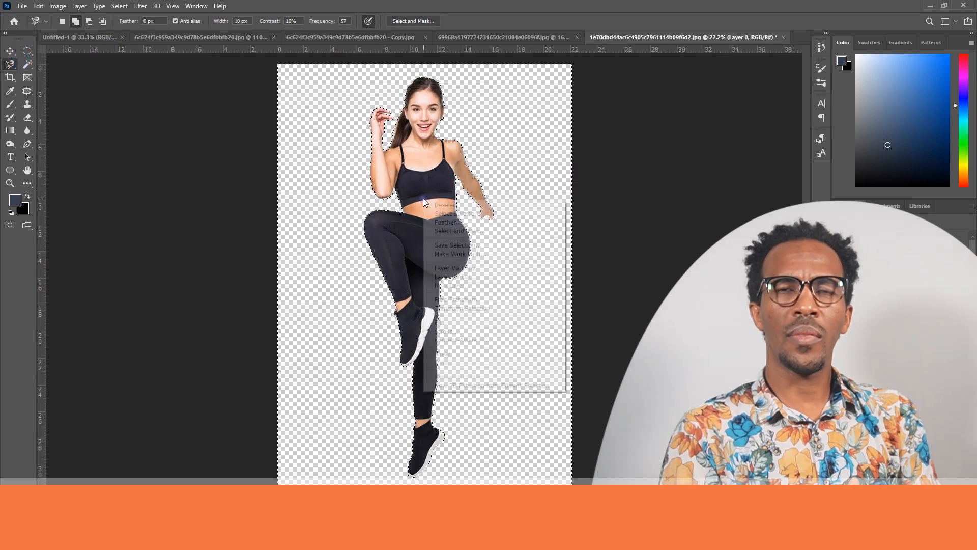
pyautogui.click(462, 206)
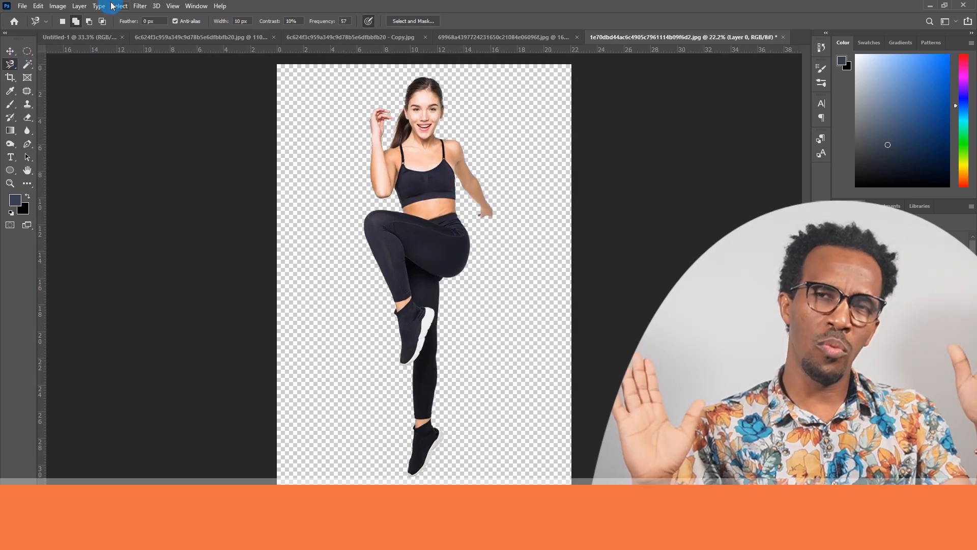
# Check the image size of the woman's photo.
pyautogui.click(58, 6)
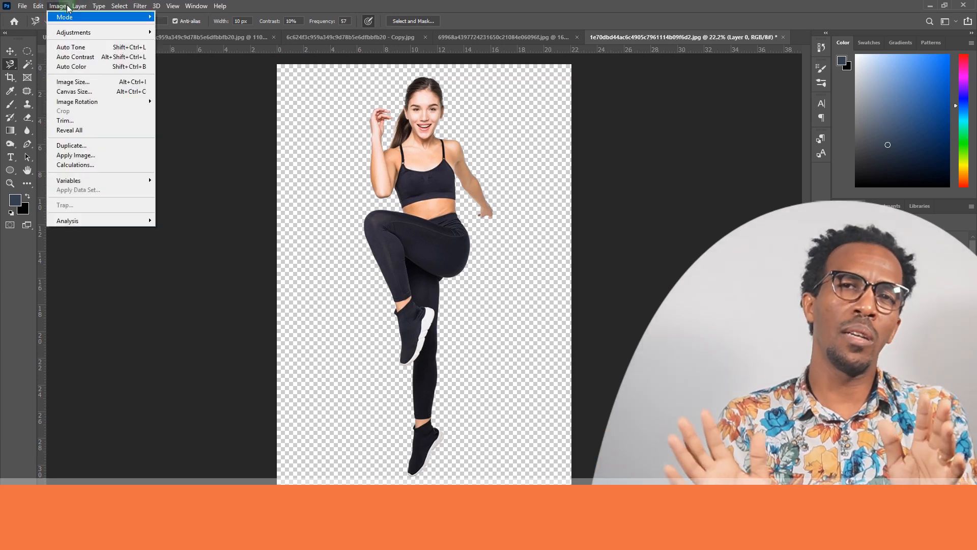
pyautogui.click(91, 84)
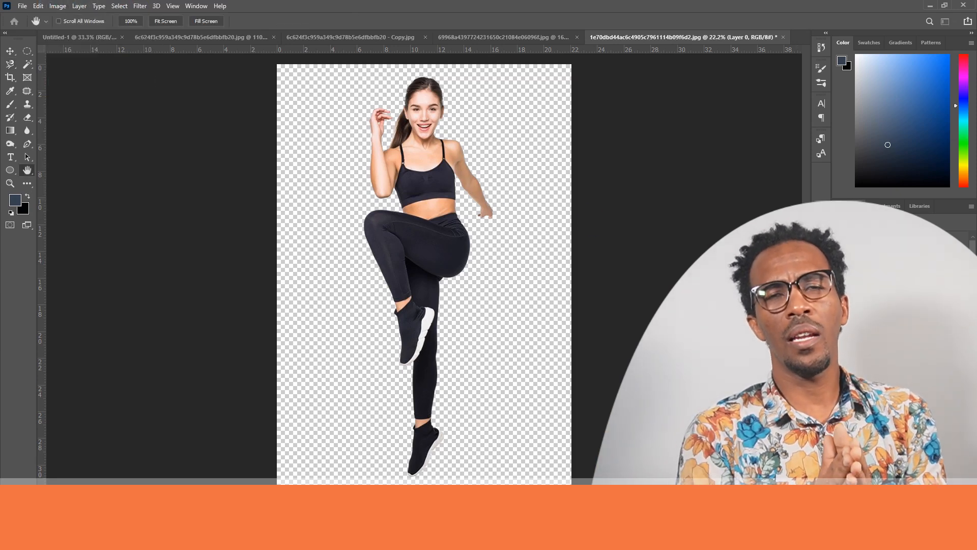
pyautogui.moveTo(615, 163); pyautogui.dragTo(636, 189)
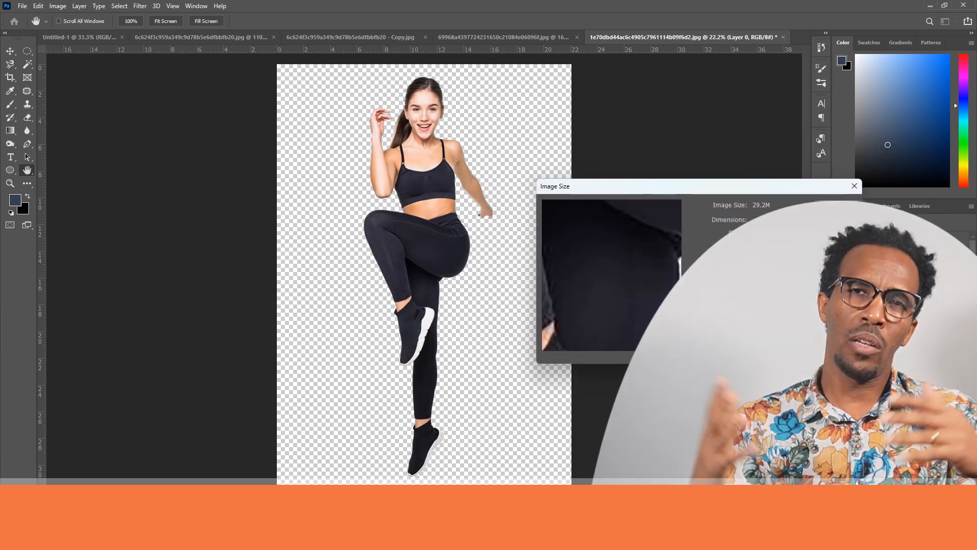
pyautogui.click(816, 350)
# Move the woman cutout into the Untitled-1 document, over the laptop.
pyautogui.click(11, 52)
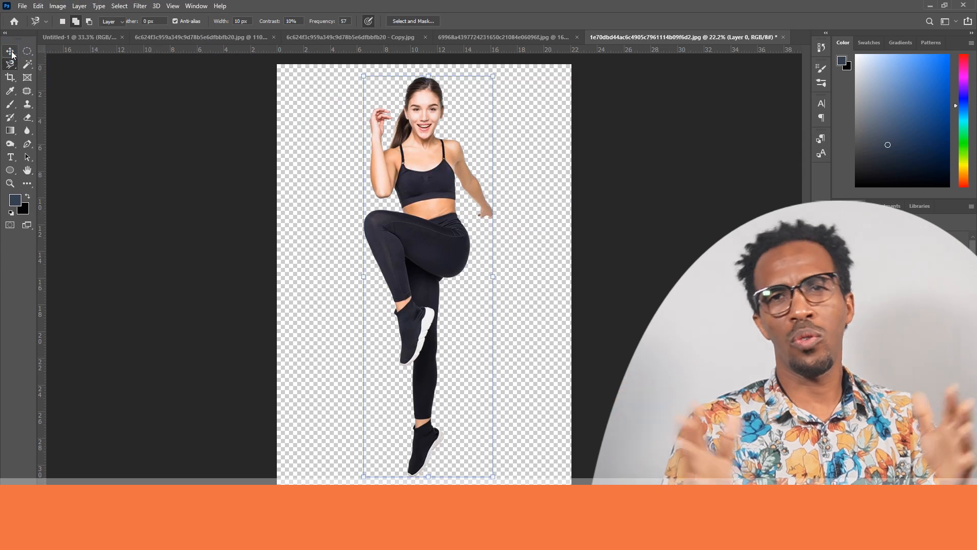
pyautogui.moveTo(427, 161); pyautogui.dragTo(162, 61)
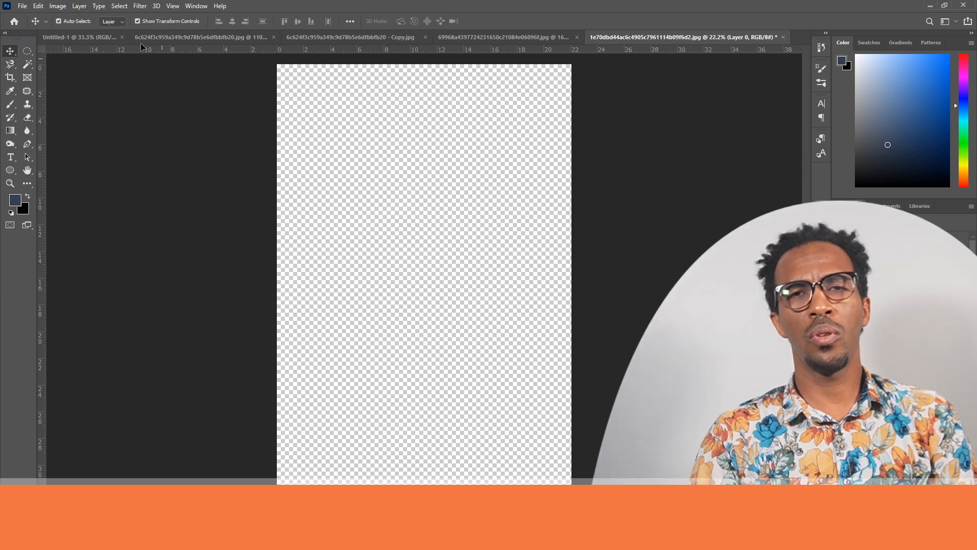
pyautogui.moveTo(89, 39); pyautogui.dragTo(407, 191)
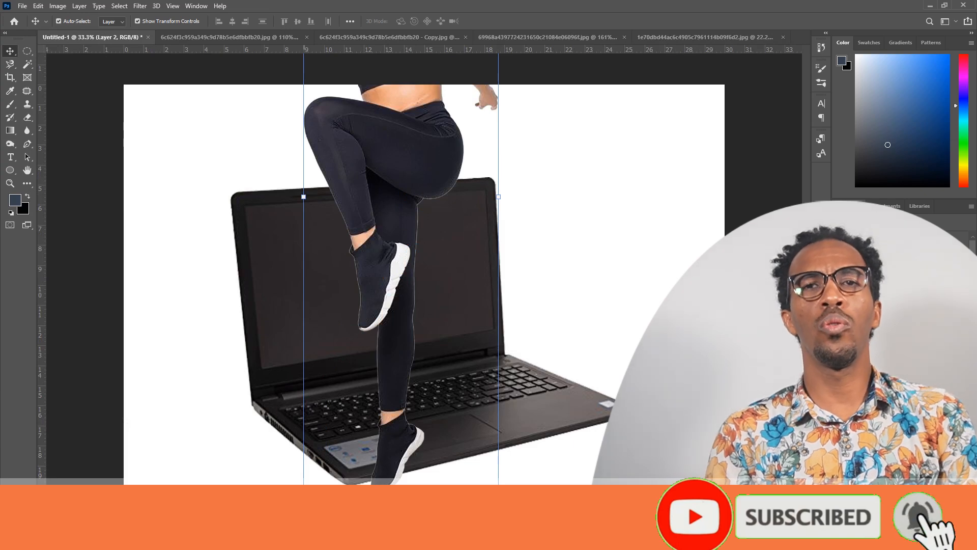
# Scale the woman proportionally to 54.39% with Free Transform so her whole figure fits on the canvas.
pyautogui.hotkey('ctrl', 't')
pyautogui.moveTo(304, 501); pyautogui.dragTo(347, 361)
pyautogui.moveTo(417, 190); pyautogui.dragTo(401, 270)
pyautogui.moveTo(336, 444); pyautogui.dragTo(383, 283)
pyautogui.moveTo(423, 163); pyautogui.dragTo(431, 252)
pyautogui.moveTo(374, 144); pyautogui.dragTo(356, 122)
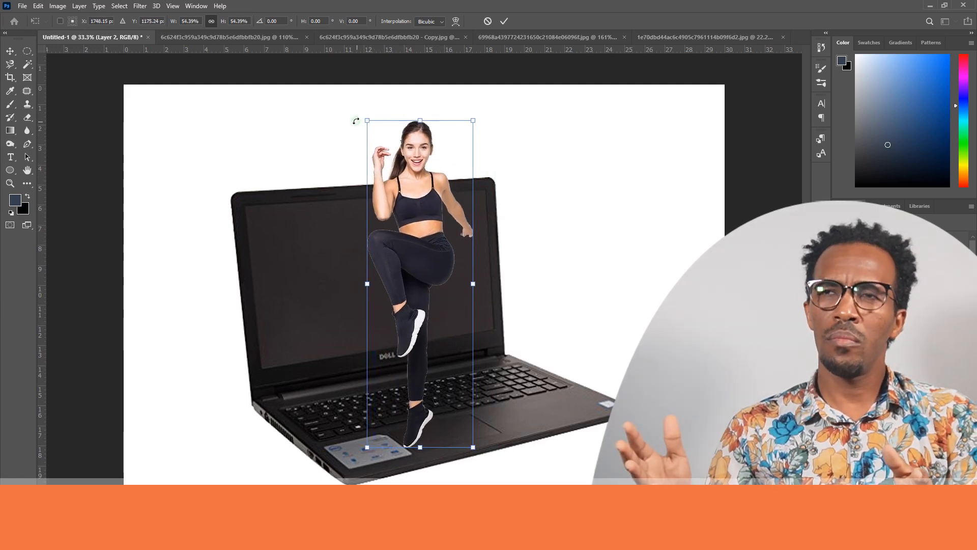
# Position the woman over the laptop with her standing foot on the palm-rest sticker, and commit the transform.
pyautogui.moveTo(425, 262); pyautogui.dragTo(380, 281)
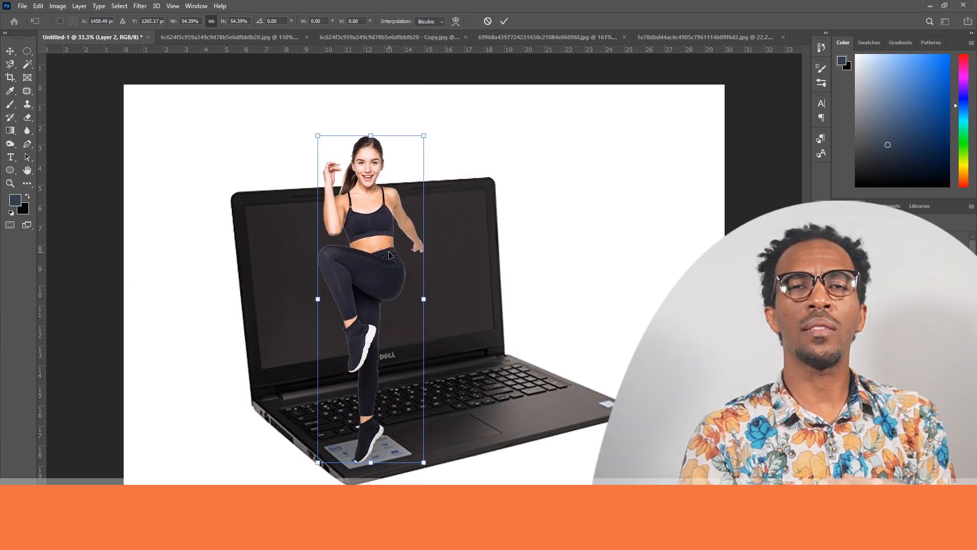
pyautogui.click(622, 190)
pyautogui.click(636, 187)
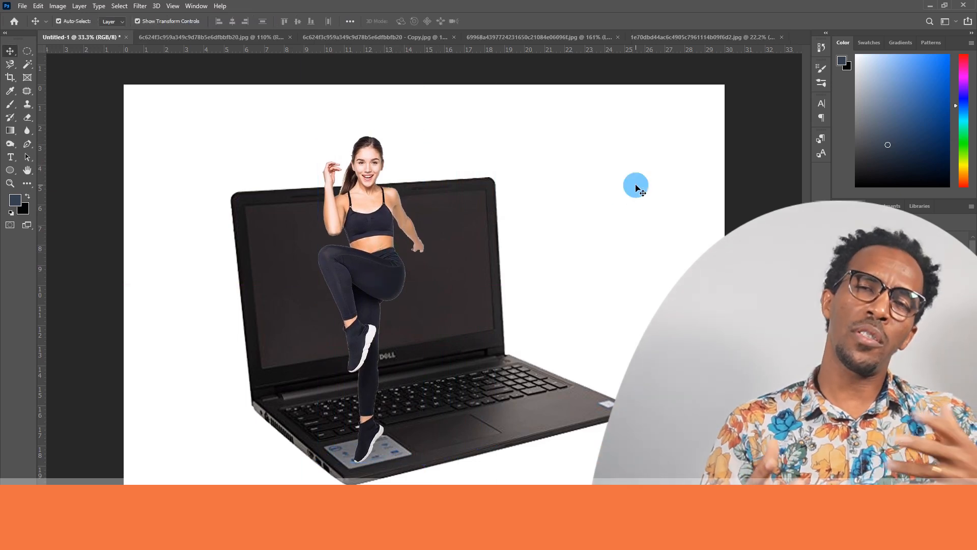
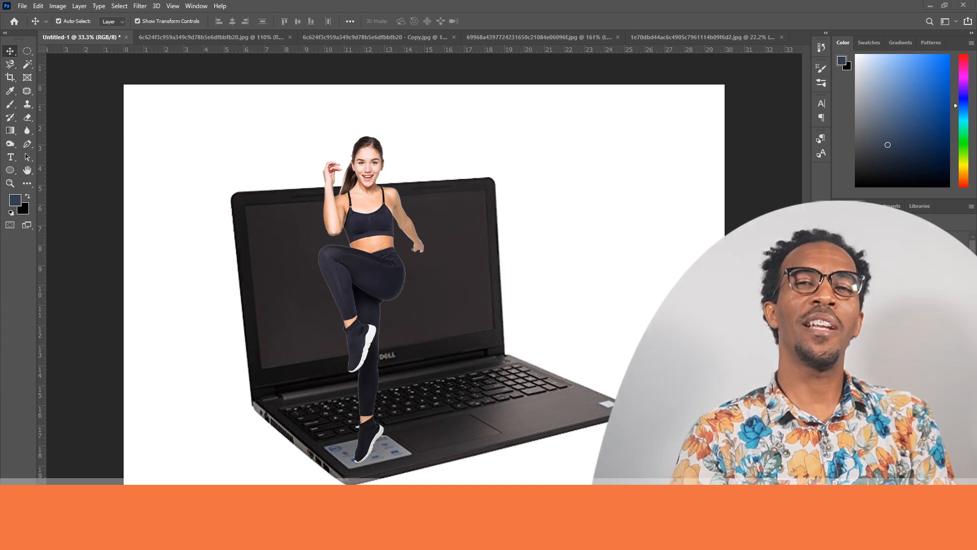
# Switch to Pinterest in the browser and look through the "tech wallpaper" results for a suitable image.
pyautogui.moveTo(1, 71); pyautogui.dragTo(702, 23)
pyautogui.doubleClick(765, 21)
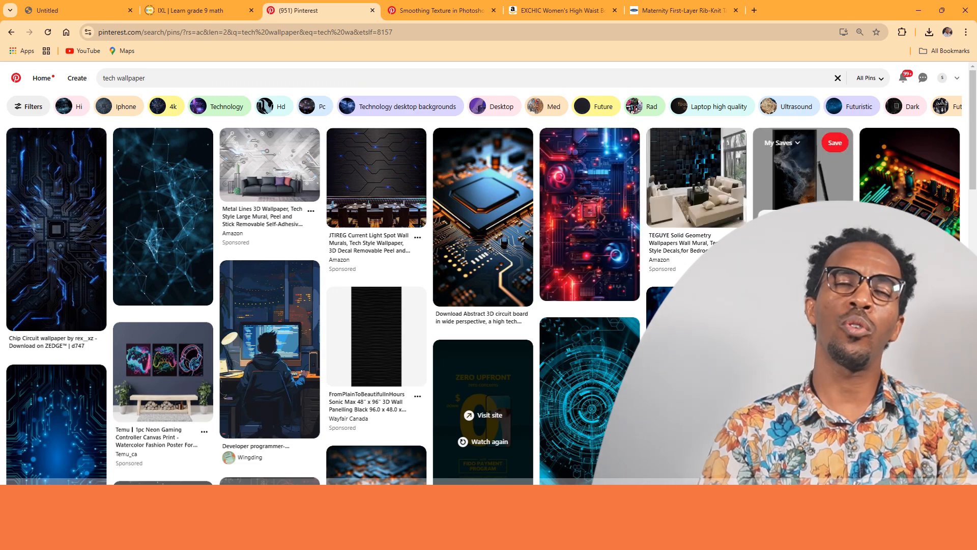
pyautogui.scroll(-6, 695, 257)
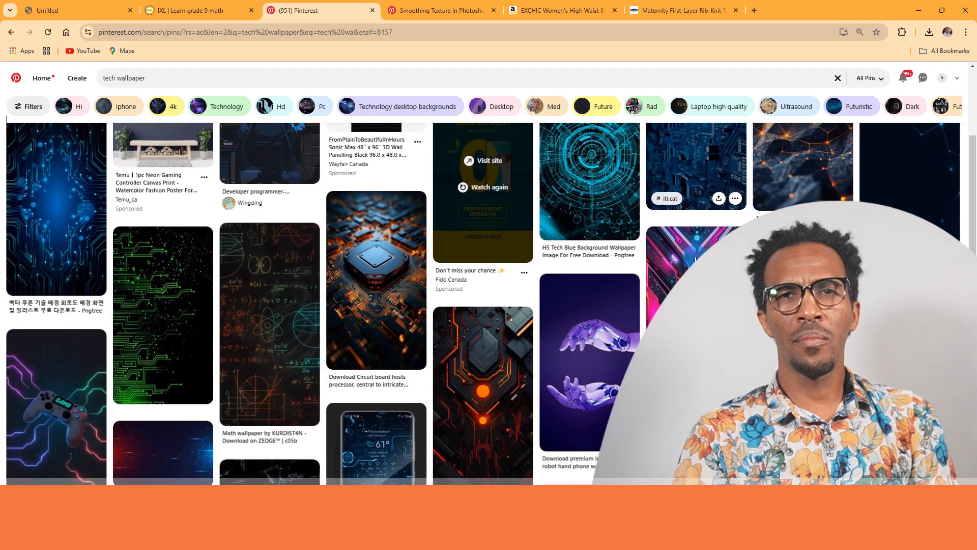
pyautogui.scroll(-2, 696, 257)
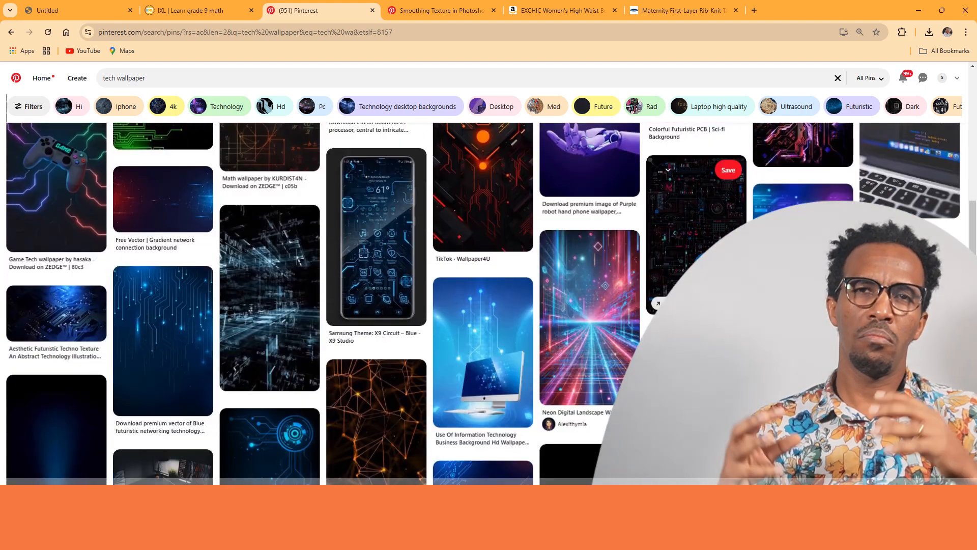
pyautogui.scroll(-3, 695, 258)
pyautogui.scroll(-3, 696, 258)
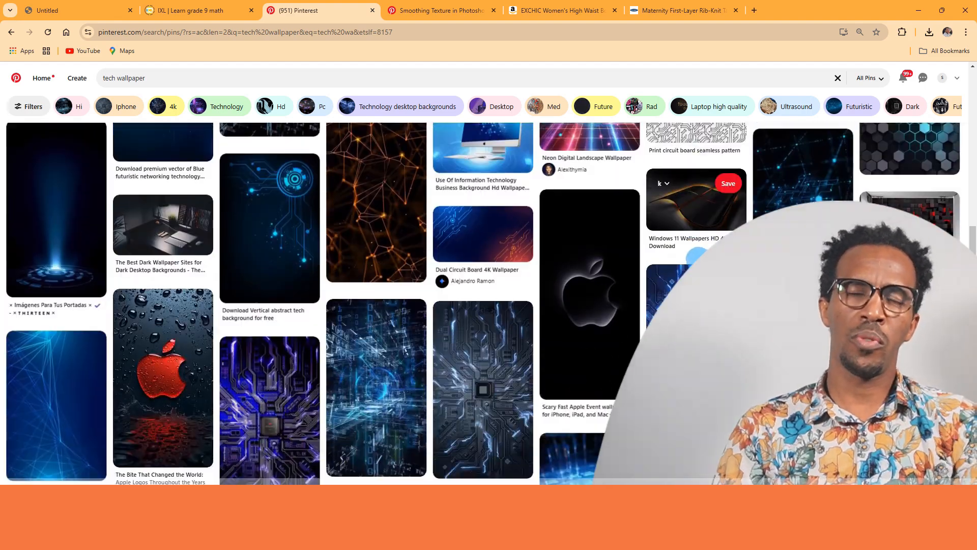
pyautogui.scroll(-3, 695, 258)
pyautogui.scroll(-3, 693, 257)
pyautogui.scroll(-2, 694, 257)
pyautogui.scroll(-3, 694, 257)
pyautogui.scroll(-2, 694, 258)
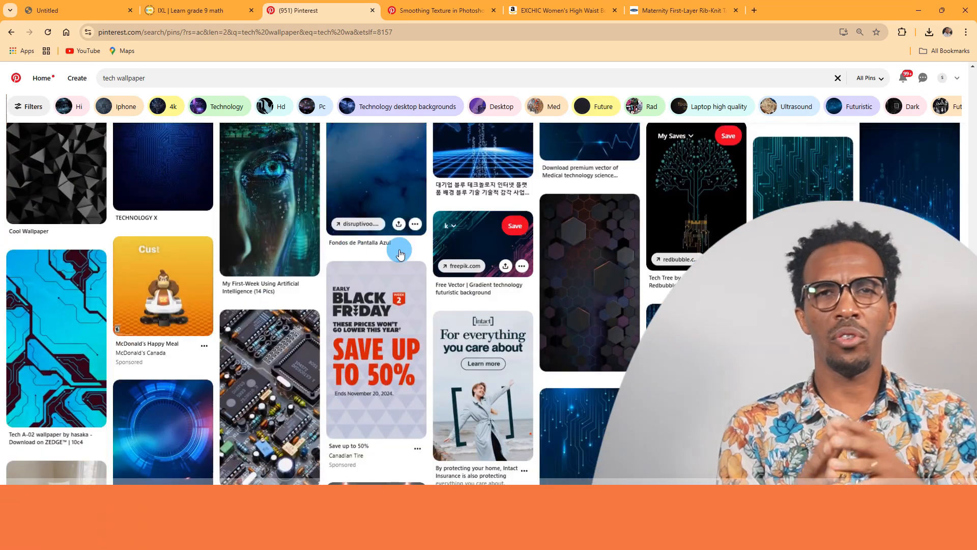
pyautogui.scroll(-10, 502, 173)
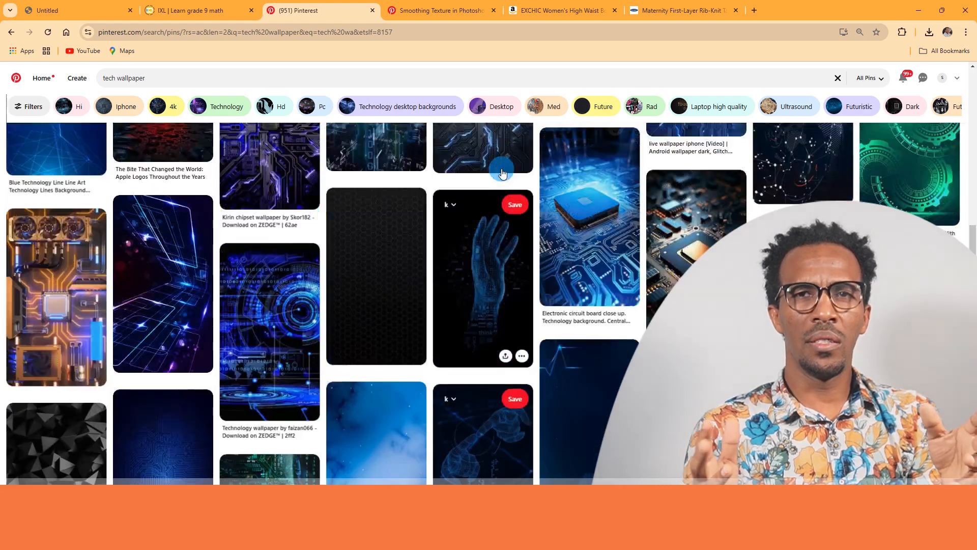
pyautogui.scroll(2, 502, 173)
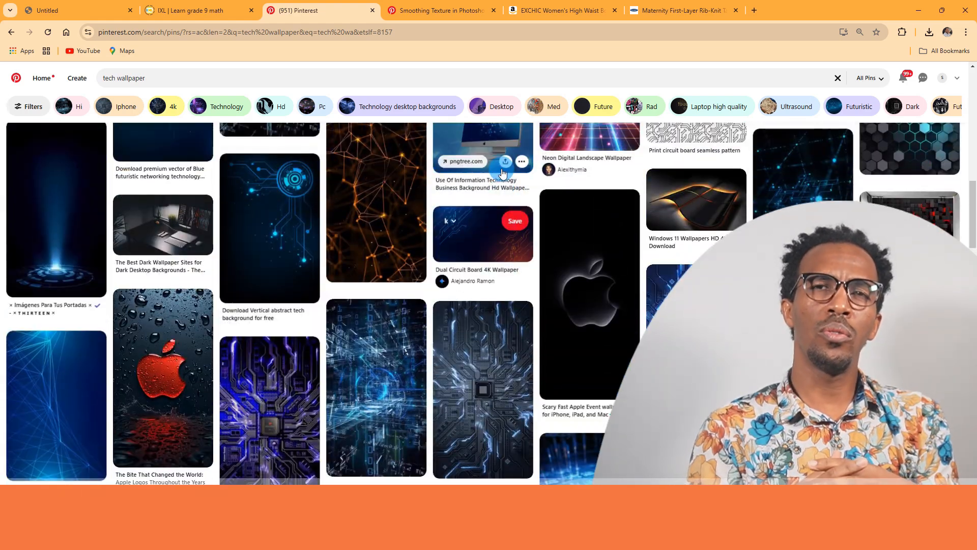
# Open the dark blue circuit-board pin with the central chip and save its image to the computer.
pyautogui.click(484, 380)
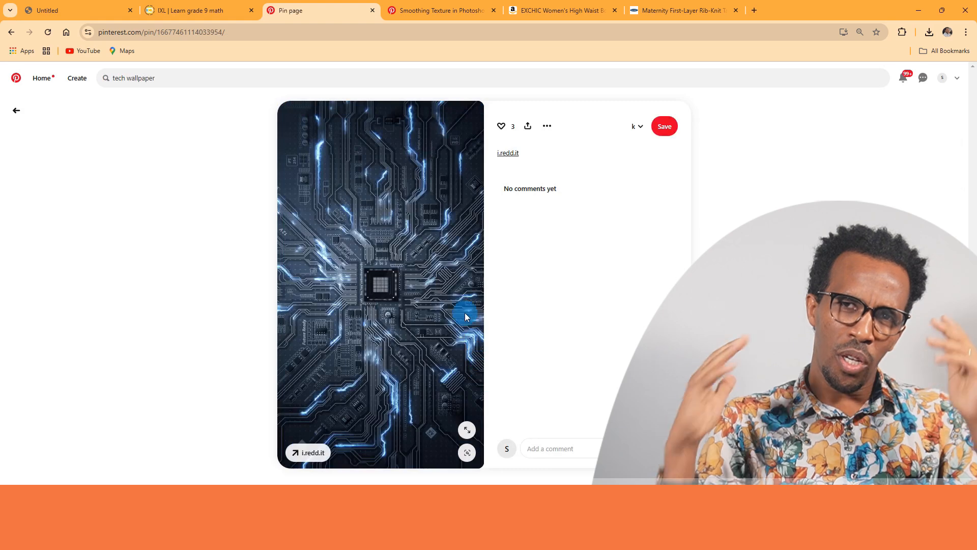
pyautogui.rightClick(357, 155)
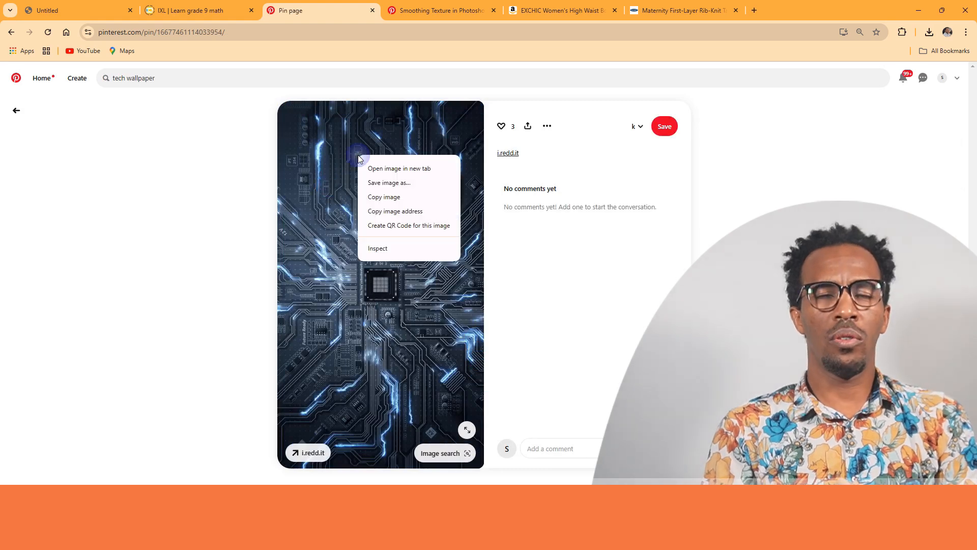
pyautogui.click(389, 190)
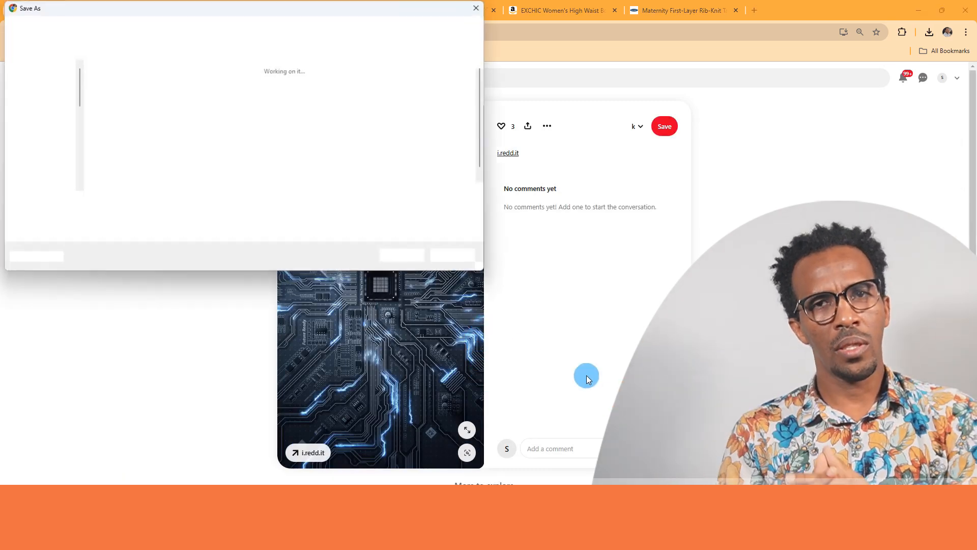
pyautogui.click(404, 256)
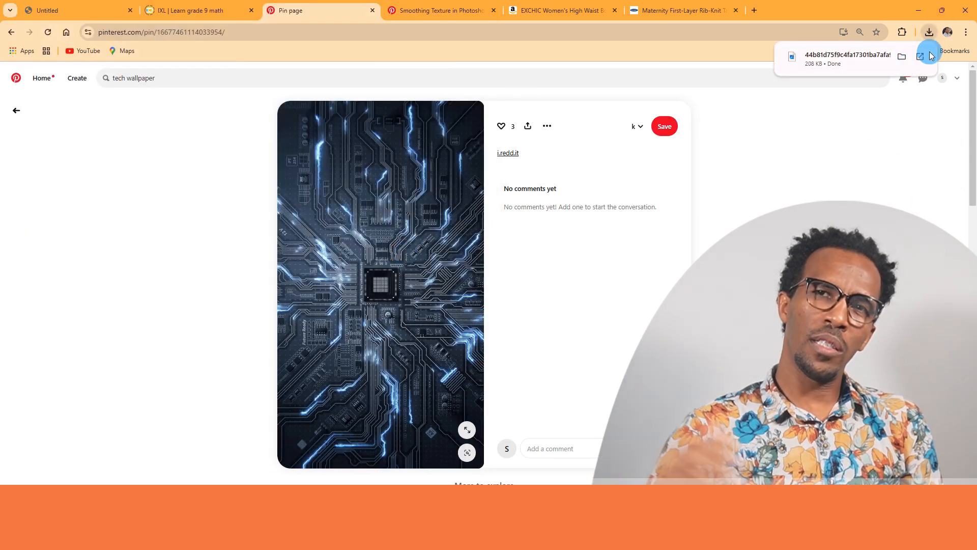
# Switch to Photoshop, open the saved circuit-board image and bring it into the Untitled-1 document.
pyautogui.click(925, 16)
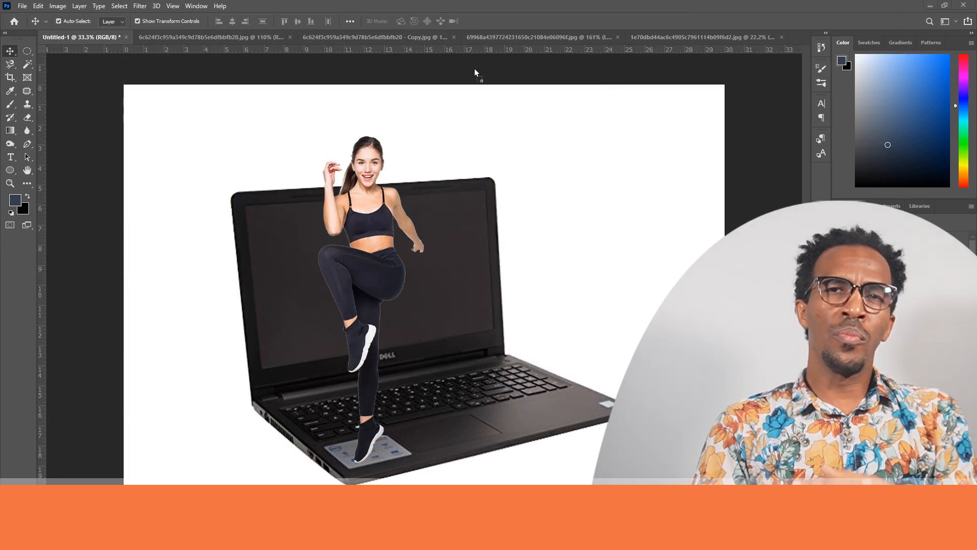
pyautogui.moveTo(762, 31); pyautogui.dragTo(796, 36)
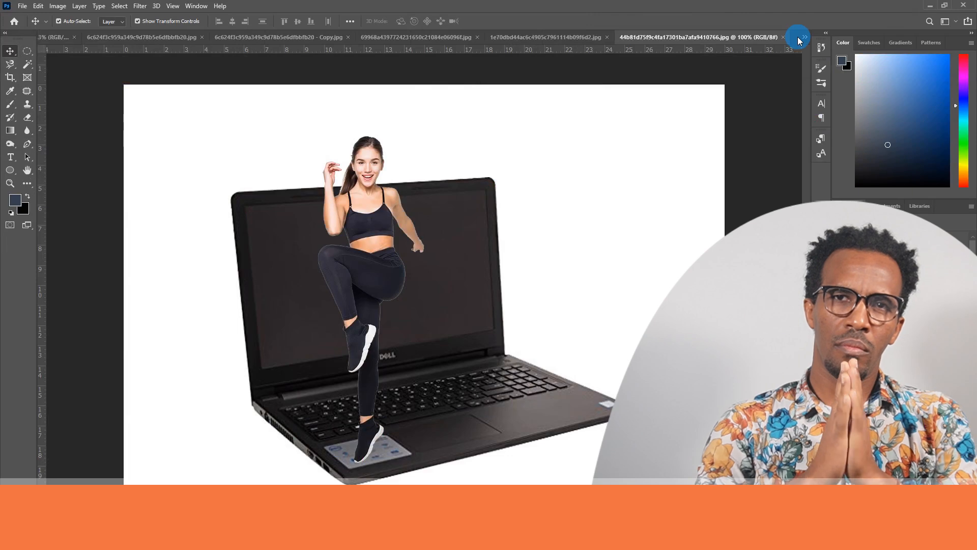
pyautogui.click(446, 148)
pyautogui.moveTo(421, 202); pyautogui.dragTo(482, 144)
pyautogui.click(521, 202)
# Rotate the circuit-board image 90° clockwise and scale it to about 35.85 × 20.17 cm to cover the canvas, committing the transform.
pyautogui.moveTo(542, 251); pyautogui.dragTo(526, 222)
pyautogui.rightClick(524, 204)
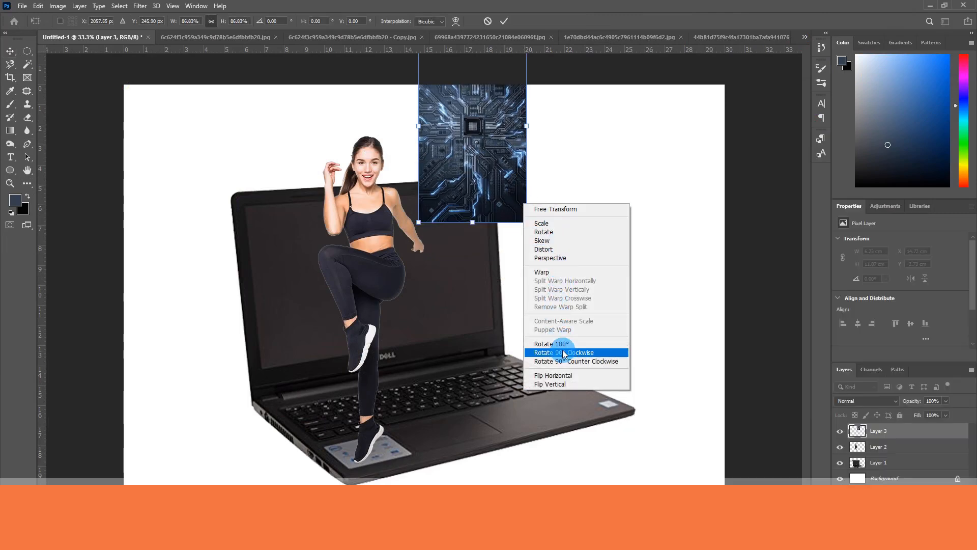
pyautogui.click(564, 357)
pyautogui.moveTo(513, 125); pyautogui.dragTo(261, 141)
pyautogui.moveTo(311, 195); pyautogui.dragTo(704, 464)
pyautogui.moveTo(124, 424); pyautogui.dragTo(24, 480)
pyautogui.moveTo(386, 367); pyautogui.dragTo(422, 367)
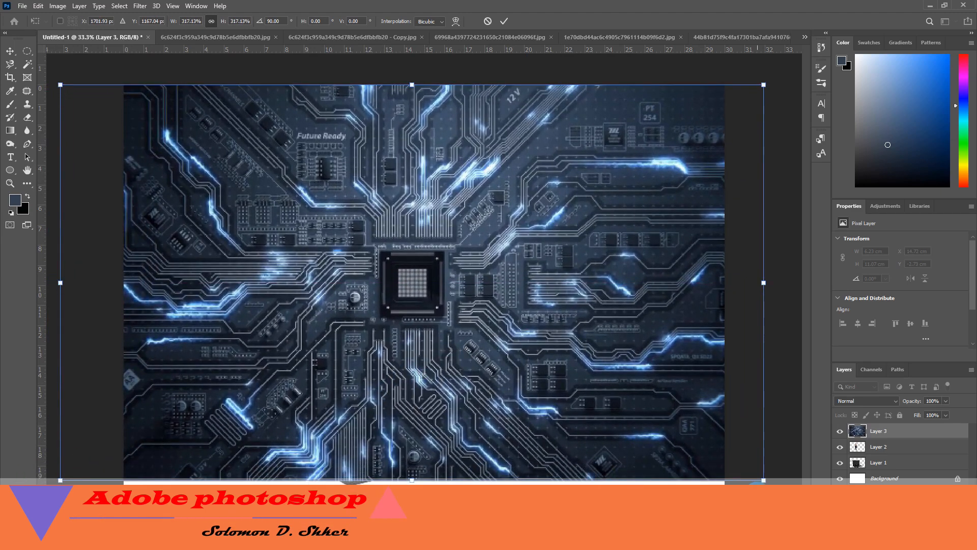
pyautogui.moveTo(763, 481); pyautogui.dragTo(778, 489)
pyautogui.press('Return')
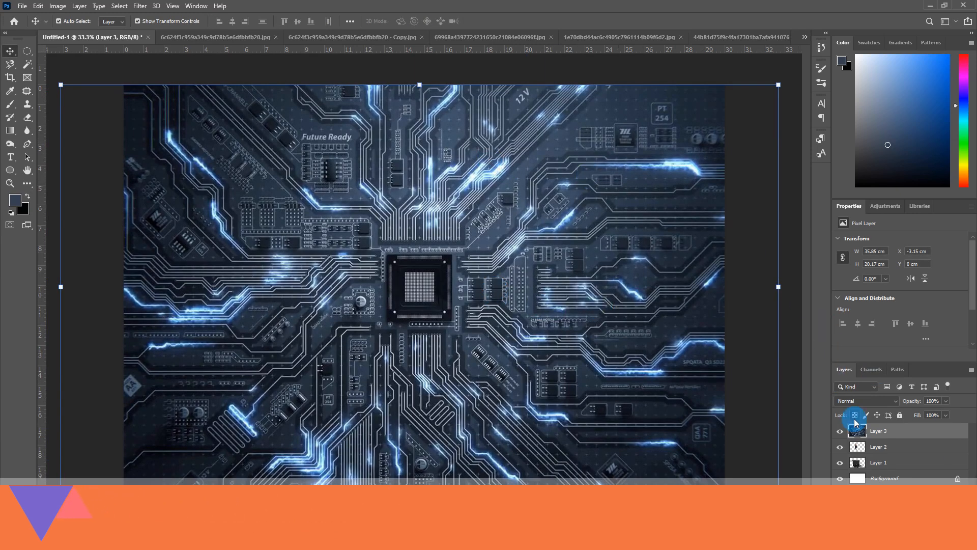
# Move the circuit-board layer beneath the laptop layer and lower its opacity to 56%.
pyautogui.moveTo(862, 436); pyautogui.dragTo(860, 469)
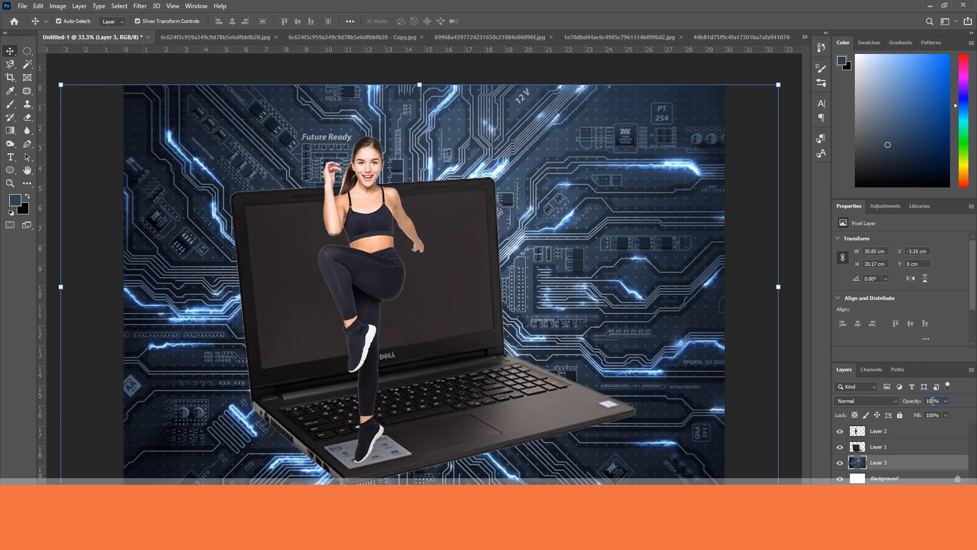
pyautogui.moveTo(921, 399); pyautogui.dragTo(917, 399)
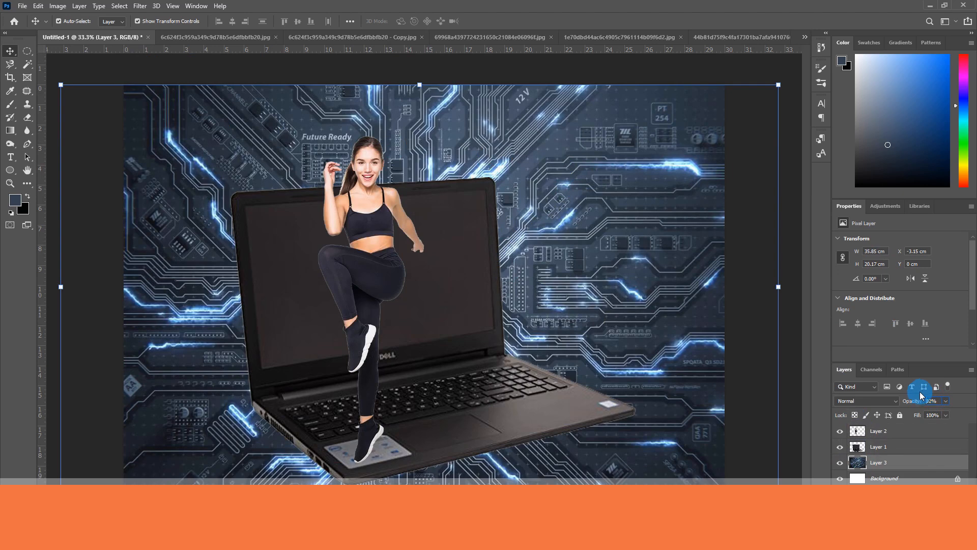
pyautogui.scroll(-16, 932, 396)
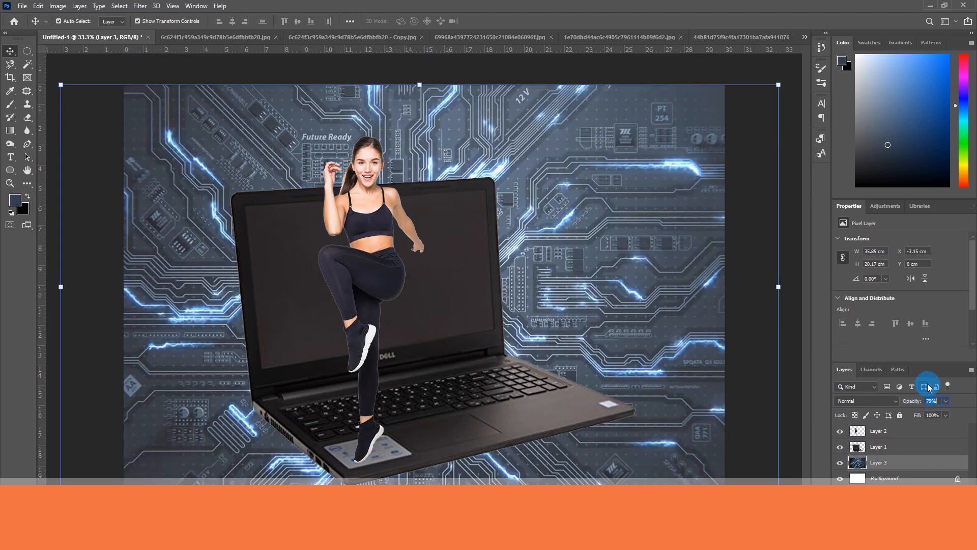
pyautogui.scroll(-2, 930, 387)
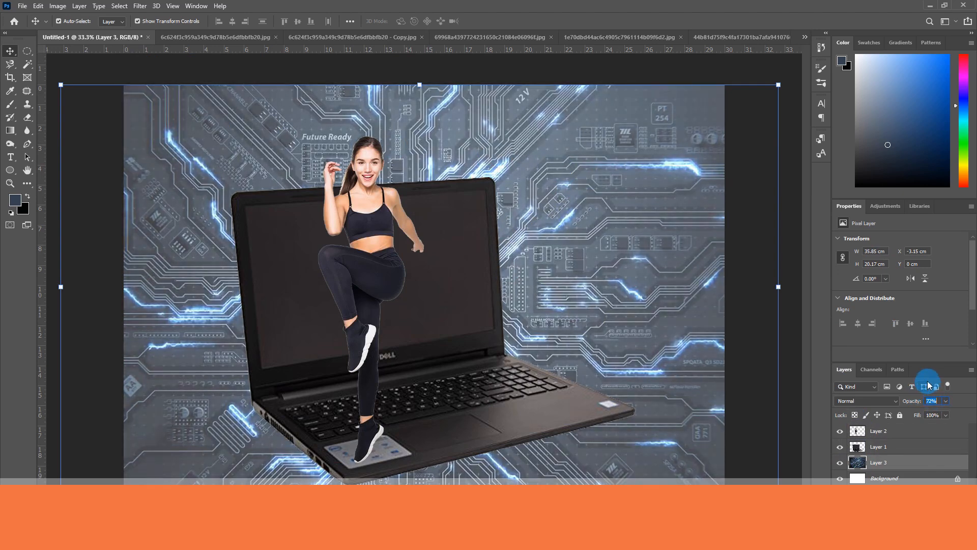
pyautogui.scroll(-2, 929, 385)
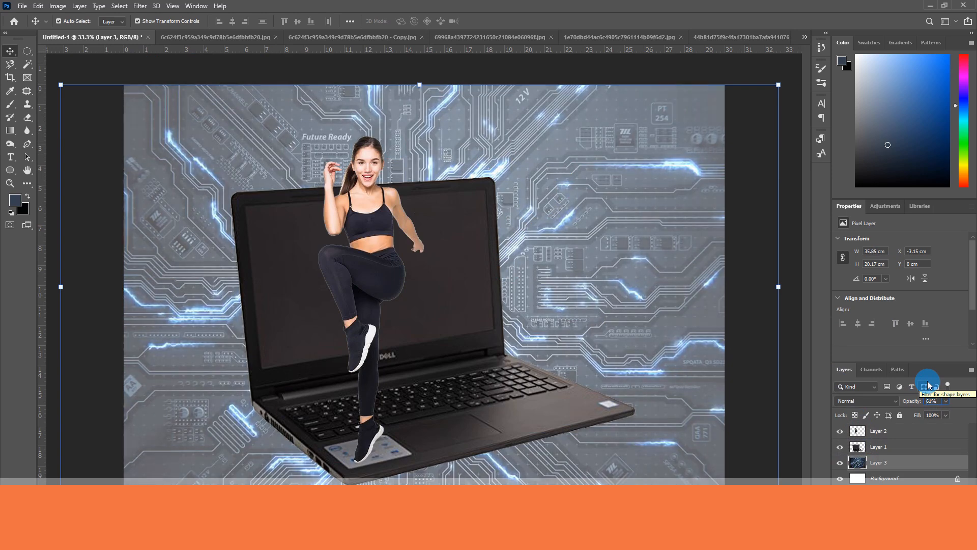
pyautogui.scroll(-2, 942, 400)
pyautogui.scroll(-4, 942, 400)
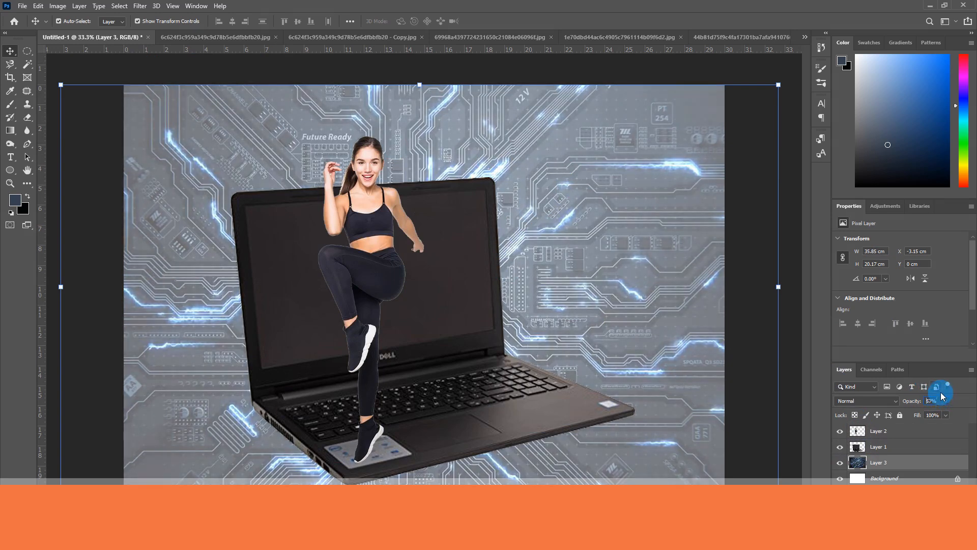
pyautogui.press('Return')
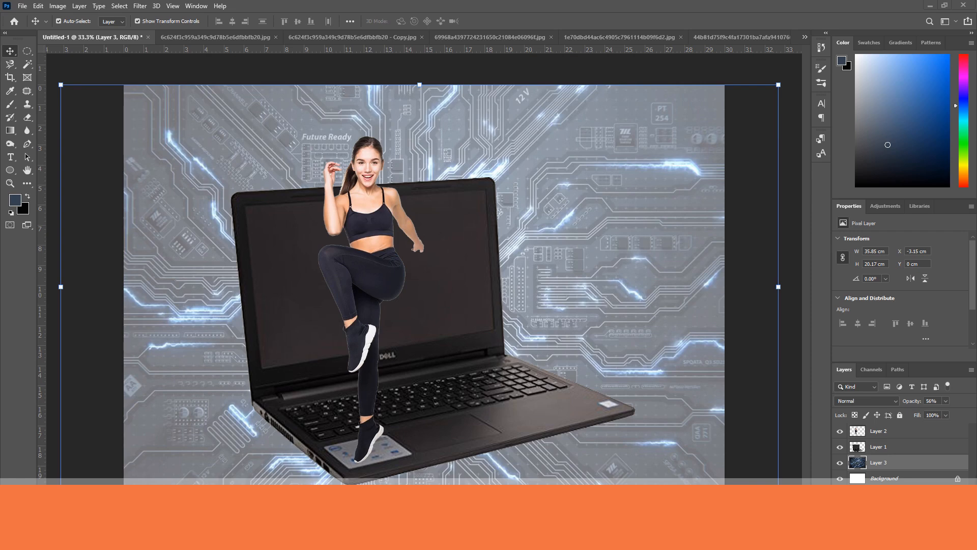
pyautogui.click(179, 70)
pyautogui.click(390, 215)
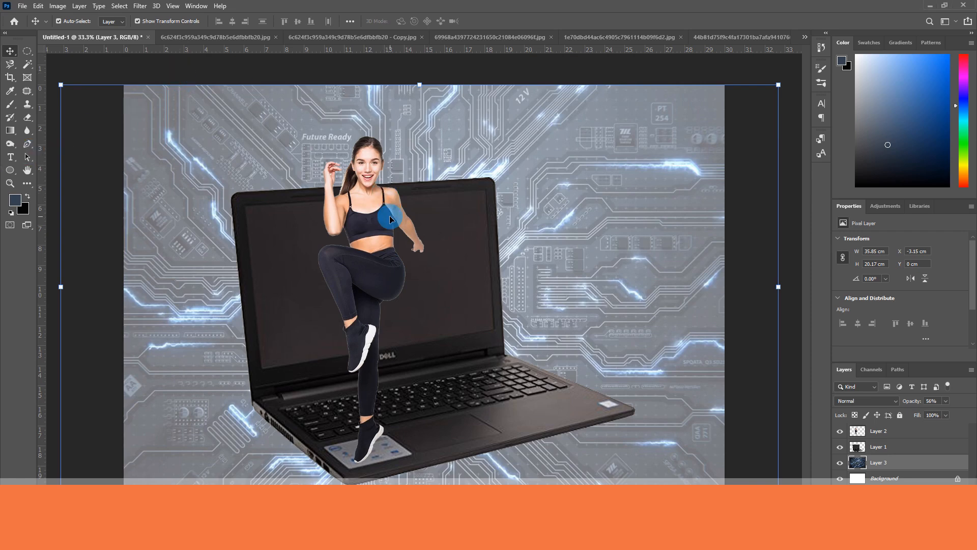
pyautogui.click(509, 164)
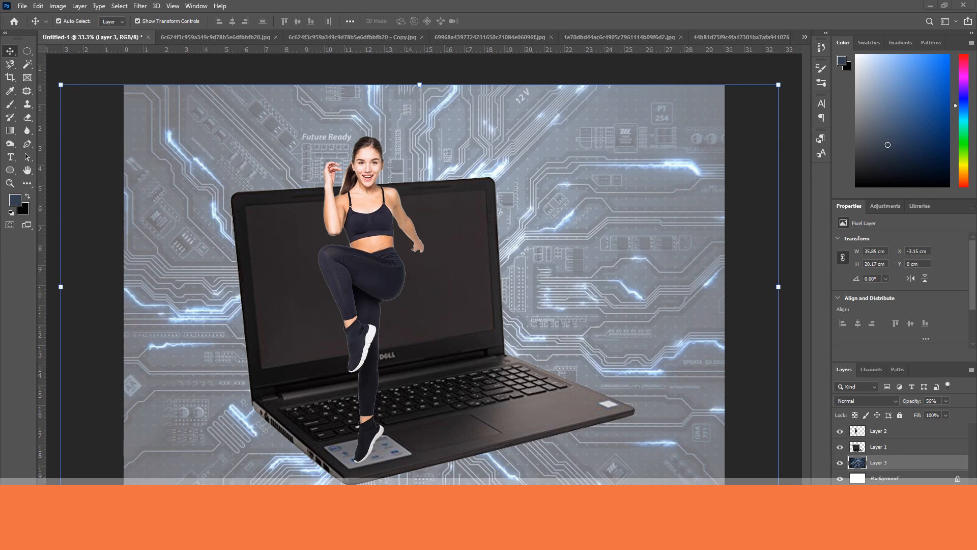
# Switch to the blank Microsoft Word document and maximize its window.
pyautogui.moveTo(976, 94); pyautogui.dragTo(601, 80)
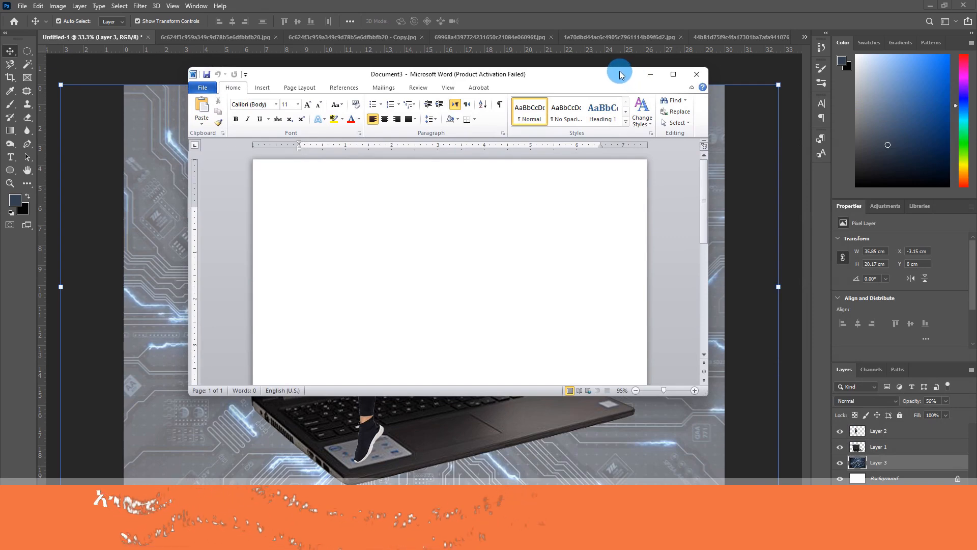
pyautogui.doubleClick(595, 77)
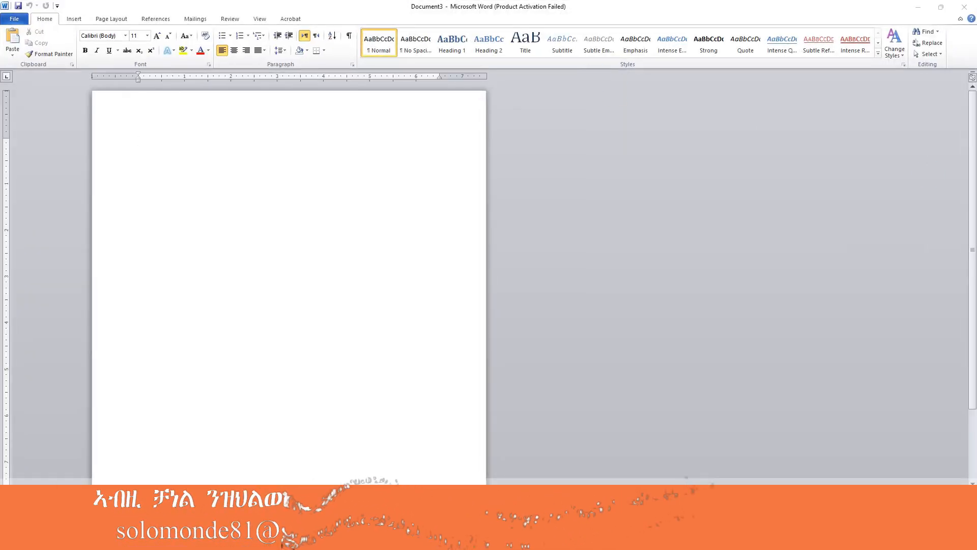
pyautogui.click(302, 102)
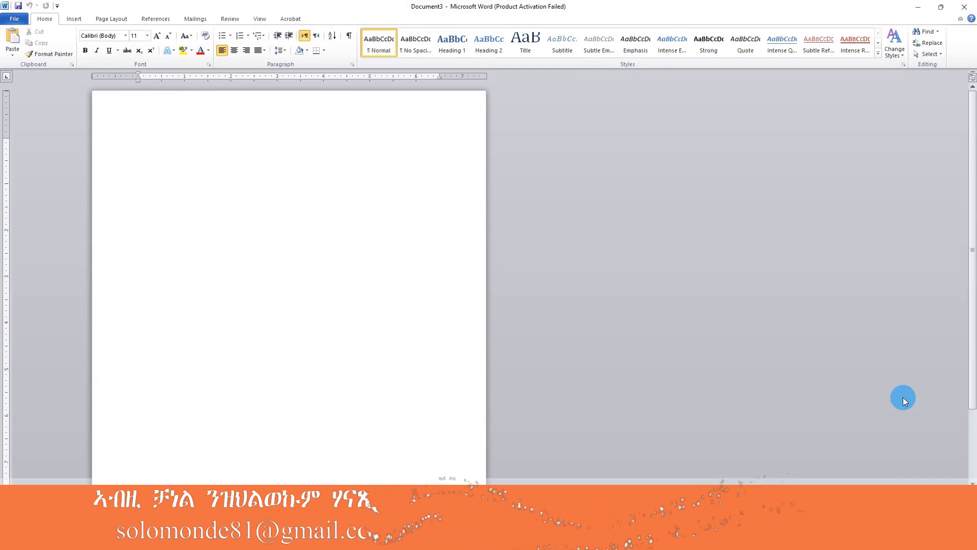
pyautogui.write('g')
pyautogui.press('BackSpace')
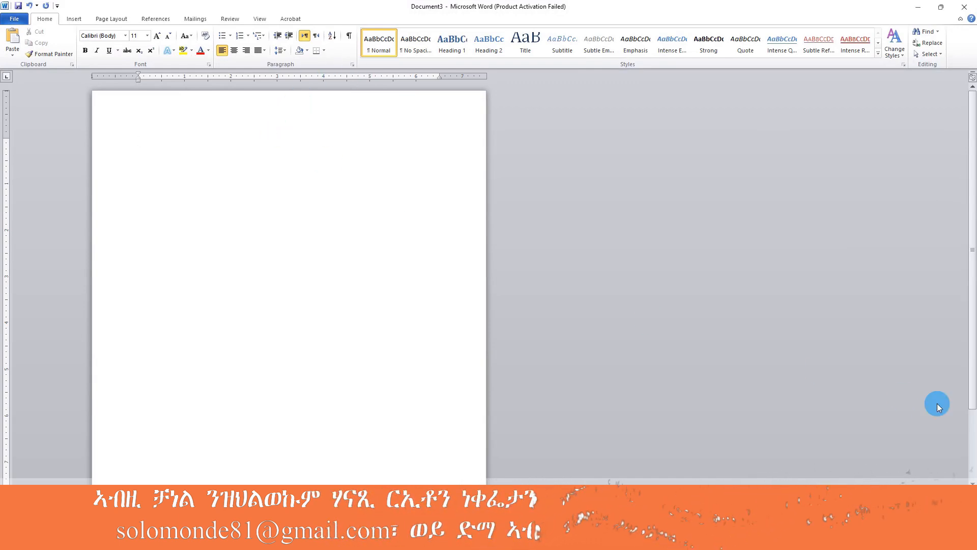
pyautogui.write('ff')
pyautogui.press('BackSpace')
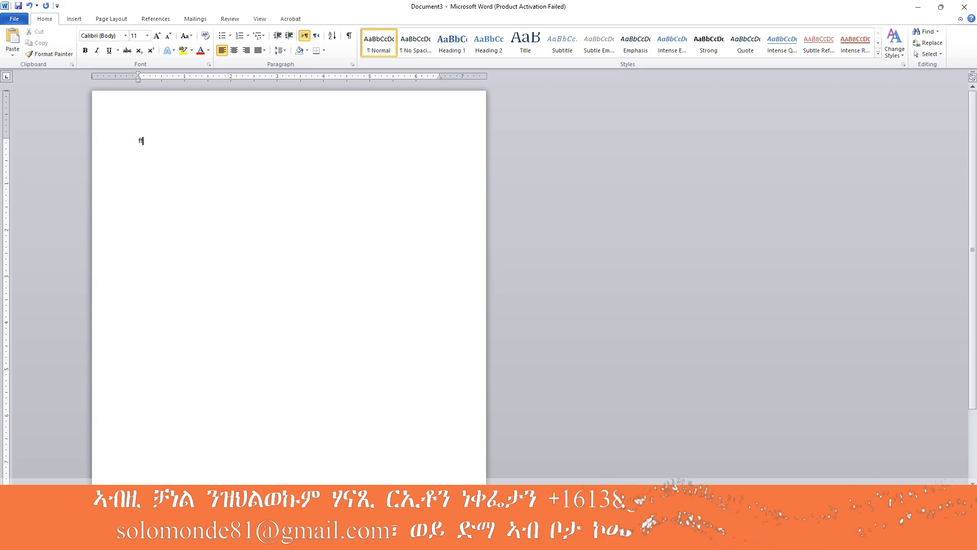
pyautogui.press('BackSpace')
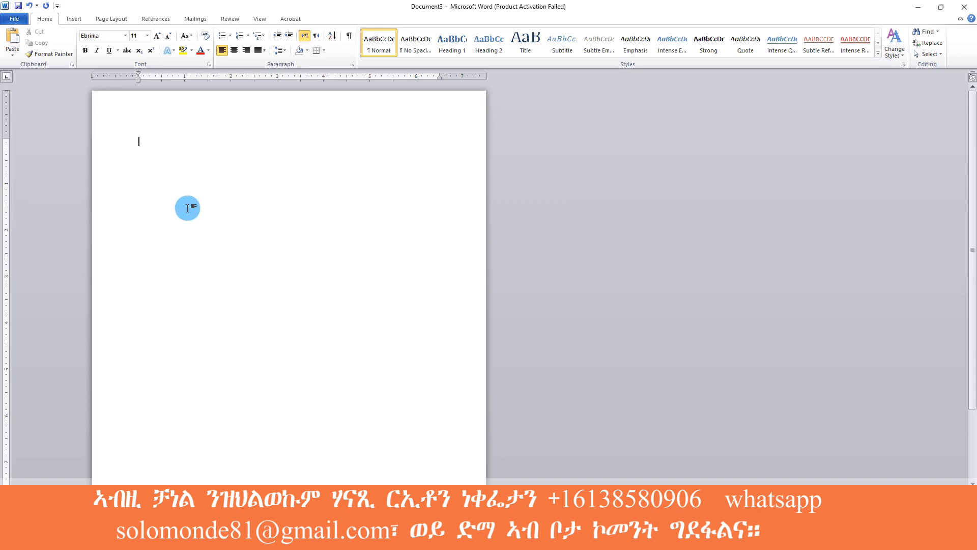
# Write "ምዕባል ብመልክዕ ስእሊ" in the Word document and select all of it for copying.
pyautogui.write('ምዕባል ብመልክዕ ስእሊ')
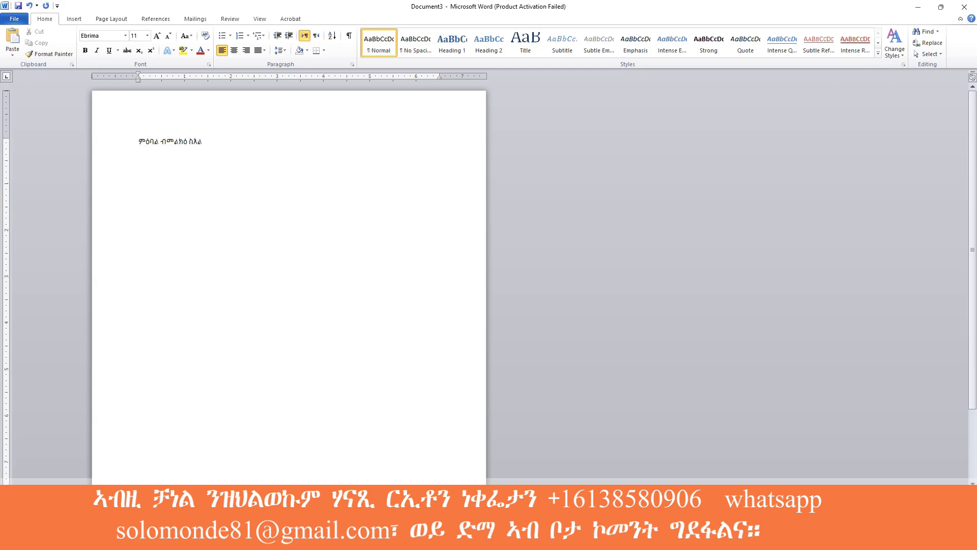
pyautogui.click(187, 207)
pyautogui.hotkey('ctrl', 'a')
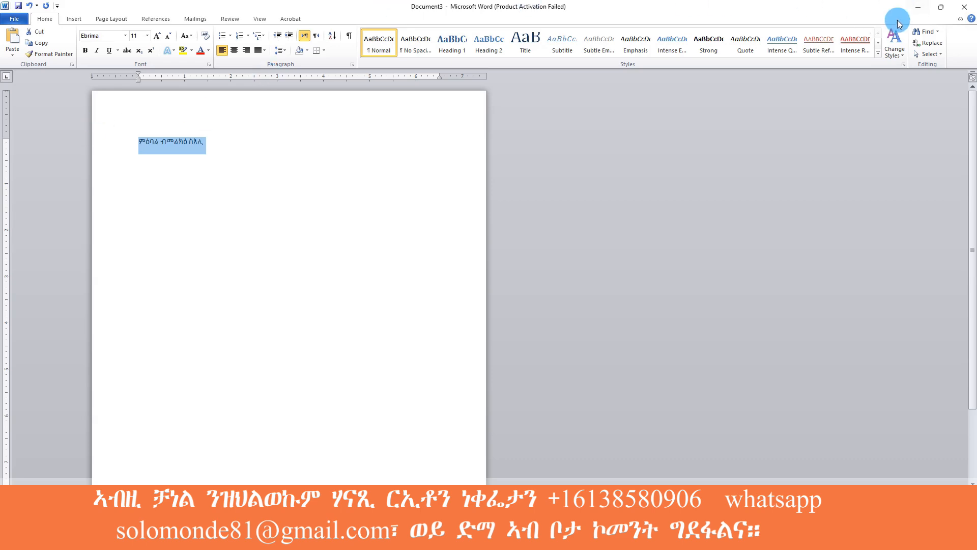
# Switch back to Photoshop and paste the copied text as a new type layer near the canvas's upper edge in the Geez Fantuwua font.
pyautogui.click(916, 10)
pyautogui.click(924, 5)
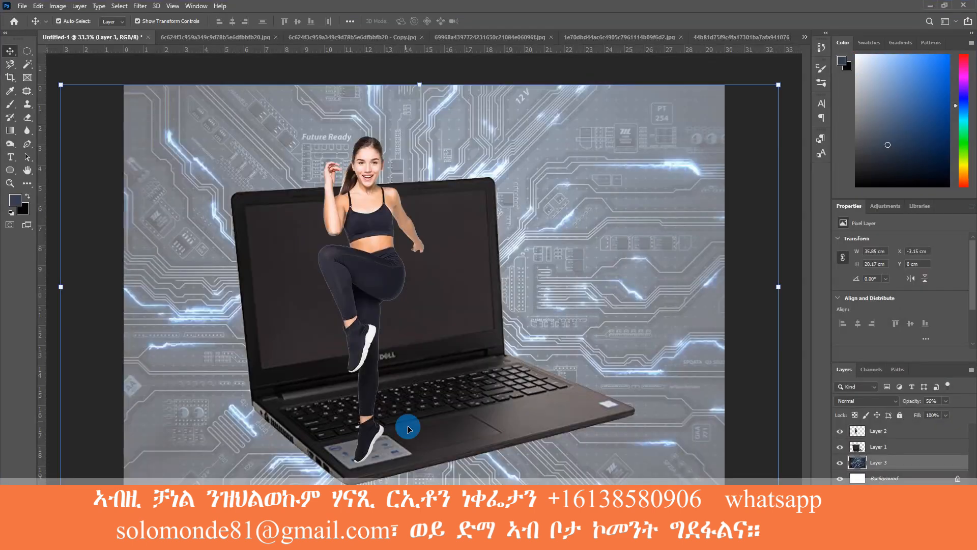
pyautogui.click(10, 157)
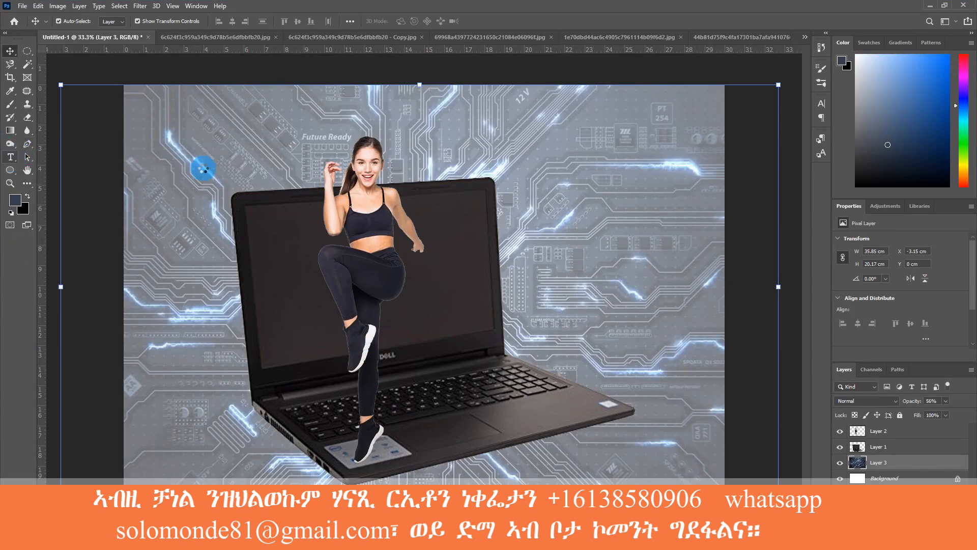
pyautogui.click(460, 123)
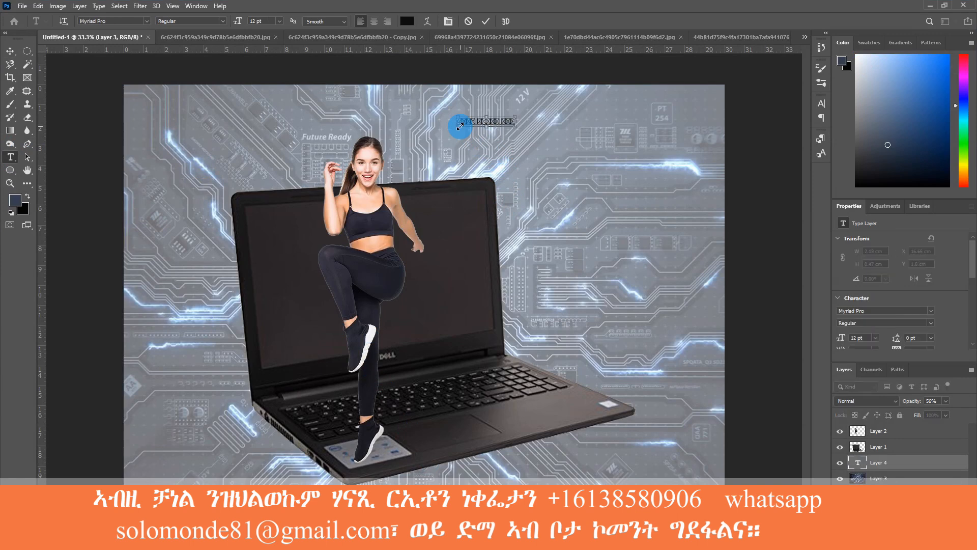
pyautogui.click(147, 21)
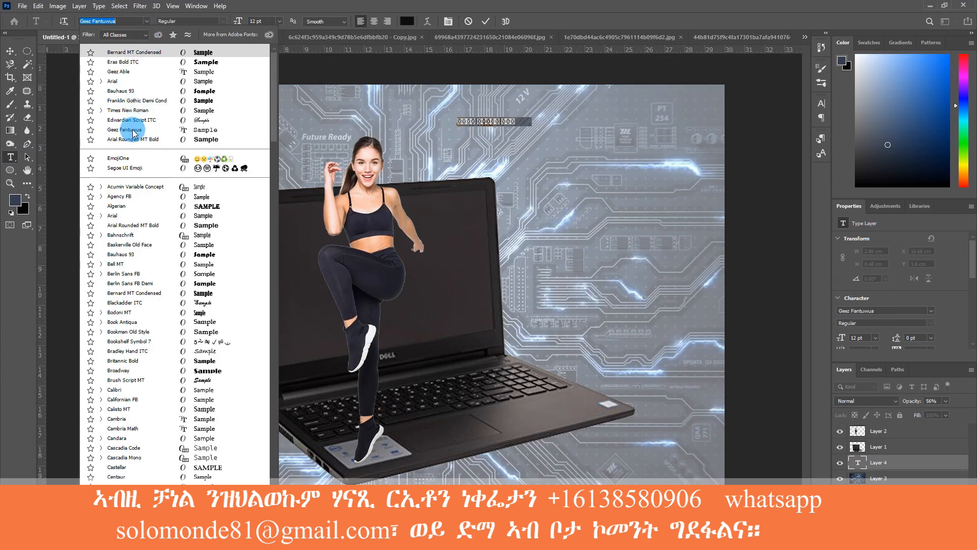
pyautogui.click(133, 130)
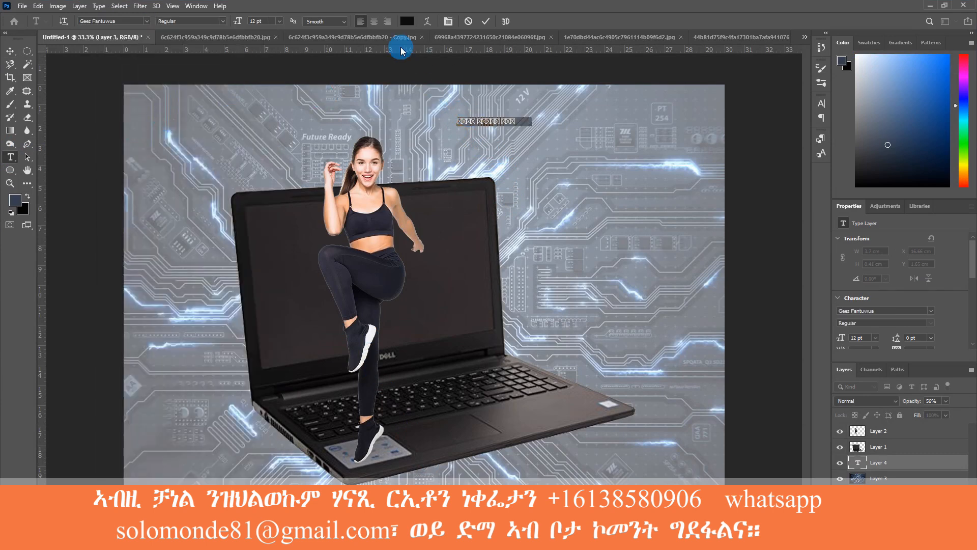
# Enlarge the text to 55 pt and move it above the laptop, to about X 5.24 cm, Y 0.67 cm.
pyautogui.click(271, 21)
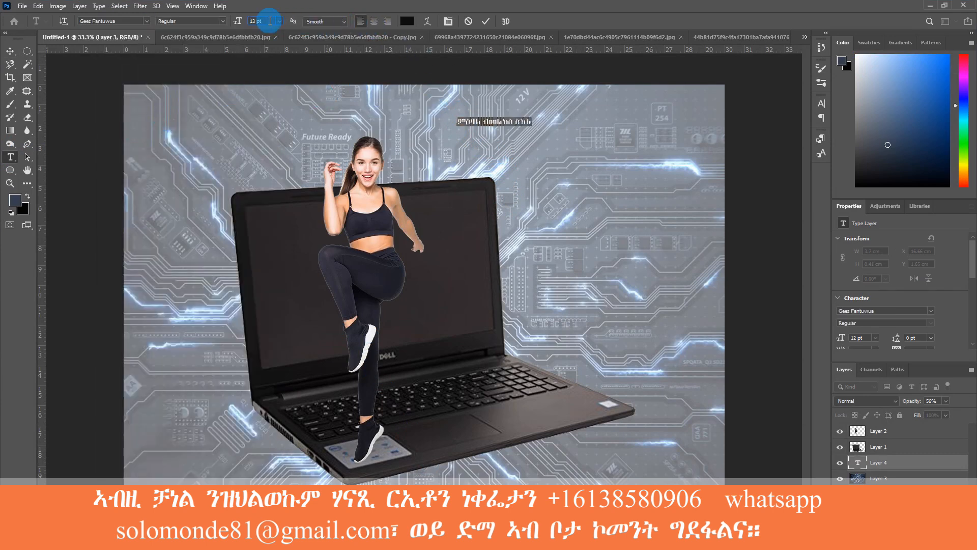
pyautogui.press('Up')
pyautogui.press('Up')
pyautogui.press('Up')
pyautogui.press('Up')
pyautogui.press('Up')
pyautogui.press('Up')
pyautogui.press('Up')
pyautogui.press('Up')
pyautogui.press('Up')
pyautogui.press('Up')
pyautogui.press('Up')
pyautogui.press('Up')
pyautogui.press('Up')
pyautogui.press('Up')
pyautogui.press('Up')
pyautogui.press('Up')
pyautogui.press('Up')
pyautogui.press('Up')
pyautogui.press('Up')
pyautogui.press('Up')
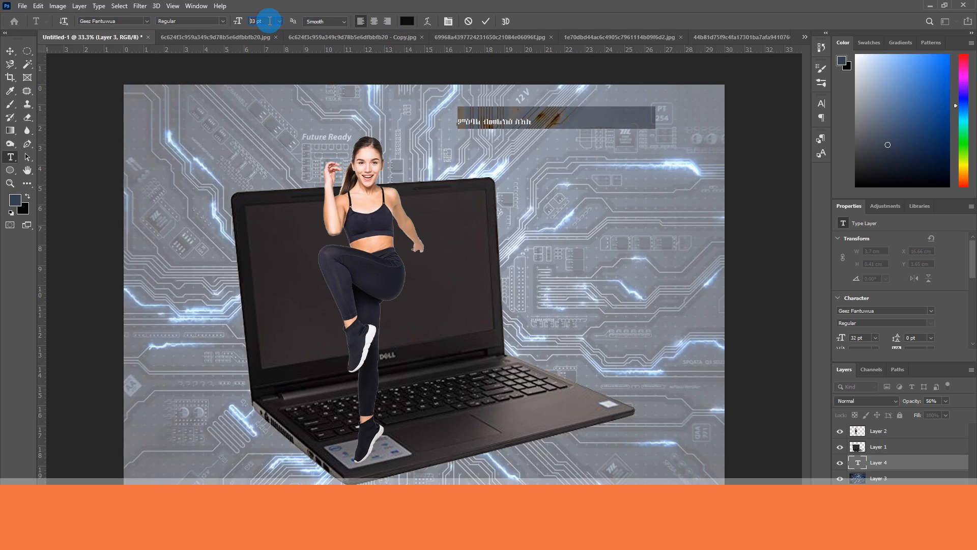
pyautogui.press('Up')
pyautogui.press('Up')
pyautogui.press('Up')
pyautogui.press('Up')
pyautogui.press('Up')
pyautogui.press('Up')
pyautogui.press('Up')
pyautogui.press('Up')
pyautogui.press('Up')
pyautogui.press('Up')
pyautogui.press('Up')
pyautogui.press('Up')
pyautogui.press('Up')
pyautogui.press('Up')
pyautogui.press('Up')
pyautogui.press('Up')
pyautogui.press('Up')
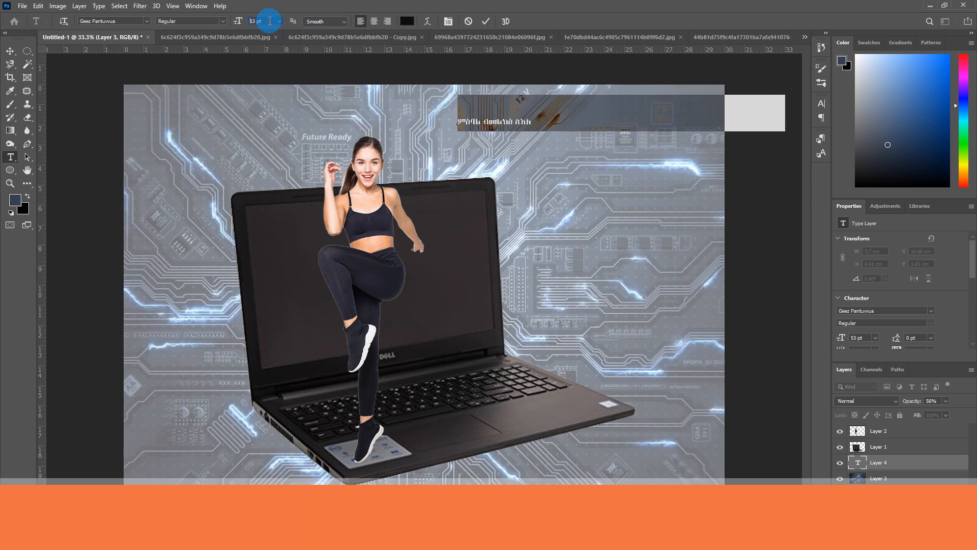
pyautogui.click(10, 51)
pyautogui.moveTo(534, 114); pyautogui.dragTo(300, 116)
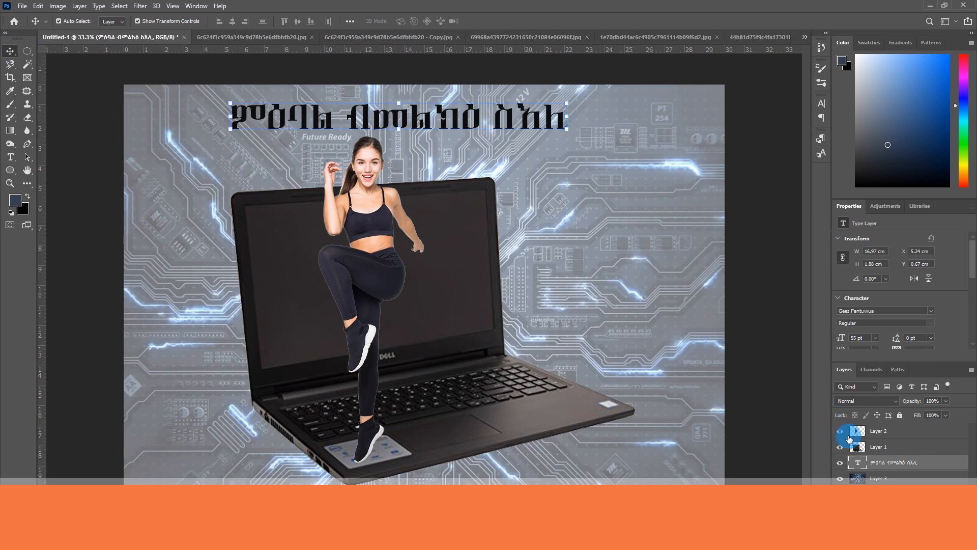
# Open the blending options of the heading text layer and enable its Gradient Overlay effect.
pyautogui.rightClick(858, 462)
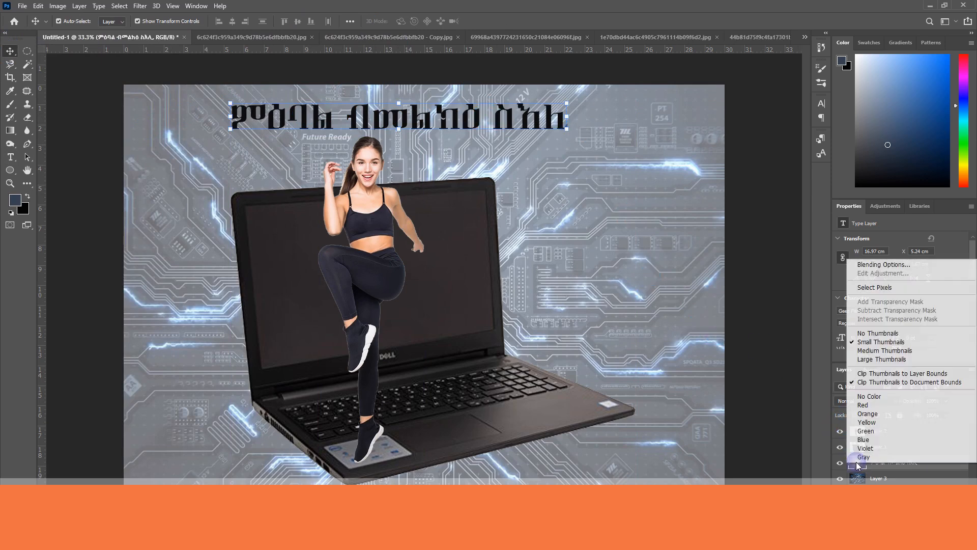
pyautogui.click(879, 264)
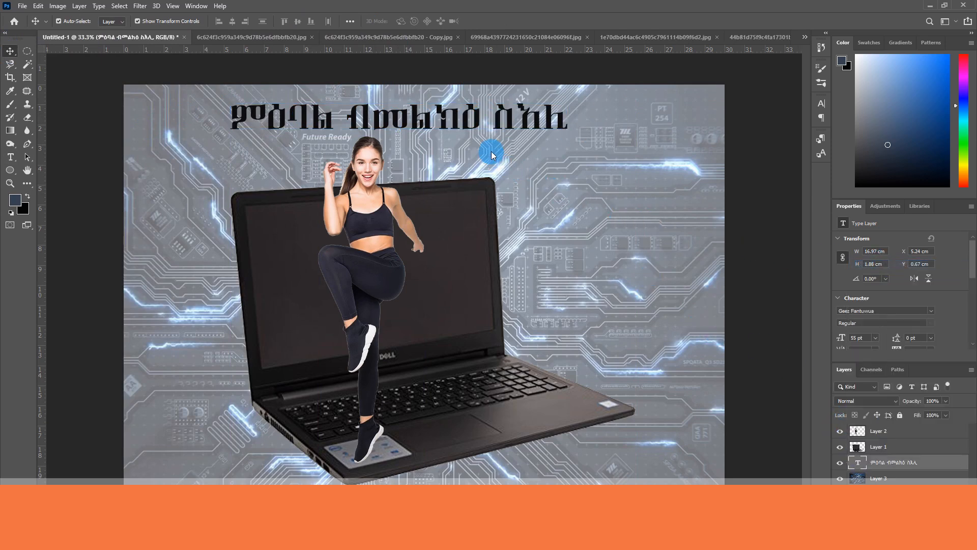
pyautogui.moveTo(402, 226); pyautogui.dragTo(584, 224)
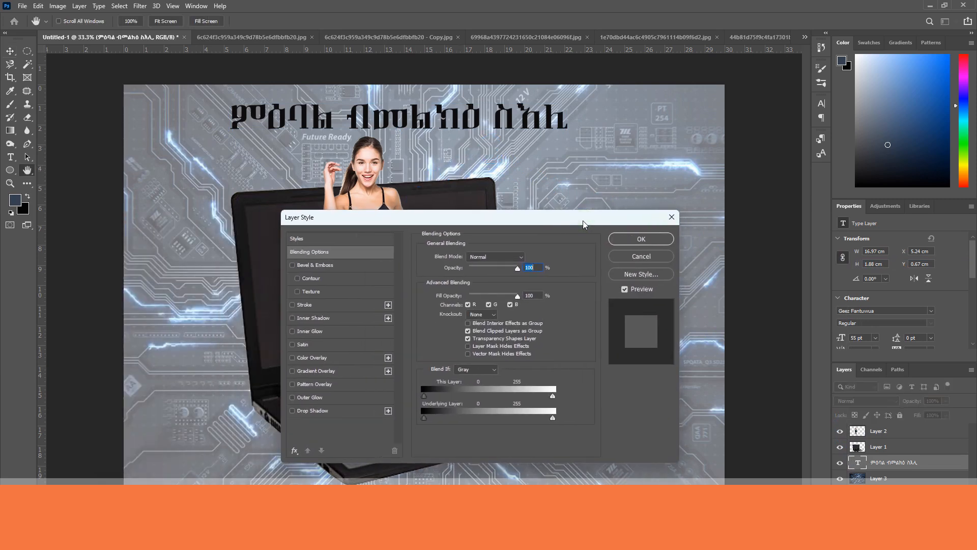
pyautogui.click(310, 360)
pyautogui.click(292, 358)
pyautogui.click(309, 371)
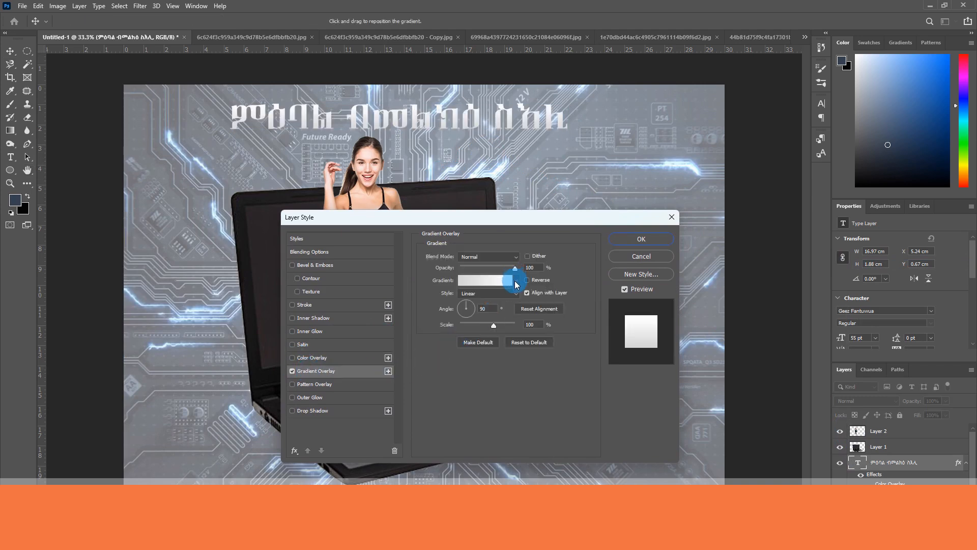
# Set the heading's gradient overlay to the fourth Reds preset, red to purple, with a 174° angle and reversed direction.
pyautogui.click(516, 281)
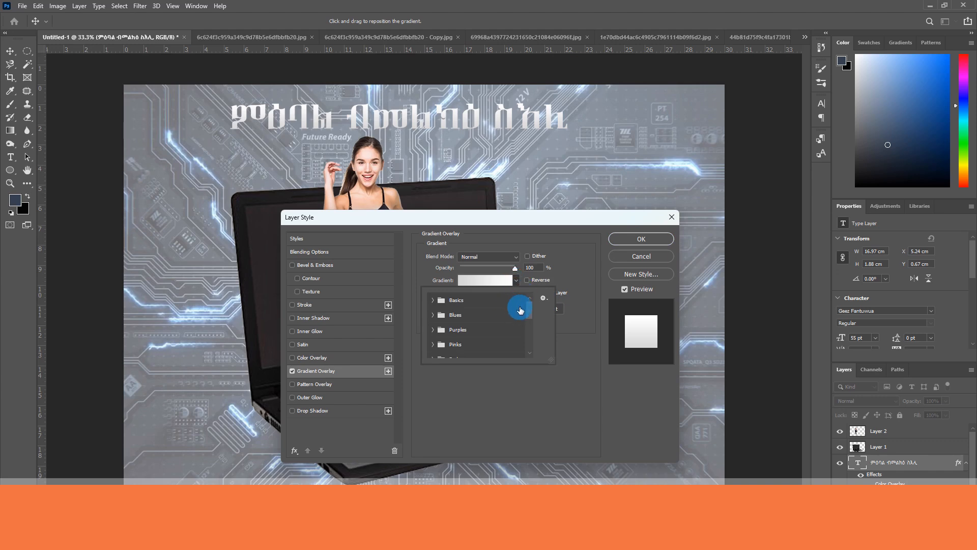
pyautogui.moveTo(531, 311); pyautogui.dragTo(532, 320)
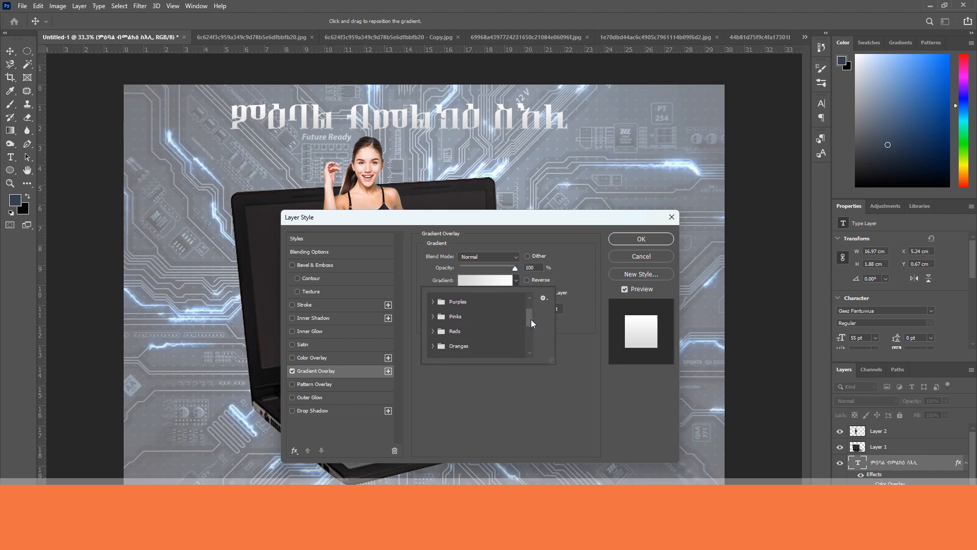
pyautogui.click(440, 336)
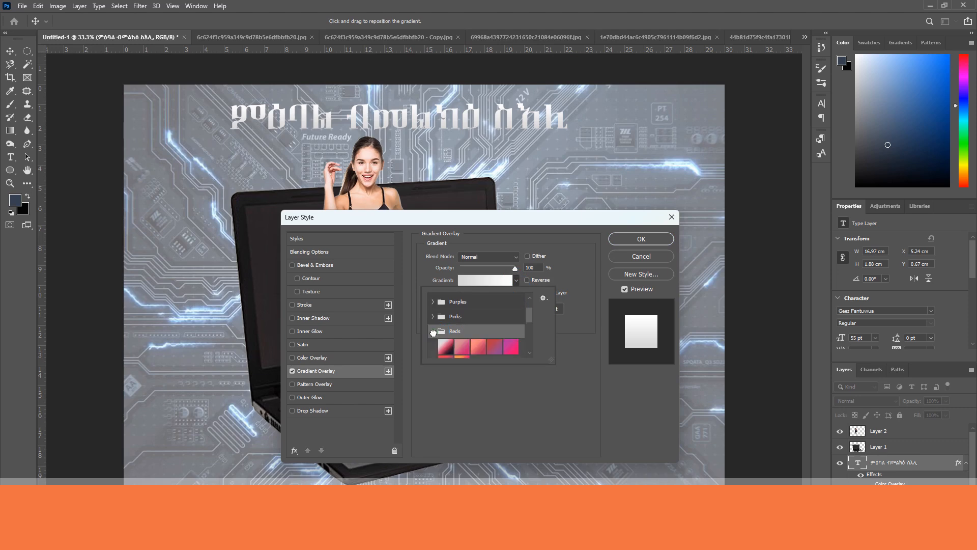
pyautogui.click(462, 347)
pyautogui.click(494, 346)
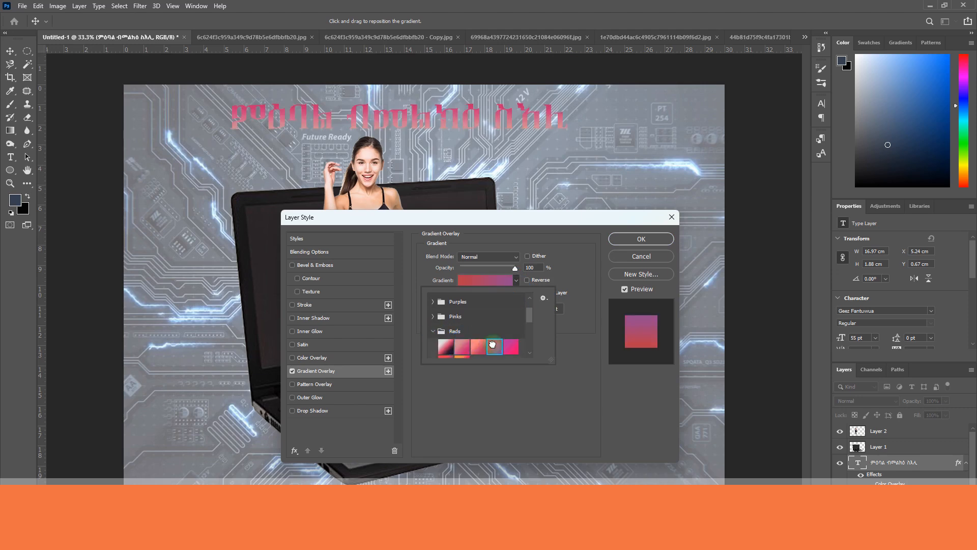
pyautogui.click(583, 291)
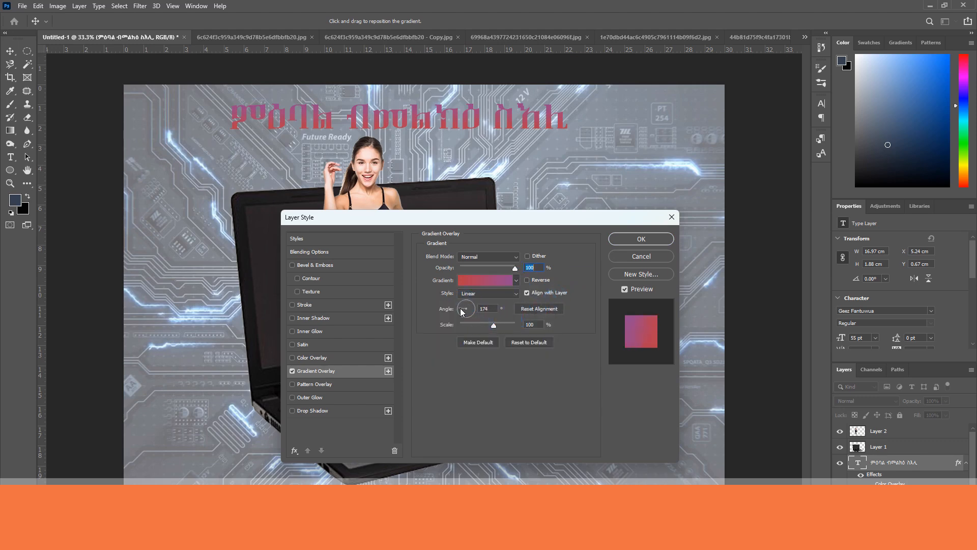
pyautogui.moveTo(461, 308); pyautogui.dragTo(515, 304)
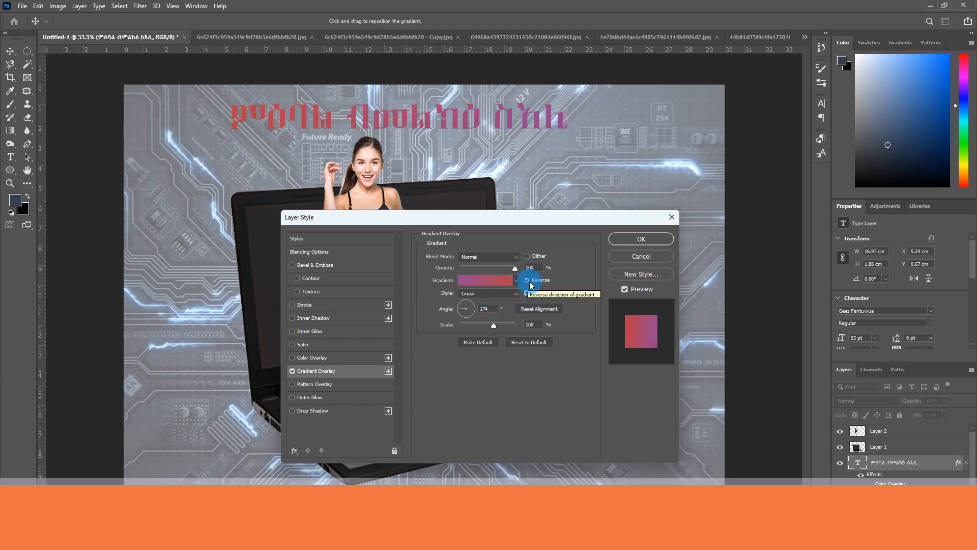
# Add Stroke, Outer Glow and Drop Shadow effects to the heading with their current settings and apply the layer style.
pyautogui.click(315, 304)
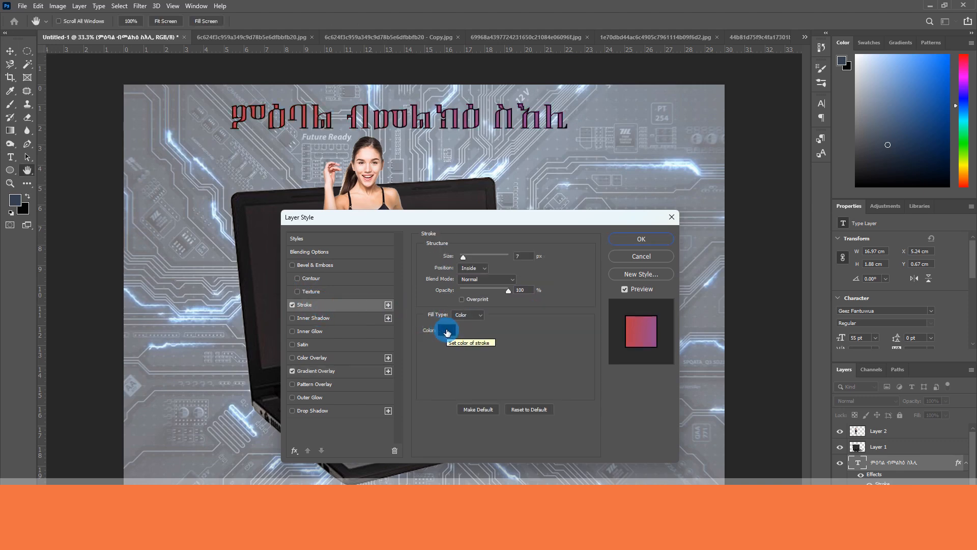
pyautogui.click(321, 398)
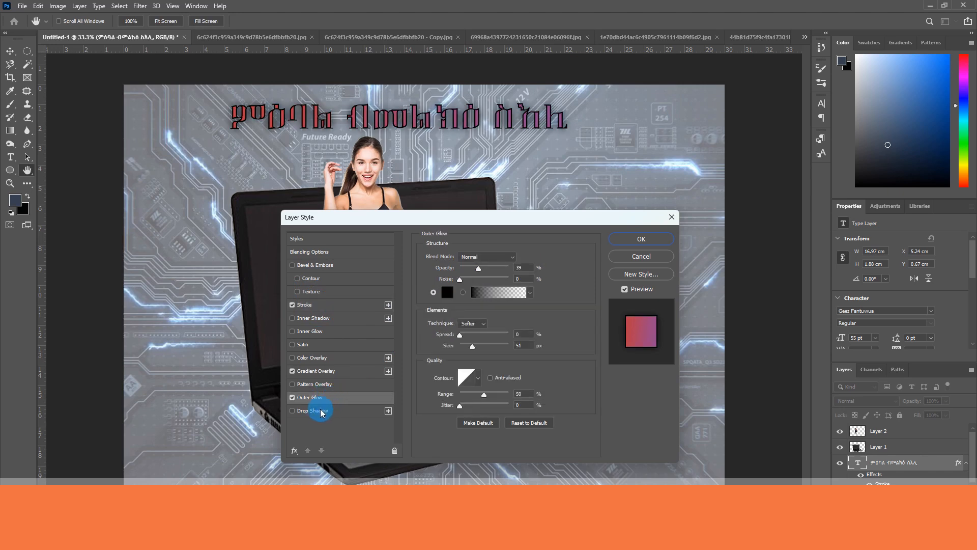
pyautogui.click(319, 411)
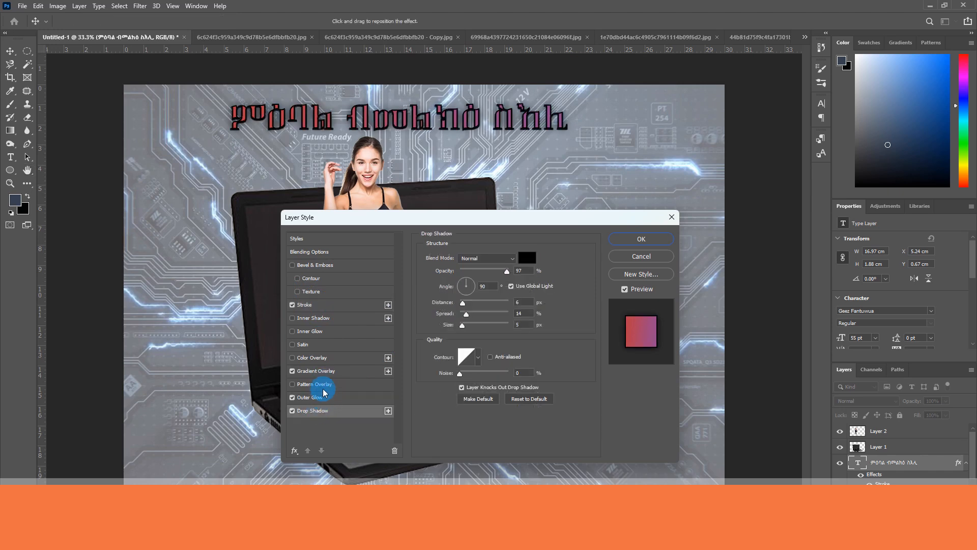
pyautogui.click(641, 240)
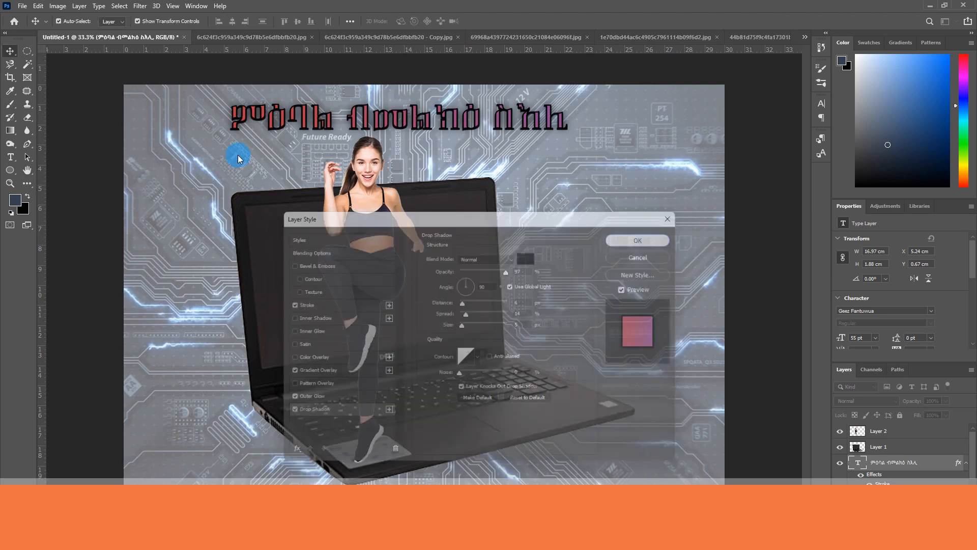
# Scale the heading up to about 87.76 pt across the canvas's upper edge and move it to about X 1.45 cm, Y 0.13 cm.
pyautogui.click(568, 134)
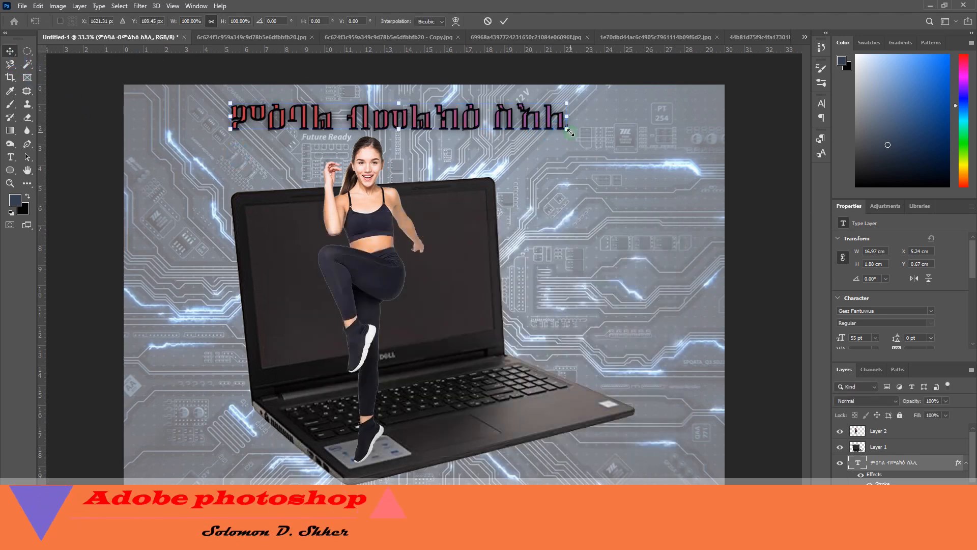
pyautogui.moveTo(568, 136); pyautogui.dragTo(697, 149)
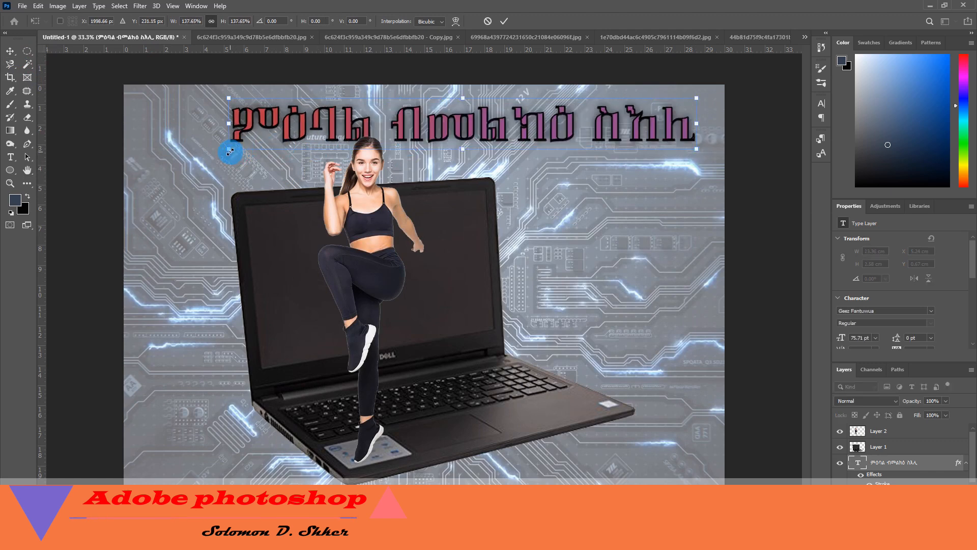
pyautogui.moveTo(224, 150); pyautogui.dragTo(155, 157)
pyautogui.click(284, 140)
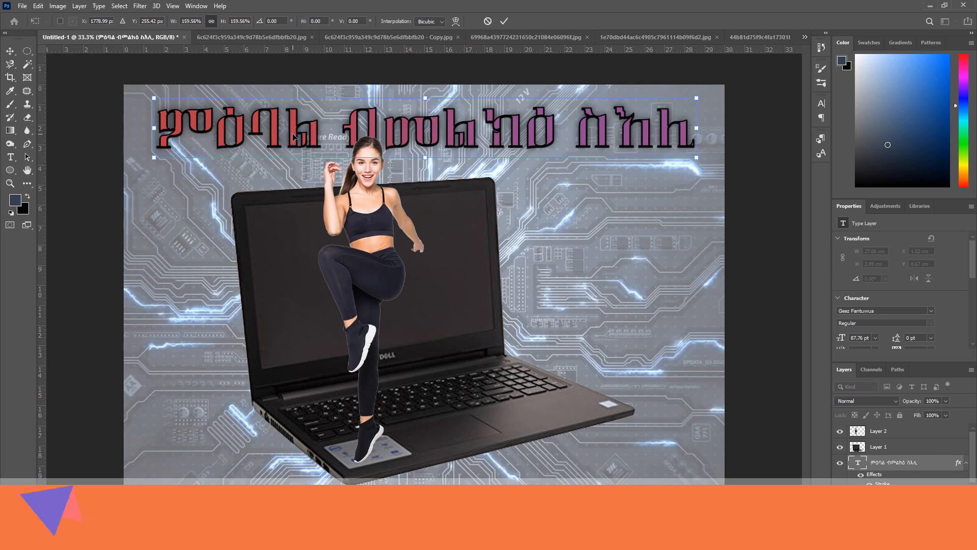
pyautogui.moveTo(294, 143); pyautogui.dragTo(292, 135)
pyautogui.click(640, 228)
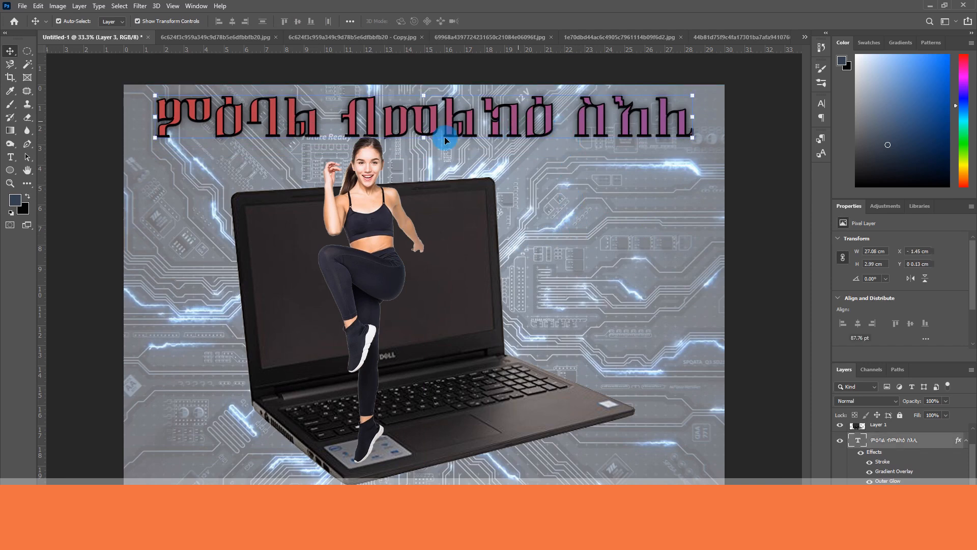
# Duplicate the heading text and place the copy just below the original, toward the canvas's right side.
pyautogui.click(461, 136)
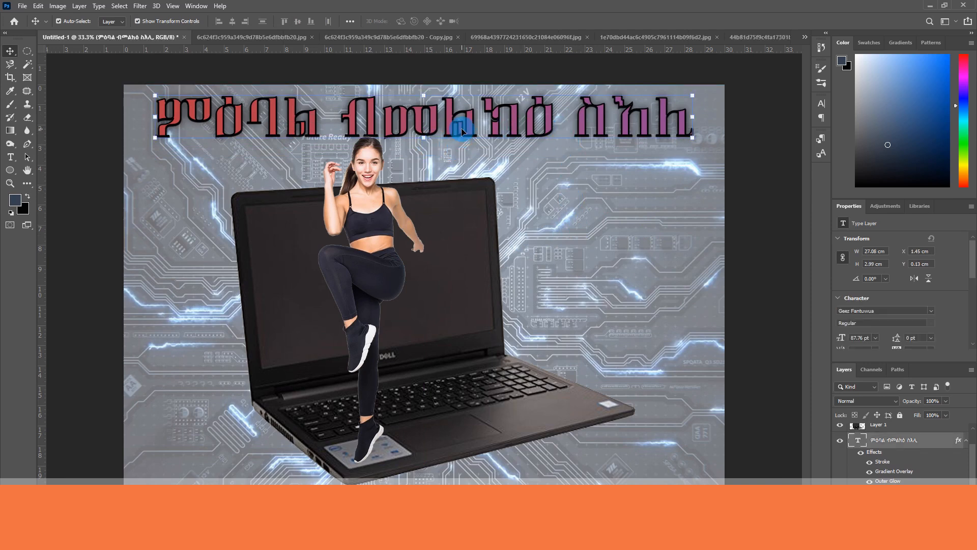
pyautogui.moveTo(462, 132); pyautogui.dragTo(540, 214)
pyautogui.moveTo(231, 176); pyautogui.dragTo(582, 205)
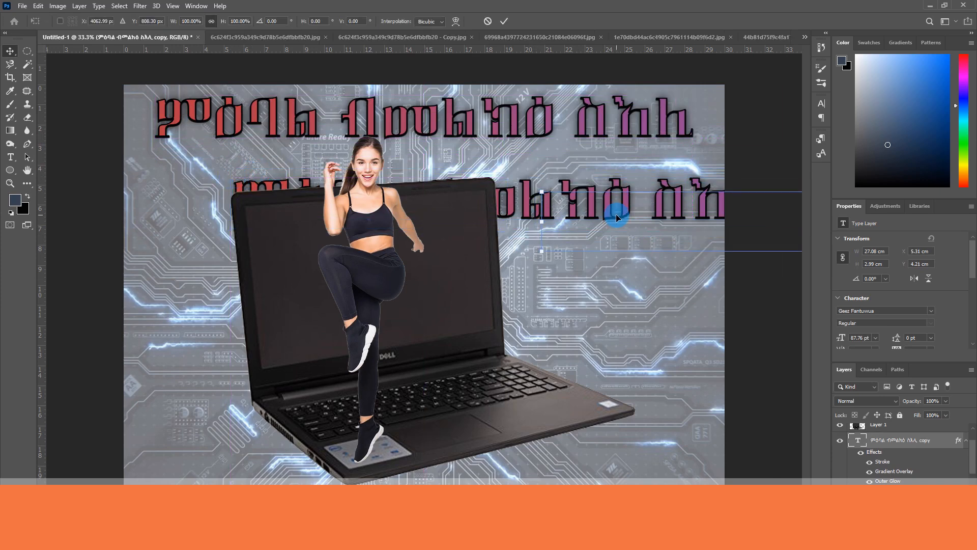
pyautogui.press('Return')
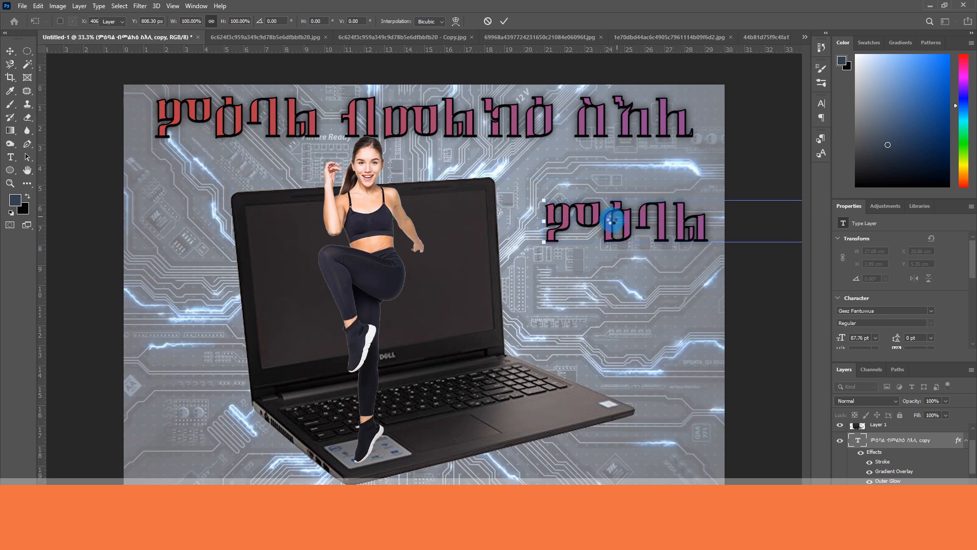
pyautogui.moveTo(609, 224); pyautogui.dragTo(600, 165)
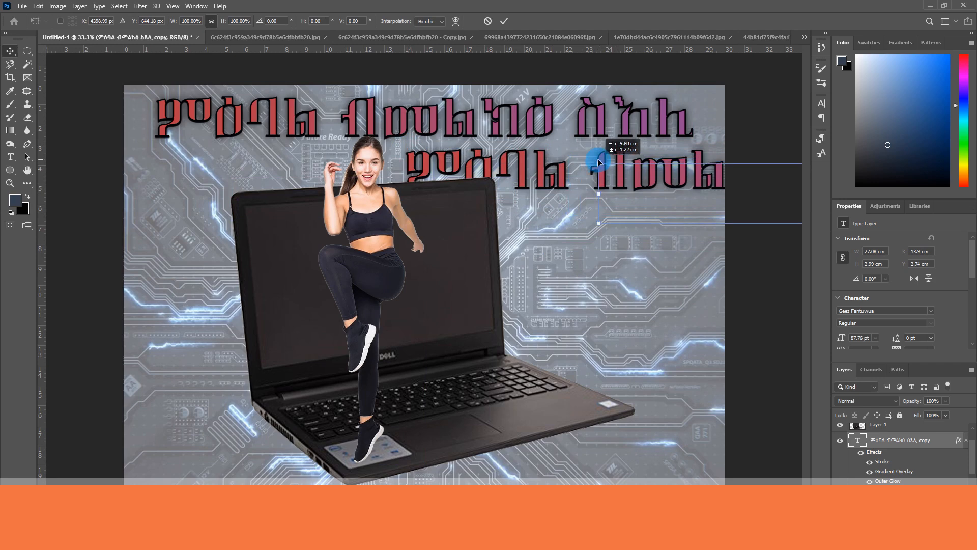
# Scale the heading copy down to about 56.53 pt beneath the original heading.
pyautogui.moveTo(635, 191); pyautogui.dragTo(500, 172)
pyautogui.press('Return')
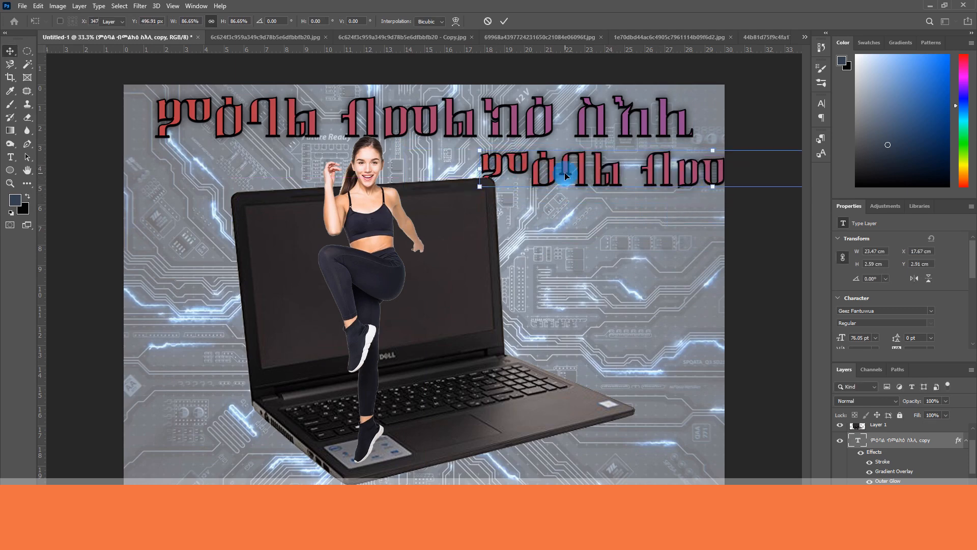
pyautogui.click(484, 187)
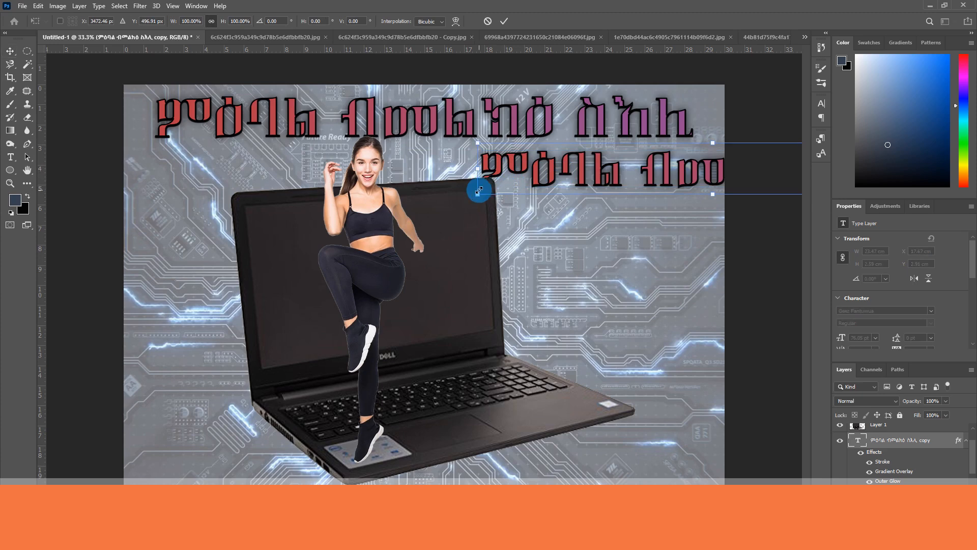
pyautogui.moveTo(481, 194); pyautogui.dragTo(443, 170)
pyautogui.press('Return')
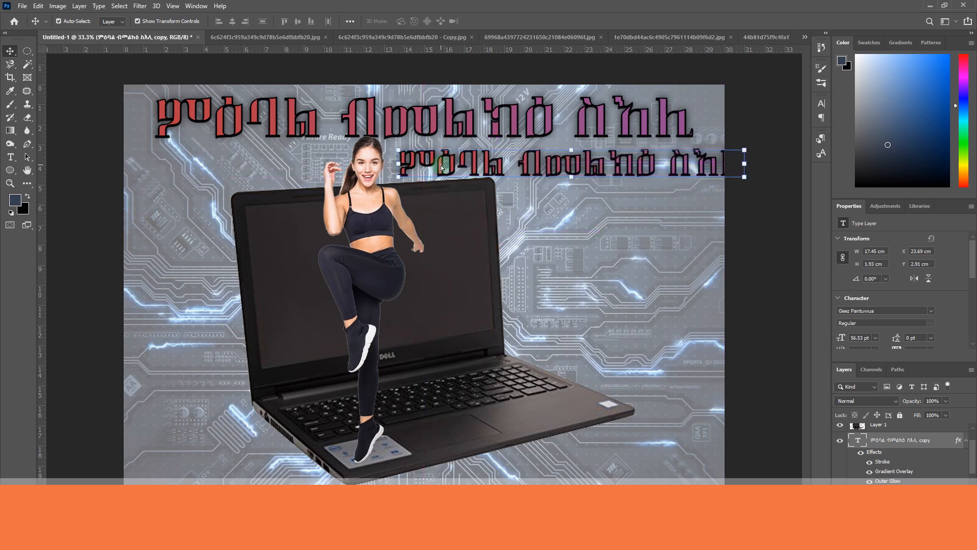
# Set the copied text's size to 47 pt and move it to about X 15.37 cm, Y 3.33 cm.
pyautogui.doubleClick(479, 155)
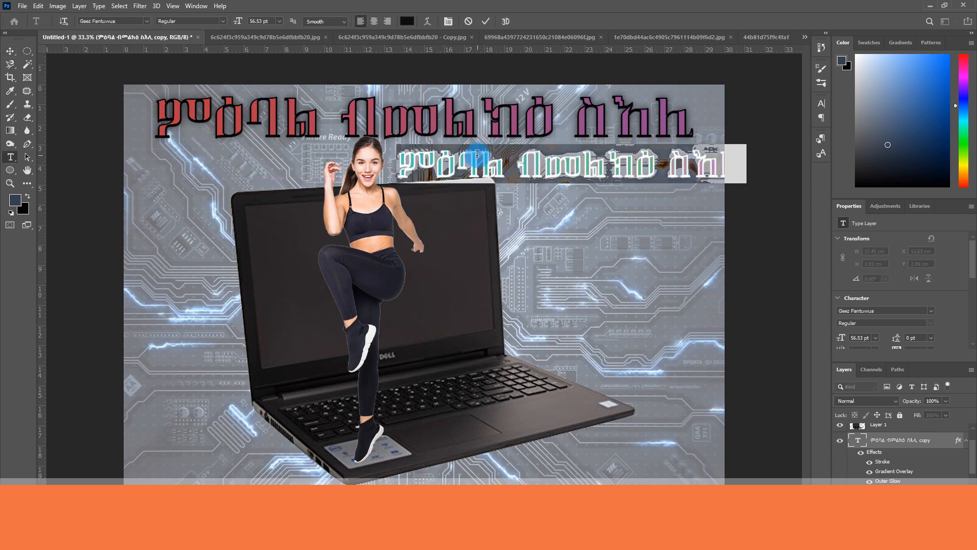
pyautogui.click(262, 21)
pyautogui.write('47')
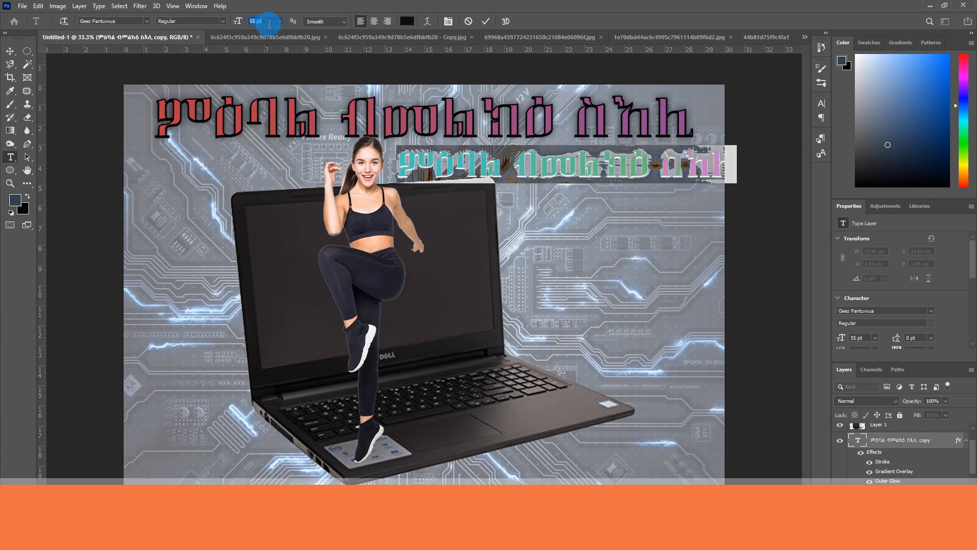
pyautogui.press('Return')
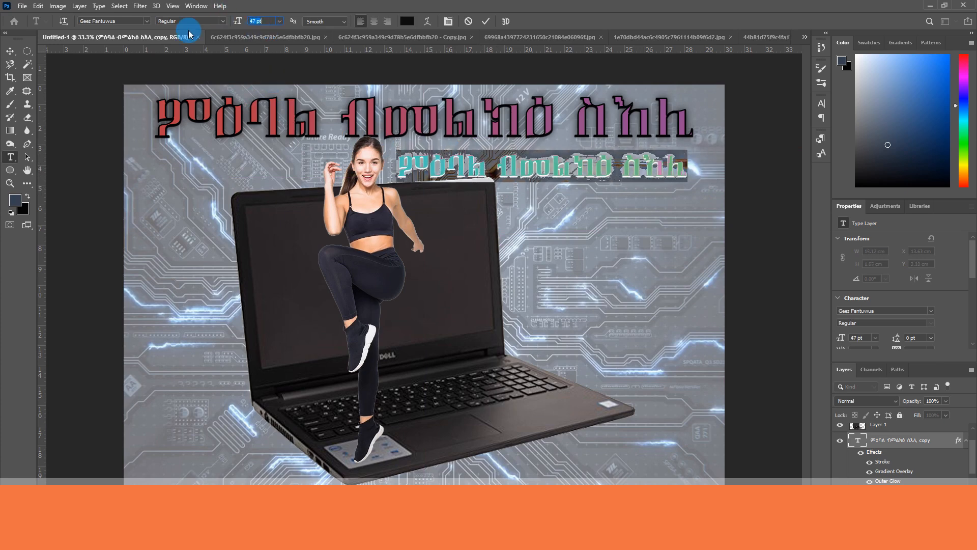
pyautogui.click(8, 54)
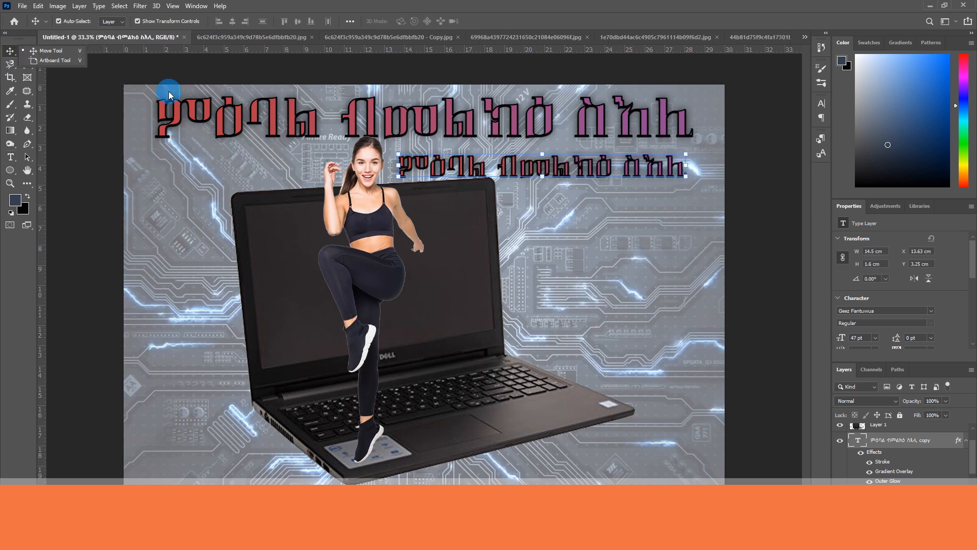
pyautogui.moveTo(512, 174); pyautogui.dragTo(543, 172)
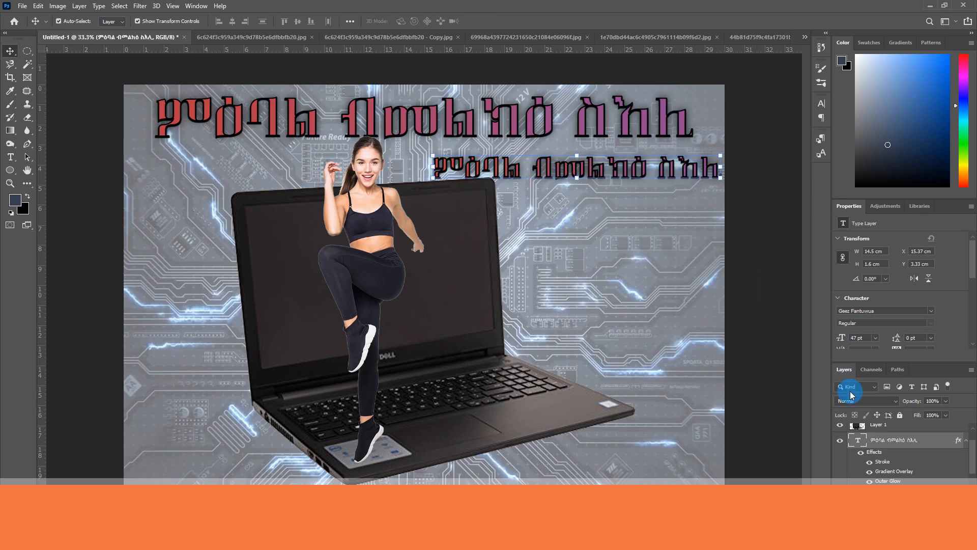
# Bring the copied text layer above Layer 2 and move the text beside the woman's hand, to about X 15 cm, Y 7.15 cm.
pyautogui.moveTo(972, 465); pyautogui.dragTo(974, 457)
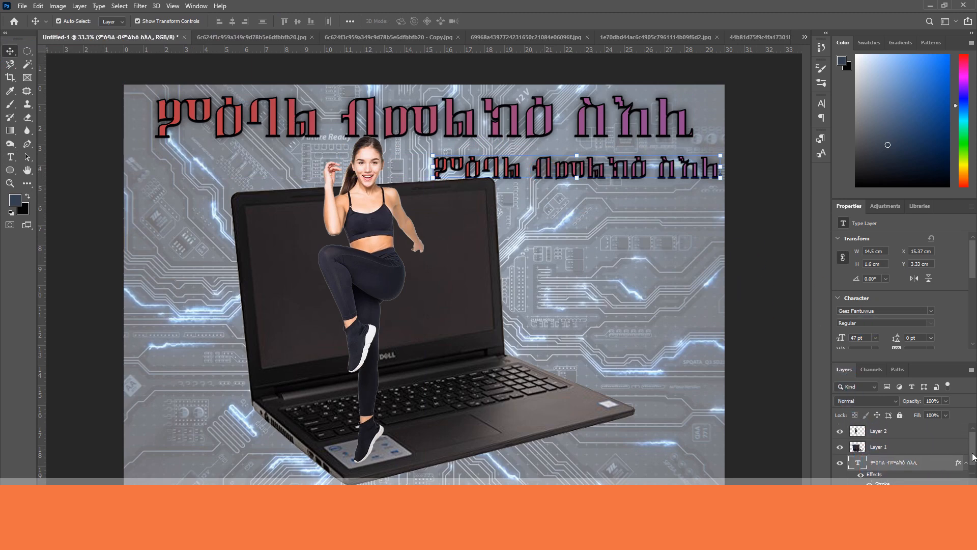
pyautogui.scroll(-3, 925, 465)
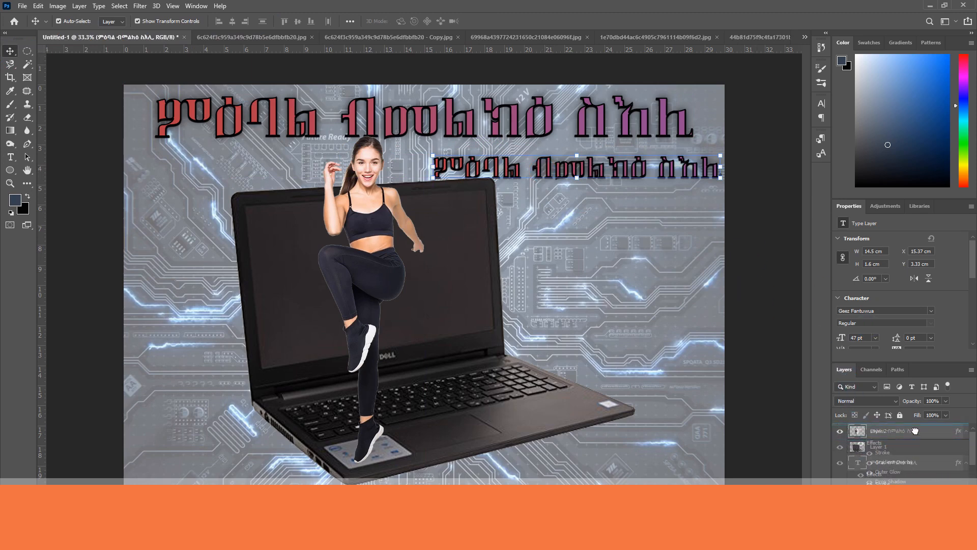
pyautogui.moveTo(548, 170); pyautogui.dragTo(539, 246)
pyautogui.click(617, 200)
pyautogui.click(553, 245)
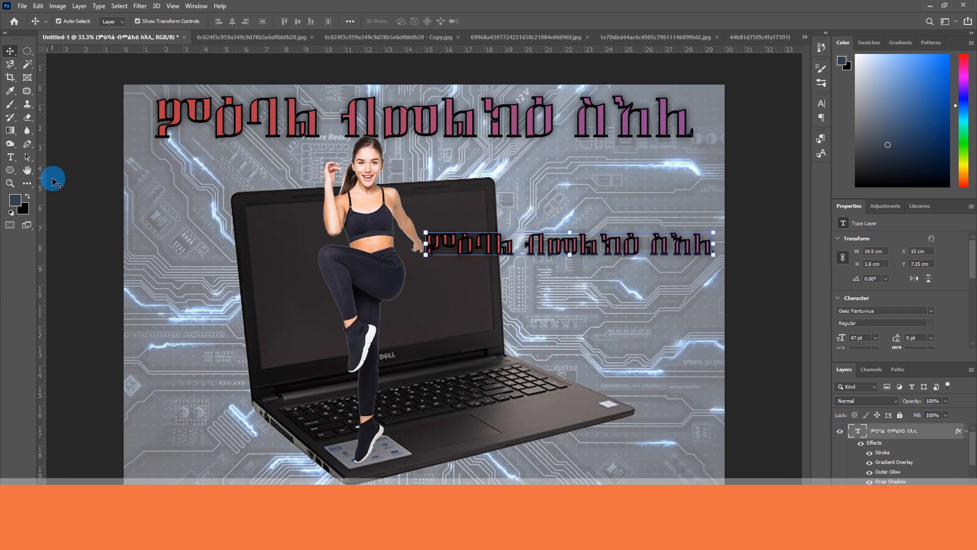
# Select all of the heading copy's text, switch to Word, and replace the line there with "ብትምህቲ ናብ ዕብየት!!" for copying.
pyautogui.click(11, 157)
pyautogui.click(439, 241)
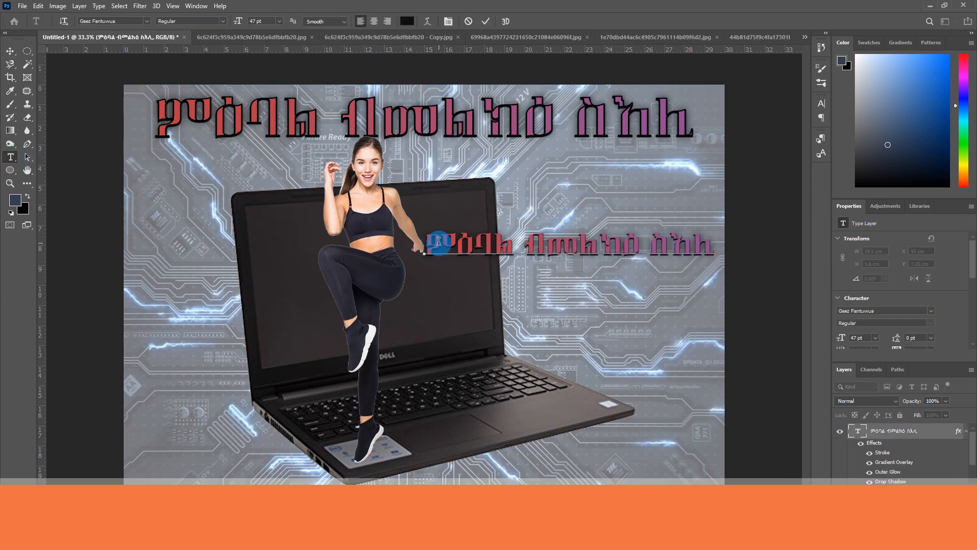
pyautogui.hotkey('ctrl', 'a')
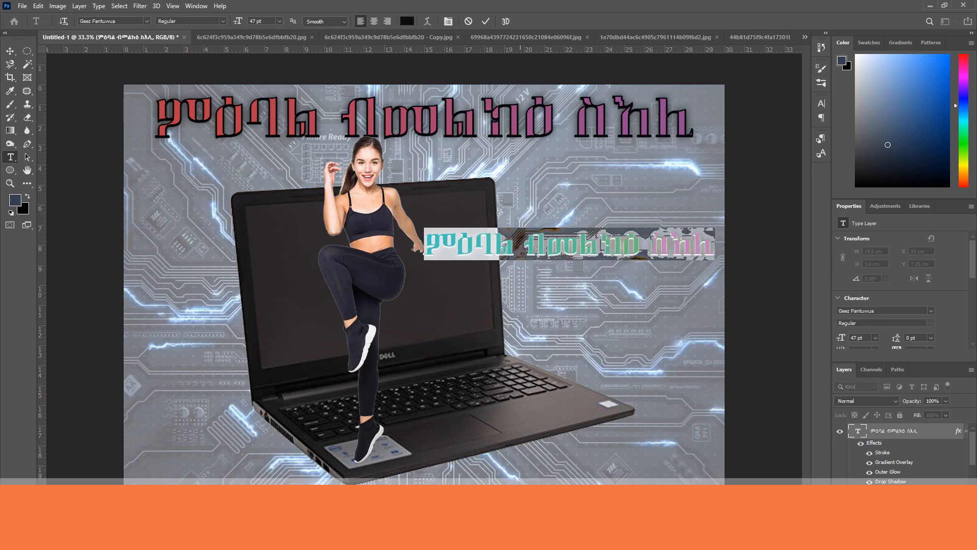
pyautogui.click(558, 538)
pyautogui.click(657, 495)
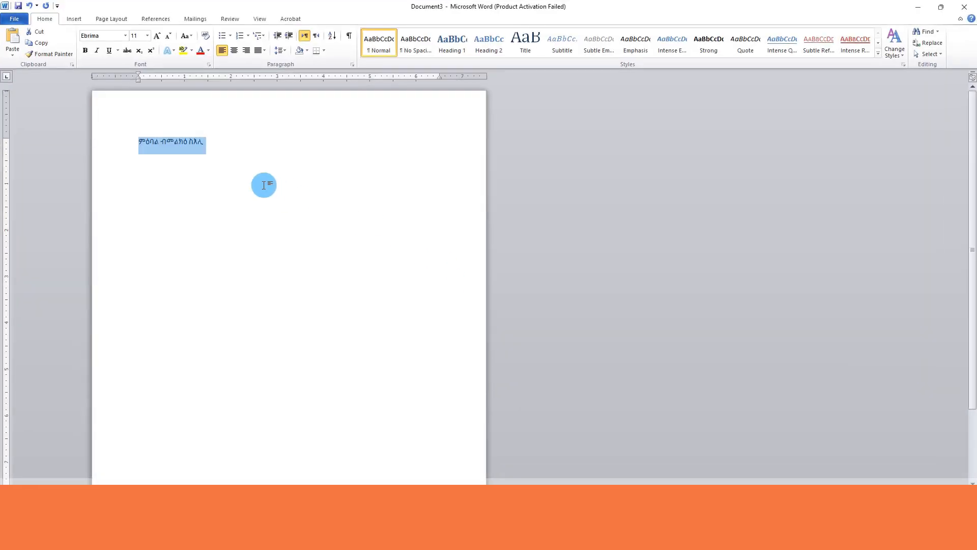
pyautogui.write('ብትምህቲ ናብ ዕብየት!!')
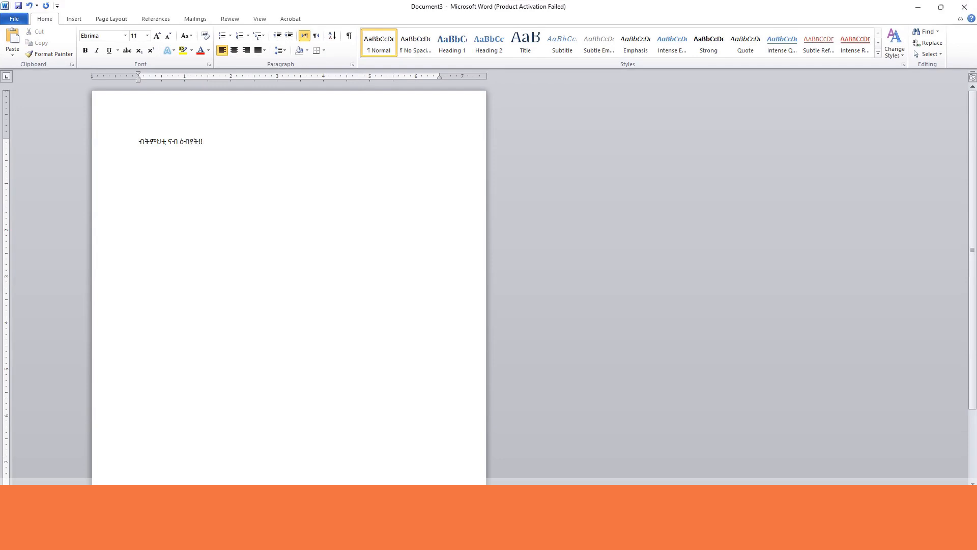
pyautogui.tripleClick(264, 185)
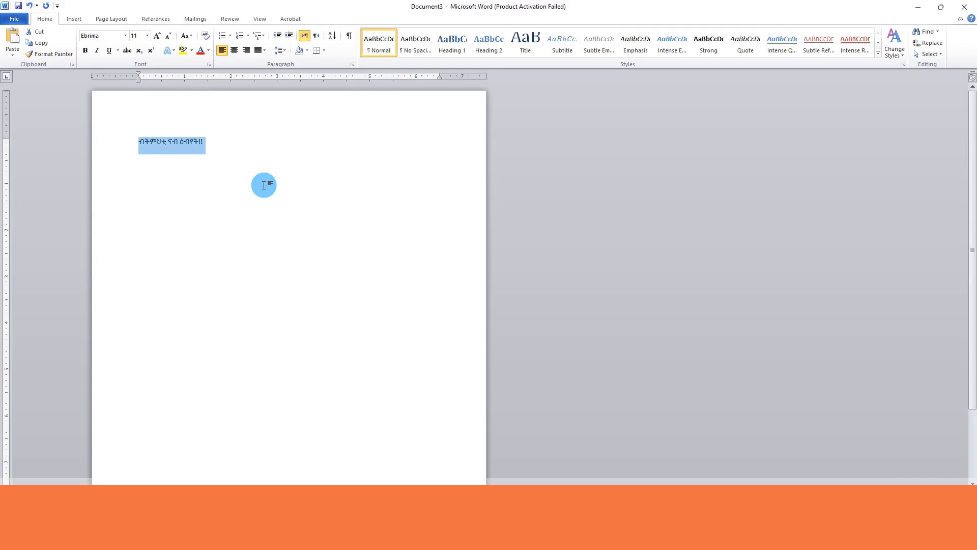
# Switch back to Photoshop, replace the heading copy's text with "ብትምህቲ ናብ ዕብየት!!" and shift it to about X 15.66 cm, Y 7.15 cm.
pyautogui.click(286, 299)
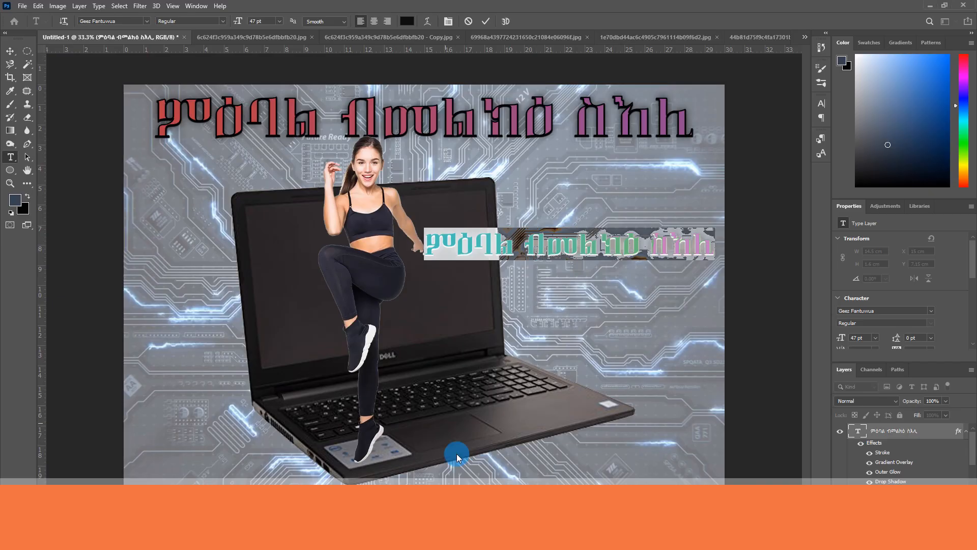
pyautogui.click(501, 238)
pyautogui.write('ብትምህርቲ ናብ ዕብየት ! !')
pyautogui.click(11, 51)
pyautogui.moveTo(461, 247); pyautogui.dragTo(491, 244)
pyautogui.doubleClick(493, 244)
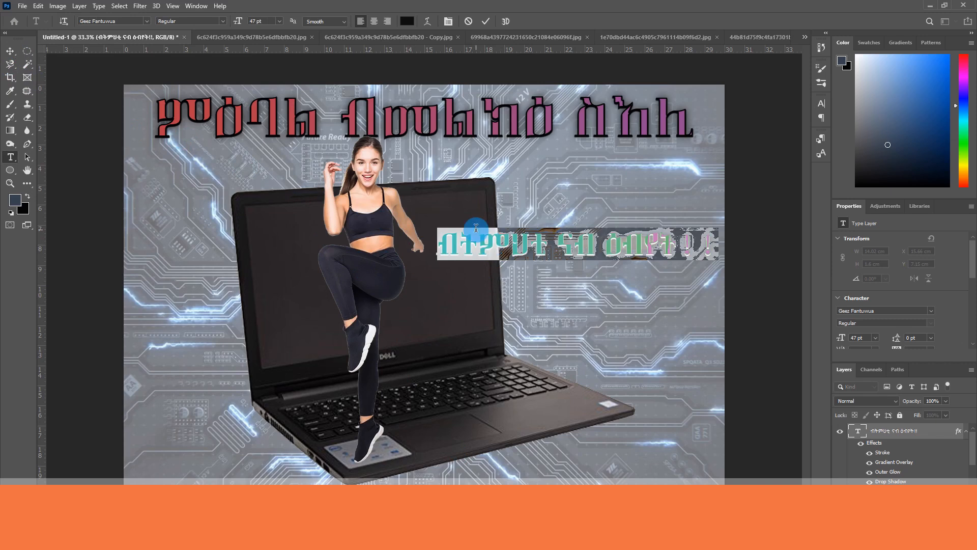
# Open the layer style of the "ብትምህቲ ናብ ዕብየት!!" text and turn off its Gradient Overlay.
pyautogui.click(883, 438)
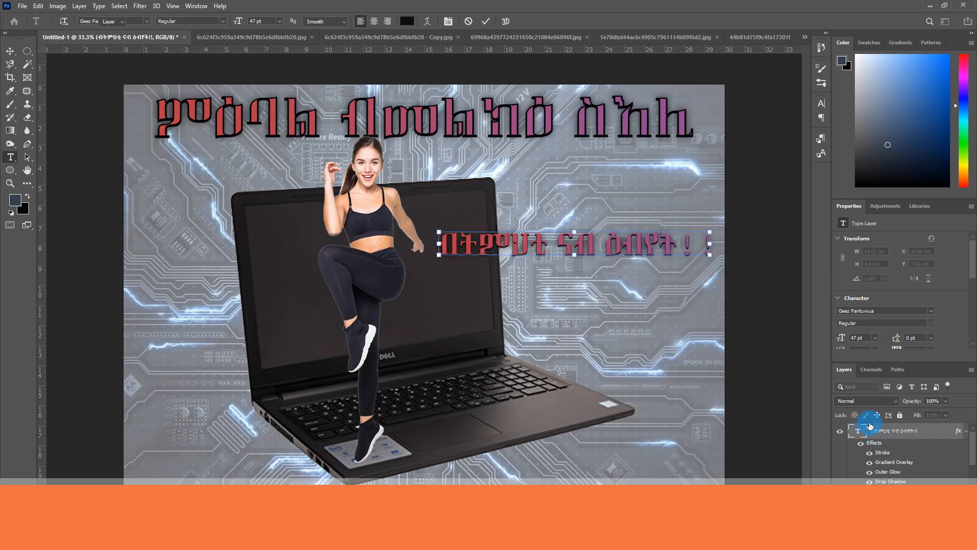
pyautogui.rightClick(880, 433)
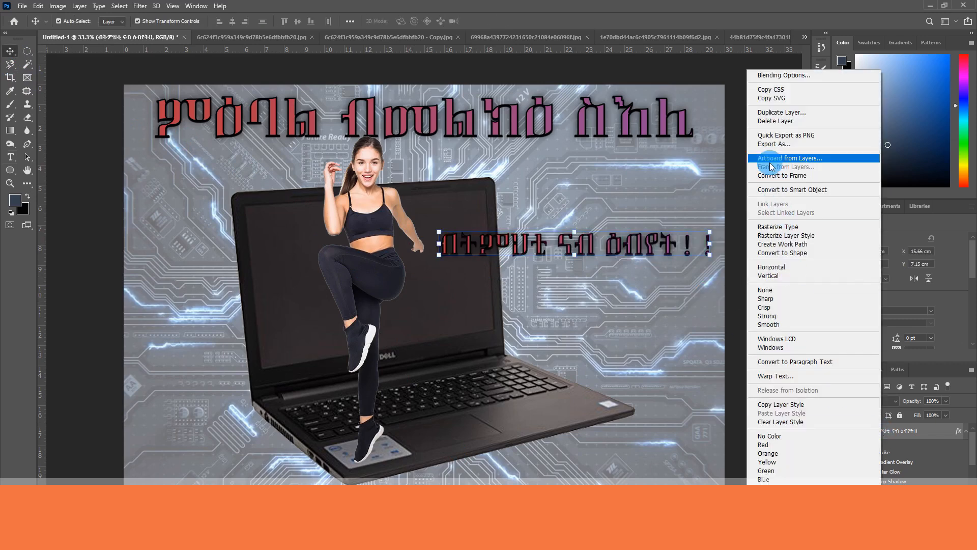
pyautogui.click(771, 76)
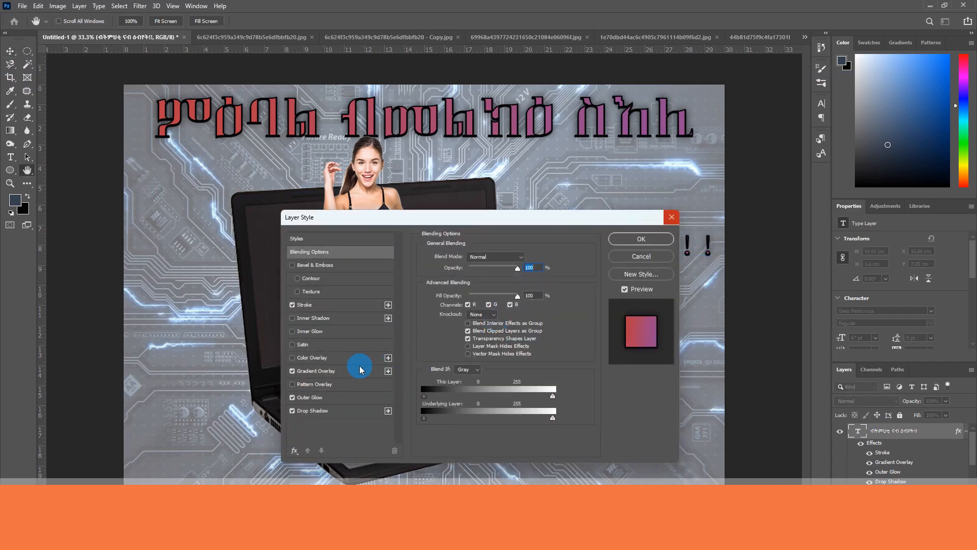
pyautogui.click(292, 374)
pyautogui.moveTo(400, 229); pyautogui.dragTo(415, 307)
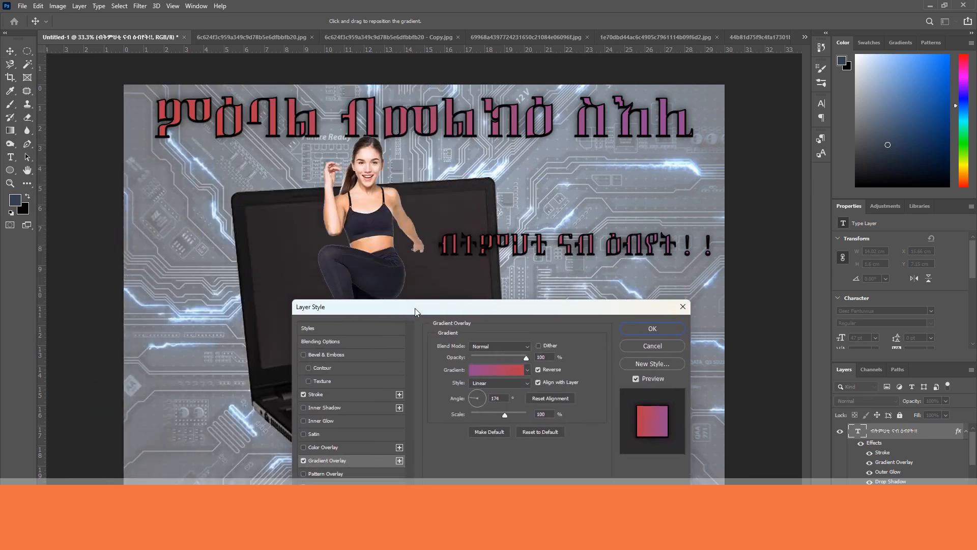
pyautogui.click(304, 461)
# Enable a Color Overlay on the smaller text and set its colour to a dark red.
pyautogui.click(313, 448)
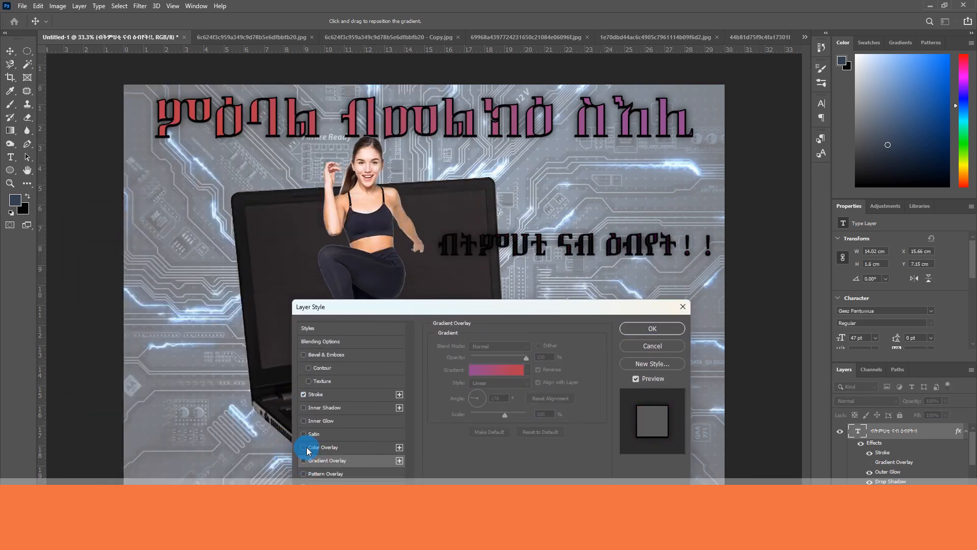
pyautogui.click(400, 448)
pyautogui.click(538, 348)
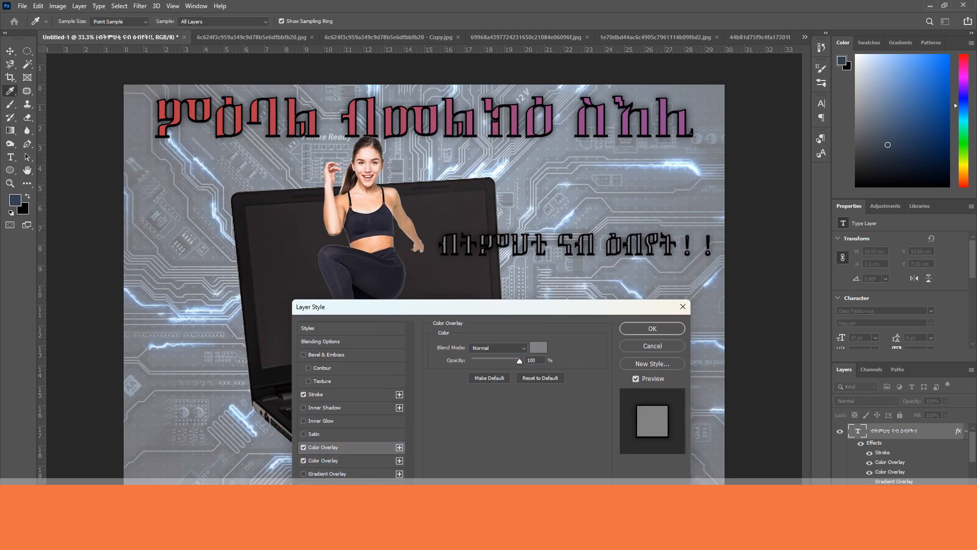
pyautogui.moveTo(731, 133); pyautogui.dragTo(832, 57)
pyautogui.click(805, 89)
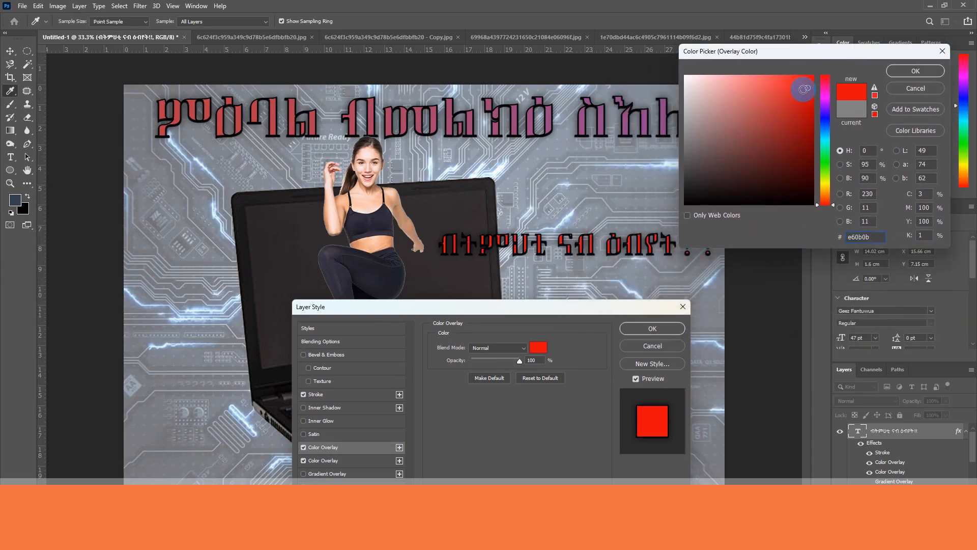
pyautogui.moveTo(824, 152); pyautogui.dragTo(810, 84)
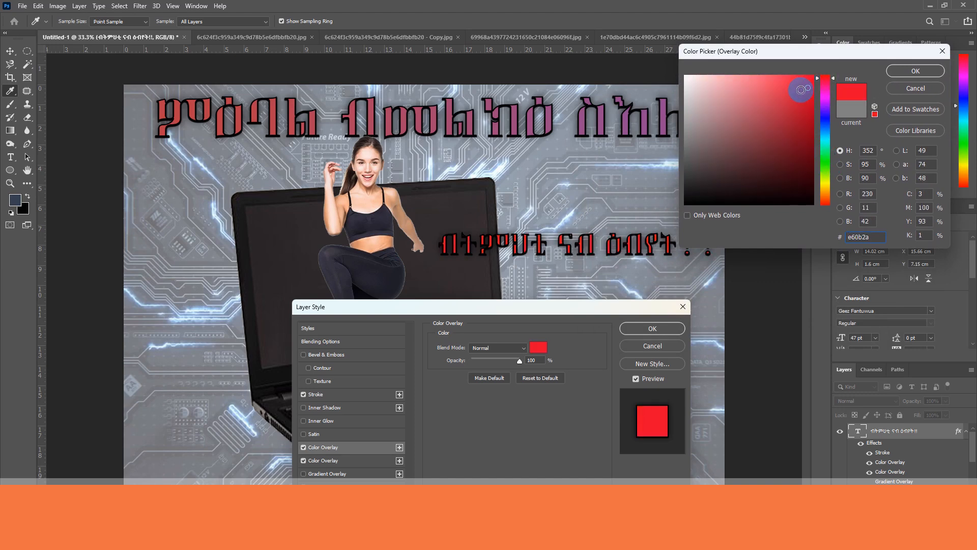
pyautogui.click(826, 202)
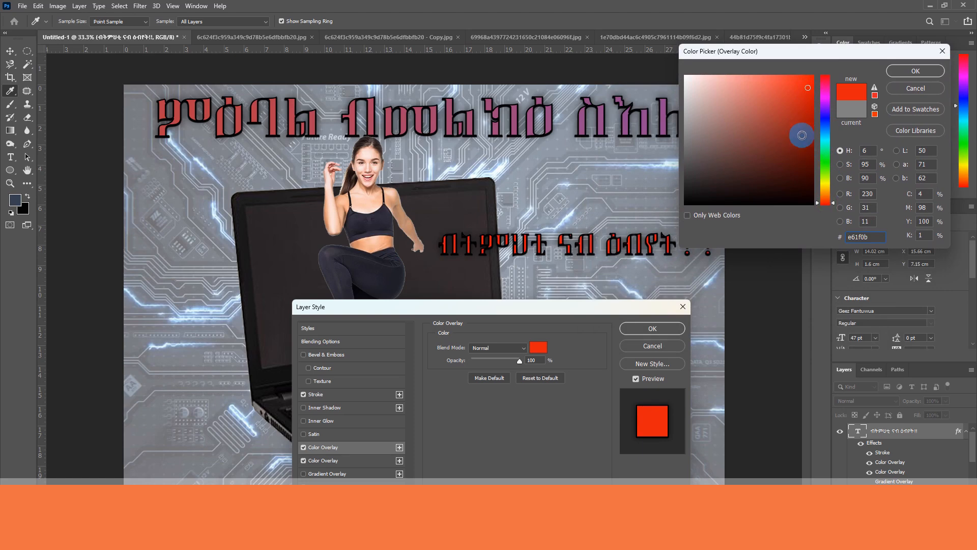
pyautogui.click(806, 114)
pyautogui.click(914, 71)
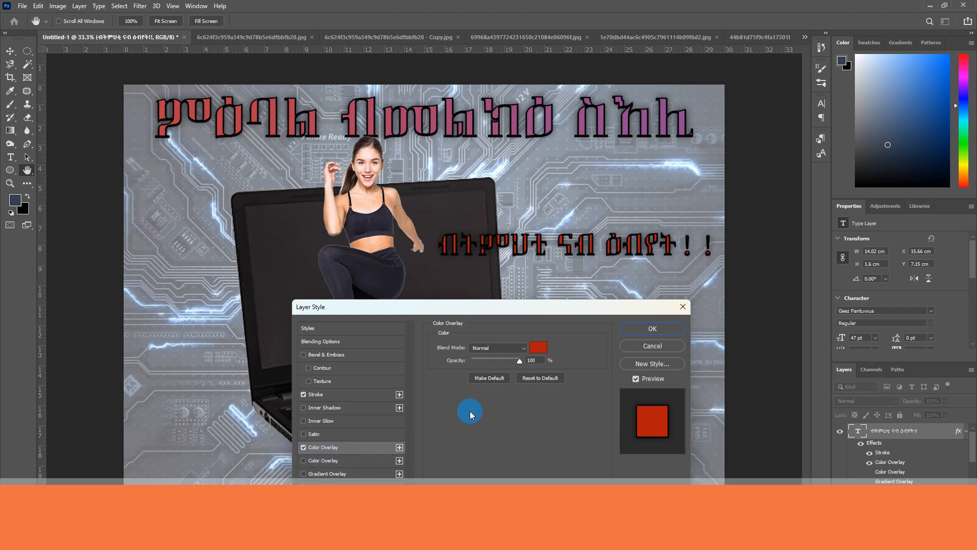
# Set the red Color Overlay's opacity to 95% and apply the layer style.
pyautogui.doubleClick(540, 359)
pyautogui.write('95')
pyautogui.click(652, 329)
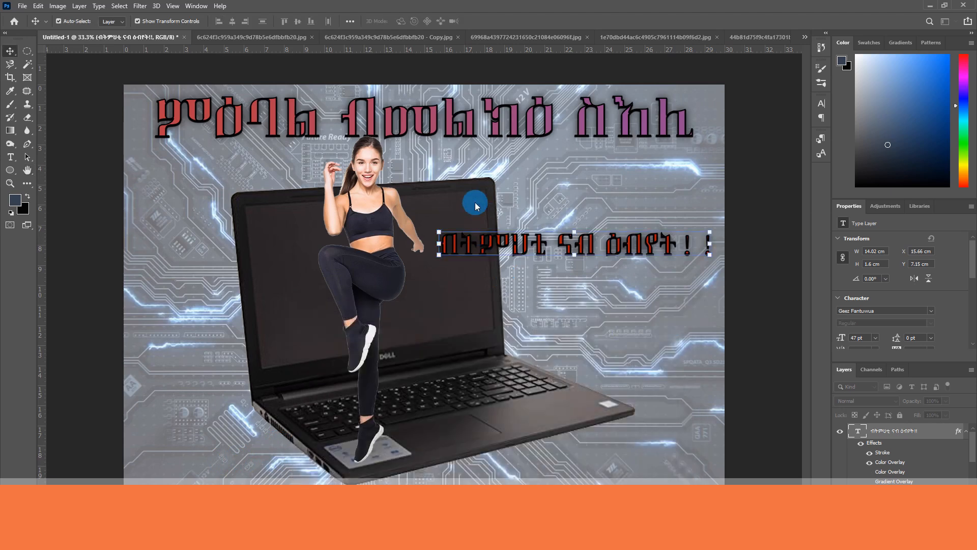
# Change the font of the "ብትምህቲ ናብ ዕብየት!!" text to Geez Able.
pyautogui.doubleClick(484, 242)
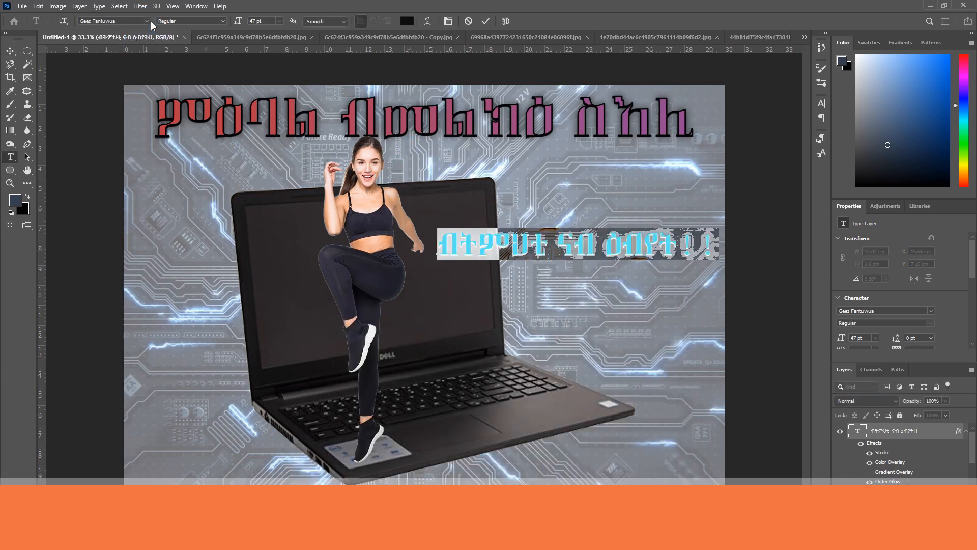
pyautogui.click(146, 21)
pyautogui.click(156, 170)
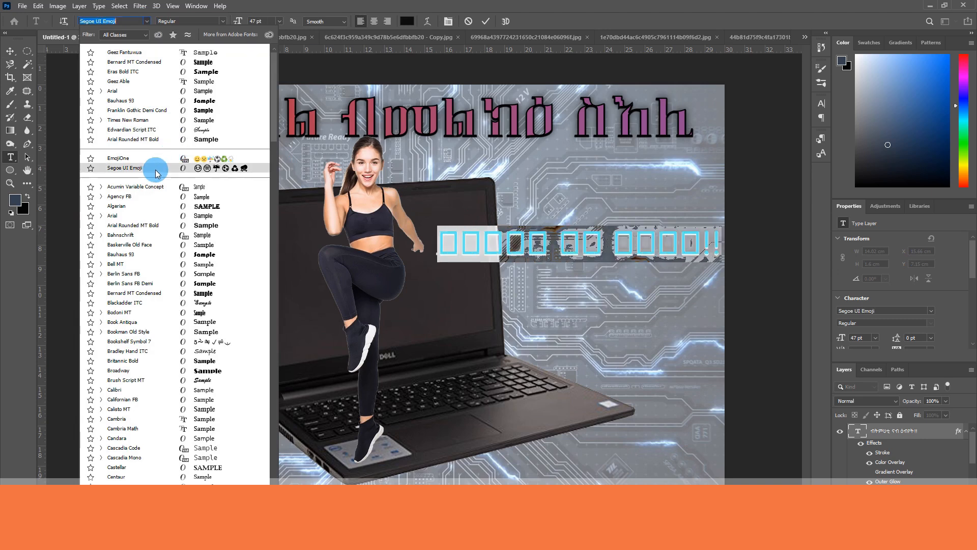
pyautogui.scroll(-10, 153, 194)
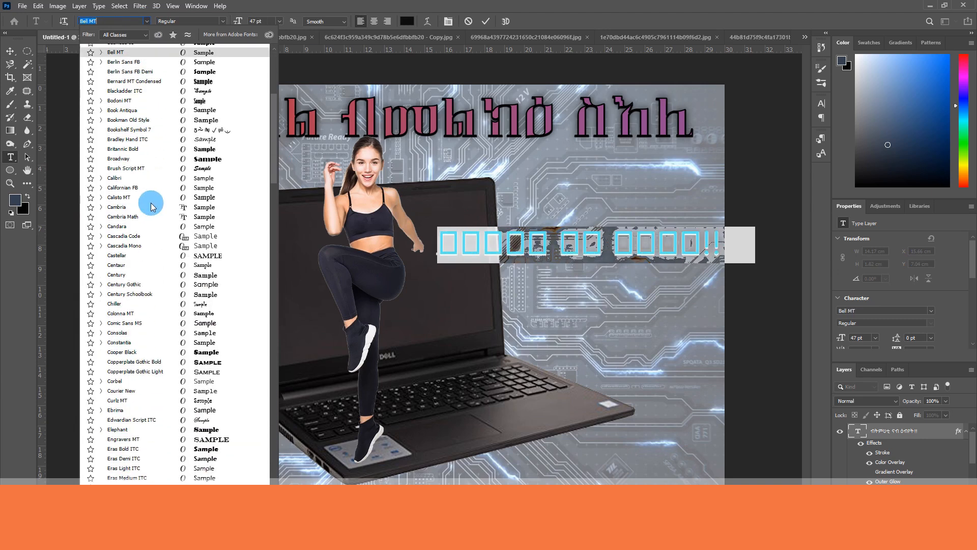
pyautogui.scroll(-2, 151, 209)
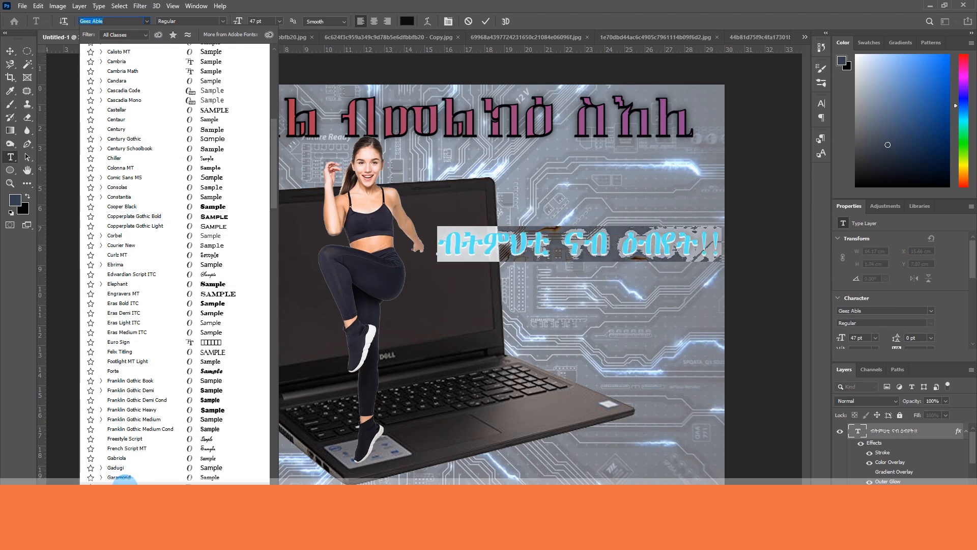
pyautogui.click(122, 481)
pyautogui.click(9, 51)
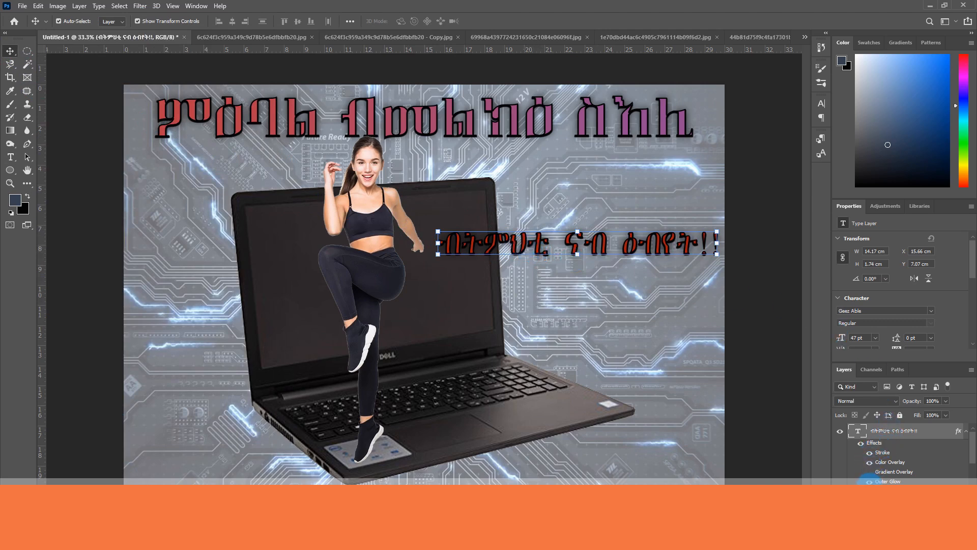
# Hide the Outer Glow and Drop Shadow effects of the smaller text layer.
pyautogui.click(870, 481)
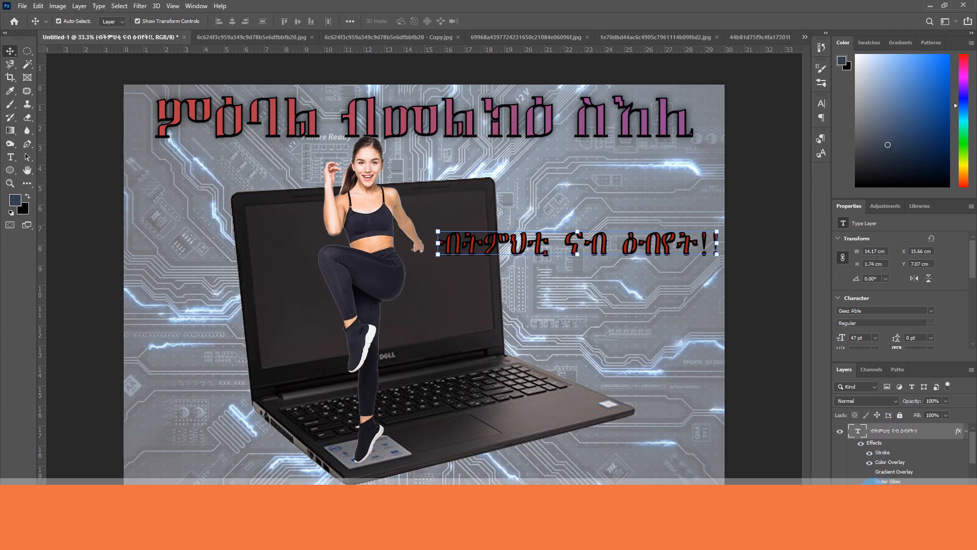
pyautogui.click(868, 490)
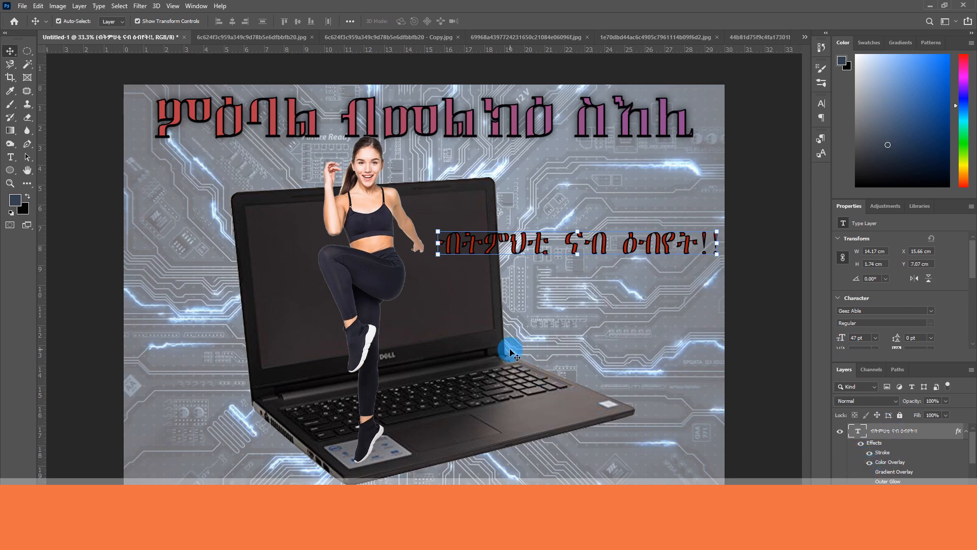
pyautogui.click(441, 325)
pyautogui.click(164, 380)
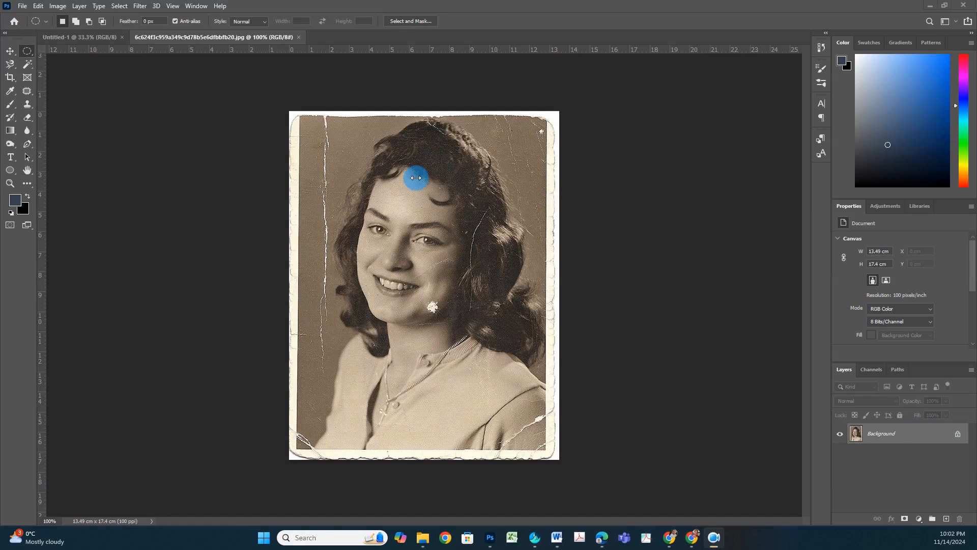
# Examine the old portrait photo's background, face, clothing and corners up close for cracks, spots and scratches.
pyautogui.click(324, 221)
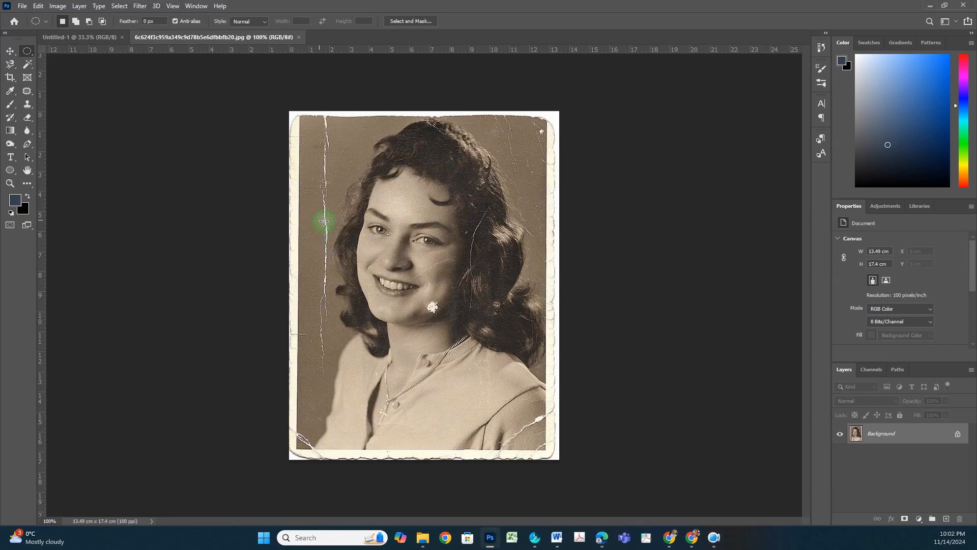
pyautogui.scroll(2, 313, 220)
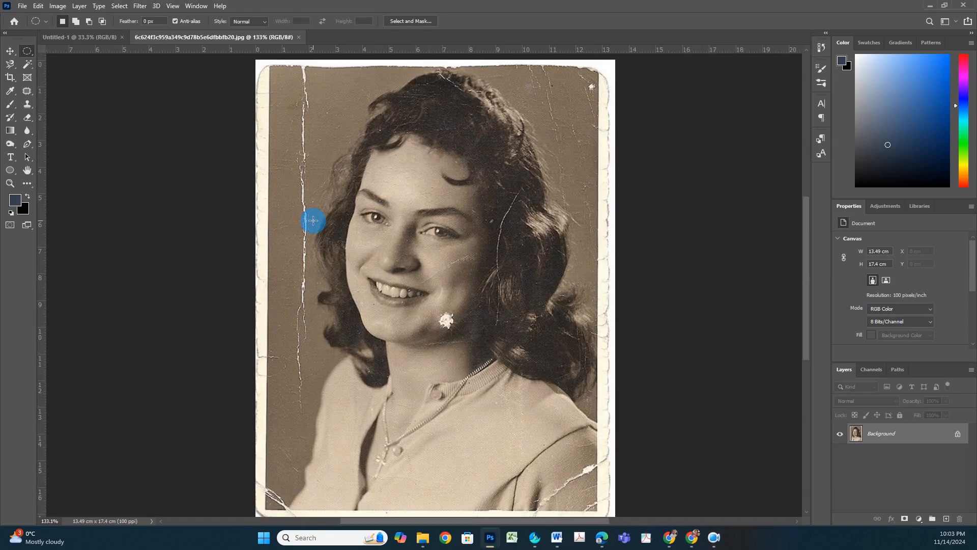
pyautogui.scroll(3, 313, 220)
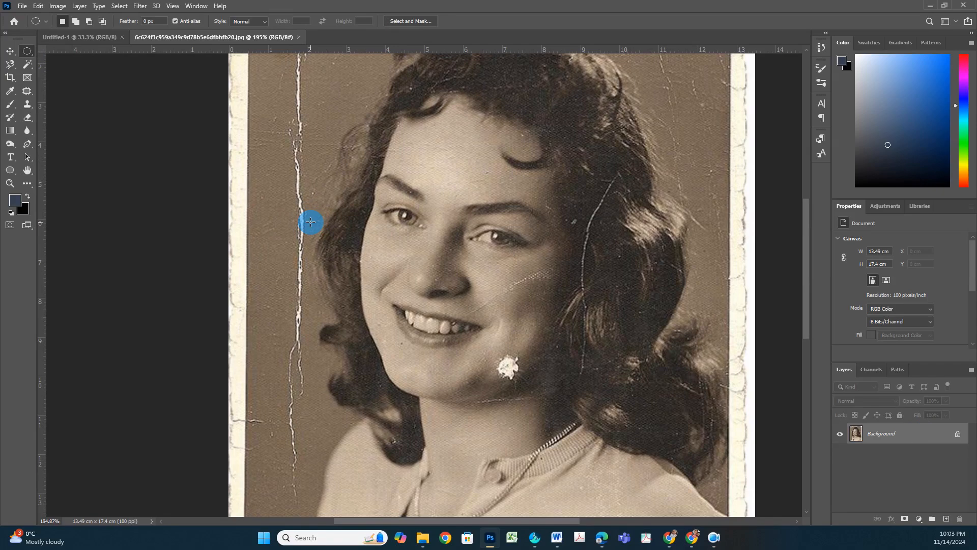
pyautogui.scroll(4, 509, 362)
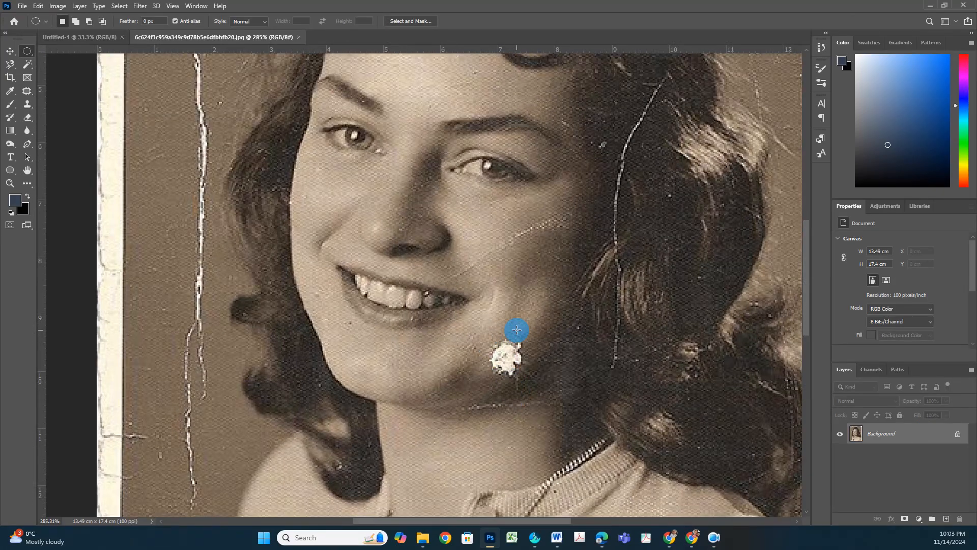
pyautogui.scroll(-6, 515, 331)
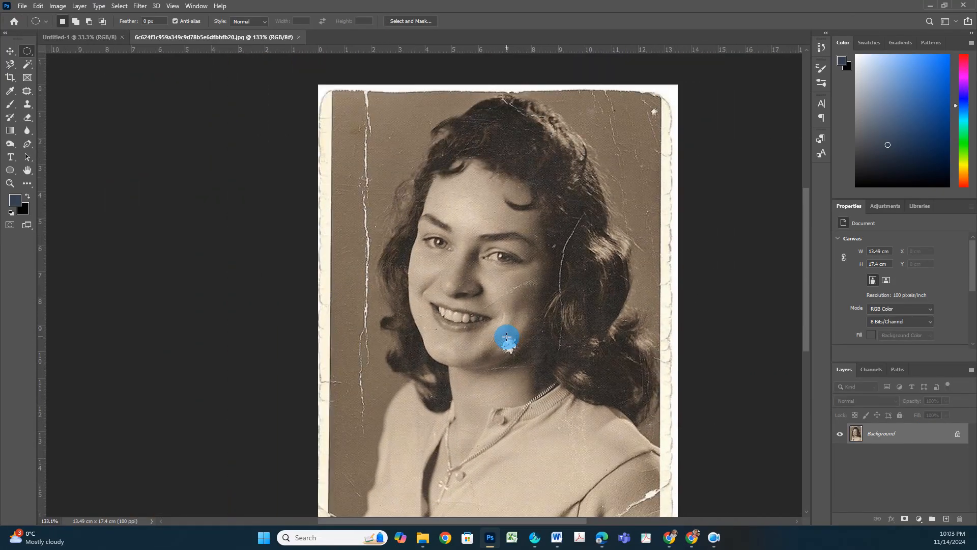
pyautogui.scroll(-1, 507, 336)
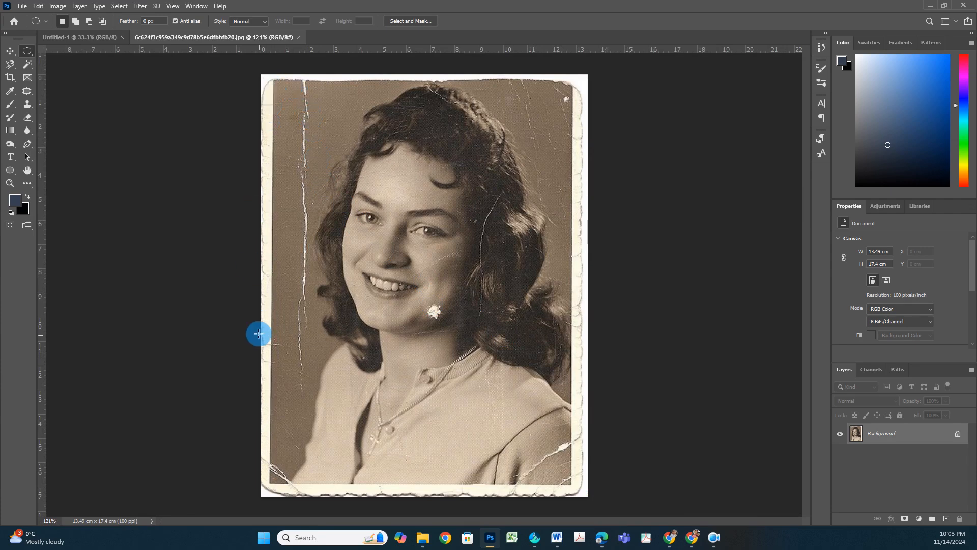
pyautogui.moveTo(274, 71); pyautogui.dragTo(337, 441)
pyautogui.click(247, 282)
pyautogui.moveTo(563, 90); pyautogui.dragTo(586, 142)
pyautogui.moveTo(405, 293); pyautogui.dragTo(470, 360)
pyautogui.moveTo(585, 424); pyautogui.dragTo(502, 507)
pyautogui.moveTo(255, 405); pyautogui.dragTo(345, 519)
pyautogui.click(383, 415)
pyautogui.click(386, 414)
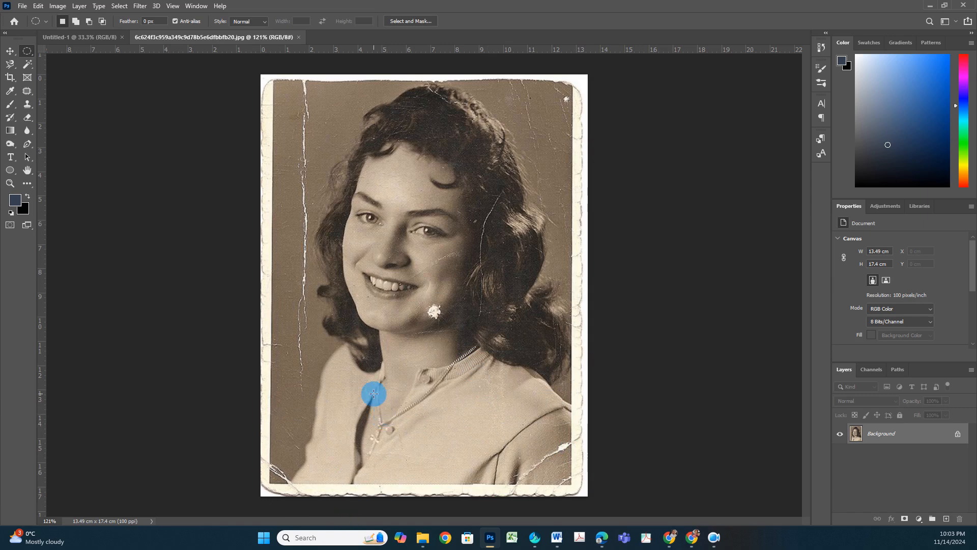
# Use the Patch tool to cover the upper part of the long vertical crack in the background left of the hair.
pyautogui.click(27, 91)
pyautogui.click(61, 109)
pyautogui.click(293, 95)
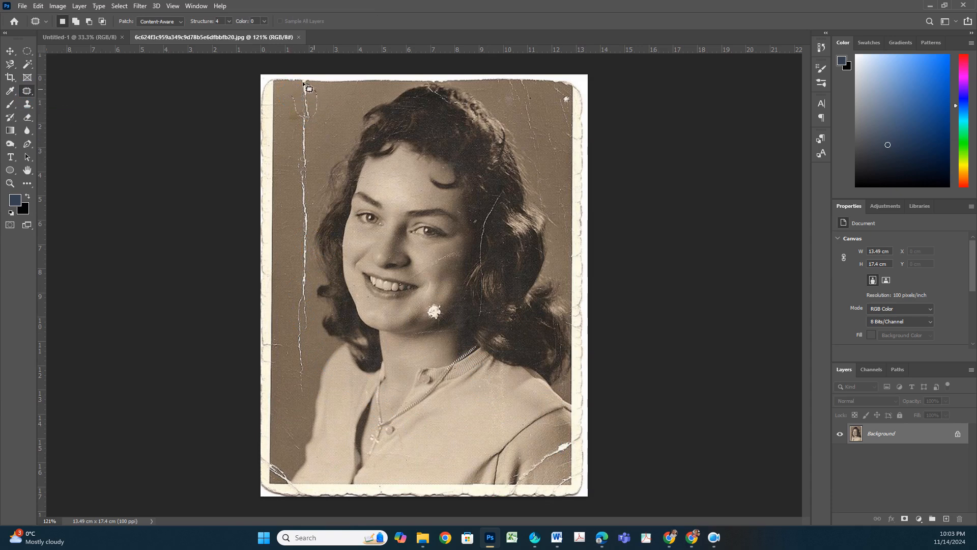
pyautogui.moveTo(304, 95)
pyautogui.mouseDown()
pyautogui.moveTo(334, 100)
pyautogui.moveTo(285, 118)
pyautogui.moveTo(304, 154)
pyautogui.moveTo(317, 133)
pyautogui.moveTo(292, 111)
pyautogui.moveTo(317, 119)
pyautogui.moveTo(337, 107)
pyautogui.mouseUp()
pyautogui.moveTo(283, 156)
pyautogui.mouseDown()
pyautogui.moveTo(312, 184)
pyautogui.moveTo(316, 152)
pyautogui.moveTo(295, 153)
pyautogui.mouseUp()
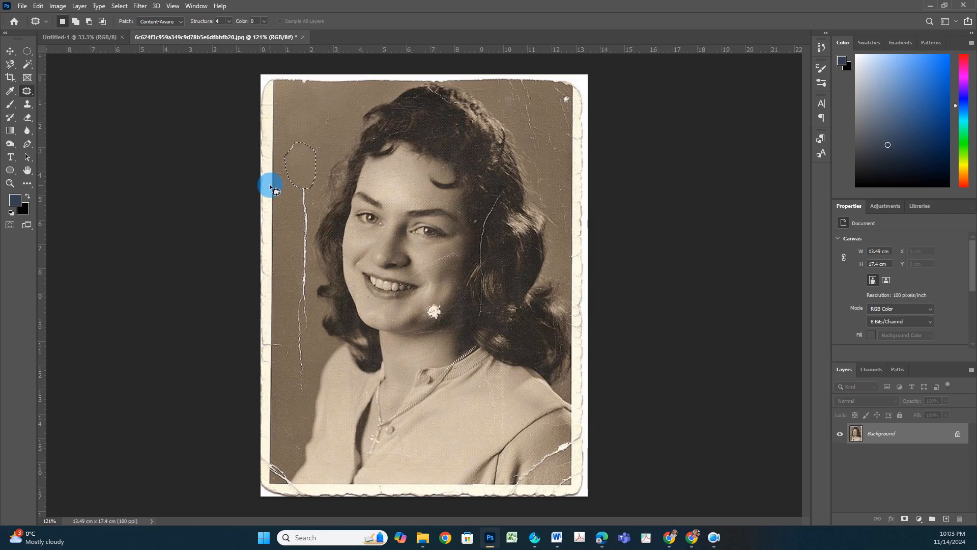
pyautogui.moveTo(291, 197); pyautogui.dragTo(305, 153)
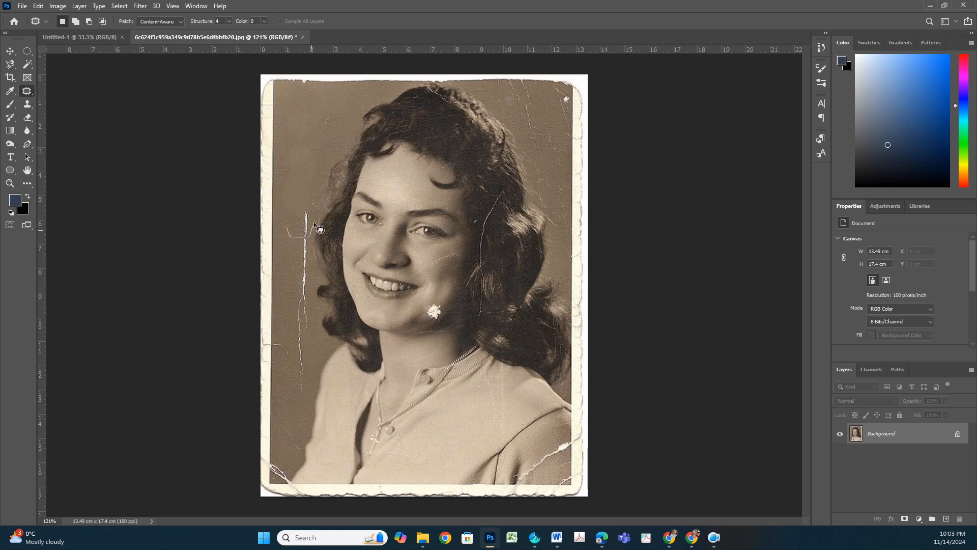
pyautogui.moveTo(296, 209)
pyautogui.mouseDown()
pyautogui.moveTo(292, 222)
pyautogui.moveTo(319, 152)
pyautogui.mouseUp()
# Patch the lower stretch of the vertical background crack down to the shoulder with clean background texture.
pyautogui.click(279, 263)
pyautogui.moveTo(289, 246)
pyautogui.mouseDown()
pyautogui.moveTo(298, 266)
pyautogui.moveTo(283, 212)
pyautogui.mouseUp()
pyautogui.moveTo(290, 265); pyautogui.dragTo(293, 214)
pyautogui.moveTo(282, 302)
pyautogui.mouseDown()
pyautogui.moveTo(285, 319)
pyautogui.moveTo(284, 218)
pyautogui.mouseUp()
pyautogui.moveTo(291, 342); pyautogui.dragTo(284, 334)
pyautogui.moveTo(290, 341); pyautogui.dragTo(289, 244)
pyautogui.moveTo(287, 386); pyautogui.dragTo(287, 386)
# Patch the cracked lower-left corner of the portrait and a blemish in the background above the shoulder.
pyautogui.moveTo(277, 460); pyautogui.dragTo(277, 460)
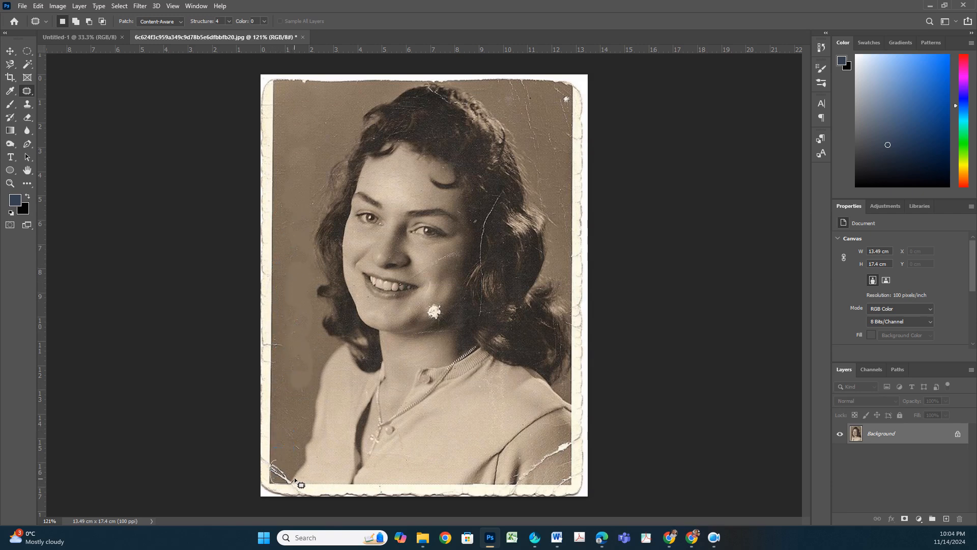
pyautogui.moveTo(282, 470)
pyautogui.mouseDown()
pyautogui.moveTo(284, 406)
pyautogui.moveTo(278, 438)
pyautogui.moveTo(301, 453)
pyautogui.moveTo(297, 426)
pyautogui.moveTo(277, 412)
pyautogui.moveTo(303, 373)
pyautogui.mouseUp()
pyautogui.hotkey('ctrl', 'd')
pyautogui.moveTo(283, 331); pyautogui.dragTo(296, 307)
pyautogui.hotkey('ctrl', 'd')
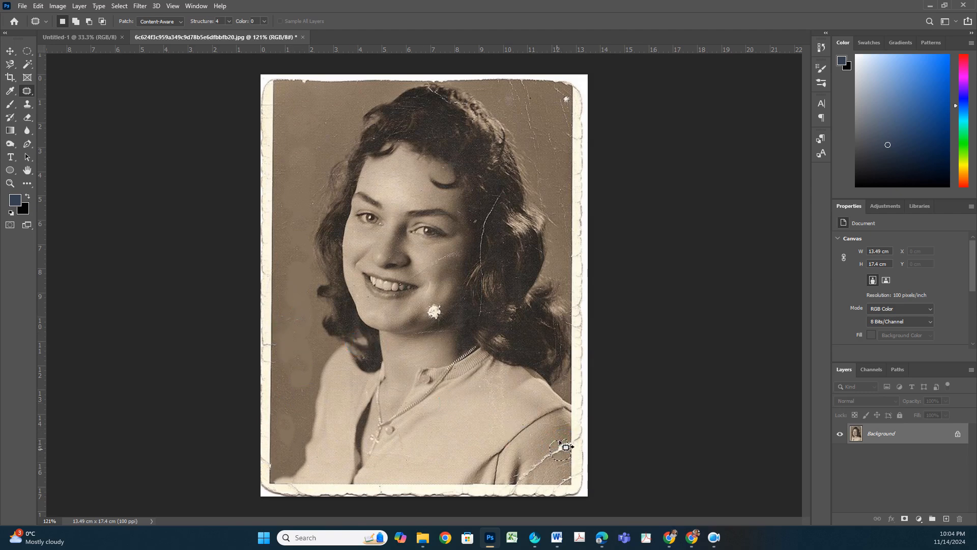
# Patch the white tear running across the sleeve in the lower-right corner and clear the selection.
pyautogui.moveTo(529, 449)
pyautogui.mouseDown()
pyautogui.moveTo(532, 461)
pyautogui.moveTo(553, 459)
pyautogui.mouseUp()
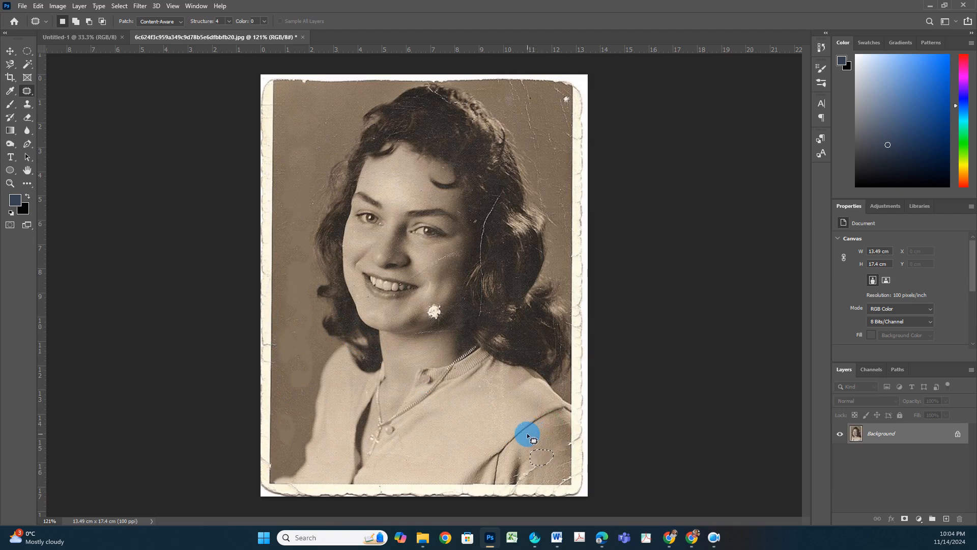
pyautogui.rightClick(536, 458)
pyautogui.click(518, 428)
pyautogui.click(519, 441)
pyautogui.click(517, 410)
# Set the Patch tool's Structure to 5 and patch the remaining damage on the lower-right sleeve.
pyautogui.click(301, 304)
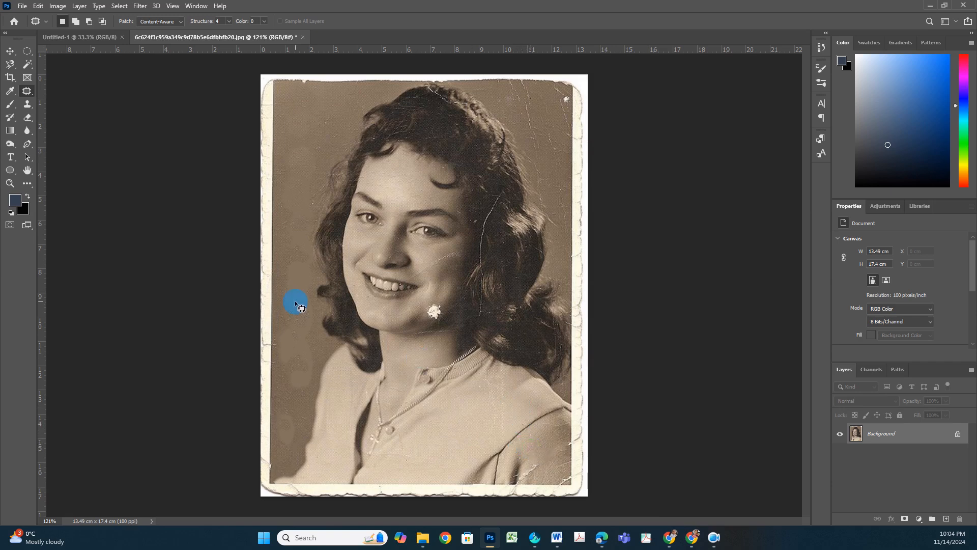
pyautogui.click(46, 22)
pyautogui.click(46, 22)
pyautogui.click(429, 317)
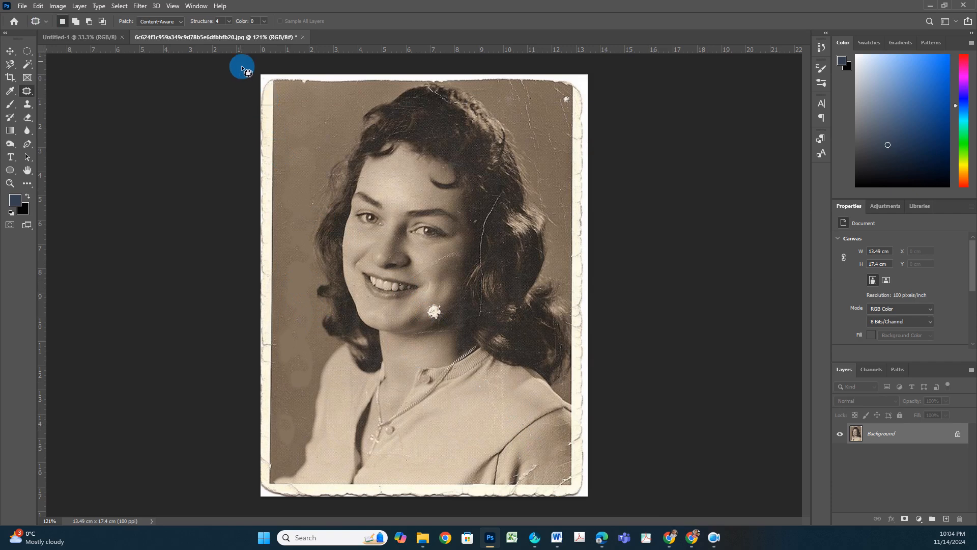
pyautogui.click(225, 22)
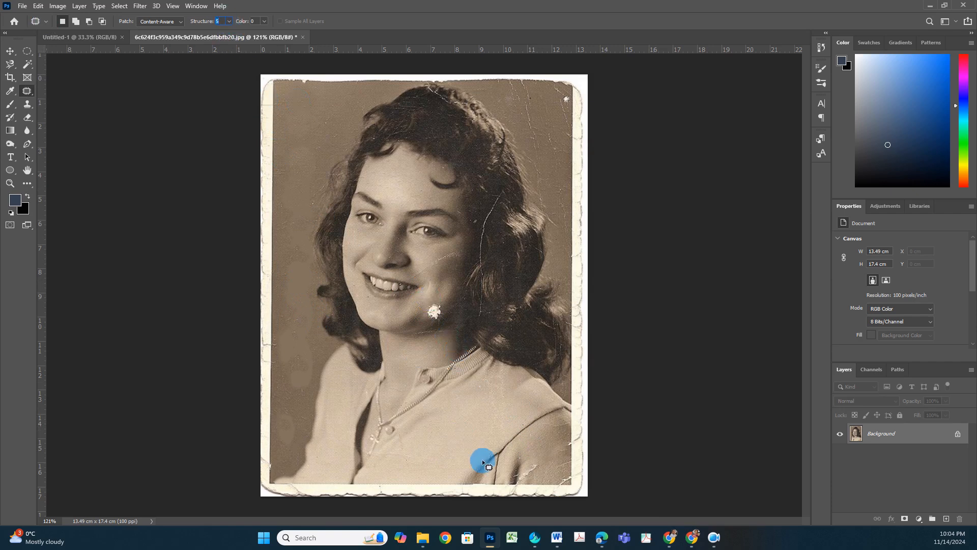
pyautogui.moveTo(531, 455)
pyautogui.mouseDown()
pyautogui.moveTo(530, 476)
pyautogui.moveTo(543, 461)
pyautogui.moveTo(534, 453)
pyautogui.mouseUp()
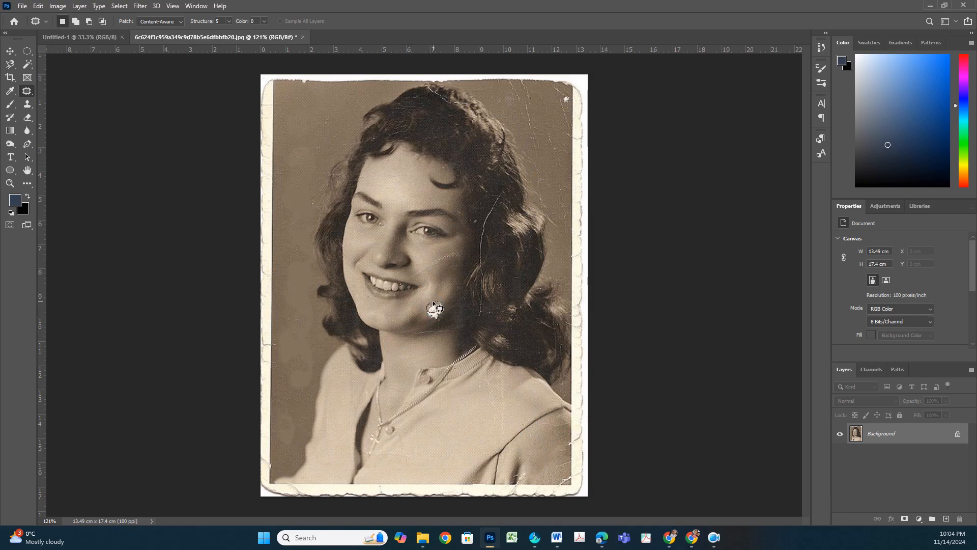
# Patch the large white spot on the woman's jaw with nearby clean skin.
pyautogui.moveTo(444, 299); pyautogui.dragTo(444, 299)
pyautogui.scroll(6, 439, 314)
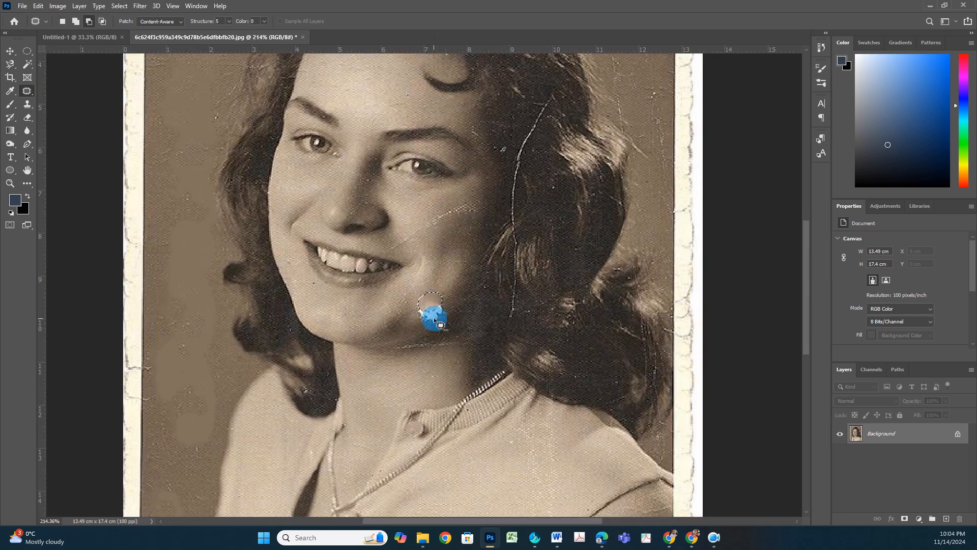
pyautogui.click(433, 319)
pyautogui.moveTo(428, 309)
pyautogui.mouseDown()
pyautogui.moveTo(419, 306)
pyautogui.moveTo(437, 321)
pyautogui.moveTo(448, 306)
pyautogui.moveTo(437, 275)
pyautogui.mouseUp()
pyautogui.moveTo(397, 314); pyautogui.dragTo(424, 287)
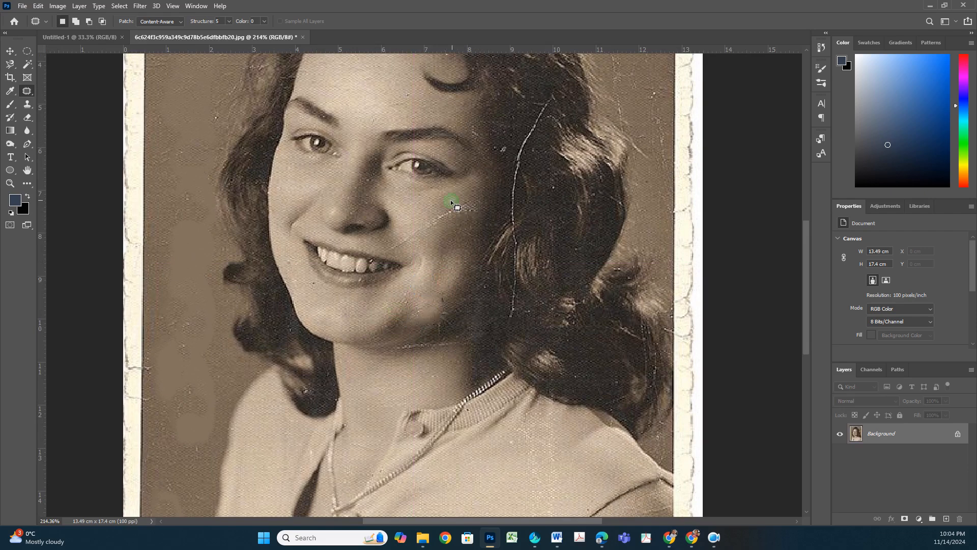
# Patch the diagonal scratch across the cheek below the eye with clean skin.
pyautogui.click(432, 218)
pyautogui.moveTo(451, 243); pyautogui.dragTo(415, 210)
pyautogui.moveTo(491, 159); pyautogui.dragTo(408, 304)
pyautogui.moveTo(378, 132)
pyautogui.mouseDown()
pyautogui.moveTo(320, 88)
pyautogui.moveTo(350, 106)
pyautogui.moveTo(373, 102)
pyautogui.moveTo(317, 84)
pyautogui.moveTo(326, 135)
pyautogui.moveTo(376, 143)
pyautogui.mouseUp()
# Patch the upper part of the curved white crack in the hair beside the face.
pyautogui.moveTo(436, 273); pyautogui.dragTo(451, 302)
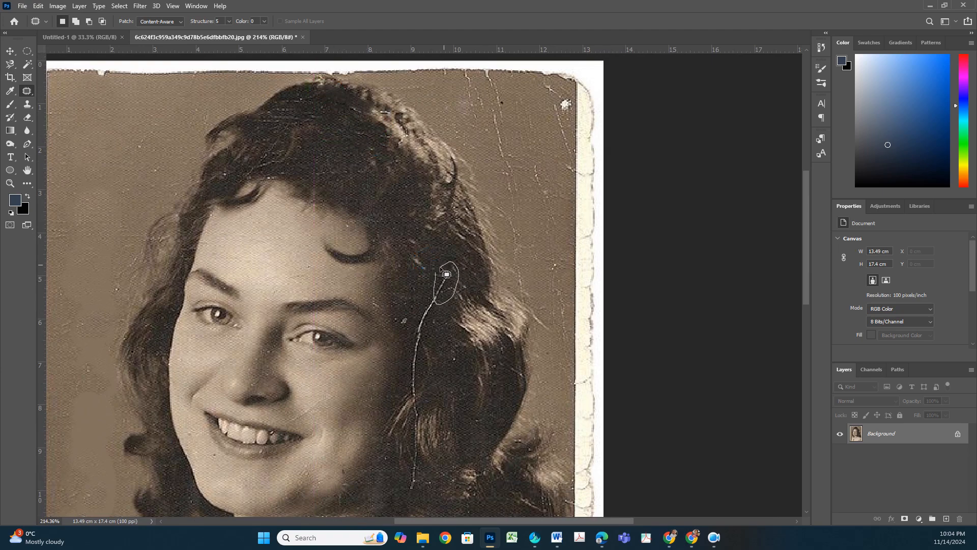
pyautogui.moveTo(441, 266); pyautogui.dragTo(420, 221)
pyautogui.moveTo(426, 308); pyautogui.dragTo(426, 308)
pyautogui.click(459, 302)
pyautogui.moveTo(451, 321); pyautogui.dragTo(453, 222)
pyautogui.moveTo(441, 237)
pyautogui.mouseDown()
pyautogui.moveTo(418, 213)
pyautogui.moveTo(431, 246)
pyautogui.mouseUp()
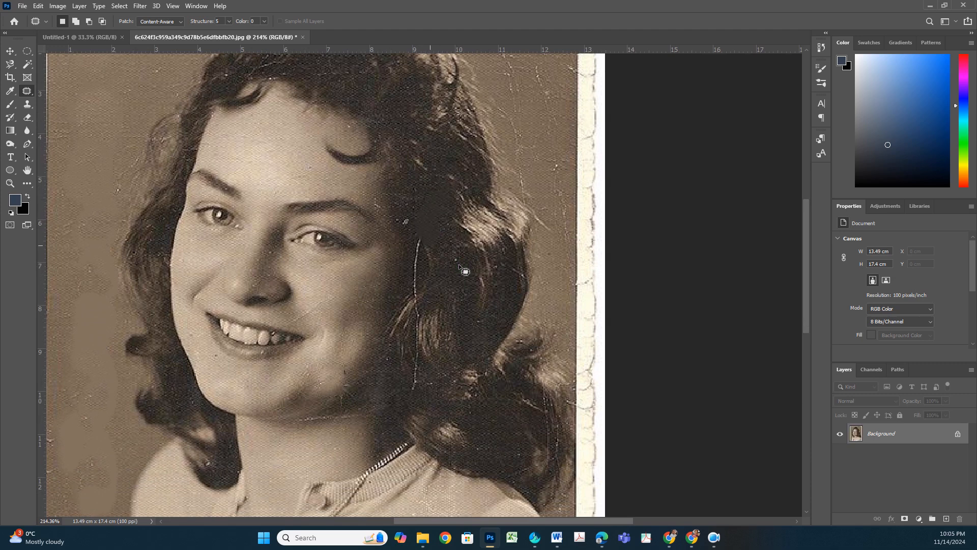
pyautogui.moveTo(432, 250); pyautogui.dragTo(436, 221)
# Patch the lower part of the hair crack with neighbouring dark hair texture.
pyautogui.click(454, 285)
pyautogui.moveTo(420, 279); pyautogui.dragTo(421, 328)
pyautogui.moveTo(420, 284)
pyautogui.mouseDown()
pyautogui.moveTo(470, 305)
pyautogui.moveTo(478, 284)
pyautogui.mouseUp()
pyautogui.moveTo(416, 328); pyautogui.dragTo(415, 375)
pyautogui.moveTo(421, 337); pyautogui.dragTo(487, 314)
# Patch the white spot and the cracks in the background near the photo's upper-right corner.
pyautogui.moveTo(306, 146); pyautogui.dragTo(273, 285)
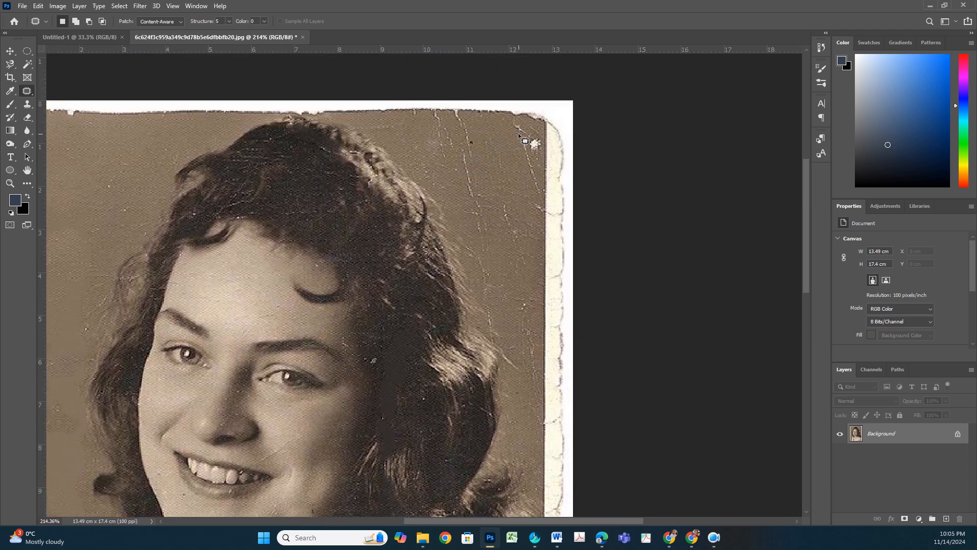
pyautogui.click(501, 128)
pyautogui.moveTo(521, 149); pyautogui.dragTo(518, 154)
pyautogui.moveTo(478, 121)
pyautogui.mouseDown()
pyautogui.moveTo(491, 149)
pyautogui.moveTo(519, 146)
pyautogui.mouseUp()
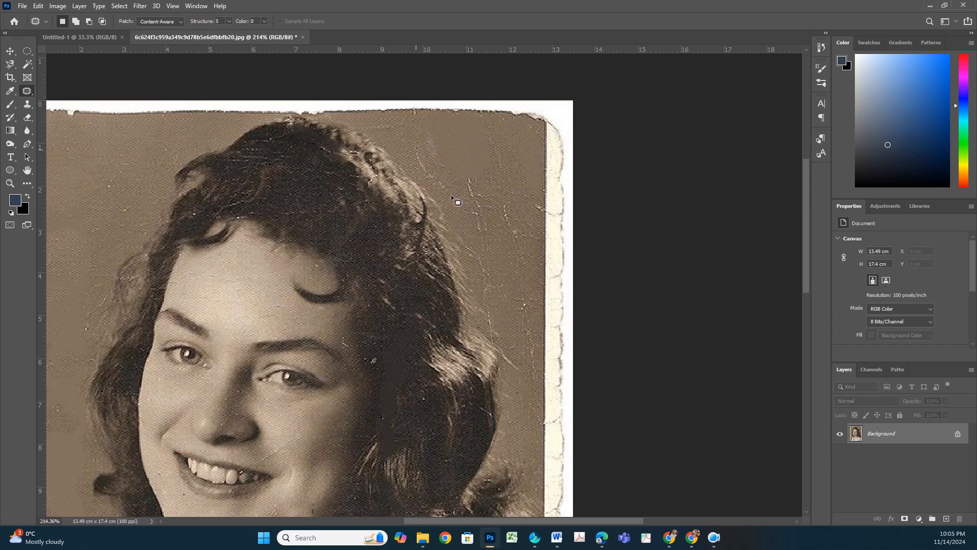
# Patch the remaining scratches and uneven patches in the background along the right side of the hair.
pyautogui.moveTo(447, 172); pyautogui.dragTo(487, 156)
pyautogui.moveTo(459, 223)
pyautogui.mouseDown()
pyautogui.moveTo(472, 246)
pyautogui.moveTo(521, 240)
pyautogui.moveTo(518, 209)
pyautogui.moveTo(480, 204)
pyautogui.moveTo(509, 180)
pyautogui.moveTo(508, 168)
pyautogui.moveTo(517, 193)
pyautogui.mouseUp()
pyautogui.moveTo(486, 151); pyautogui.dragTo(457, 151)
pyautogui.moveTo(520, 296)
pyautogui.mouseDown()
pyautogui.moveTo(466, 239)
pyautogui.moveTo(470, 277)
pyautogui.moveTo(487, 299)
pyautogui.moveTo(490, 242)
pyautogui.moveTo(468, 230)
pyautogui.mouseUp()
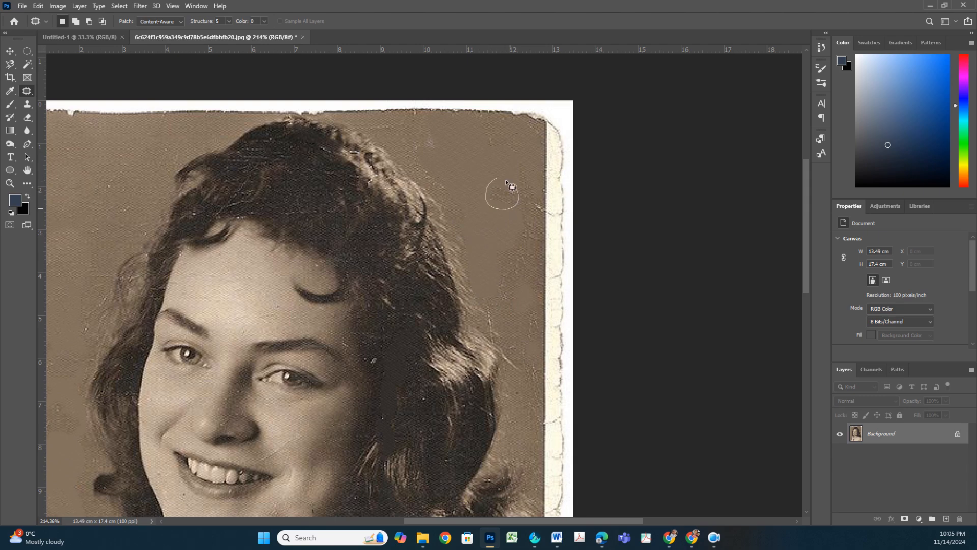
pyautogui.moveTo(497, 191); pyautogui.dragTo(460, 166)
pyautogui.moveTo(499, 285); pyautogui.dragTo(498, 174)
pyautogui.moveTo(490, 313); pyautogui.dragTo(503, 225)
# Patch the crease line under the chin with smooth neck skin.
pyautogui.click(341, 306)
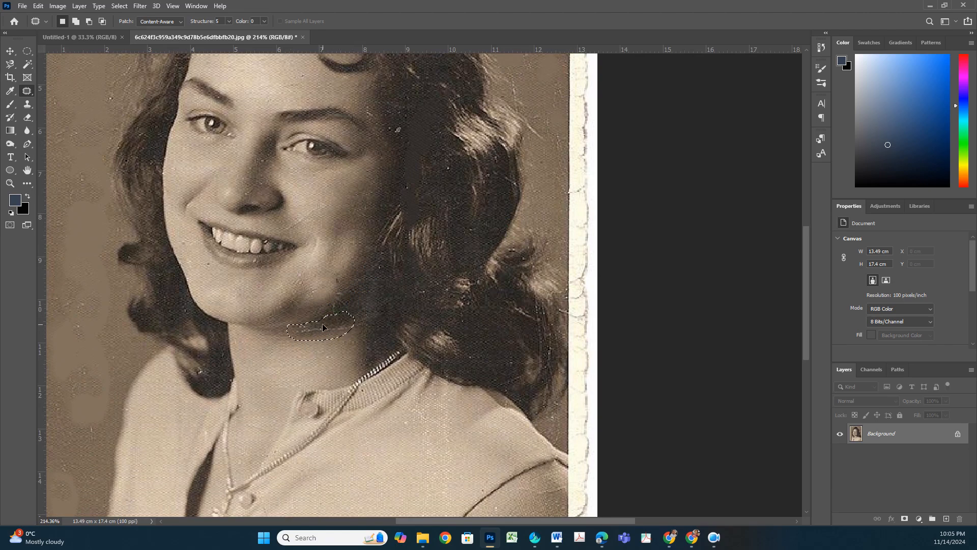
pyautogui.moveTo(322, 334); pyautogui.dragTo(330, 336)
pyautogui.click(269, 349)
pyautogui.moveTo(271, 353); pyautogui.dragTo(342, 201)
pyautogui.moveTo(354, 325); pyautogui.dragTo(354, 400)
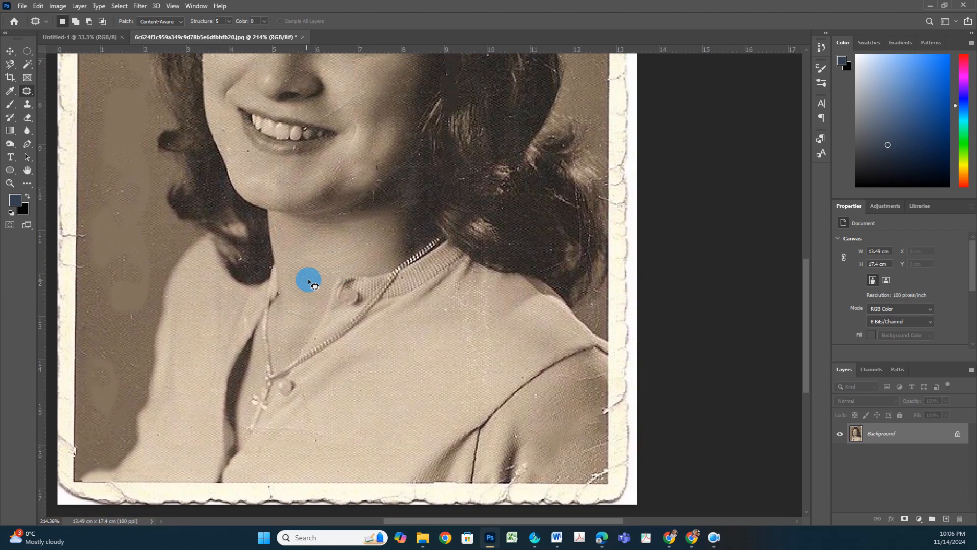
# Crop the photo to the inner portrait area, removing the worn white scalloped border.
pyautogui.scroll(-1, 303, 288)
pyautogui.scroll(-4, 302, 295)
pyautogui.moveTo(331, 202); pyautogui.dragTo(447, 290)
pyautogui.scroll(-1, 444, 279)
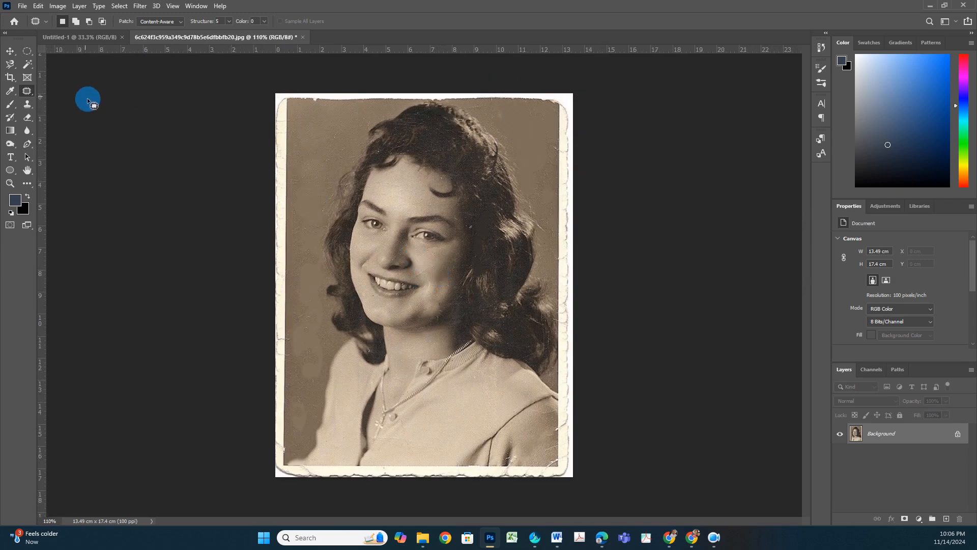
pyautogui.click(11, 77)
pyautogui.moveTo(289, 101); pyautogui.dragTo(564, 472)
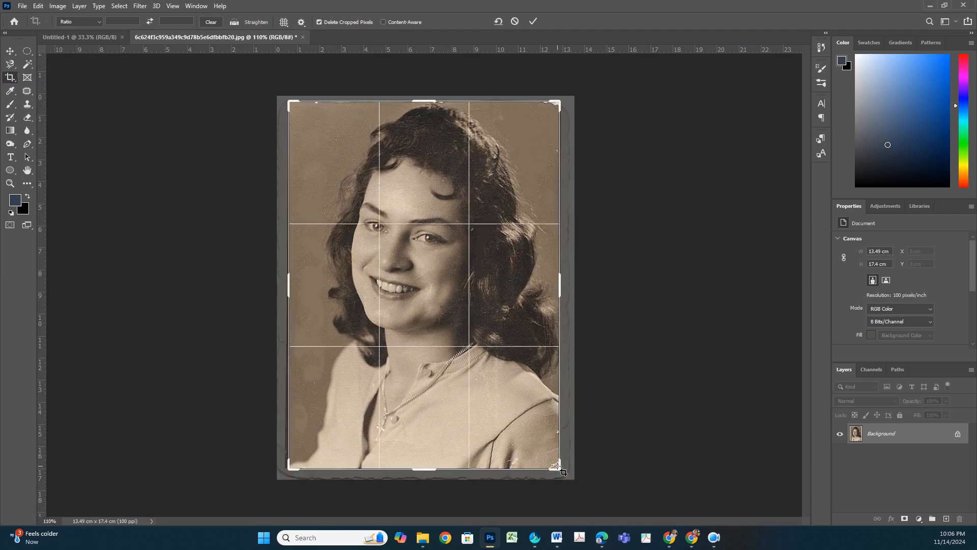
pyautogui.click(555, 452)
pyautogui.press('Return')
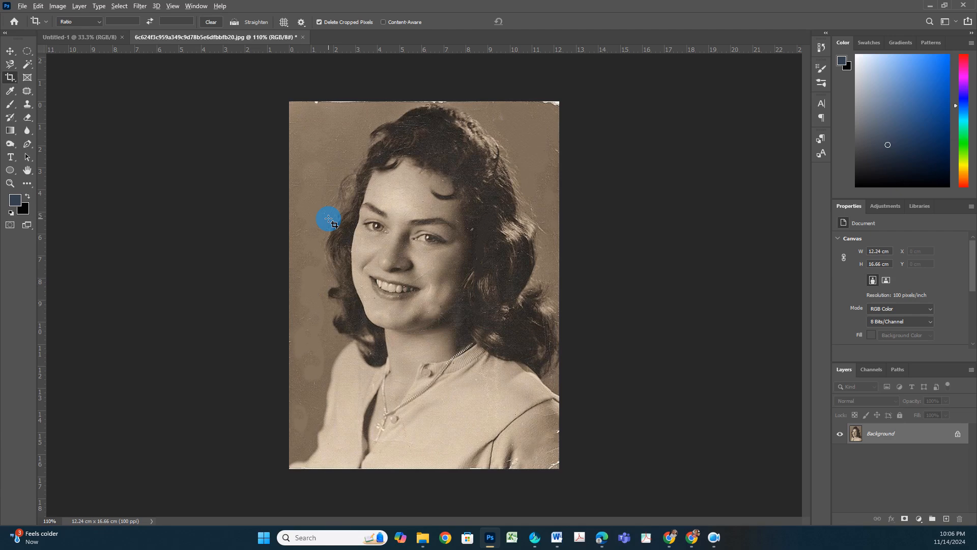
pyautogui.moveTo(292, 105); pyautogui.dragTo(560, 471)
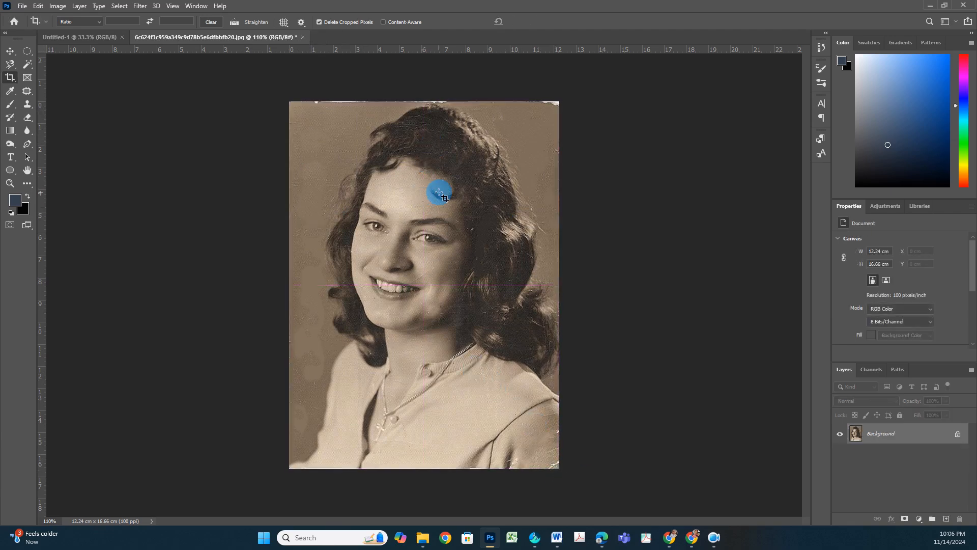
# Smooth the background right of the hair with the Blur tool at 50% strength, using a brush reduced to about 90 px.
pyautogui.scroll(3, 440, 193)
pyautogui.moveTo(534, 104); pyautogui.dragTo(511, 233)
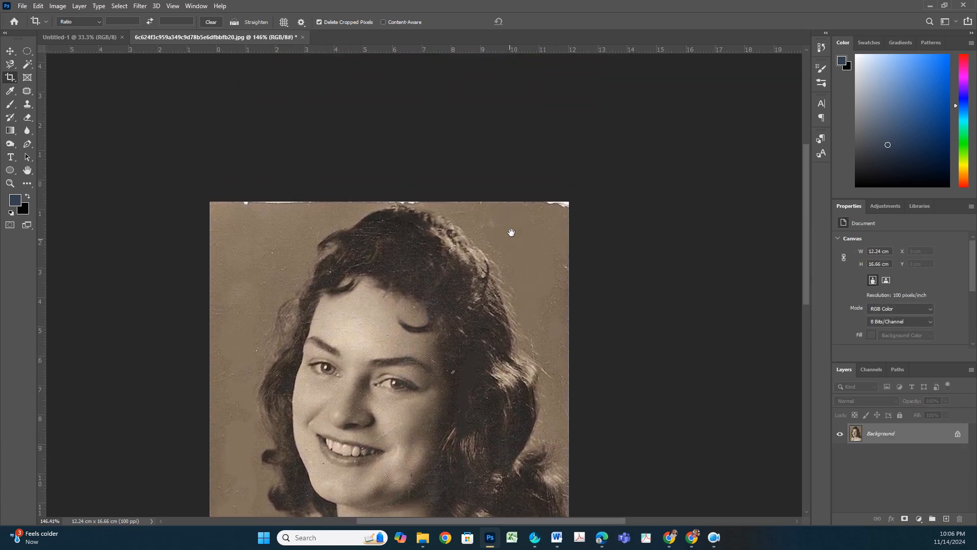
pyautogui.moveTo(476, 284); pyautogui.dragTo(474, 178)
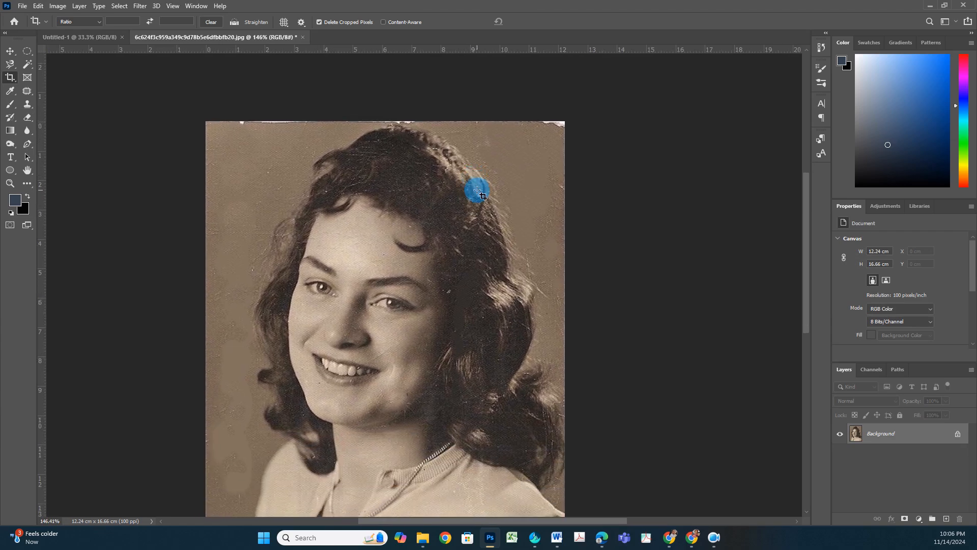
pyautogui.scroll(1, 478, 193)
pyautogui.scroll(1, 480, 196)
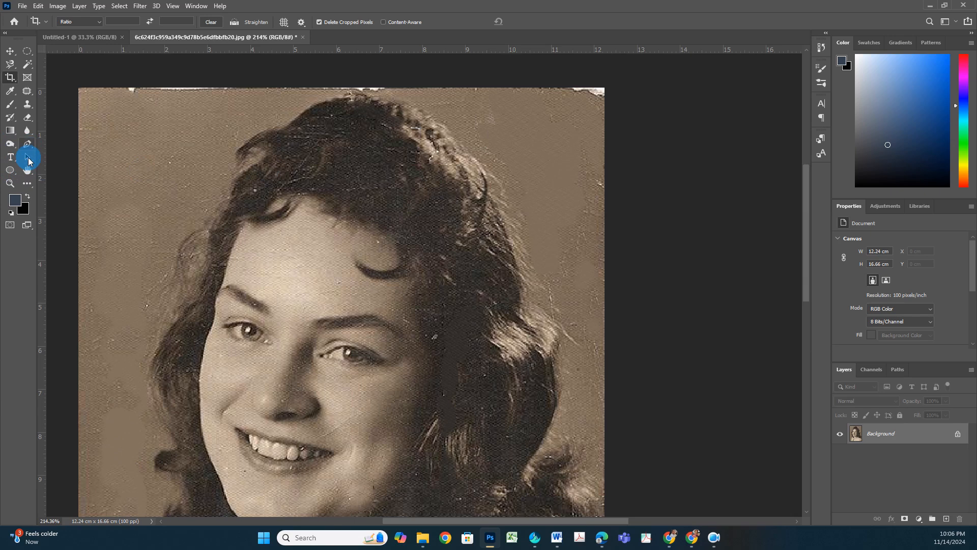
pyautogui.click(30, 133)
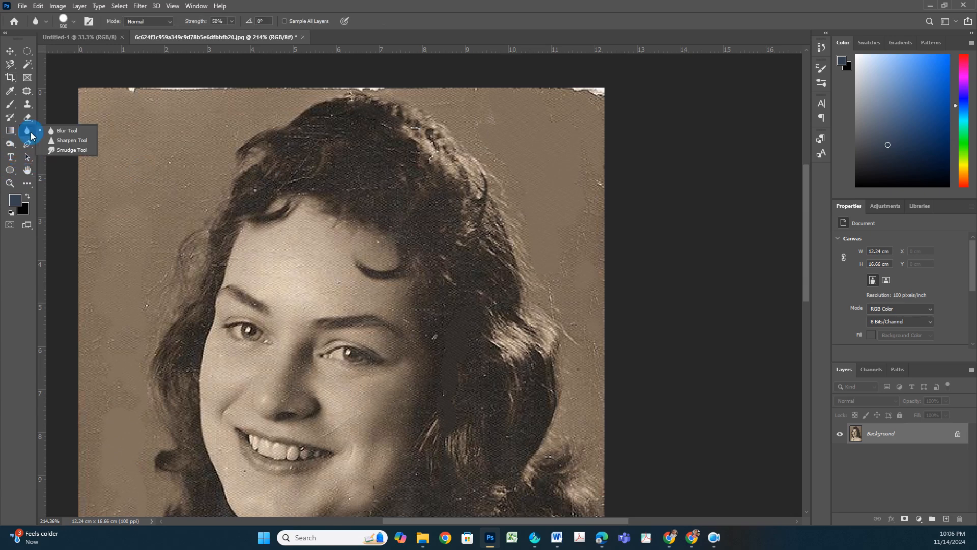
pyautogui.click(64, 131)
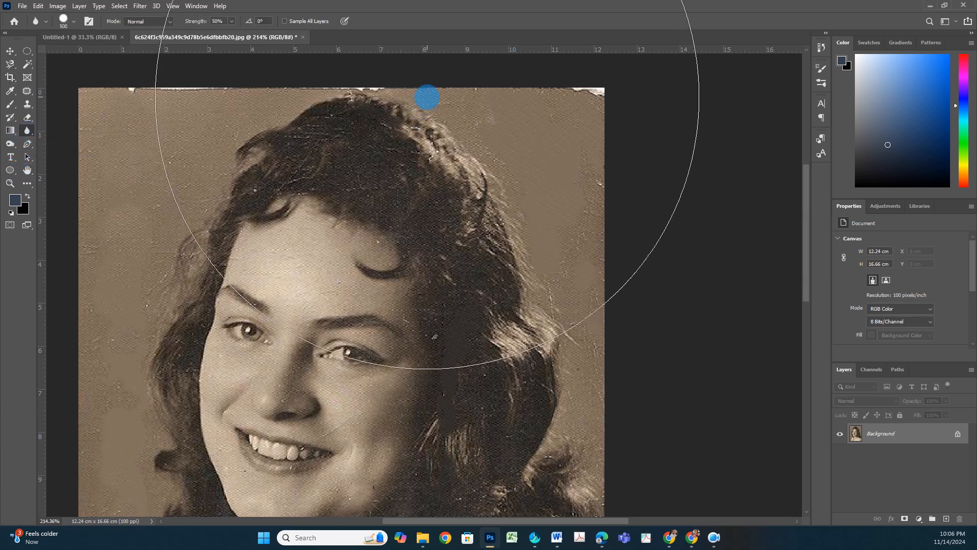
pyautogui.press('[')
pyautogui.press('[')
pyautogui.press('[')
pyautogui.press('[')
pyautogui.press('[')
pyautogui.press('[')
pyautogui.press('[')
pyautogui.press('[')
pyautogui.press('[')
pyautogui.press('[')
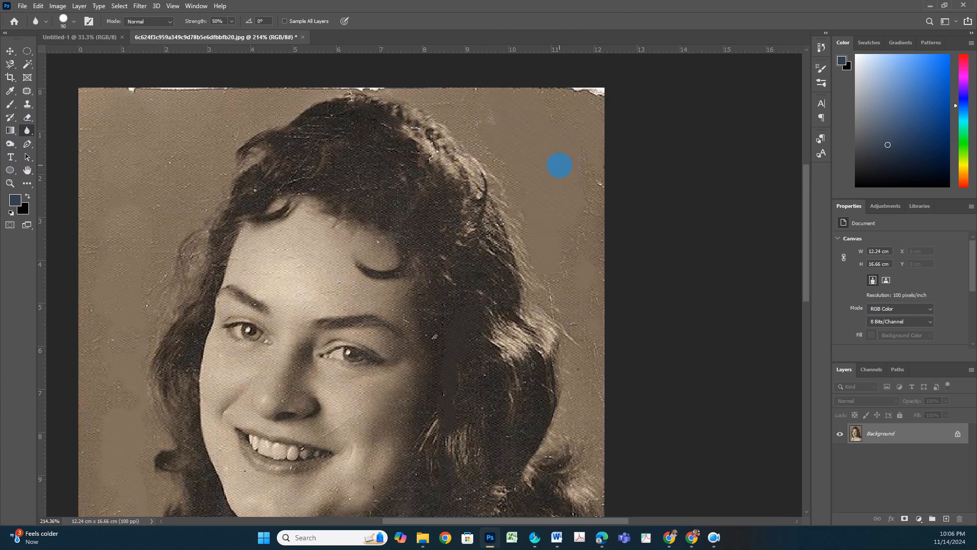
pyautogui.moveTo(546, 138)
pyautogui.mouseDown()
pyautogui.moveTo(566, 150)
pyautogui.moveTo(548, 155)
pyautogui.moveTo(546, 127)
pyautogui.moveTo(575, 139)
pyautogui.moveTo(562, 137)
pyautogui.moveTo(588, 116)
pyautogui.moveTo(582, 154)
pyautogui.mouseUp()
pyautogui.moveTo(608, 268); pyautogui.dragTo(570, 151)
# Patch the white remnants in the upper-right corner and along the left part of the photo's top edge.
pyautogui.click(27, 90)
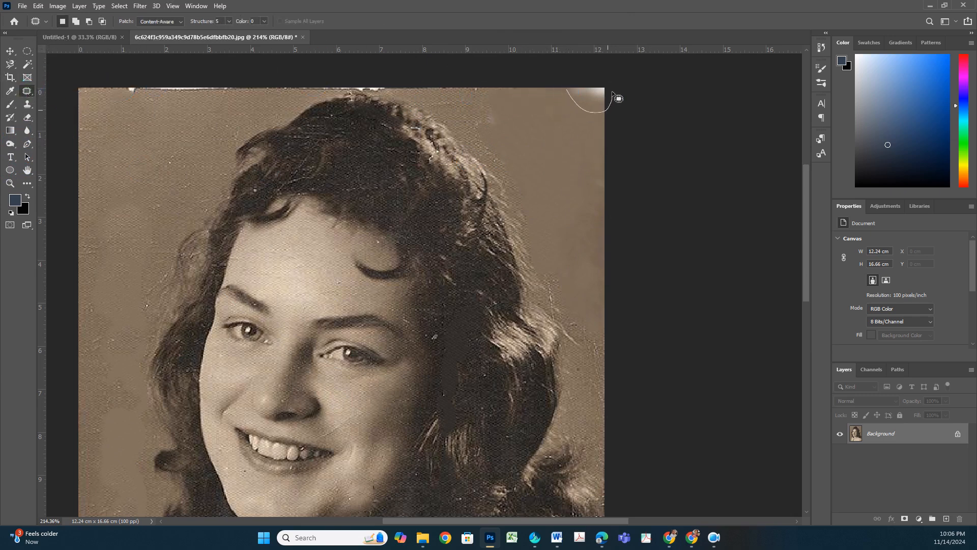
pyautogui.click(574, 151)
pyautogui.click(391, 107)
pyautogui.moveTo(107, 77); pyautogui.dragTo(245, 84)
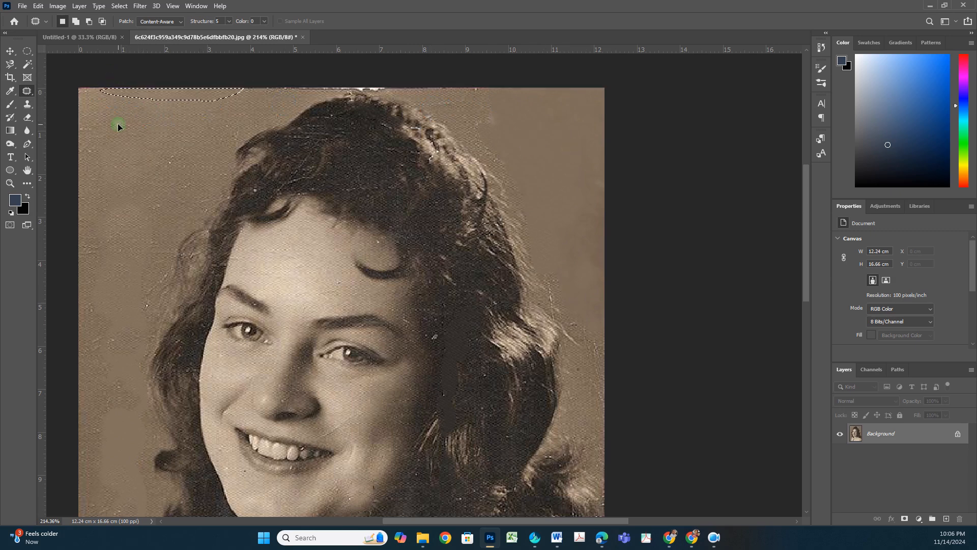
pyautogui.moveTo(535, 217); pyautogui.dragTo(557, 109)
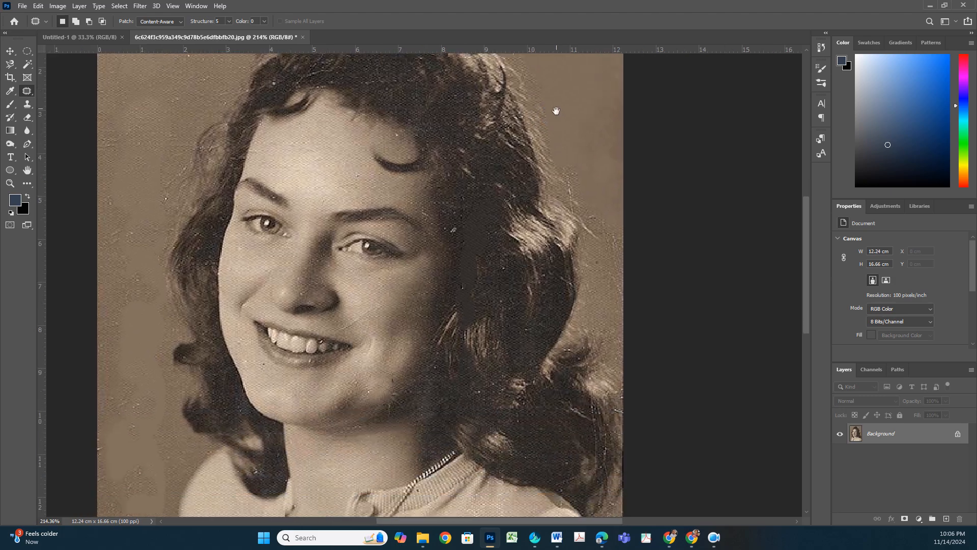
pyautogui.moveTo(538, 280); pyautogui.dragTo(542, 164)
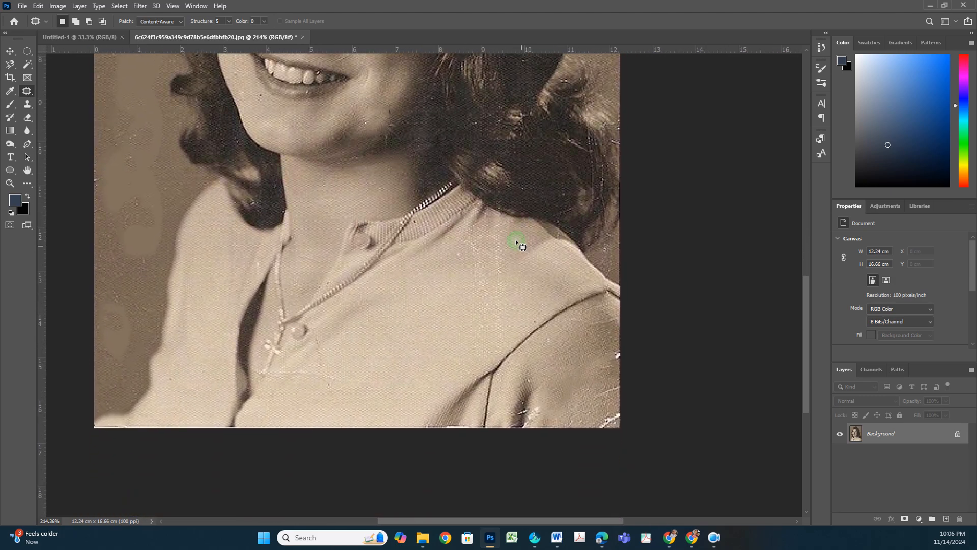
pyautogui.moveTo(488, 258); pyautogui.dragTo(522, 387)
pyautogui.moveTo(448, 176); pyautogui.dragTo(418, 251)
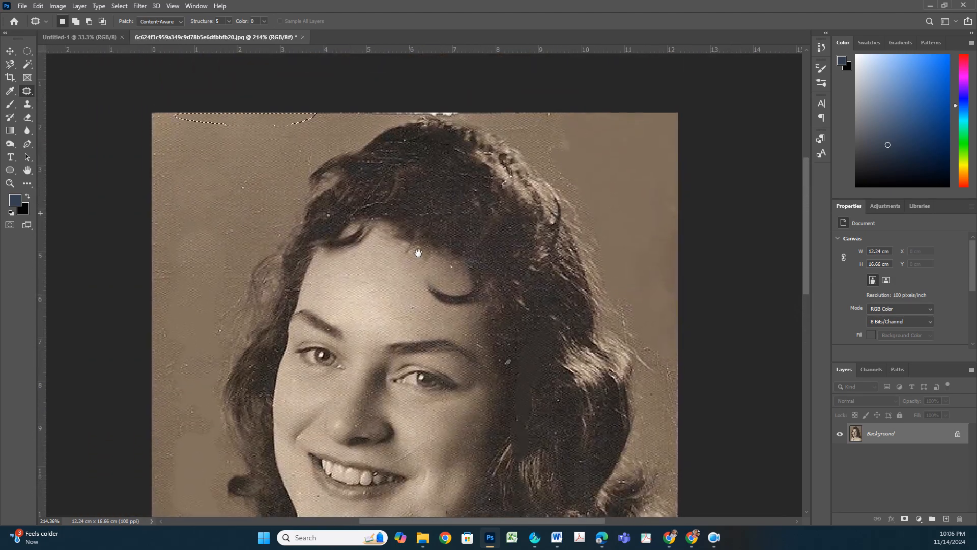
pyautogui.click(260, 176)
# Smooth the grainy background along the top edge and on both sides of the hair with the Blur tool at 50% strength.
pyautogui.click(28, 130)
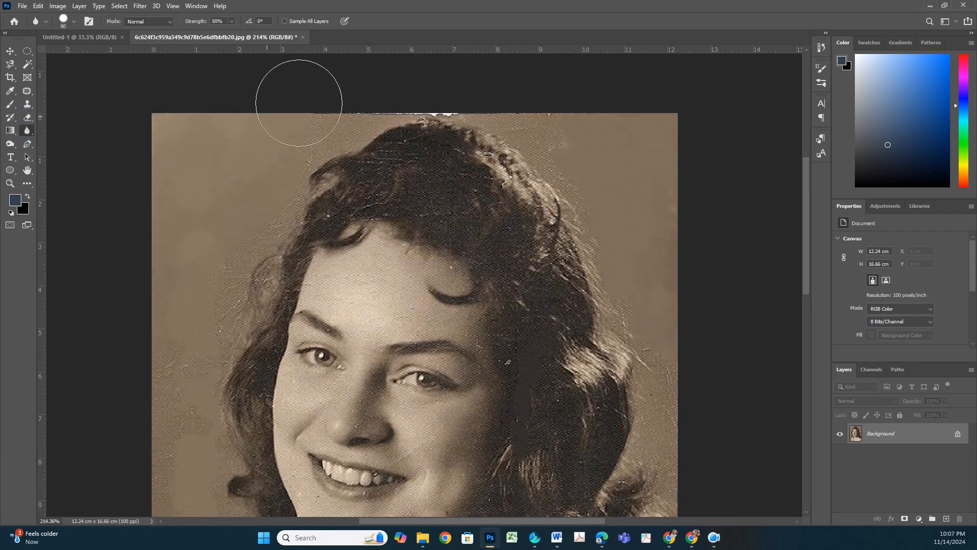
pyautogui.moveTo(397, 77)
pyautogui.mouseDown()
pyautogui.moveTo(474, 64)
pyautogui.moveTo(379, 69)
pyautogui.moveTo(484, 76)
pyautogui.moveTo(402, 76)
pyautogui.moveTo(477, 70)
pyautogui.moveTo(414, 74)
pyautogui.moveTo(442, 76)
pyautogui.mouseUp()
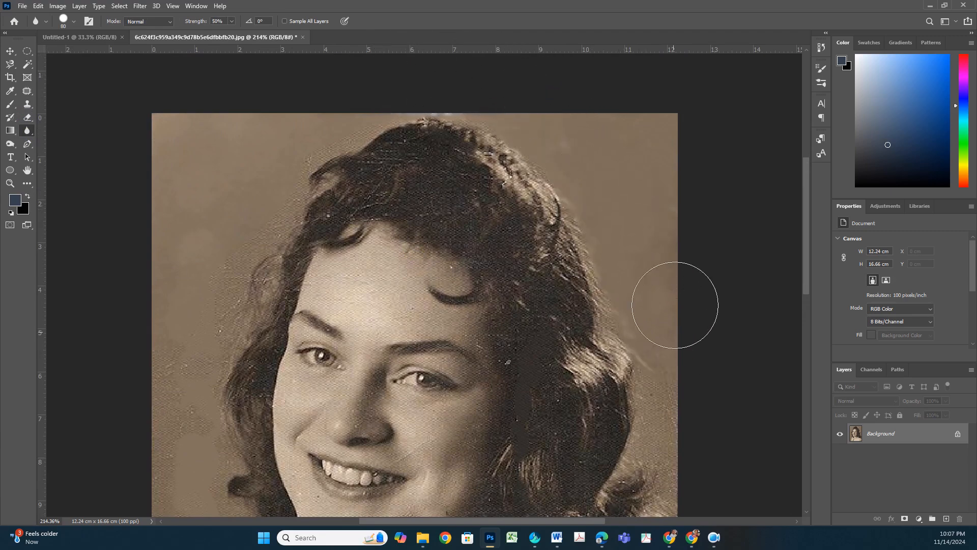
pyautogui.moveTo(641, 314); pyautogui.dragTo(604, 148)
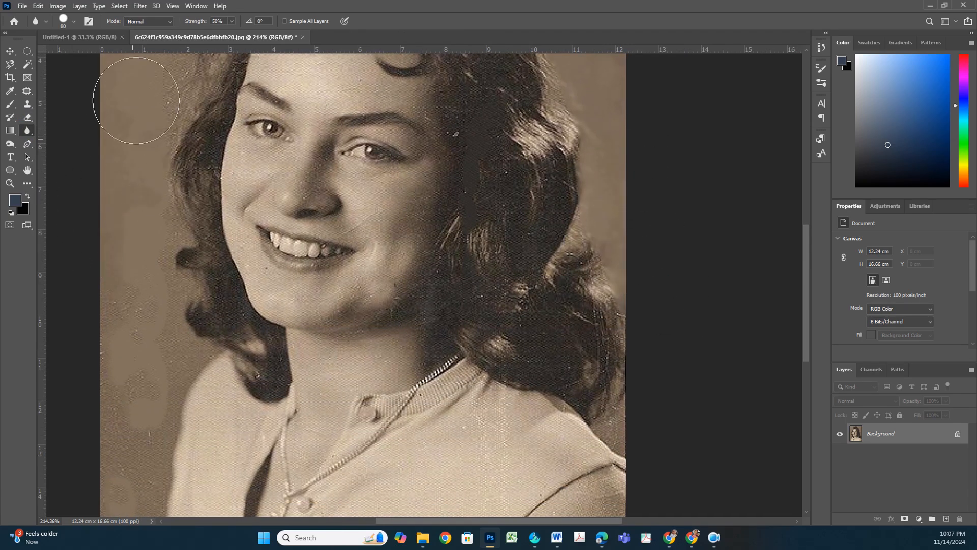
pyautogui.moveTo(134, 128); pyautogui.dragTo(160, 295)
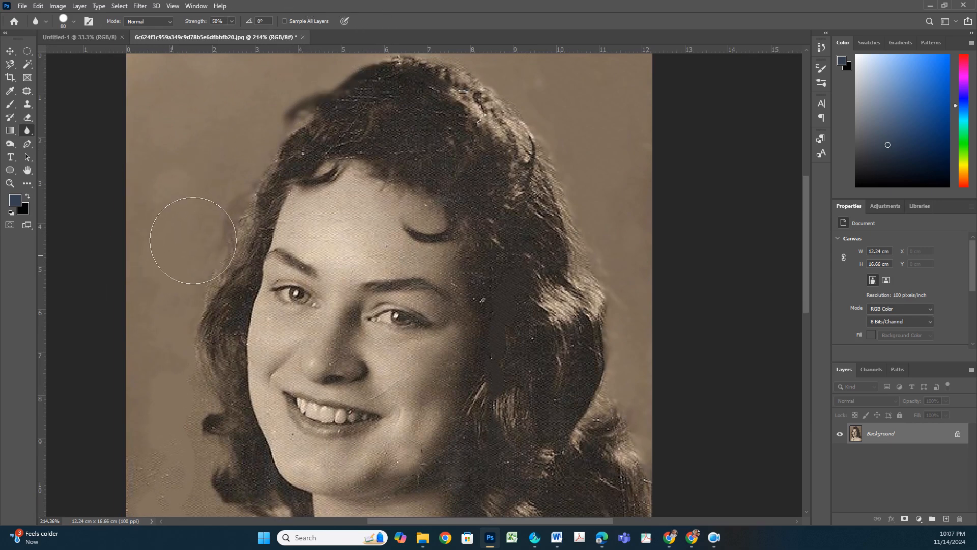
pyautogui.moveTo(158, 270); pyautogui.dragTo(215, 139)
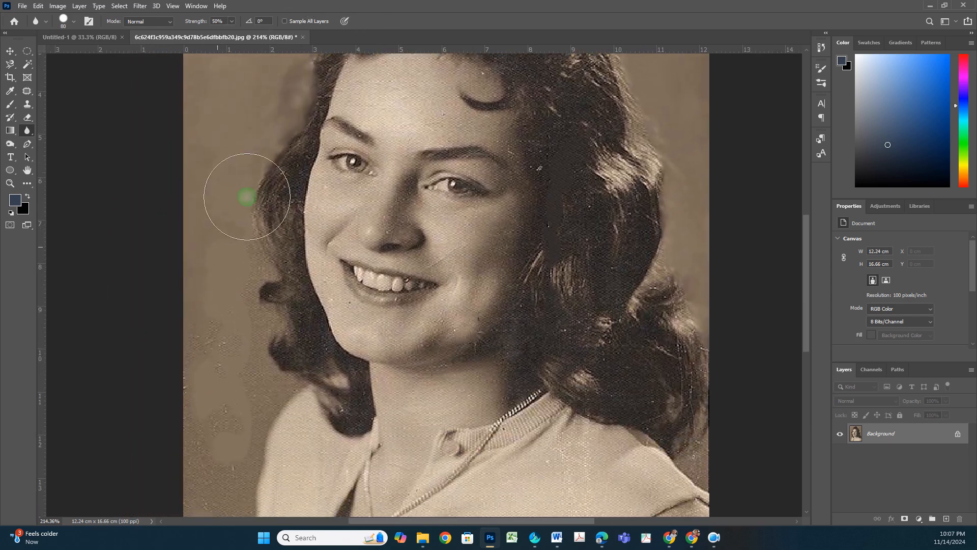
pyautogui.moveTo(212, 453); pyautogui.dragTo(227, 223)
pyautogui.moveTo(195, 358)
pyautogui.mouseDown()
pyautogui.moveTo(257, 147)
pyautogui.moveTo(236, 172)
pyautogui.mouseUp()
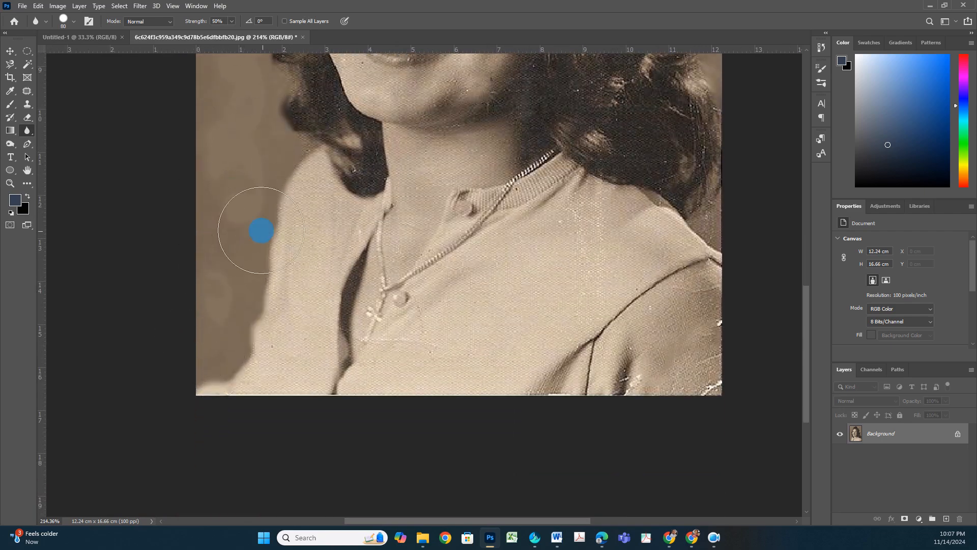
# Set the blur strength to 33% and smooth the grain and creases across the blouse and sleeve.
pyautogui.click(220, 21)
pyautogui.scroll(-3, 220, 20)
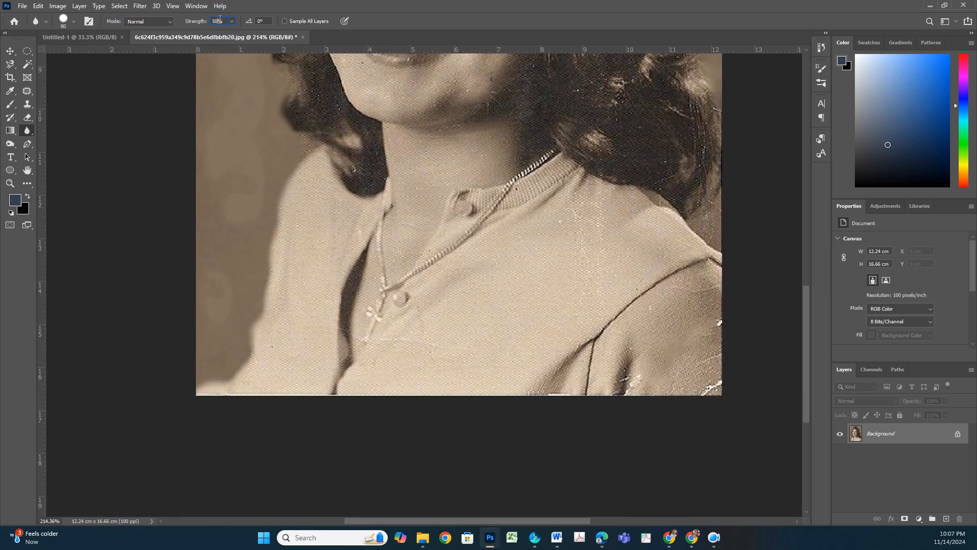
pyautogui.scroll(-1, 212, 35)
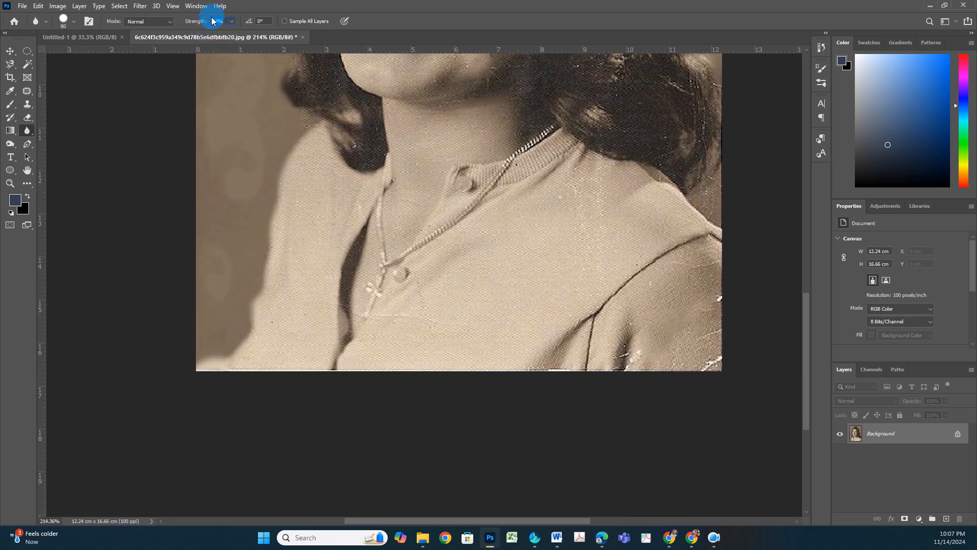
pyautogui.scroll(-2, 218, 20)
pyautogui.click(432, 211)
pyautogui.moveTo(515, 291)
pyautogui.mouseDown()
pyautogui.moveTo(498, 244)
pyautogui.moveTo(507, 252)
pyautogui.moveTo(603, 193)
pyautogui.moveTo(659, 250)
pyautogui.moveTo(689, 255)
pyautogui.moveTo(551, 303)
pyautogui.moveTo(528, 329)
pyautogui.moveTo(454, 342)
pyautogui.moveTo(438, 373)
pyautogui.moveTo(689, 305)
pyautogui.moveTo(677, 383)
pyautogui.moveTo(708, 329)
pyautogui.moveTo(685, 378)
pyautogui.moveTo(702, 363)
pyautogui.mouseUp()
pyautogui.moveTo(441, 320)
pyautogui.mouseDown()
pyautogui.moveTo(497, 272)
pyautogui.moveTo(557, 188)
pyautogui.moveTo(553, 268)
pyautogui.mouseUp()
pyautogui.moveTo(303, 225)
pyautogui.mouseDown()
pyautogui.moveTo(318, 187)
pyautogui.moveTo(316, 221)
pyautogui.moveTo(325, 164)
pyautogui.moveTo(289, 369)
pyautogui.moveTo(214, 376)
pyautogui.moveTo(244, 388)
pyautogui.mouseUp()
pyautogui.moveTo(353, 380); pyautogui.dragTo(423, 336)
# Lower the blur strength to 10% and soften the grain on the neck, collar and necklace area.
pyautogui.click(224, 21)
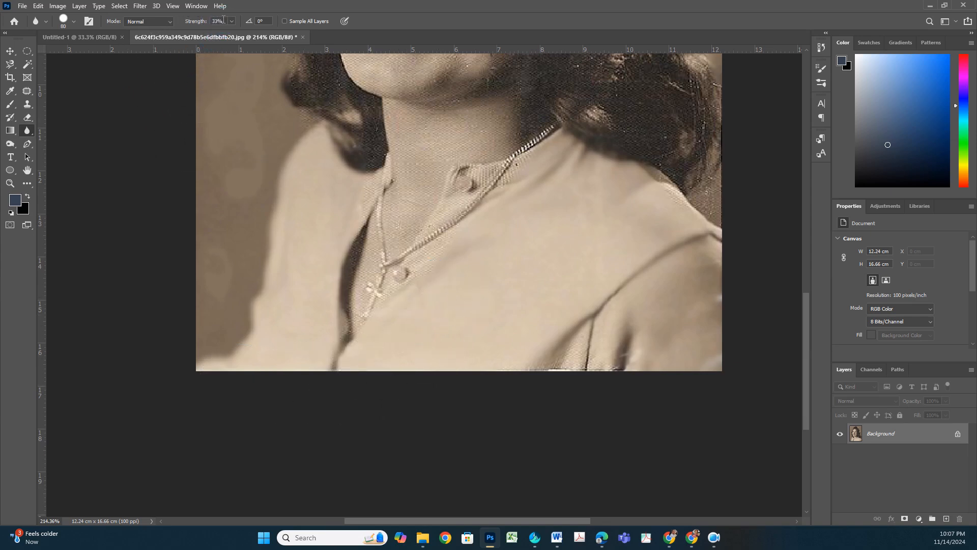
pyautogui.write('10')
pyautogui.press('Return')
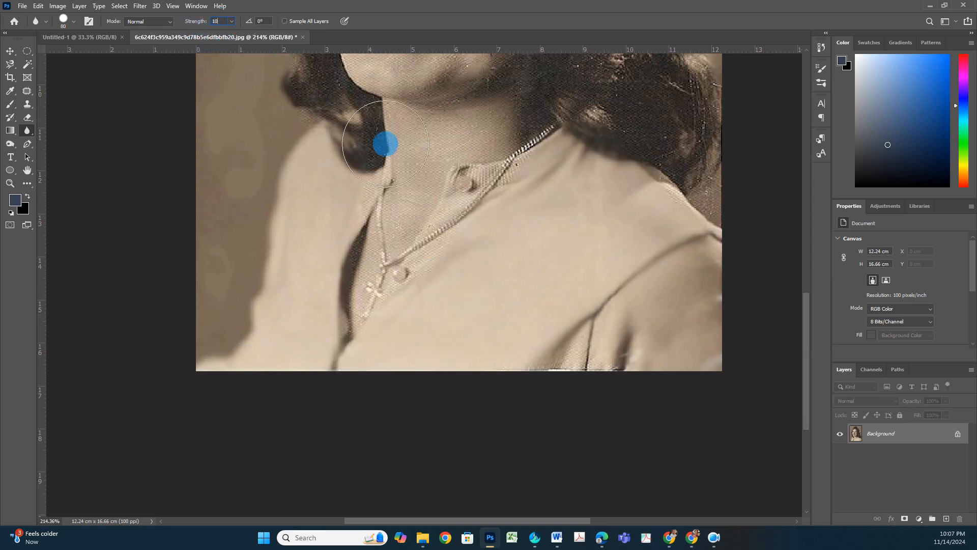
pyautogui.moveTo(444, 134)
pyautogui.mouseDown()
pyautogui.moveTo(391, 133)
pyautogui.moveTo(394, 214)
pyautogui.moveTo(361, 284)
pyautogui.moveTo(393, 228)
pyautogui.moveTo(488, 189)
pyautogui.moveTo(401, 293)
pyautogui.moveTo(511, 178)
pyautogui.moveTo(494, 164)
pyautogui.moveTo(468, 199)
pyautogui.moveTo(336, 226)
pyautogui.moveTo(287, 363)
pyautogui.moveTo(314, 313)
pyautogui.mouseUp()
# Soften the skin texture on the forehead, cheeks and chin at 10% blur strength.
pyautogui.moveTo(388, 148); pyautogui.dragTo(368, 454)
pyautogui.moveTo(395, 215); pyautogui.dragTo(404, 283)
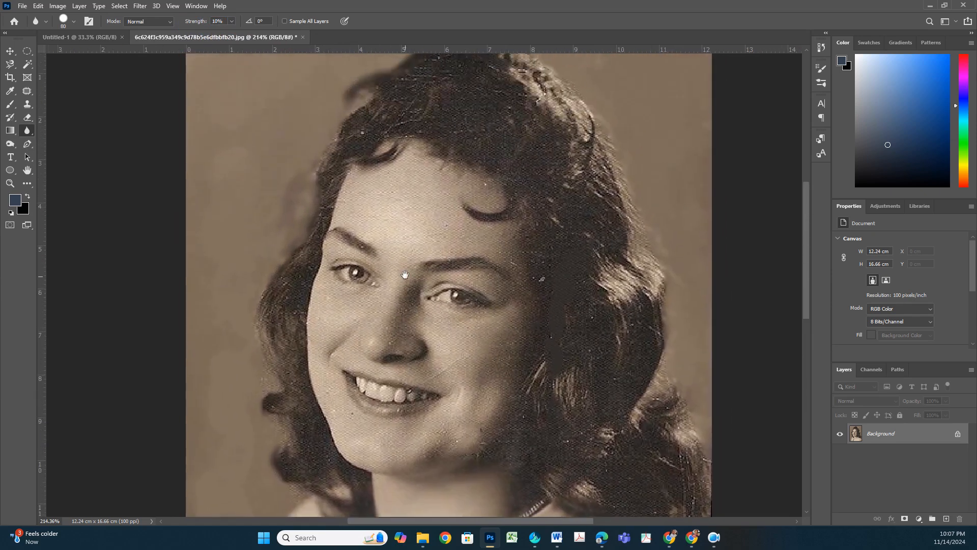
pyautogui.moveTo(429, 192)
pyautogui.mouseDown()
pyautogui.moveTo(367, 217)
pyautogui.moveTo(463, 234)
pyautogui.moveTo(496, 254)
pyautogui.moveTo(515, 301)
pyautogui.moveTo(508, 367)
pyautogui.moveTo(459, 412)
pyautogui.mouseUp()
pyautogui.moveTo(403, 460)
pyautogui.mouseDown()
pyautogui.moveTo(352, 433)
pyautogui.moveTo(326, 336)
pyautogui.moveTo(316, 338)
pyautogui.moveTo(319, 330)
pyautogui.moveTo(403, 337)
pyautogui.mouseUp()
# Reduce the blur brush to 20 px and soften the finer areas around the nose, under the eyes and around the mouth.
pyautogui.press('[')
pyautogui.press('[')
pyautogui.press('[')
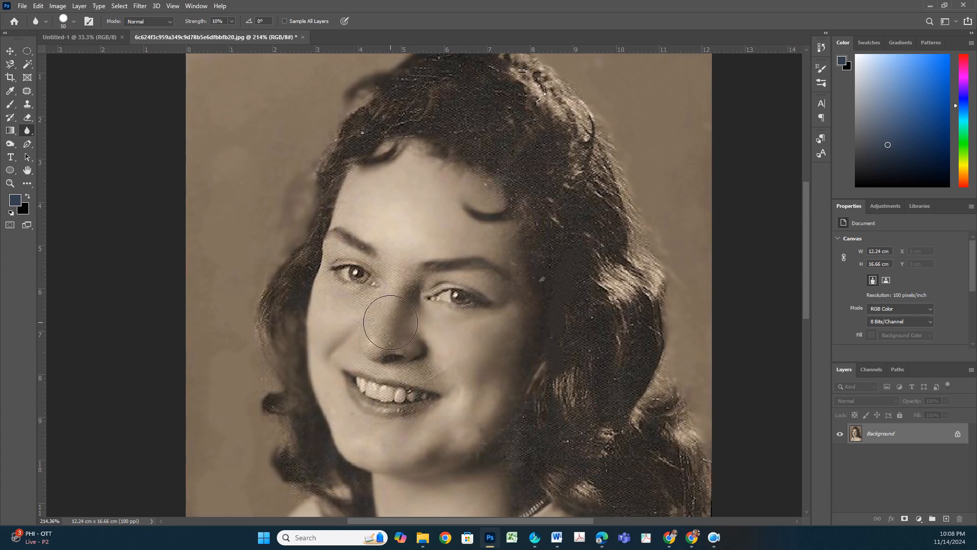
pyautogui.press('[')
pyautogui.press('[')
pyautogui.moveTo(351, 313)
pyautogui.mouseDown()
pyautogui.moveTo(360, 308)
pyautogui.moveTo(362, 318)
pyautogui.mouseUp()
pyautogui.click(366, 365)
pyautogui.click(346, 404)
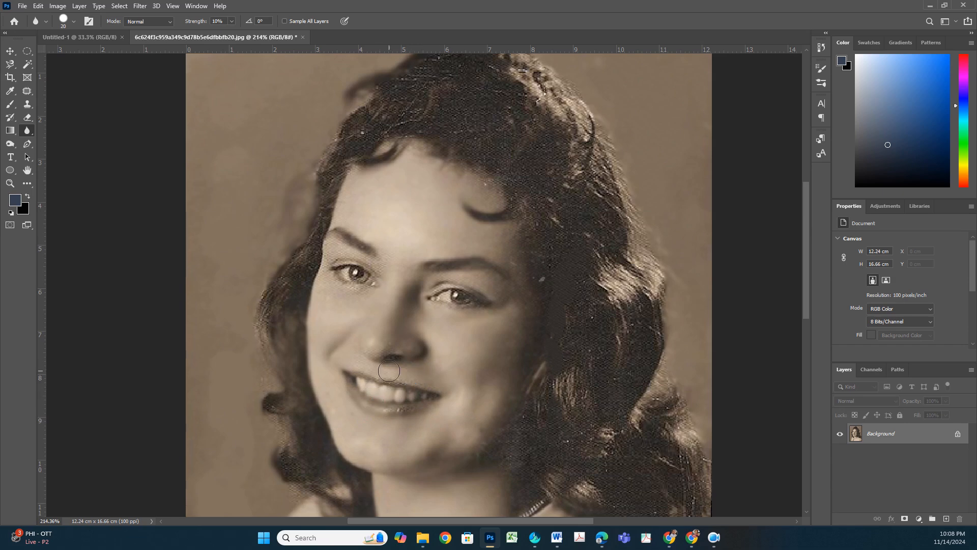
# Blur the remaining grain around both eyes, the nose bridge and the lips with the 20 px brush.
pyautogui.moveTo(433, 216); pyautogui.dragTo(515, 249)
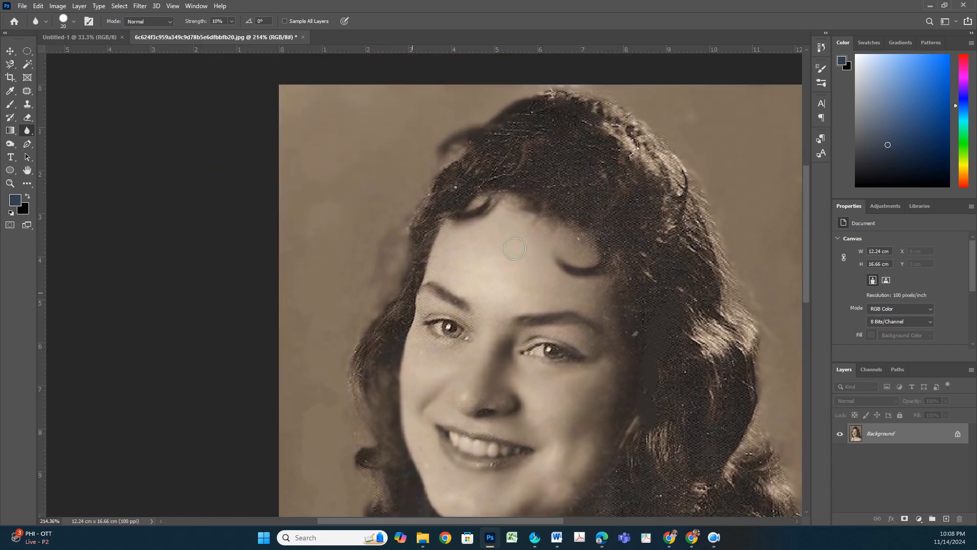
pyautogui.scroll(4, 423, 321)
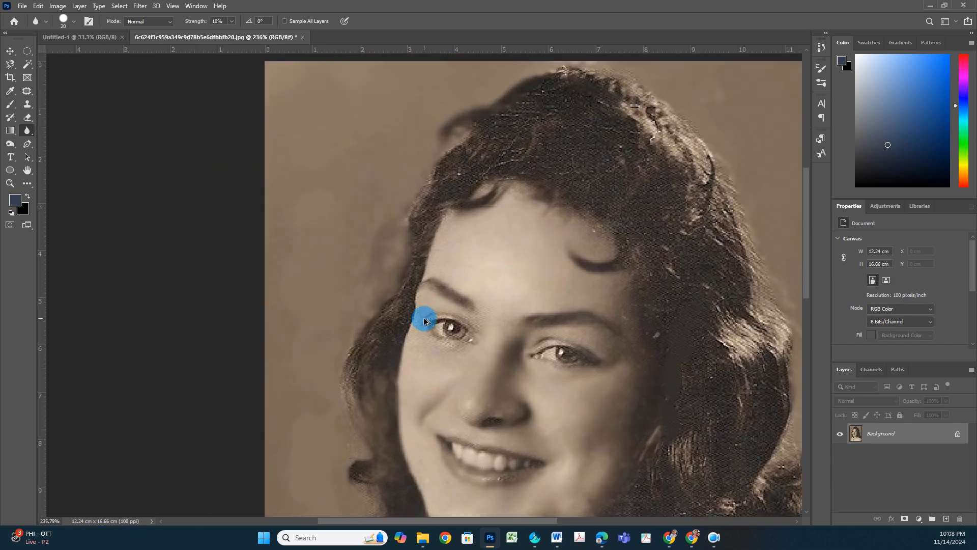
pyautogui.moveTo(527, 280); pyautogui.dragTo(335, 146)
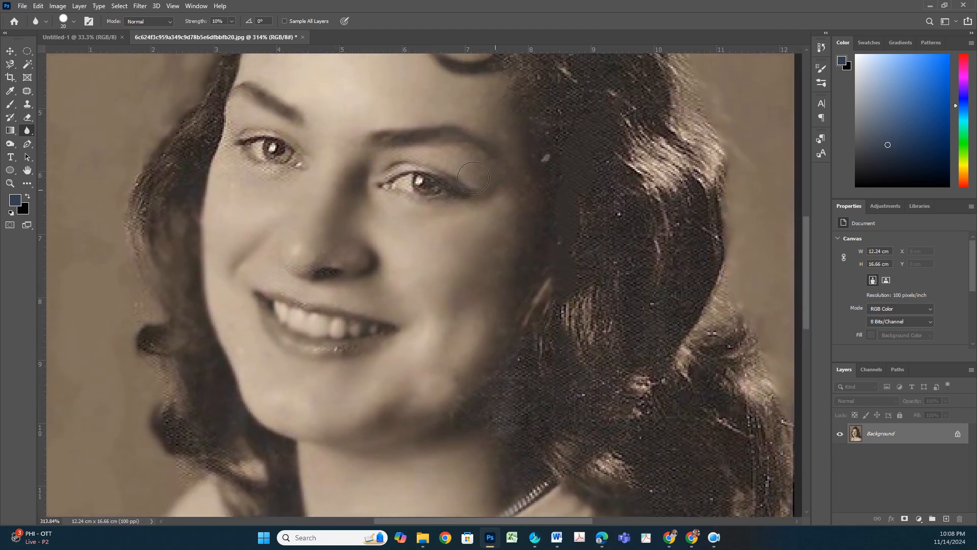
pyautogui.click(371, 157)
pyautogui.moveTo(212, 155); pyautogui.dragTo(216, 145)
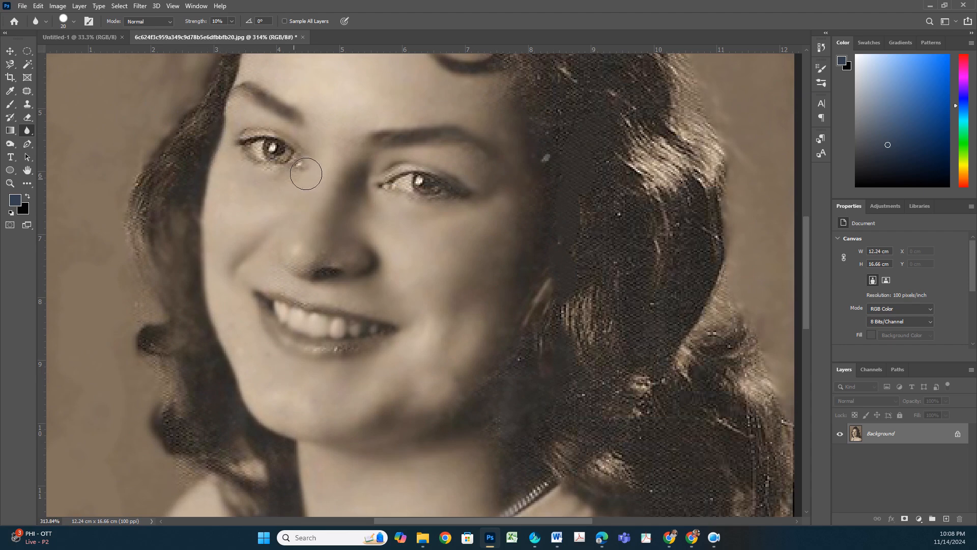
pyautogui.moveTo(317, 130)
pyautogui.mouseDown()
pyautogui.moveTo(339, 127)
pyautogui.moveTo(343, 155)
pyautogui.moveTo(328, 198)
pyautogui.mouseUp()
pyautogui.scroll(-5, 339, 145)
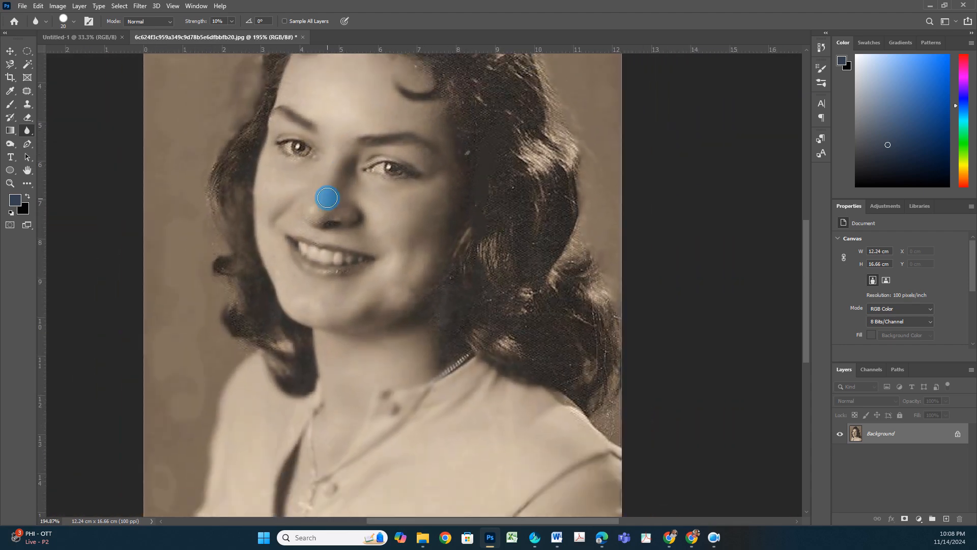
pyautogui.moveTo(362, 230); pyautogui.dragTo(345, 273)
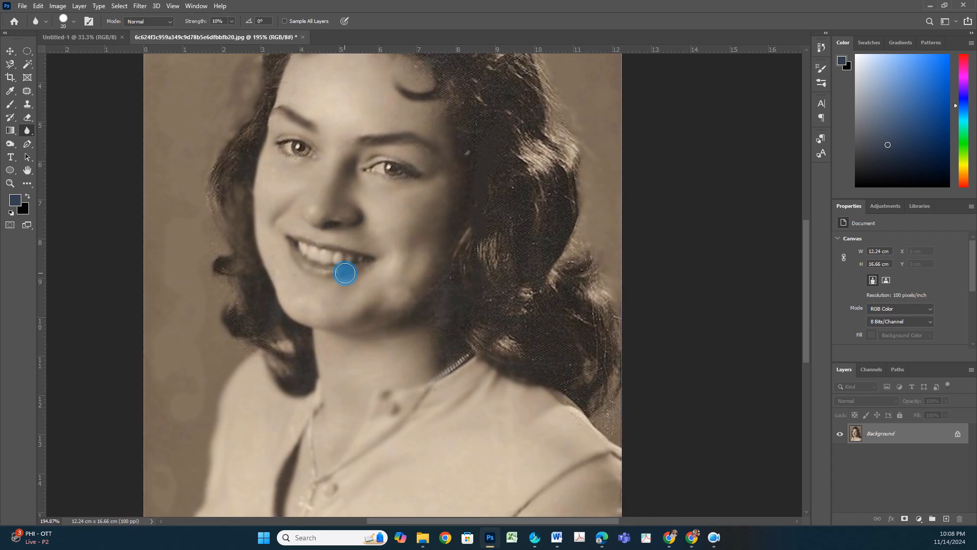
# Enlarge the blur brush to about 70 px and smooth the scratches and grain throughout the hair.
pyautogui.scroll(-4, 522, 215)
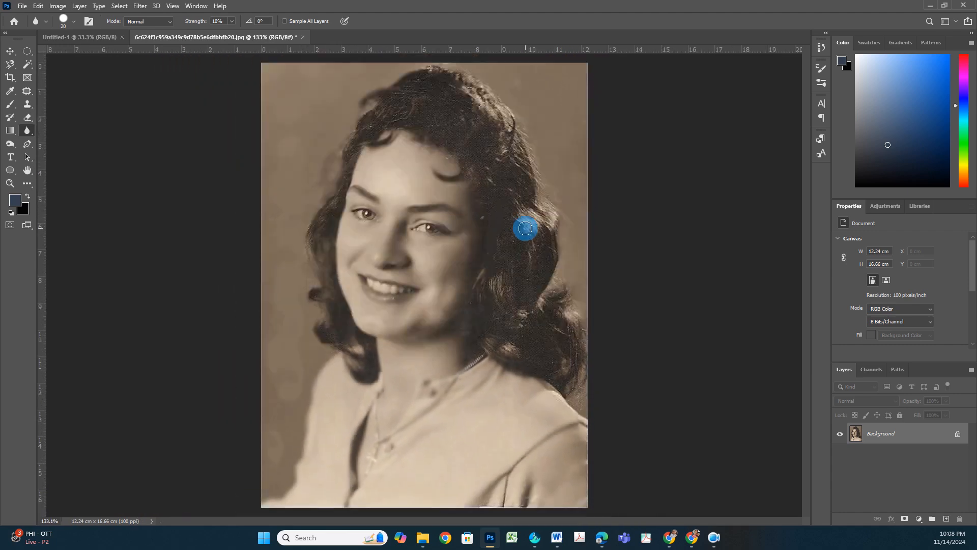
pyautogui.scroll(3, 492, 163)
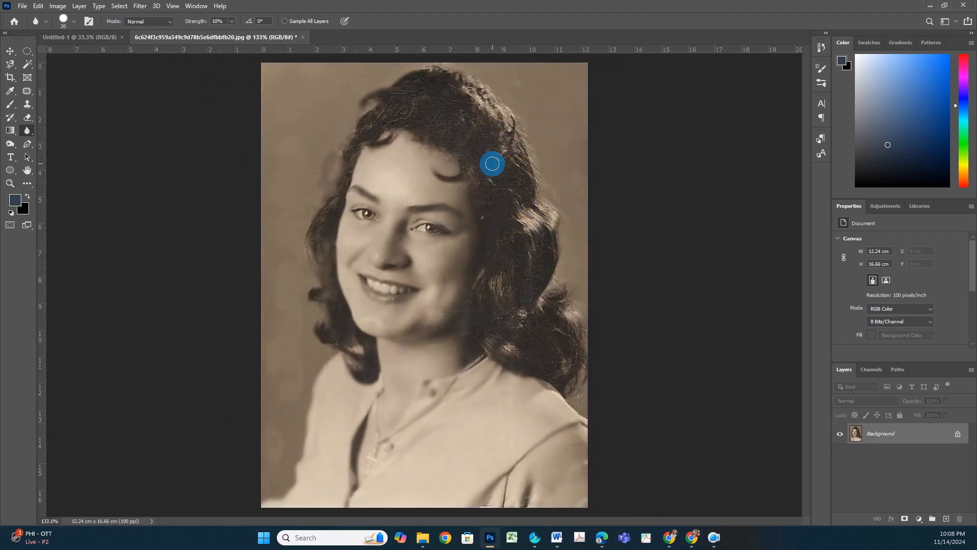
pyautogui.press(']')
pyautogui.press(']')
pyautogui.press(']')
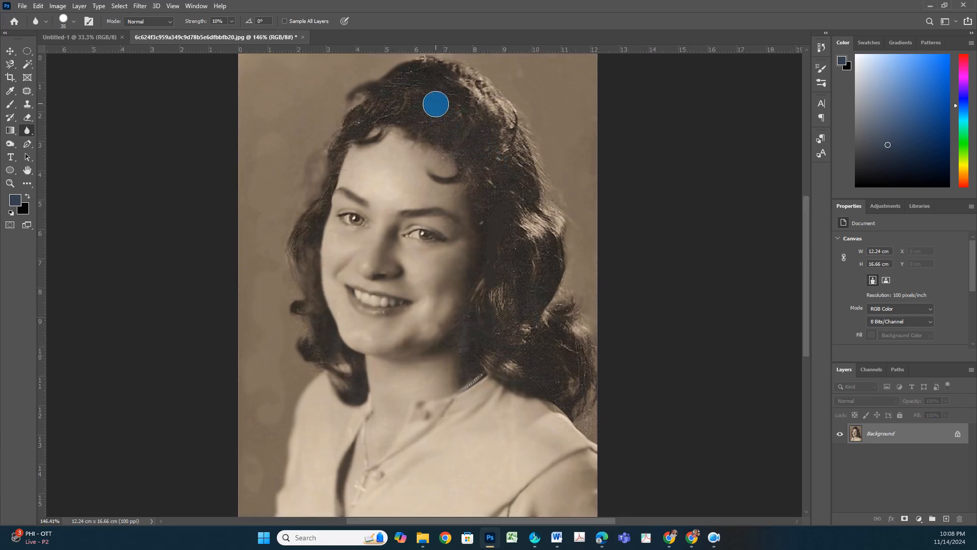
pyautogui.moveTo(438, 89)
pyautogui.mouseDown()
pyautogui.moveTo(496, 108)
pyautogui.moveTo(491, 149)
pyautogui.moveTo(523, 199)
pyautogui.moveTo(533, 250)
pyautogui.moveTo(516, 351)
pyautogui.moveTo(565, 374)
pyautogui.moveTo(524, 295)
pyautogui.moveTo(502, 346)
pyautogui.moveTo(567, 371)
pyautogui.mouseUp()
pyautogui.moveTo(373, 95); pyautogui.dragTo(458, 96)
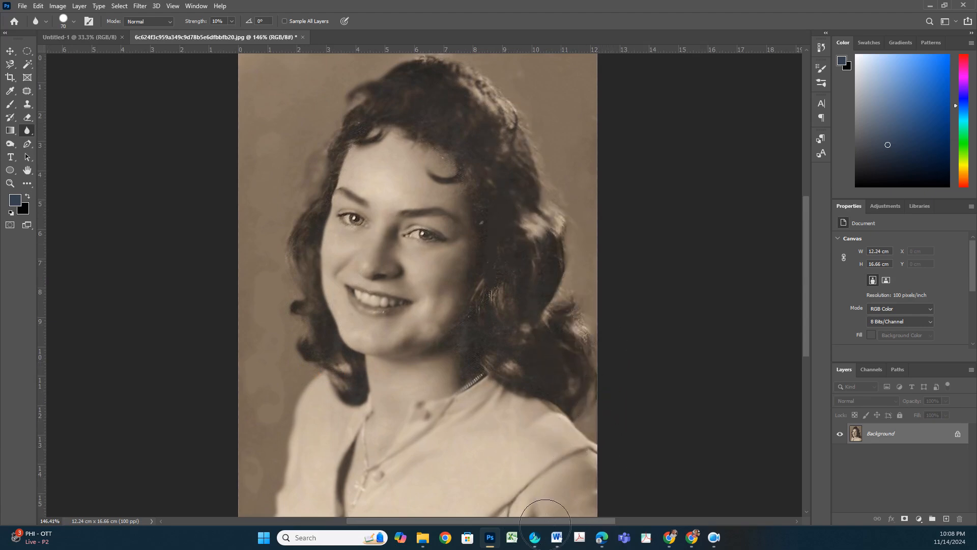
# Darken the hair with the Burn tool set to Midtones at 50% exposure, using a 100 px brush.
pyautogui.click(9, 146)
pyautogui.click(45, 147)
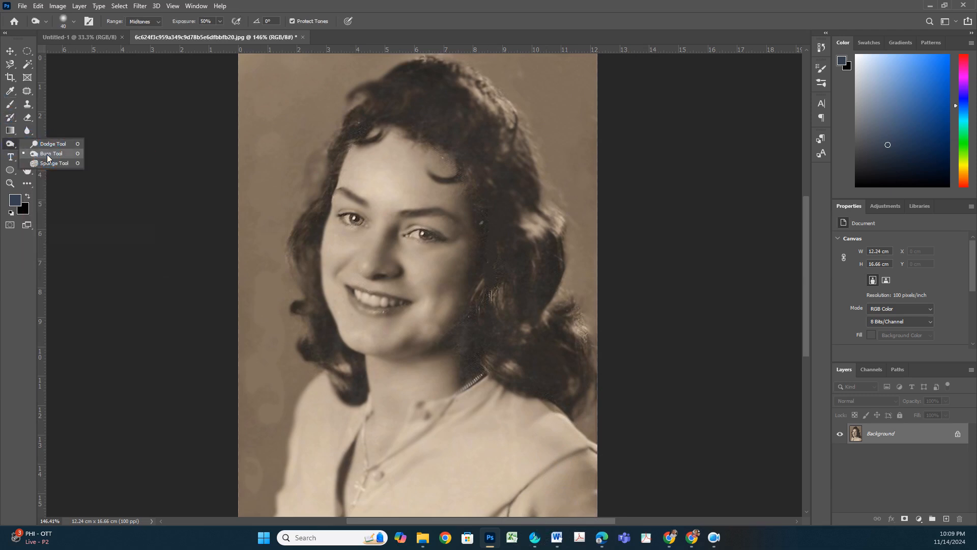
pyautogui.click(48, 154)
pyautogui.press(']')
pyautogui.press(']')
pyautogui.press(']')
pyautogui.press(']')
pyautogui.moveTo(408, 93)
pyautogui.mouseDown()
pyautogui.moveTo(450, 92)
pyautogui.moveTo(509, 154)
pyautogui.moveTo(488, 160)
pyautogui.moveTo(530, 216)
pyautogui.moveTo(511, 349)
pyautogui.moveTo(562, 322)
pyautogui.moveTo(556, 371)
pyautogui.moveTo(552, 220)
pyautogui.moveTo(480, 83)
pyautogui.moveTo(335, 136)
pyautogui.moveTo(290, 257)
pyautogui.moveTo(331, 379)
pyautogui.moveTo(308, 318)
pyautogui.mouseUp()
# Reduce the burn brush to 20 px and darken the eyebrows, eye lines and lips for definition.
pyautogui.scroll(7, 250, 229)
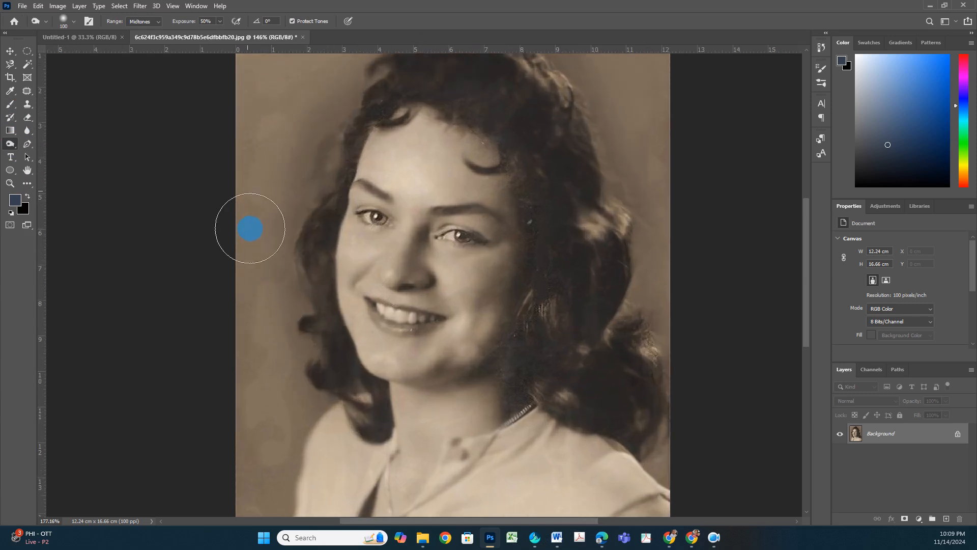
pyautogui.press('[')
pyautogui.press('[')
pyautogui.press('[')
pyautogui.press('[')
pyautogui.press('[')
pyautogui.press('[')
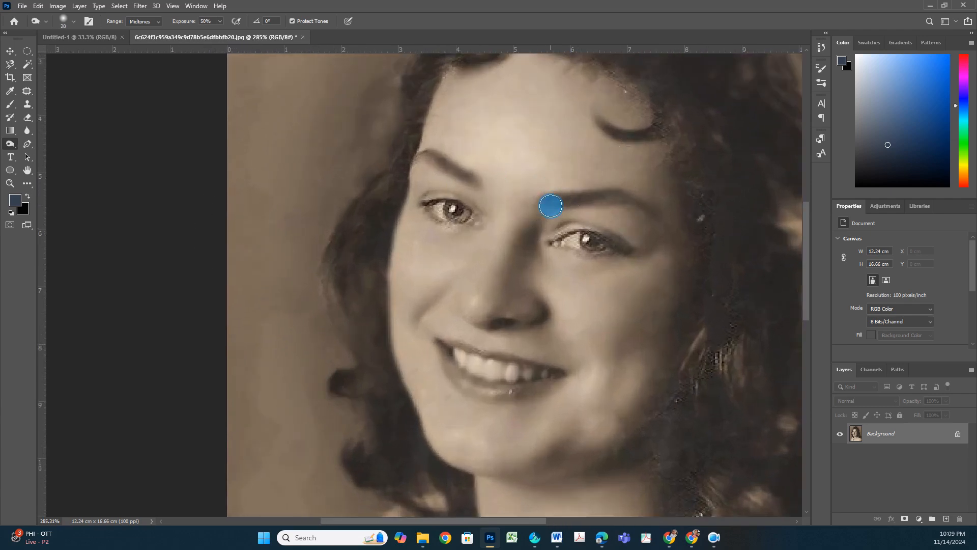
pyautogui.moveTo(574, 200); pyautogui.dragTo(642, 209)
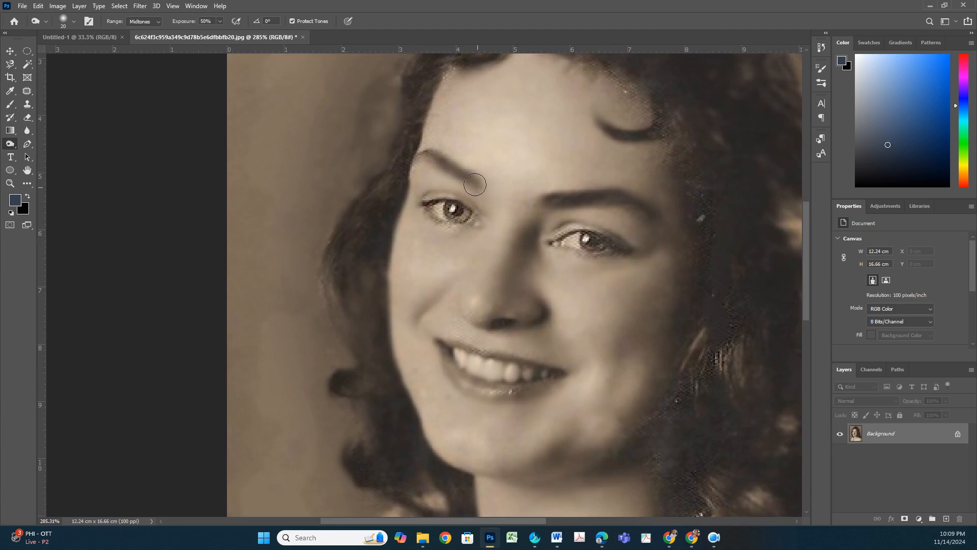
pyautogui.moveTo(477, 187); pyautogui.dragTo(424, 157)
pyautogui.moveTo(560, 240); pyautogui.dragTo(593, 244)
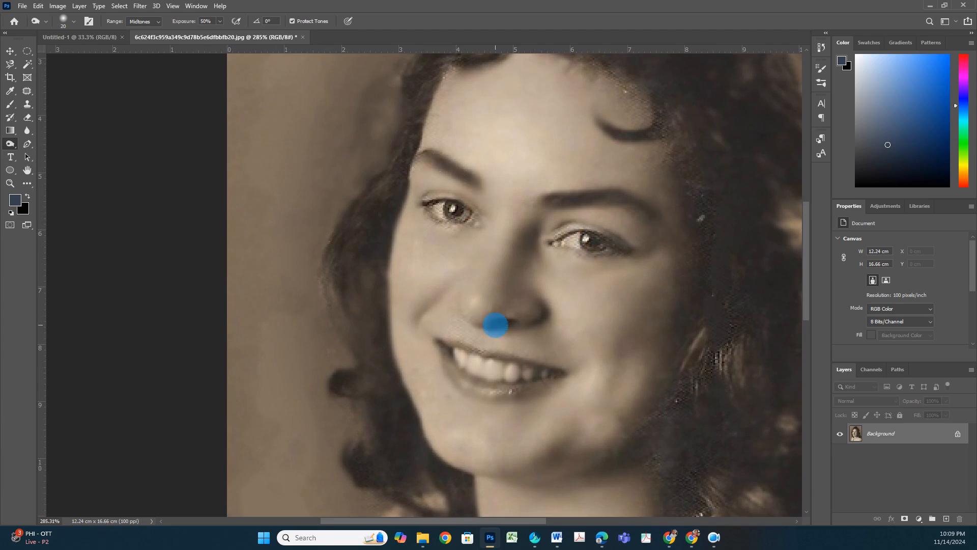
pyautogui.moveTo(462, 356)
pyautogui.mouseDown()
pyautogui.moveTo(550, 364)
pyautogui.moveTo(428, 382)
pyautogui.moveTo(443, 364)
pyautogui.moveTo(508, 388)
pyautogui.moveTo(545, 385)
pyautogui.moveTo(391, 358)
pyautogui.moveTo(442, 289)
pyautogui.mouseUp()
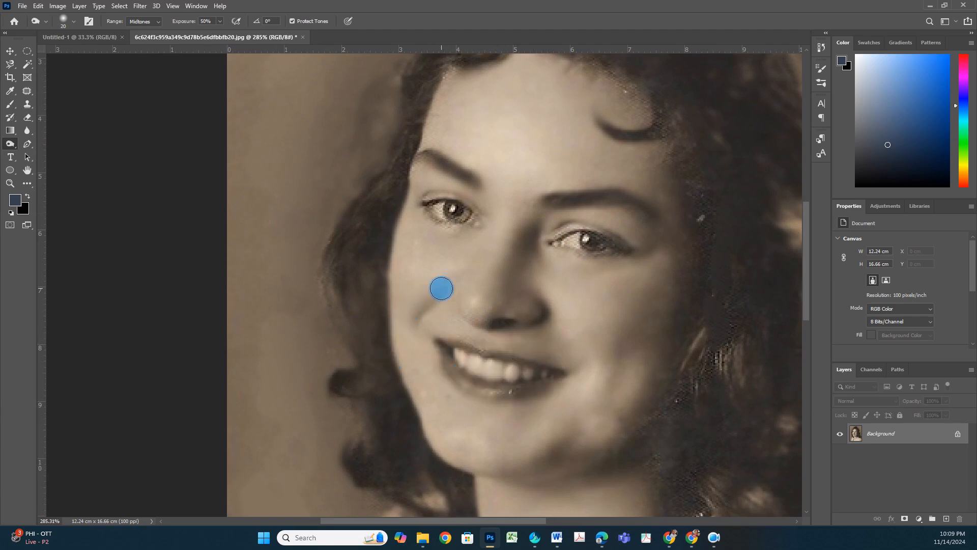
# Copy the restored portrait into the blank Untitled-1 document with the Move tool, near the canvas's upper-right area.
pyautogui.scroll(-11, 441, 289)
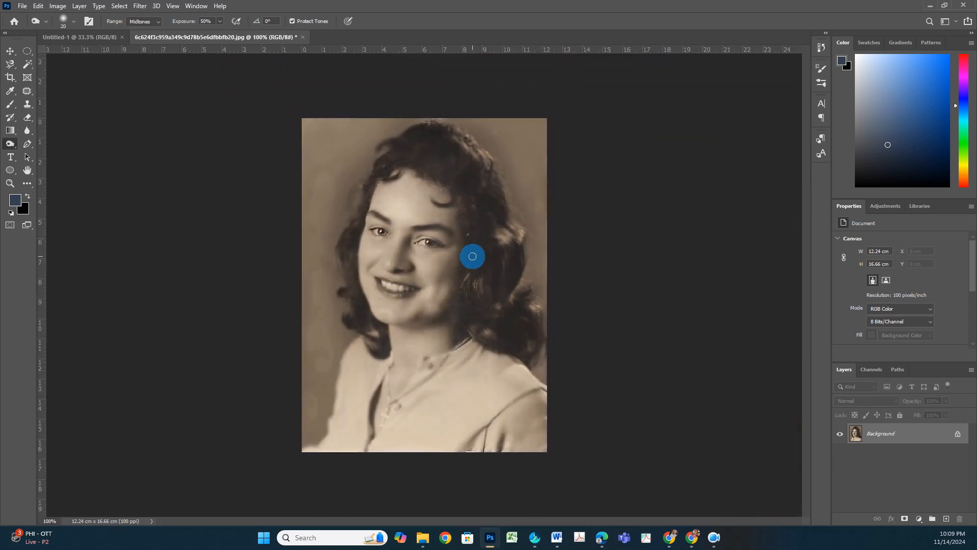
pyautogui.scroll(2, 472, 256)
pyautogui.scroll(-1, 472, 256)
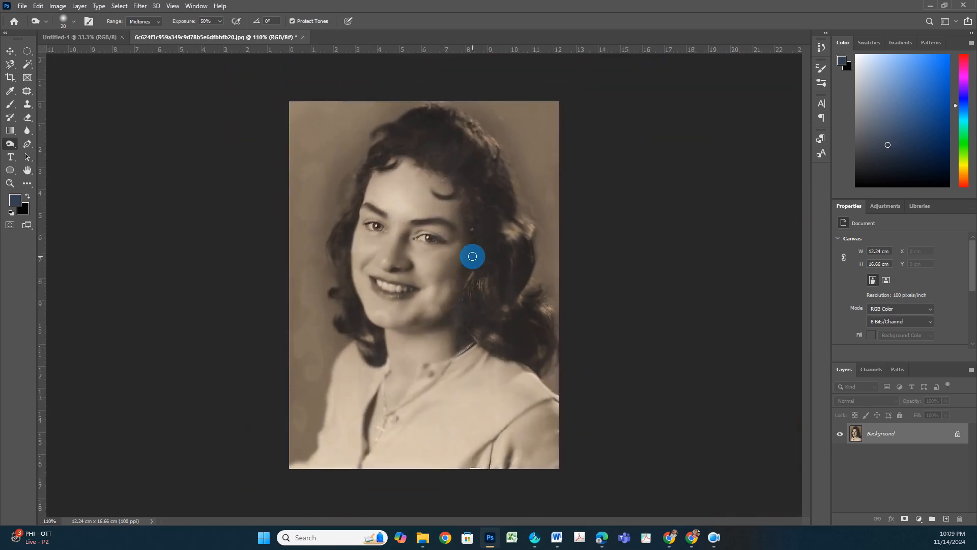
pyautogui.click(9, 49)
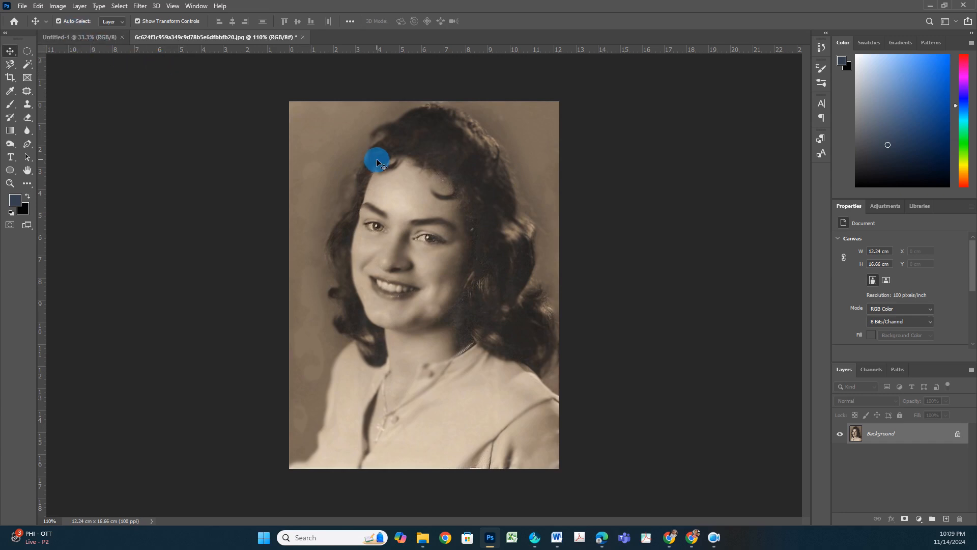
pyautogui.click(105, 40)
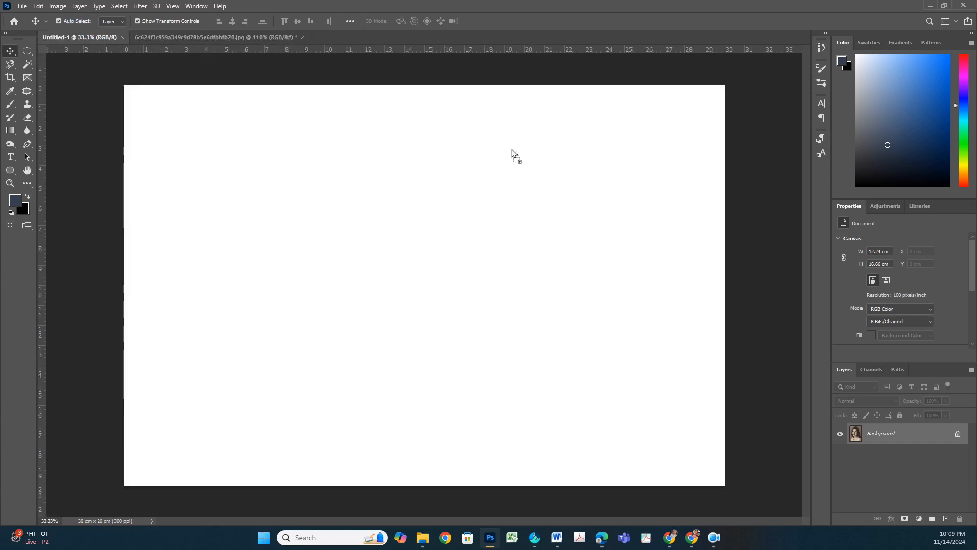
pyautogui.moveTo(512, 151); pyautogui.dragTo(611, 182)
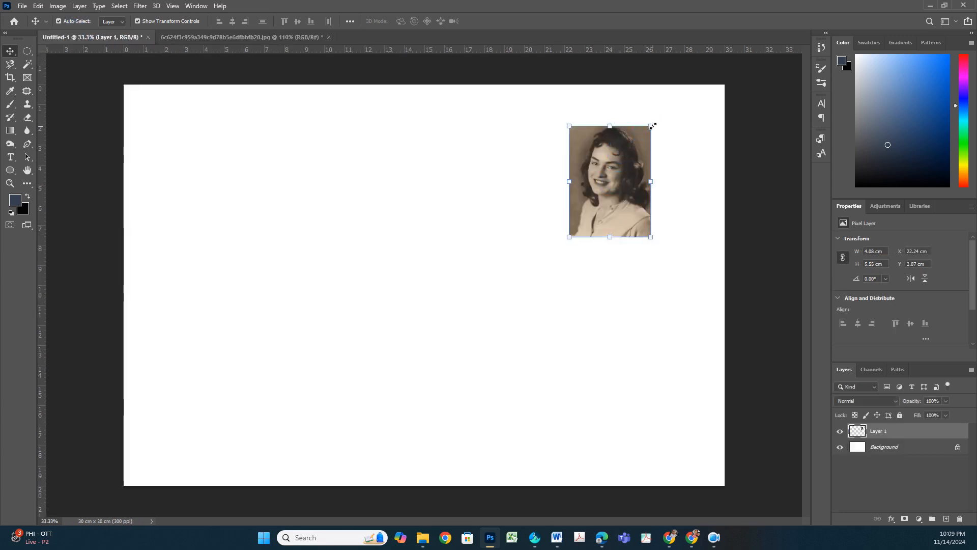
# Scale the restored portrait proportionally to about 14.75 × 20.07 cm and align it with the canvas's right edge, filling the full height.
pyautogui.moveTo(569, 236); pyautogui.dragTo(404, 428)
pyautogui.moveTo(585, 249); pyautogui.dragTo(641, 219)
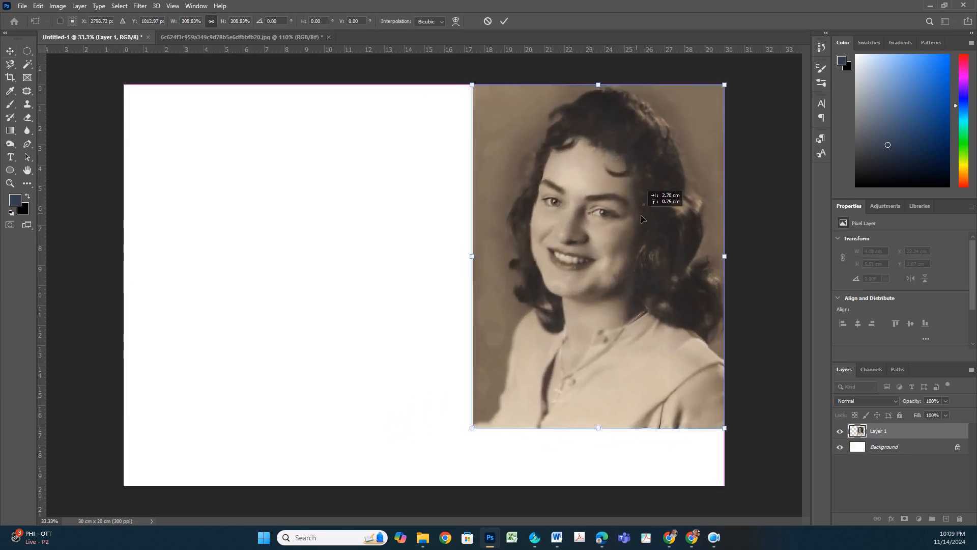
pyautogui.moveTo(472, 429); pyautogui.dragTo(434, 490)
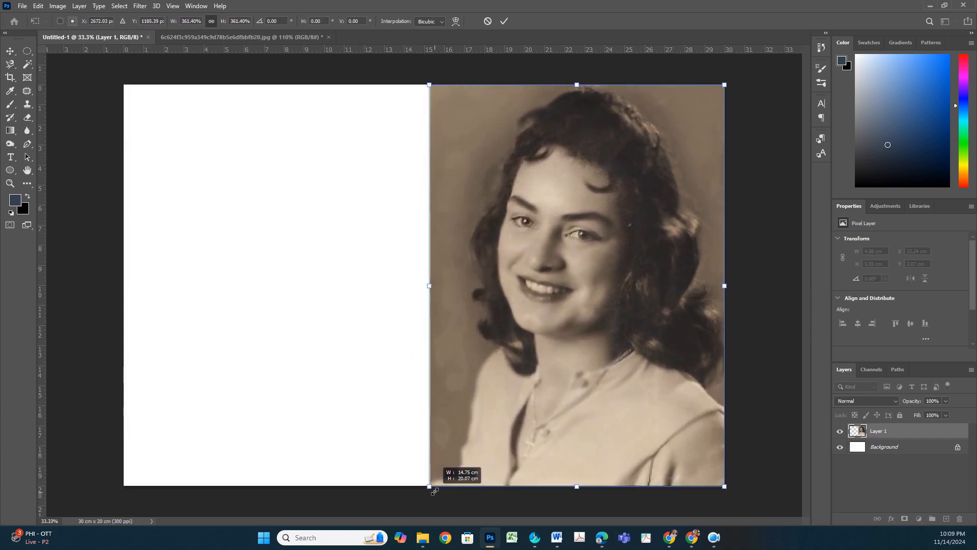
pyautogui.press('Return')
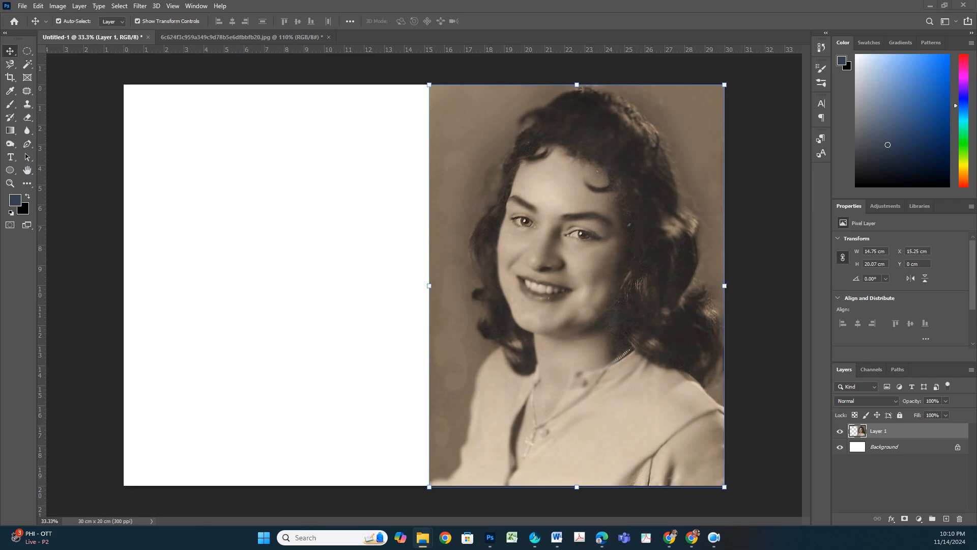
# Open the "- Copy" JPG of the damaged original and copy it into Untitled-1, aligned to the canvas's upper-left corner.
pyautogui.moveTo(132, 127); pyautogui.dragTo(408, 40)
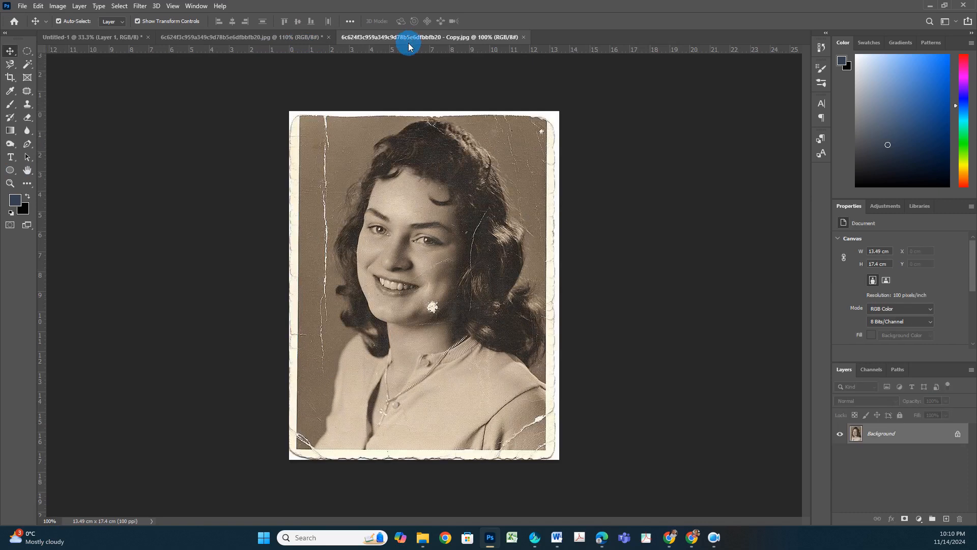
pyautogui.moveTo(235, 149); pyautogui.dragTo(177, 112)
# Scale the damaged original to about 328%, place it beside the restored portrait with a narrow white margin, and deselect all layers.
pyautogui.moveTo(212, 201); pyautogui.dragTo(409, 507)
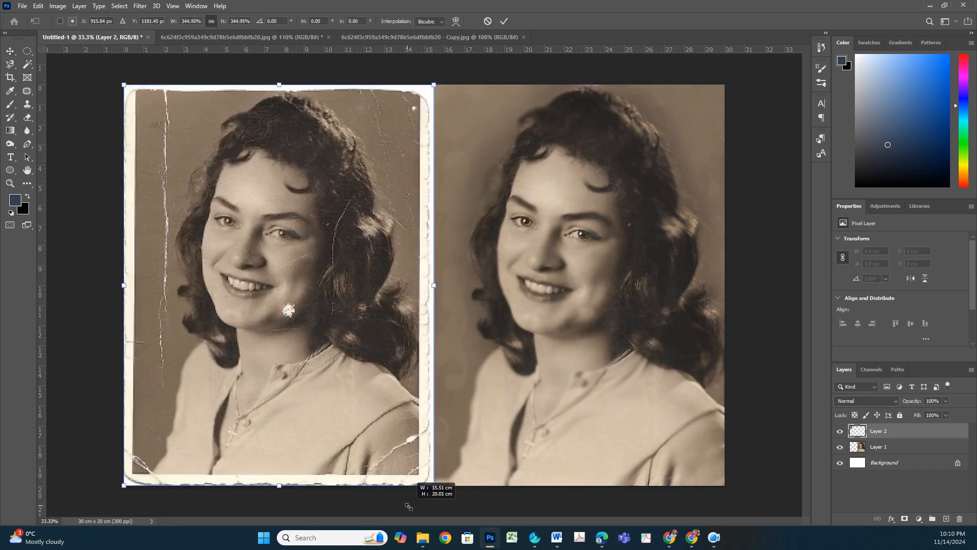
pyautogui.moveTo(409, 507); pyautogui.dragTo(393, 487)
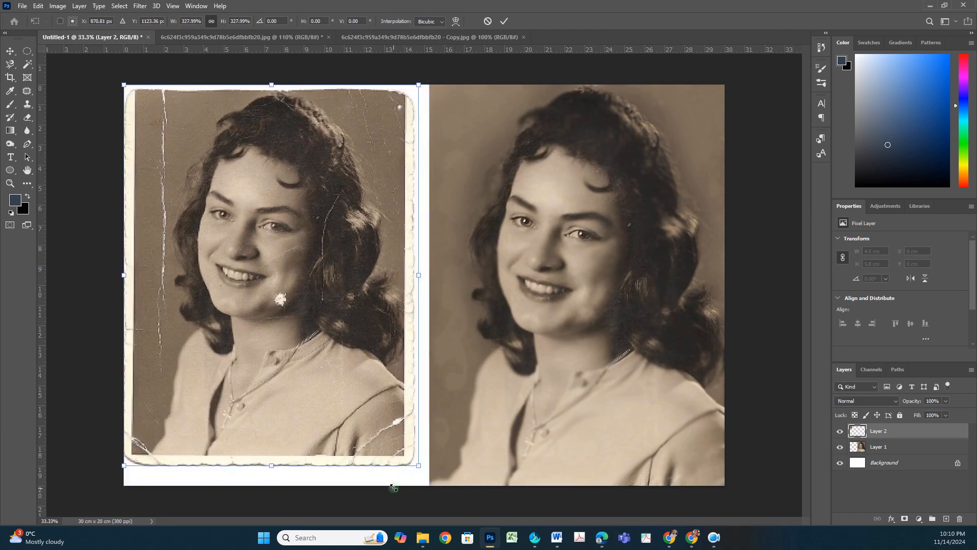
pyautogui.moveTo(319, 242); pyautogui.dragTo(324, 251)
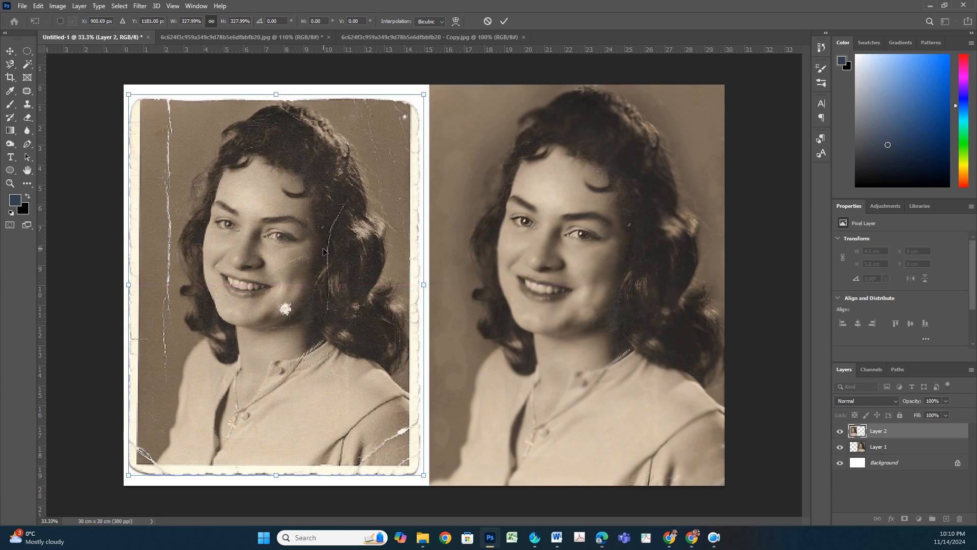
pyautogui.press('Return')
pyautogui.click(606, 197)
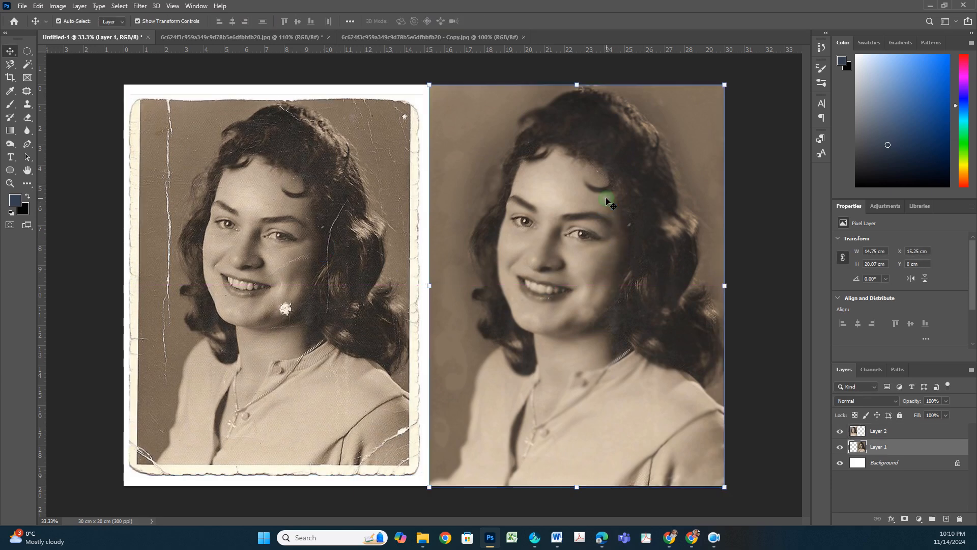
pyautogui.click(768, 170)
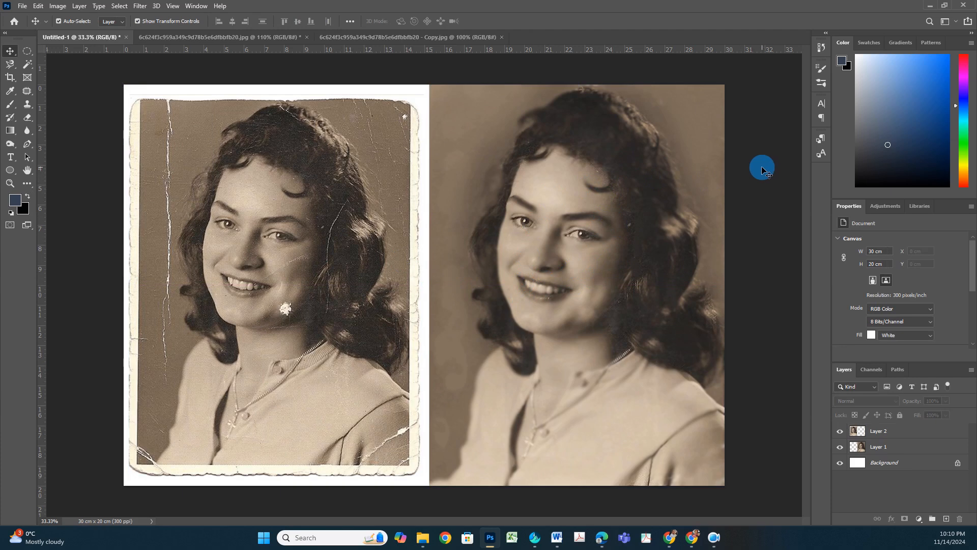